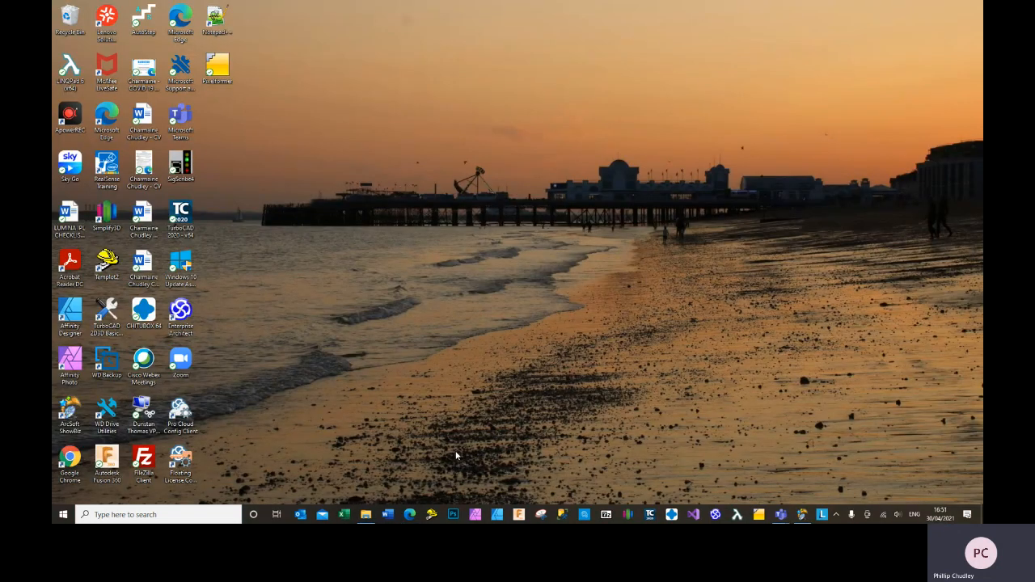
Start Templot2, decline to restore the previous session's work, and bring the trackpad to the front.
click(431, 514)
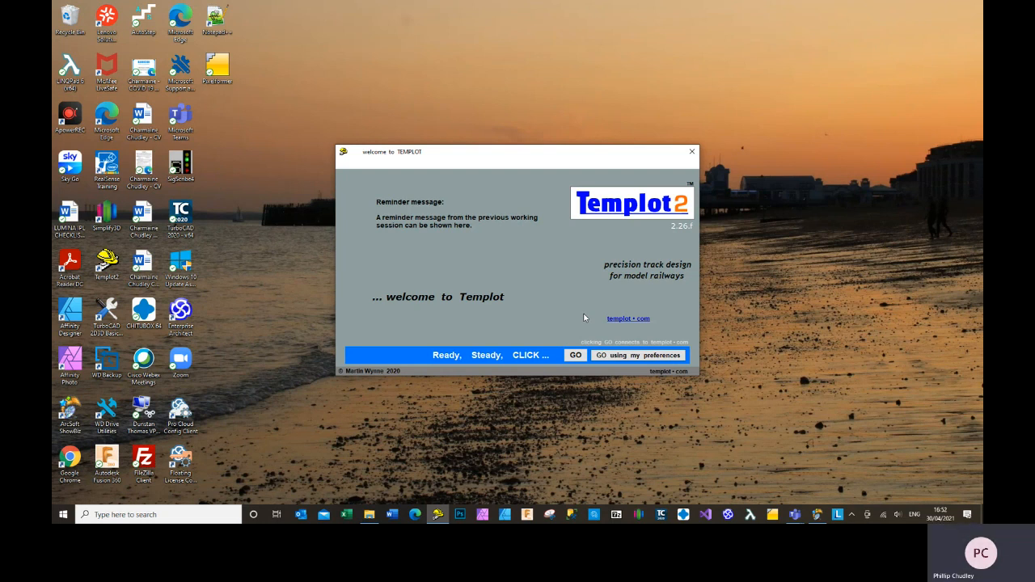
click(575, 357)
click(575, 356)
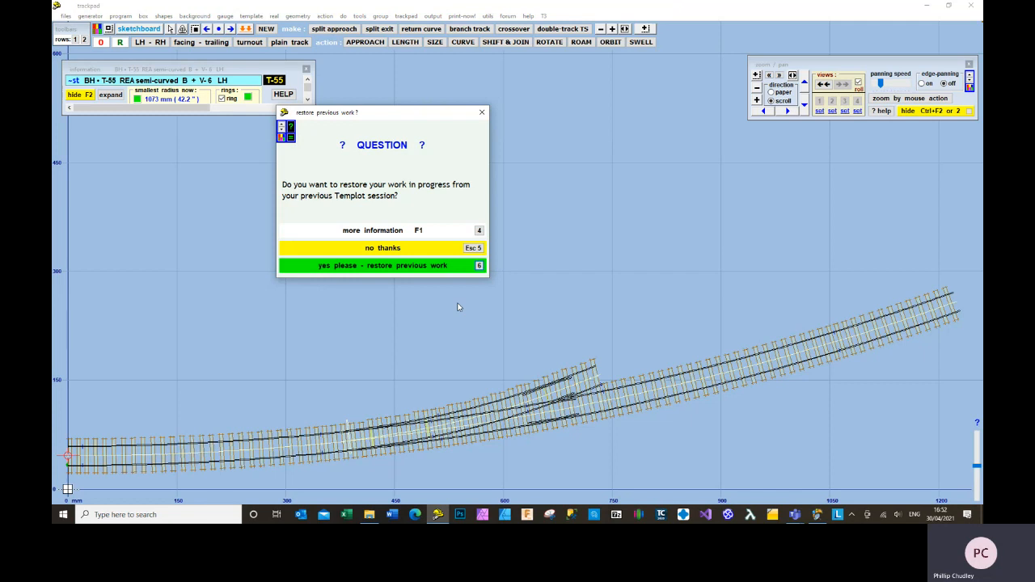
click(469, 249)
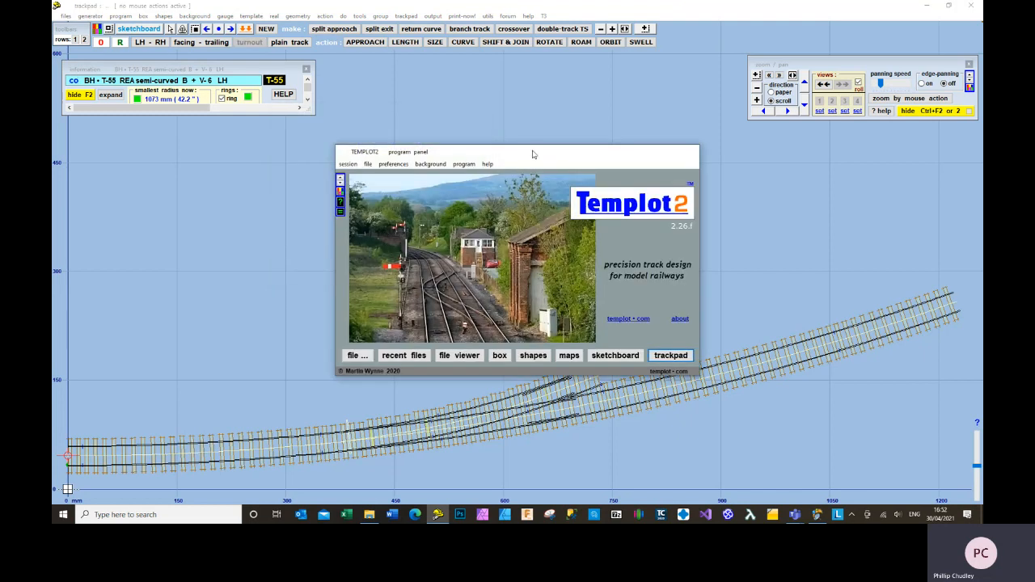
drag(532, 154, 533, 120)
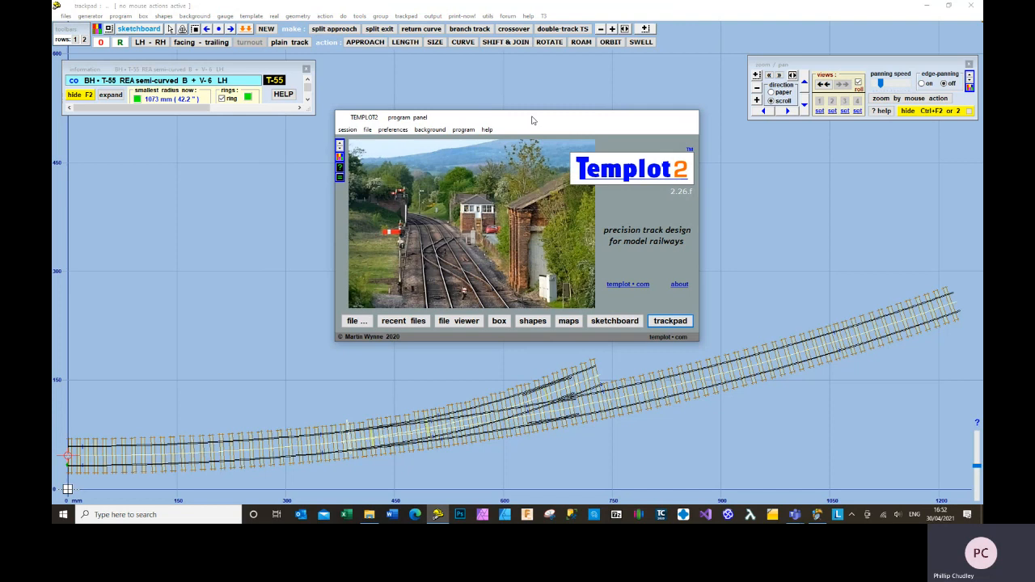
click(487, 91)
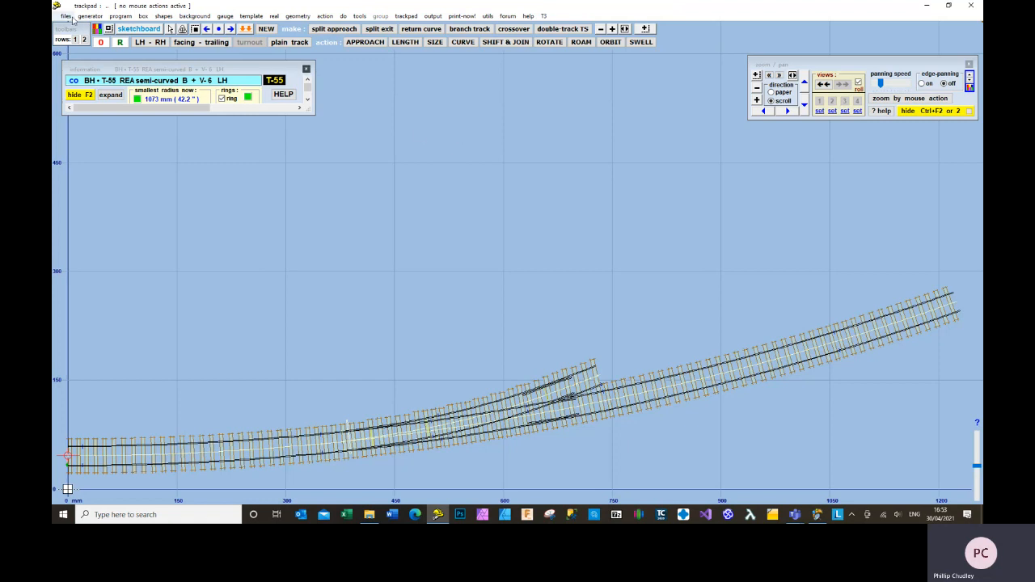
click(251, 16)
click(252, 18)
click(406, 16)
click(237, 186)
Enlarge the information panel in both height and width to show more of the template details.
drag(247, 114, 246, 176)
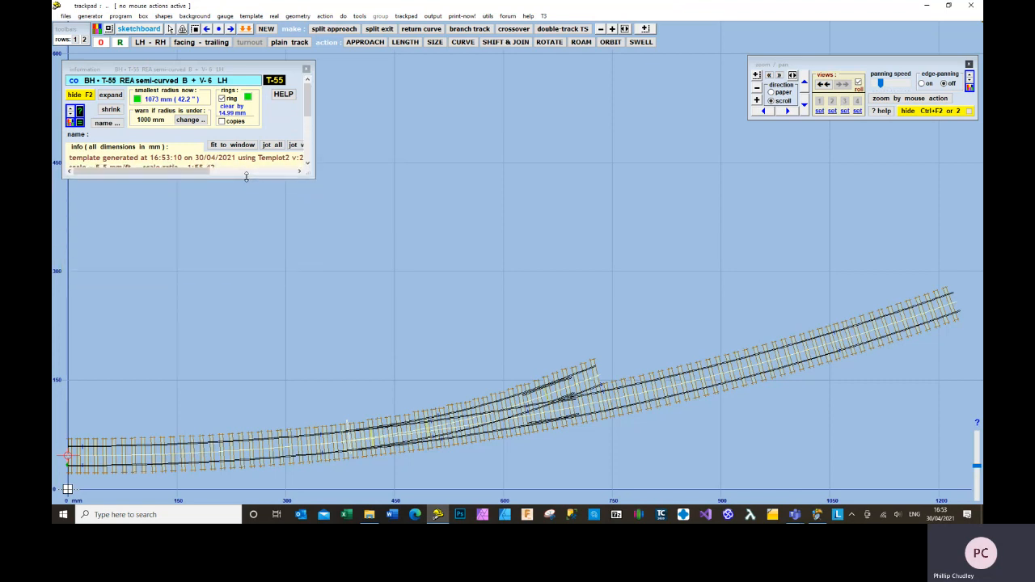
drag(313, 141, 342, 140)
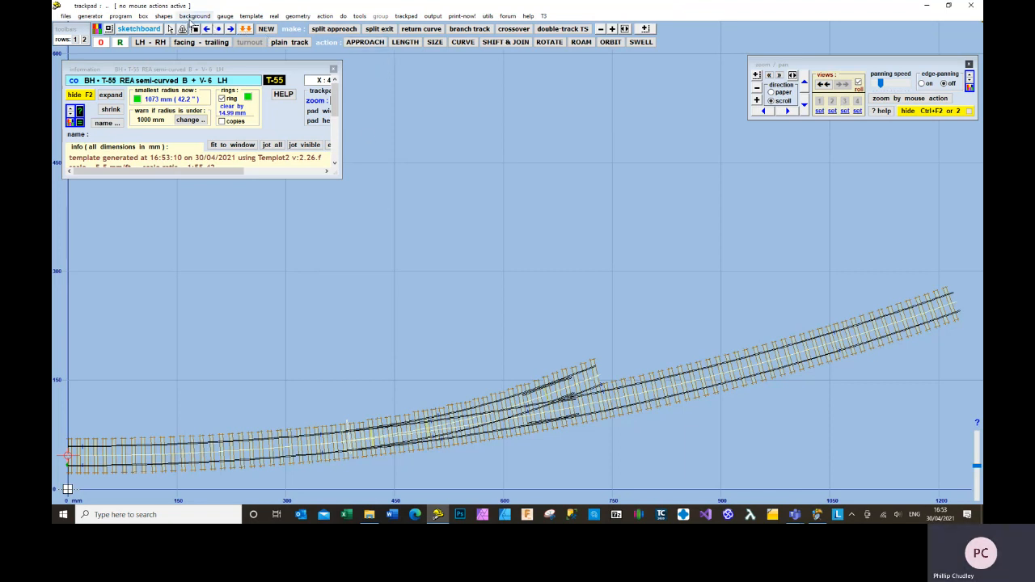
Turn off blank spaces in menus from the main program panel, and return to the trackpad without quitting.
click(193, 17)
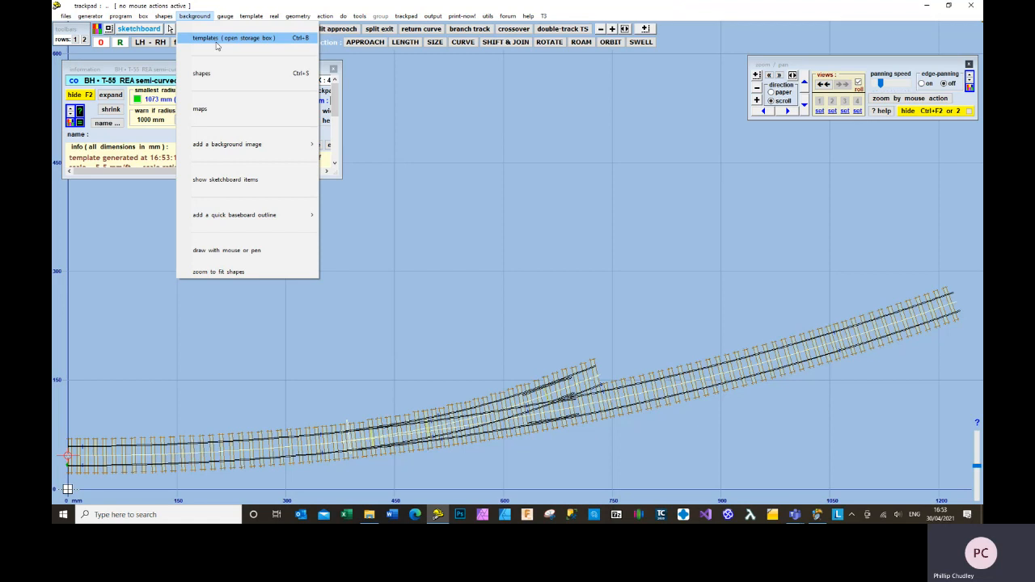
click(116, 17)
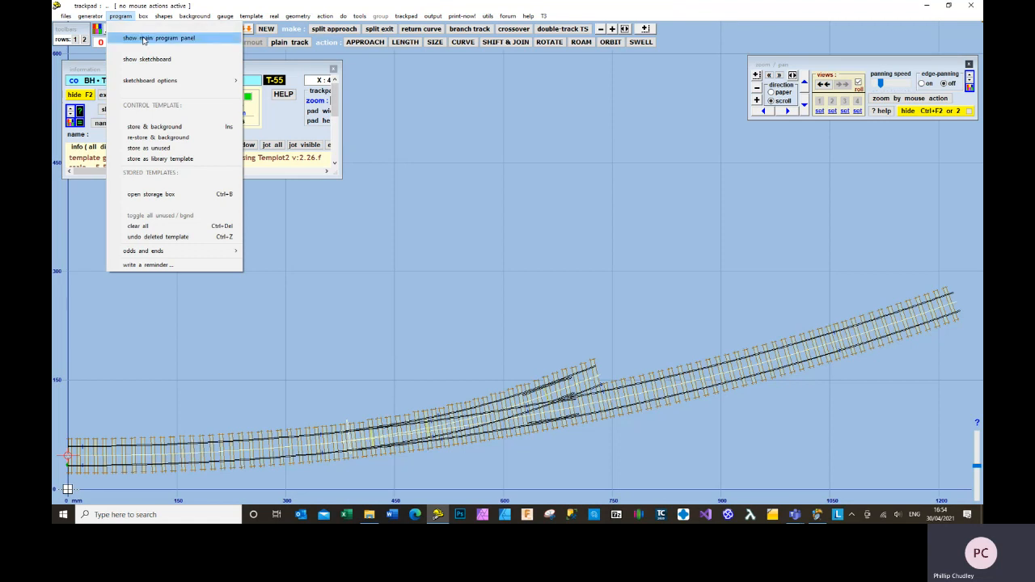
click(143, 39)
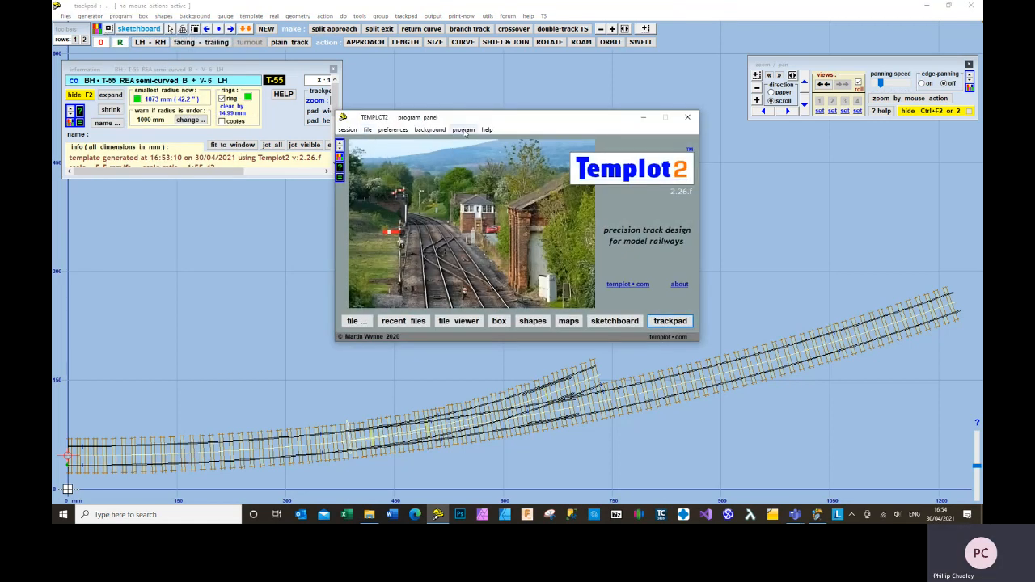
click(464, 130)
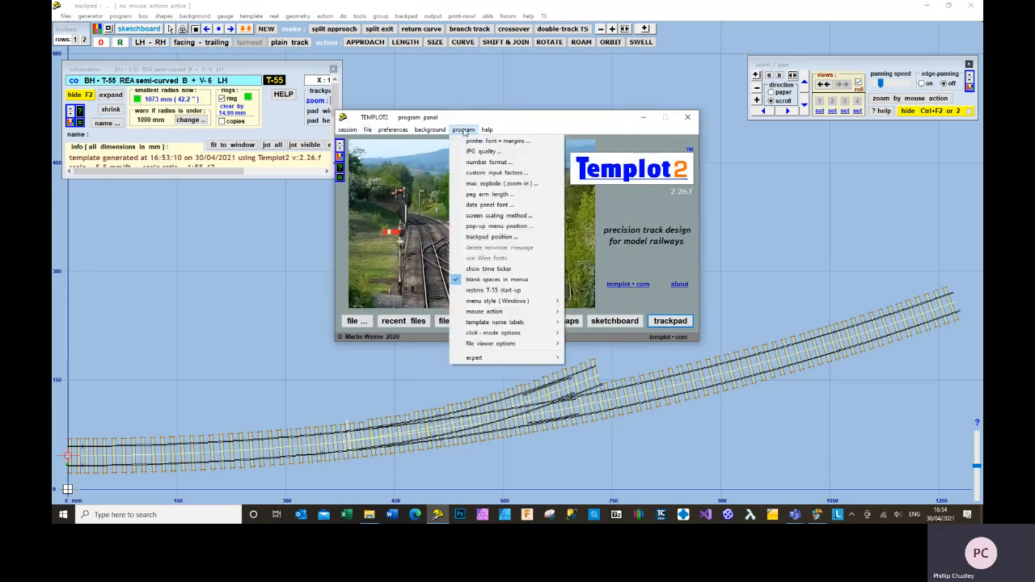
click(483, 285)
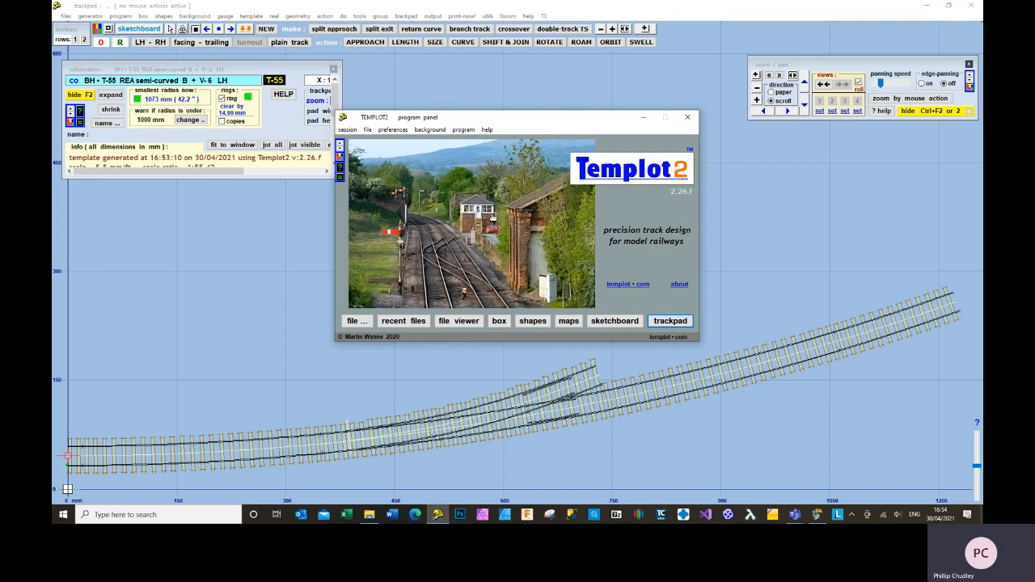
click(688, 118)
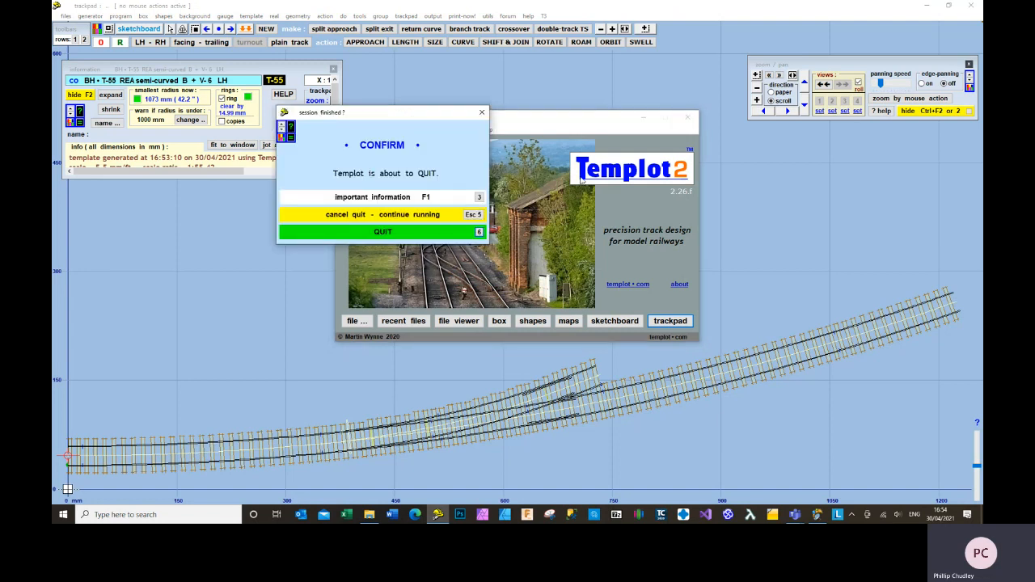
click(482, 113)
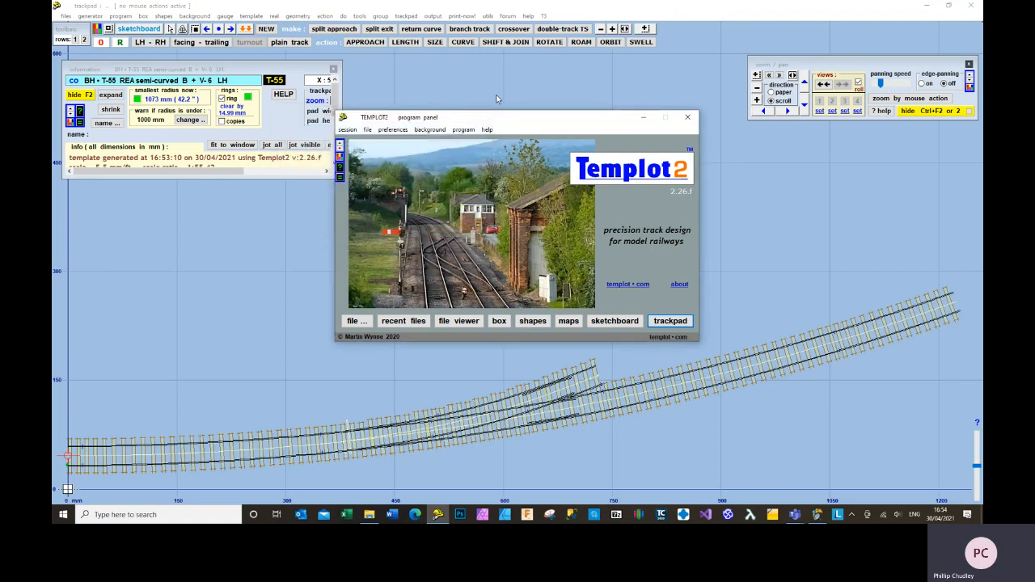
click(497, 99)
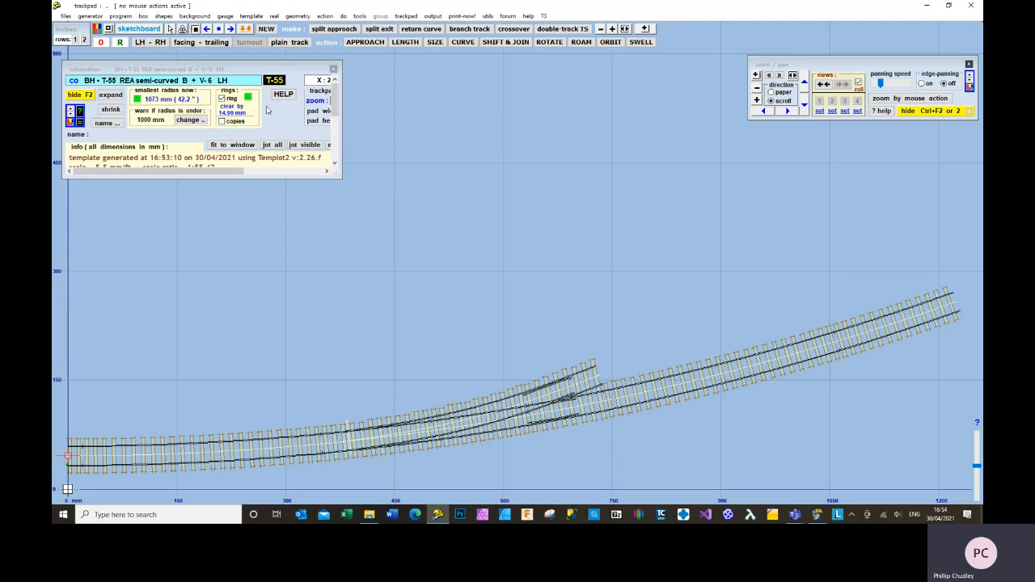
click(194, 18)
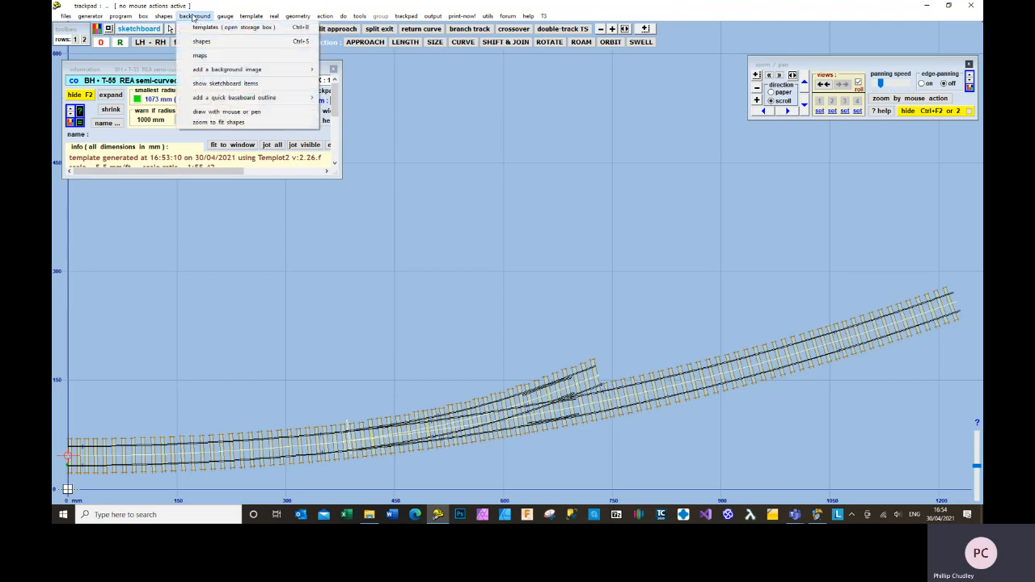
click(170, 17)
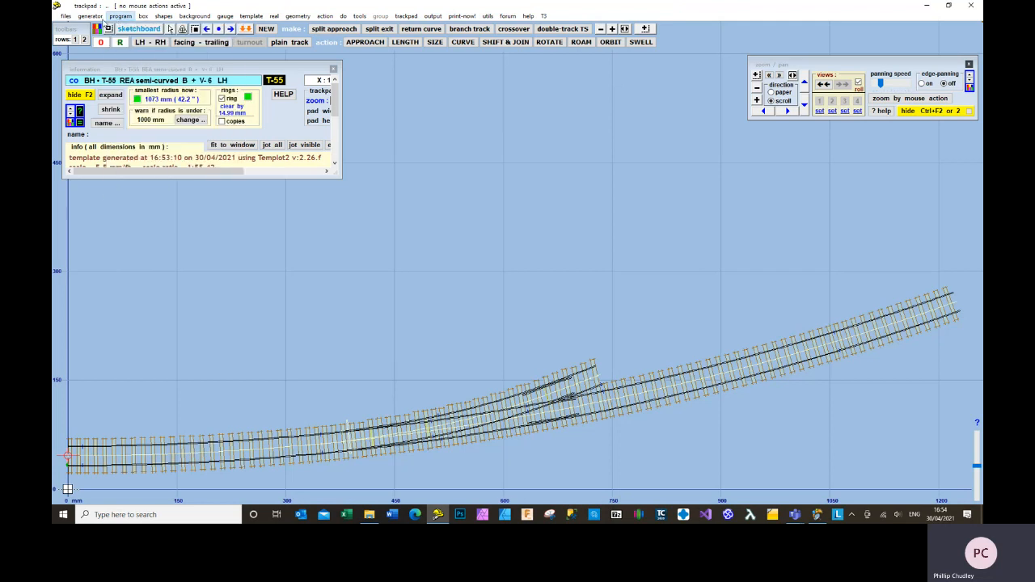
click(455, 165)
Set the track gauge to EM and the trackpad grid to 3 inch spacings.
click(226, 17)
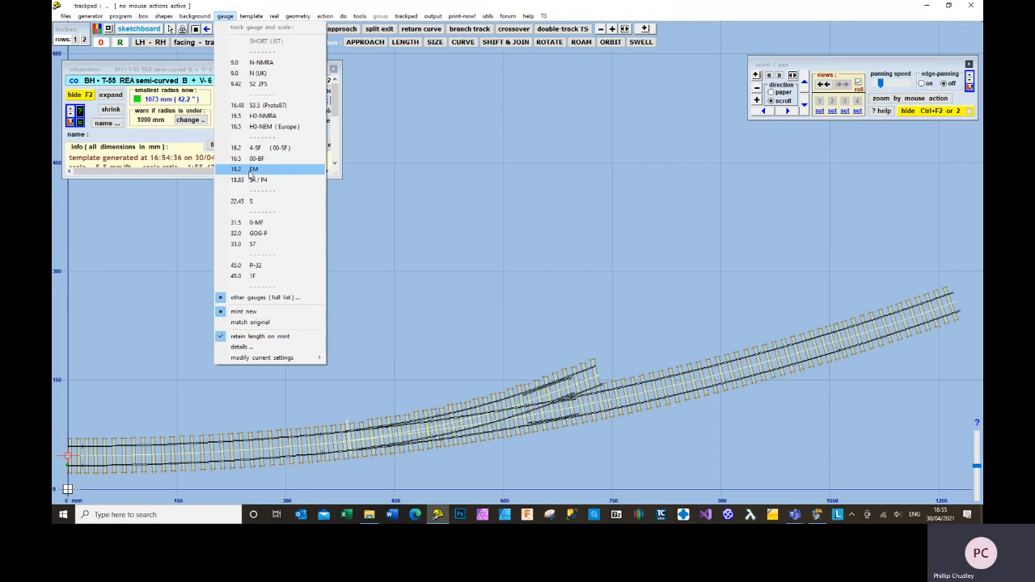
click(252, 169)
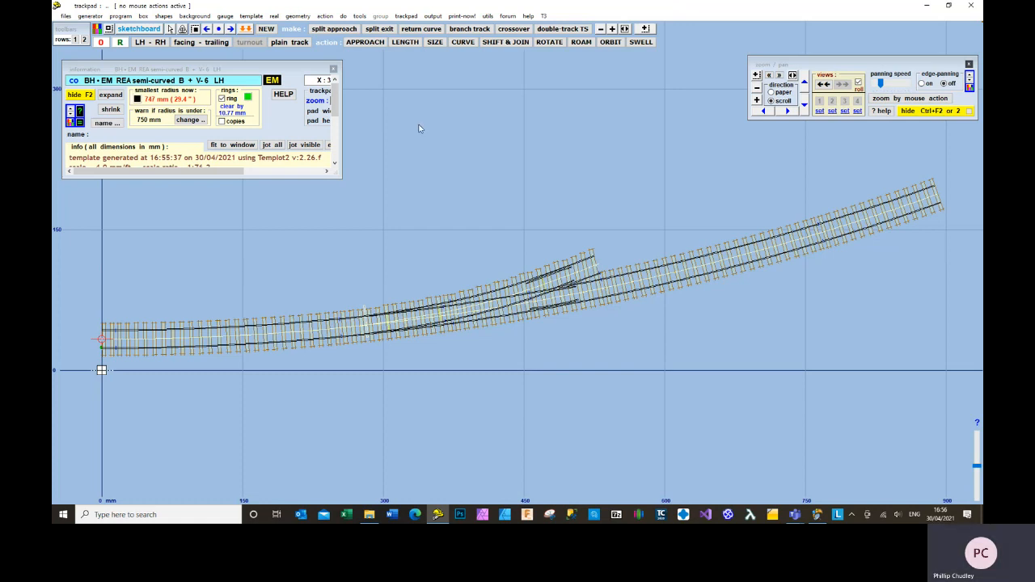
click(406, 16)
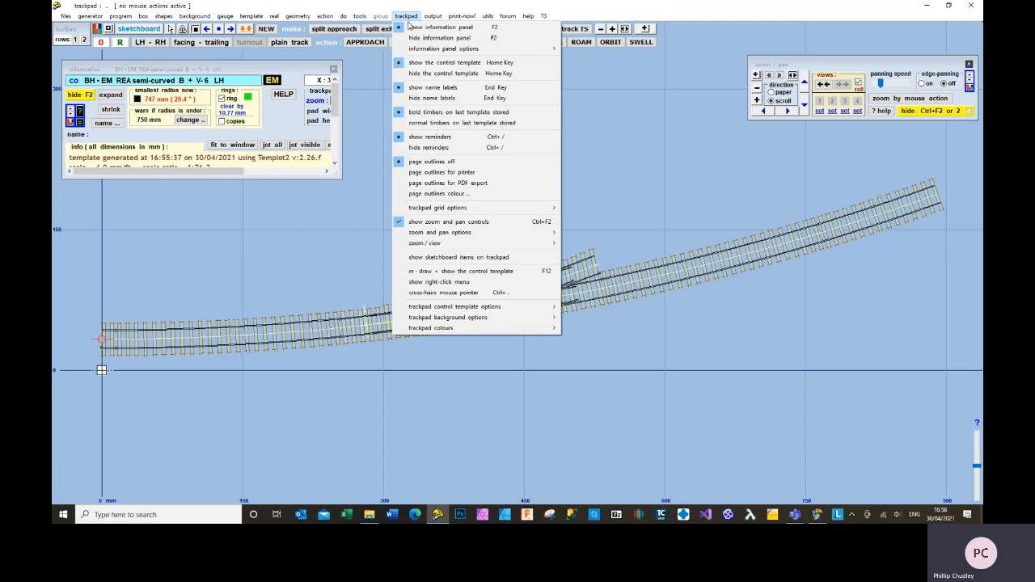
mouse_move(414, 211)
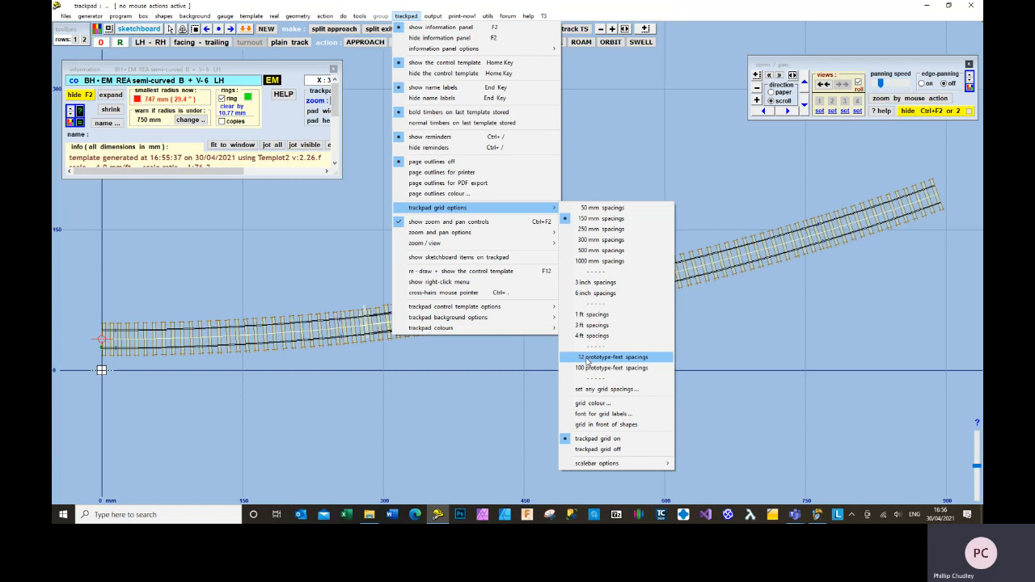
click(605, 283)
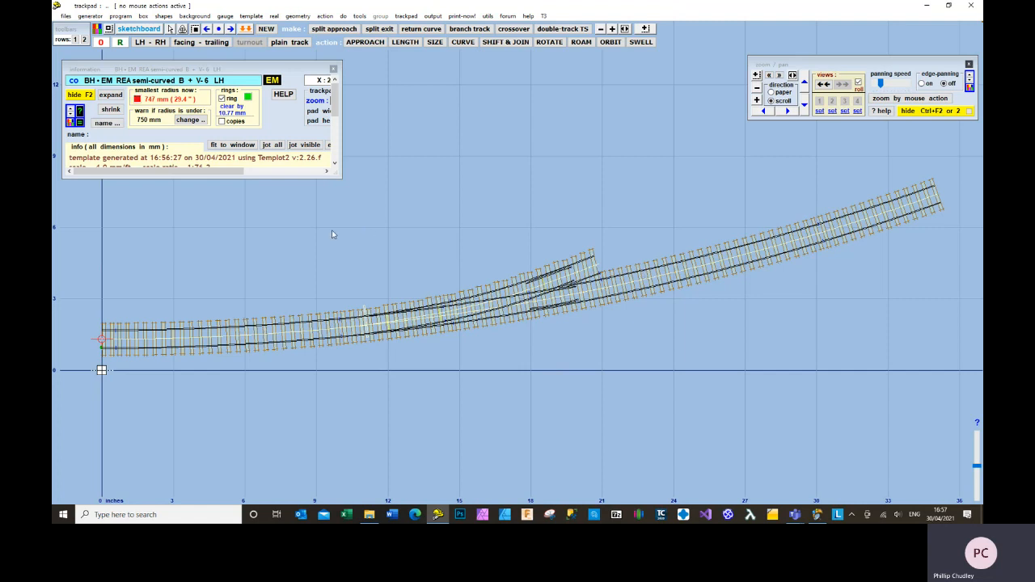
Convert the turnout template to plain track and move its peg to the far end, position 1.
click(252, 16)
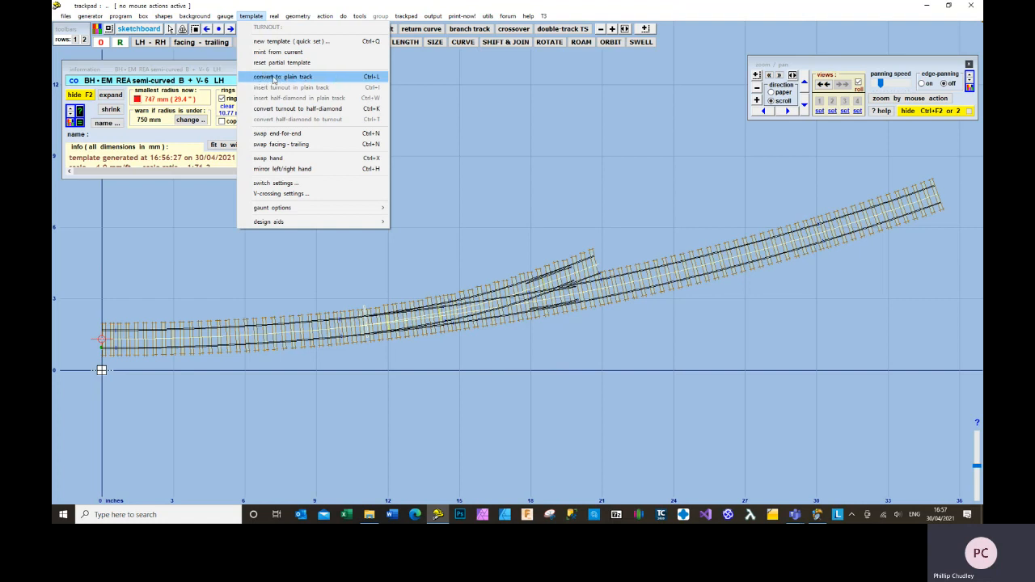
click(329, 78)
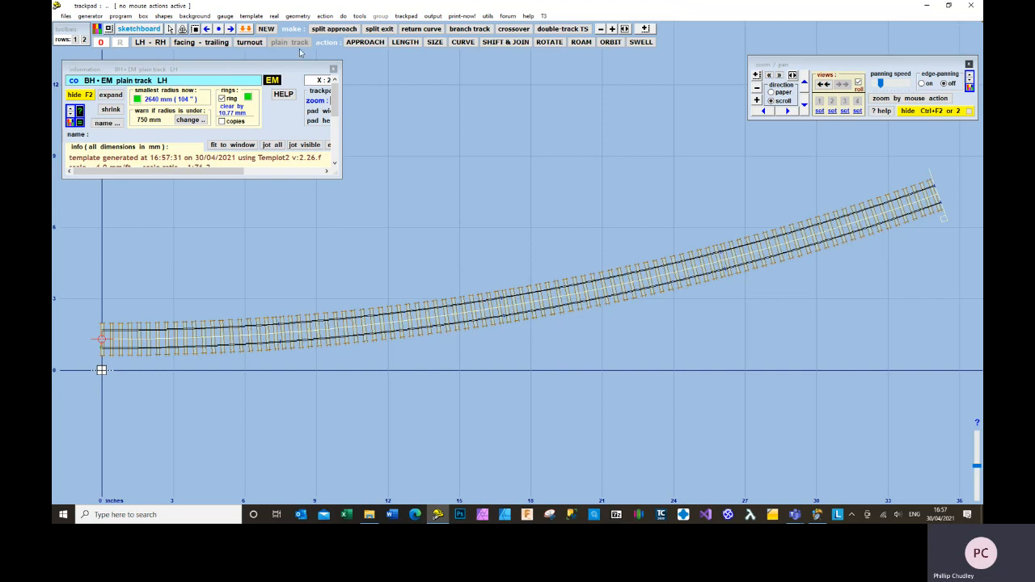
click(101, 47)
Open the constant curving radius of the plain track template for numeric entry.
click(463, 42)
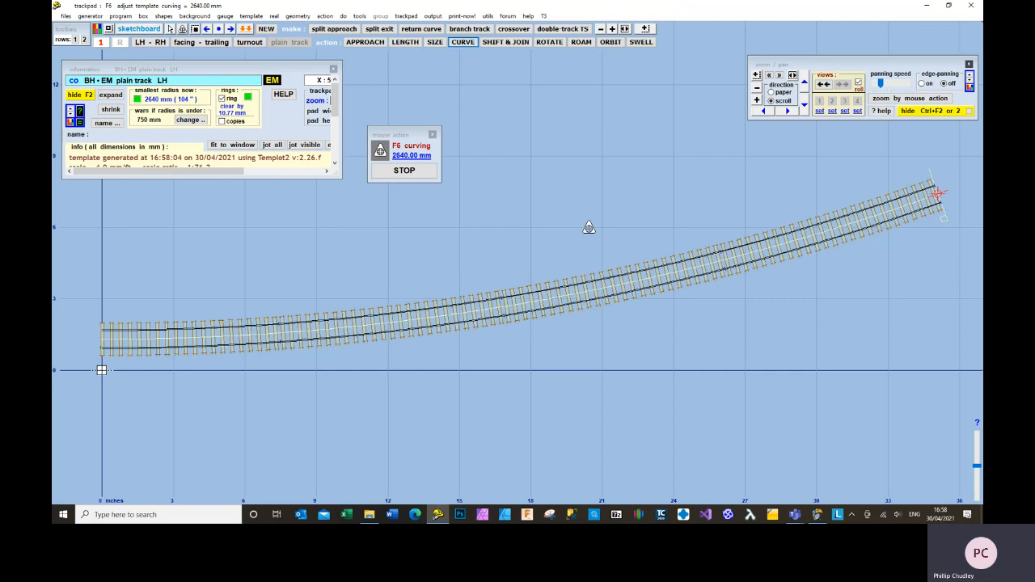
scroll(589, 229, down, 9)
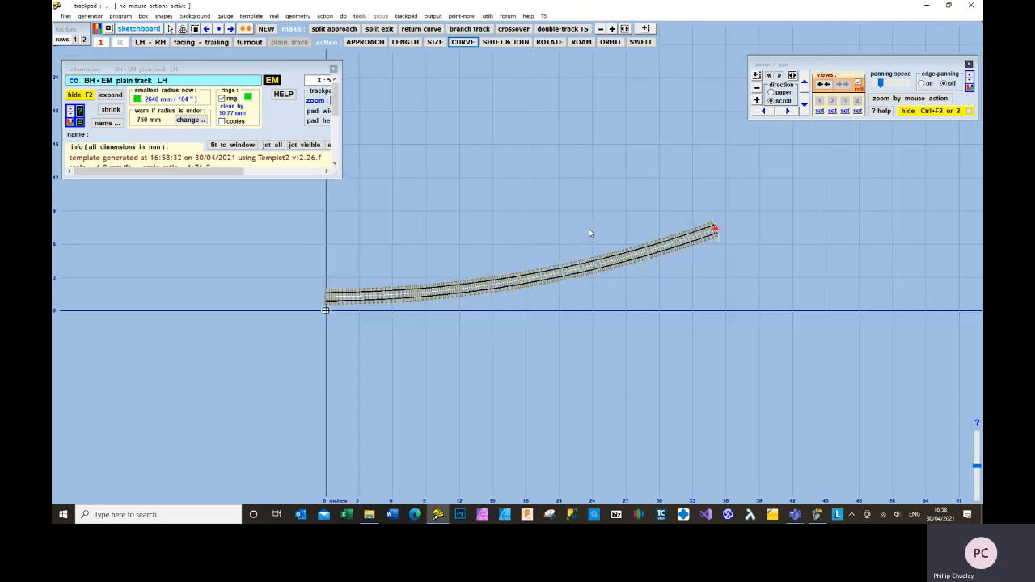
scroll(589, 233, down, 6)
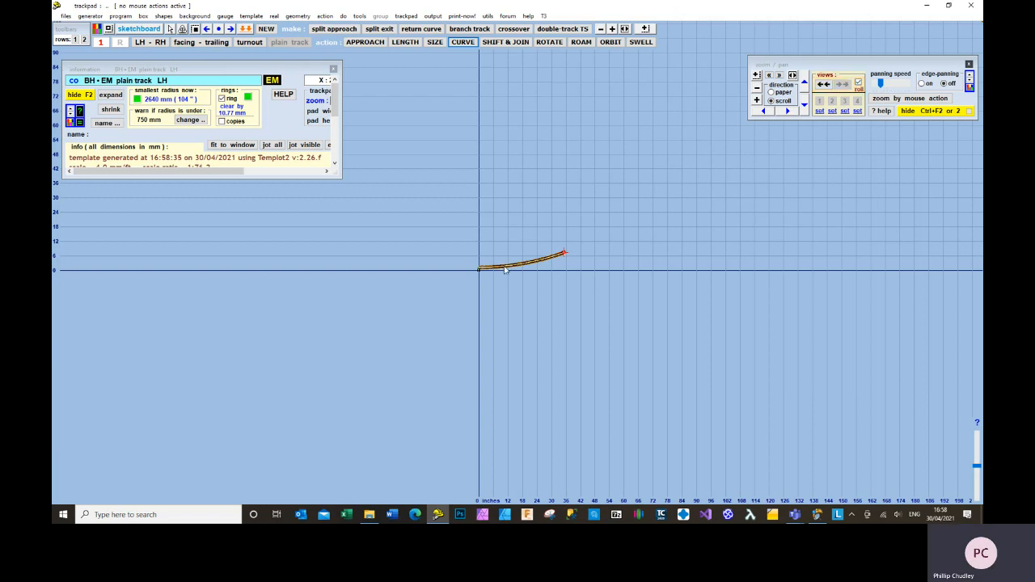
click(462, 42)
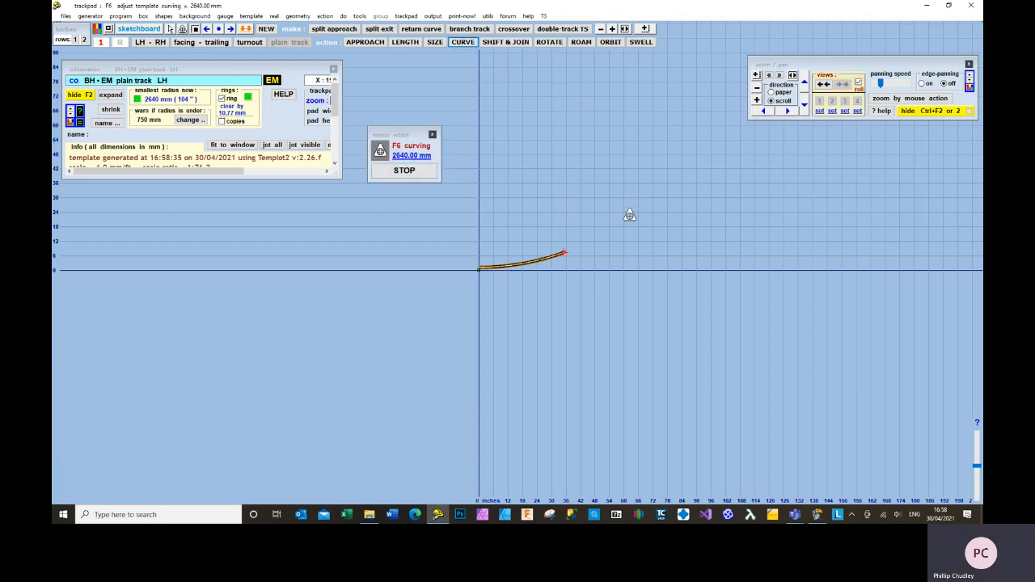
click(412, 156)
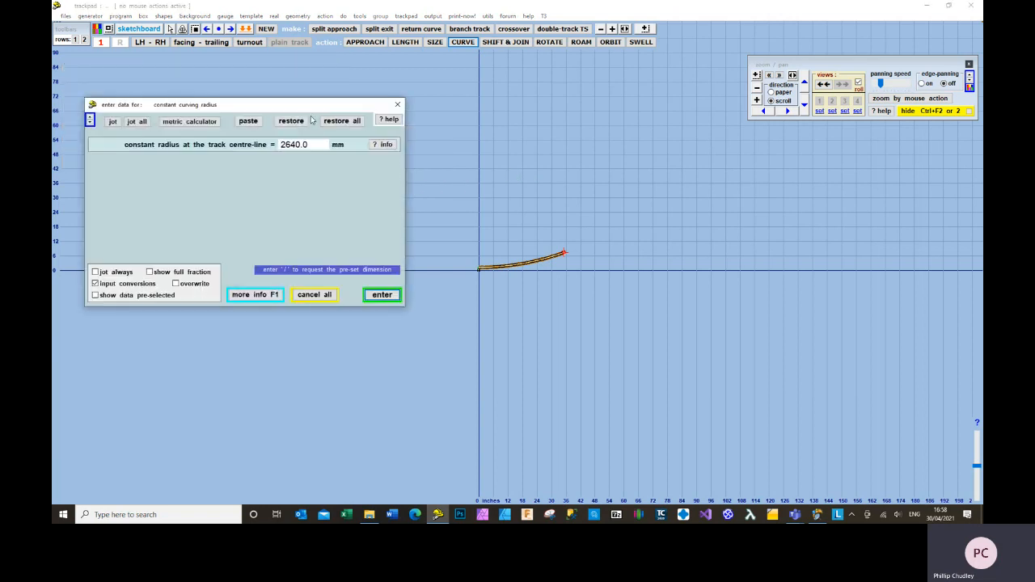
drag(308, 105, 760, 155)
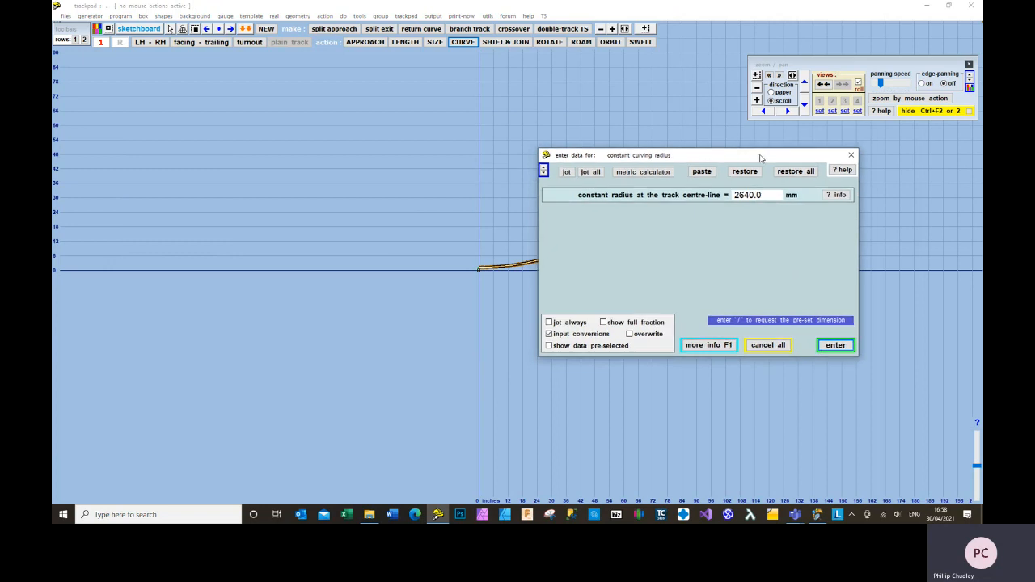
Convert 48 inches to millimetres with the metric calculator.
click(651, 172)
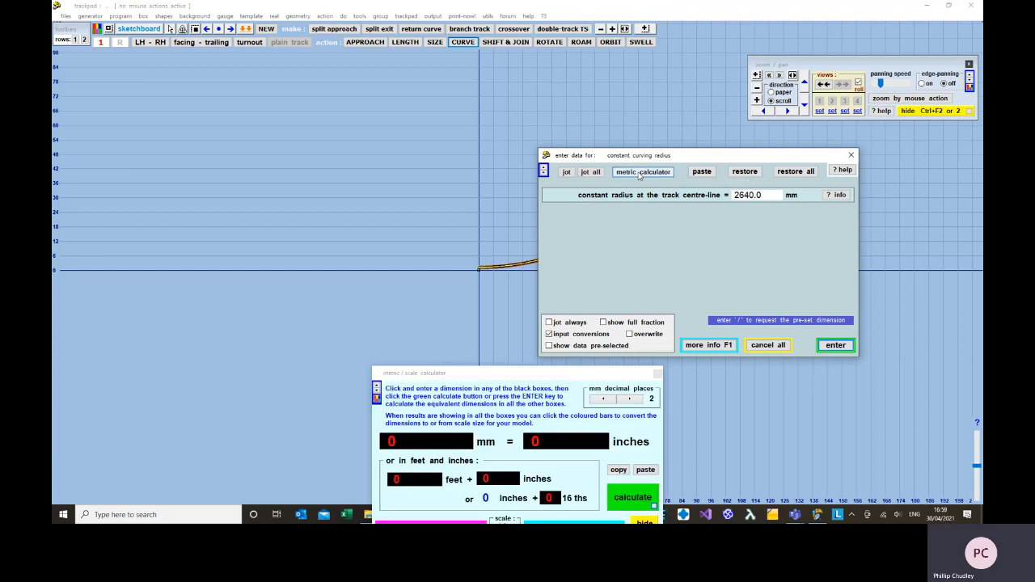
drag(548, 375, 414, 187)
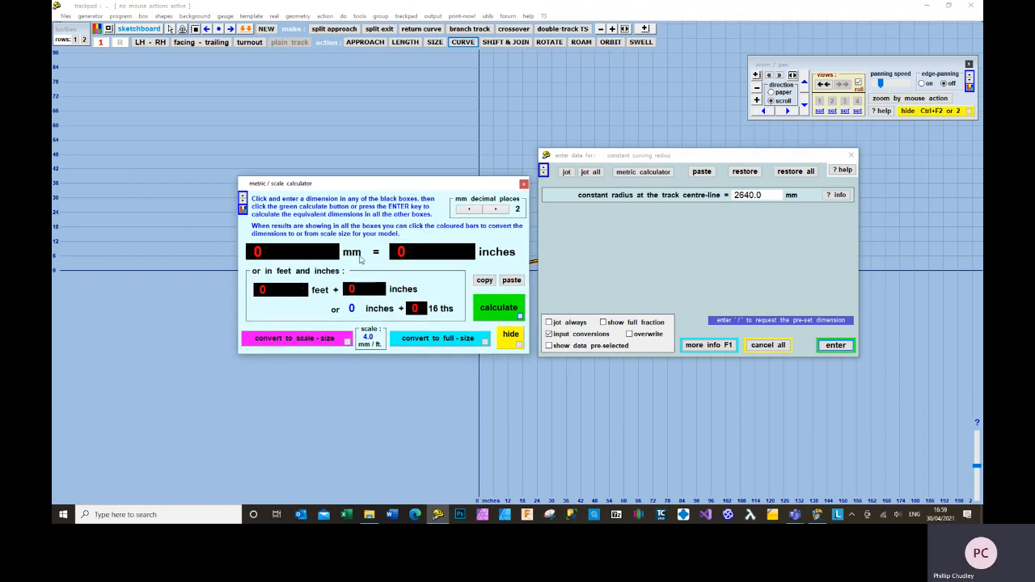
click(410, 253)
text(48)
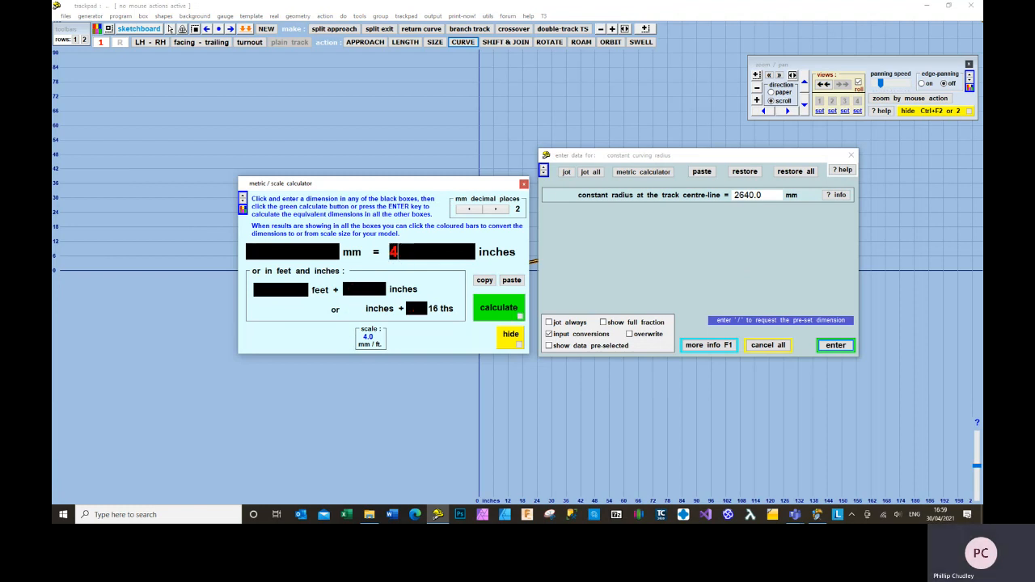
click(520, 317)
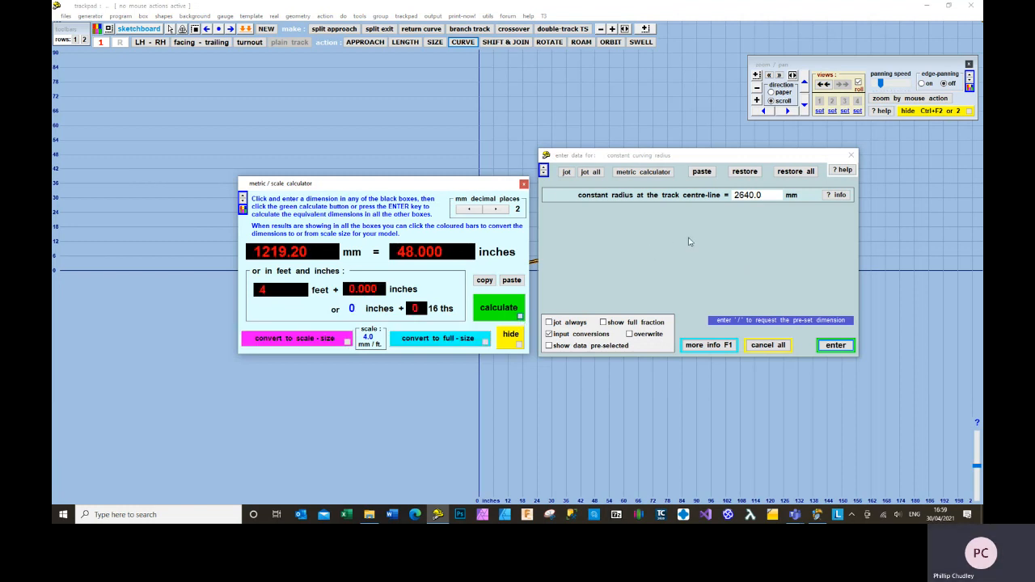
Set the plain track template's constant curving radius to 1219.20 mm and hide the metric calculator.
click(700, 201)
text(1)
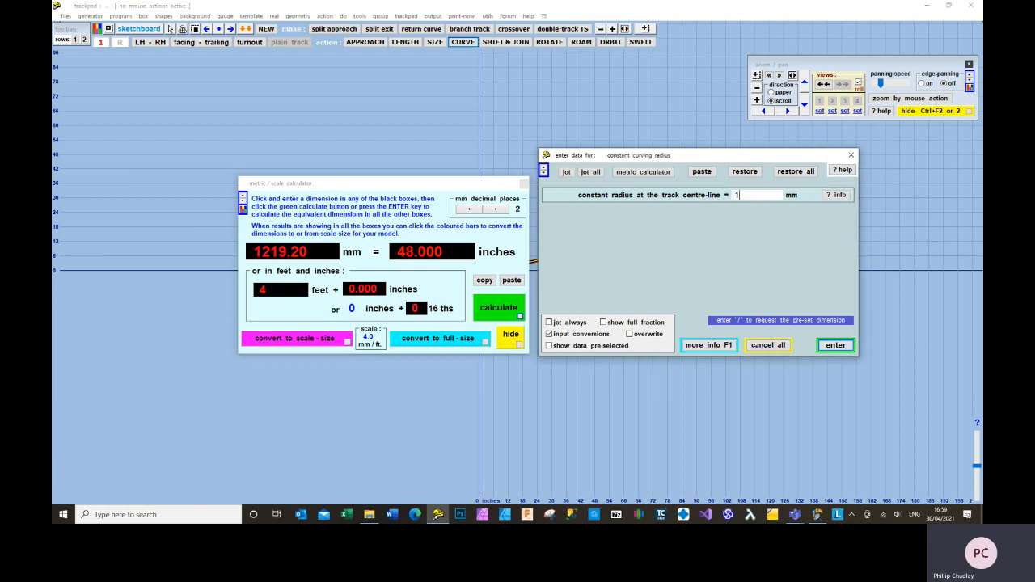
text(9.2)
key(BackSpace)
key(BackSpace)
text(219.20)
click(520, 318)
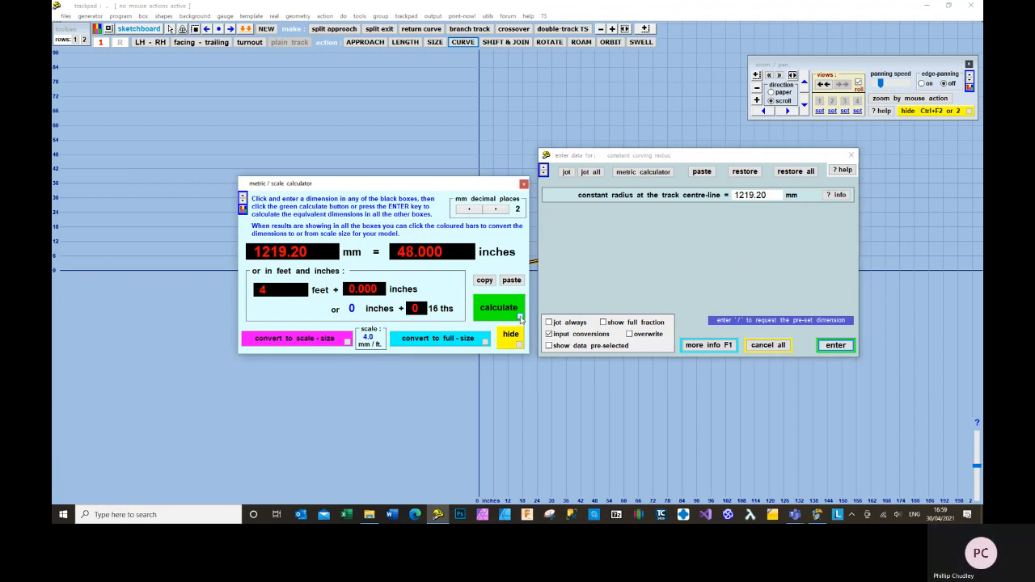
click(519, 345)
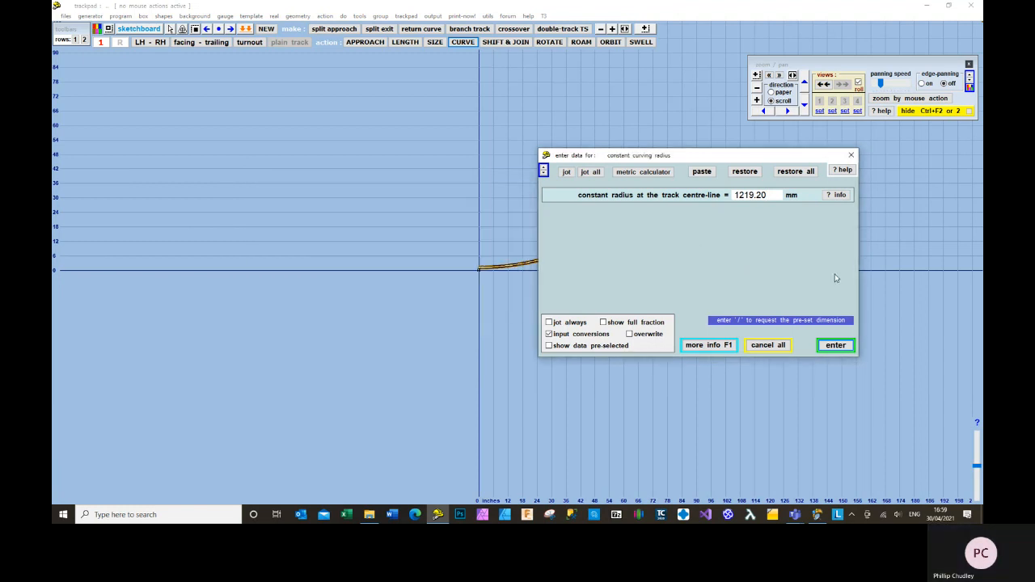
click(846, 346)
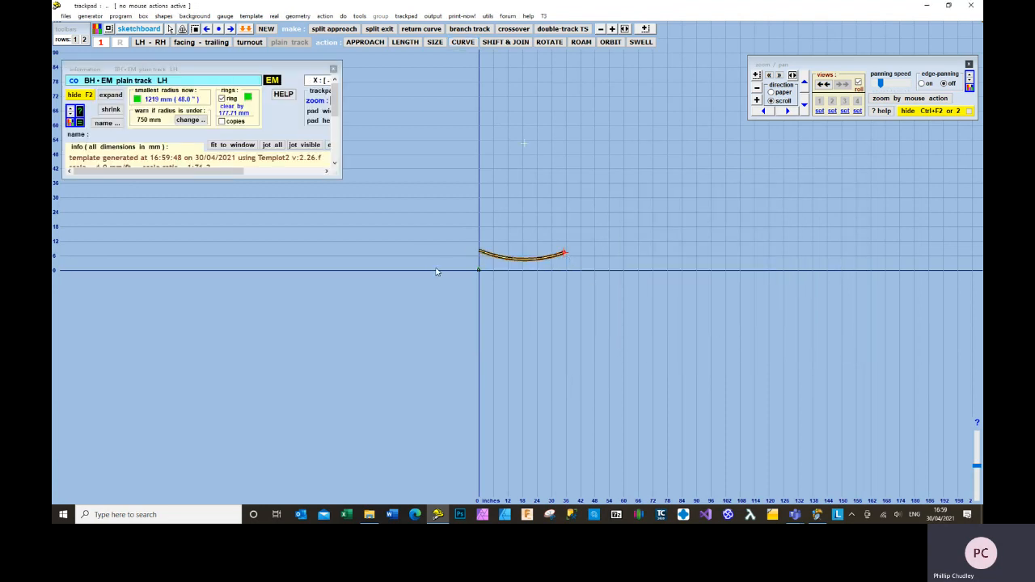
Enlarge the template information window and lengthen the curved plain track template to about 4818 mm.
drag(196, 71, 197, 66)
drag(263, 172, 263, 198)
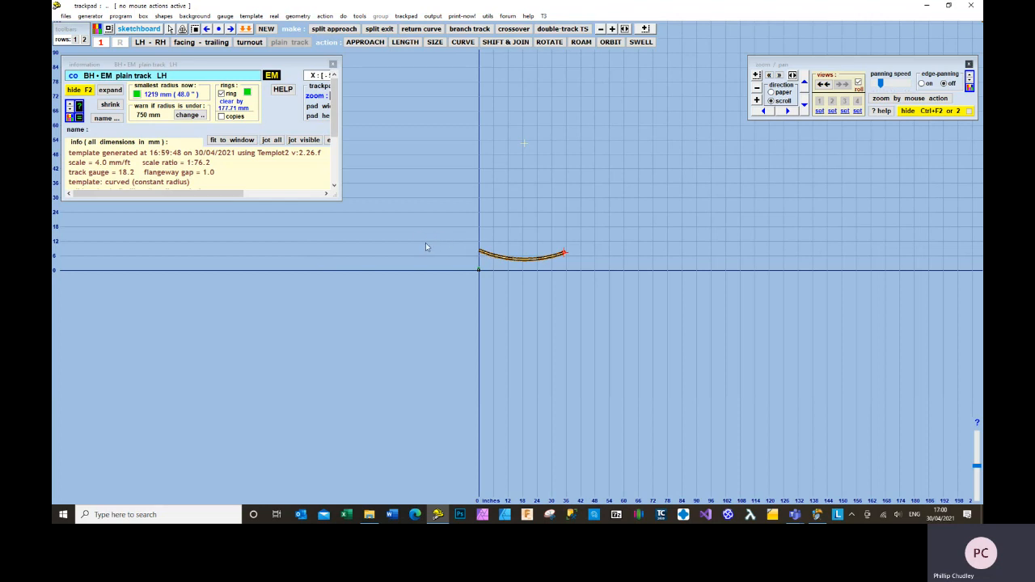
click(406, 42)
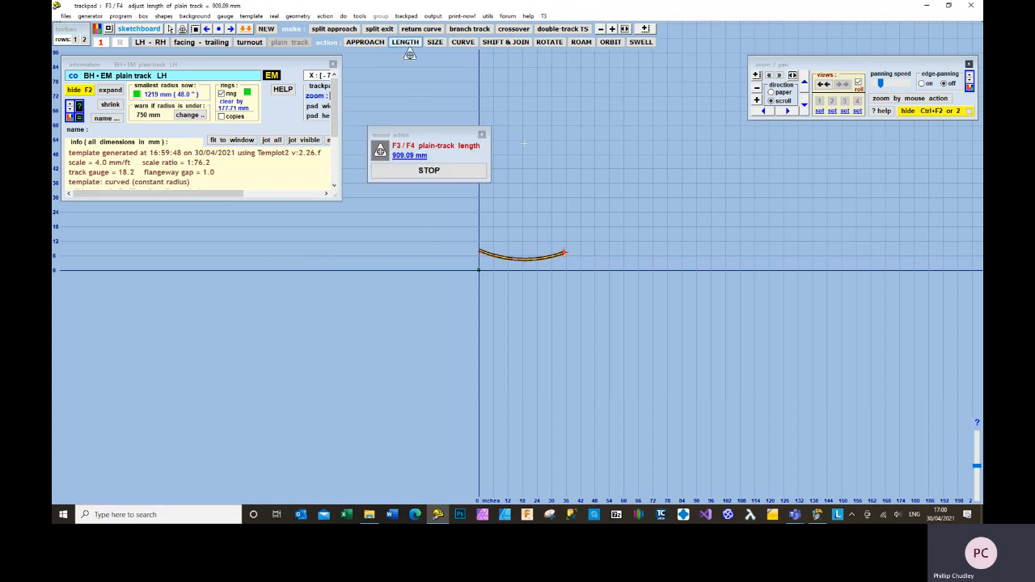
click(572, 234)
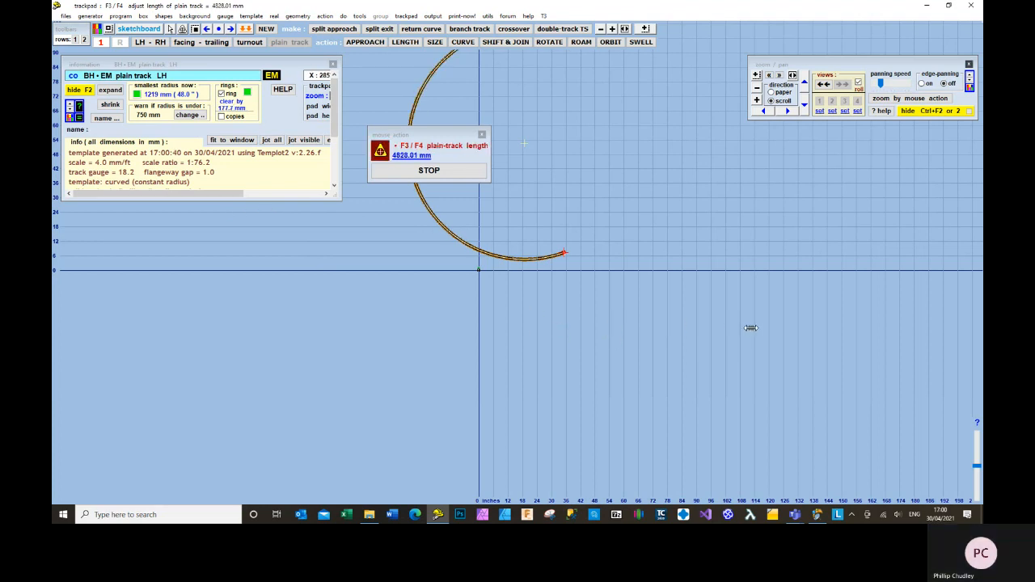
click(724, 220)
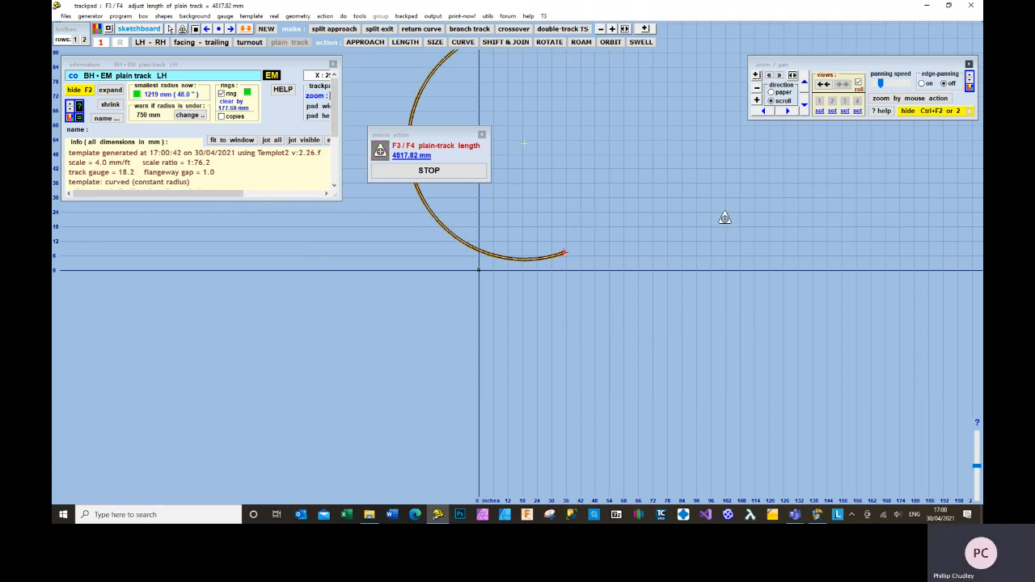
Shift the curved template away from the trackpad origin to about X 2173 mm, Y 2582 mm.
drag(685, 217, 682, 286)
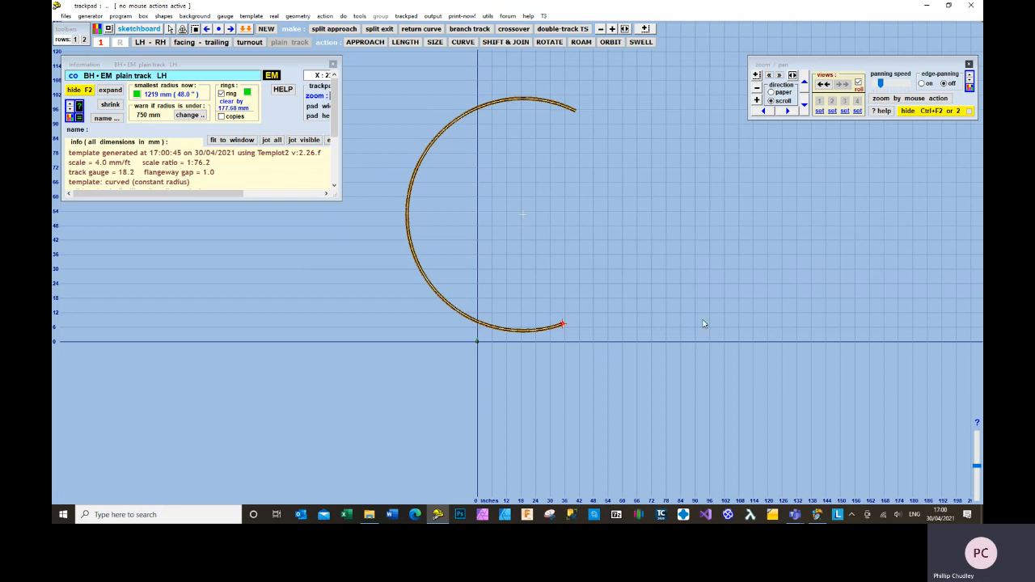
click(499, 45)
drag(504, 210, 613, 192)
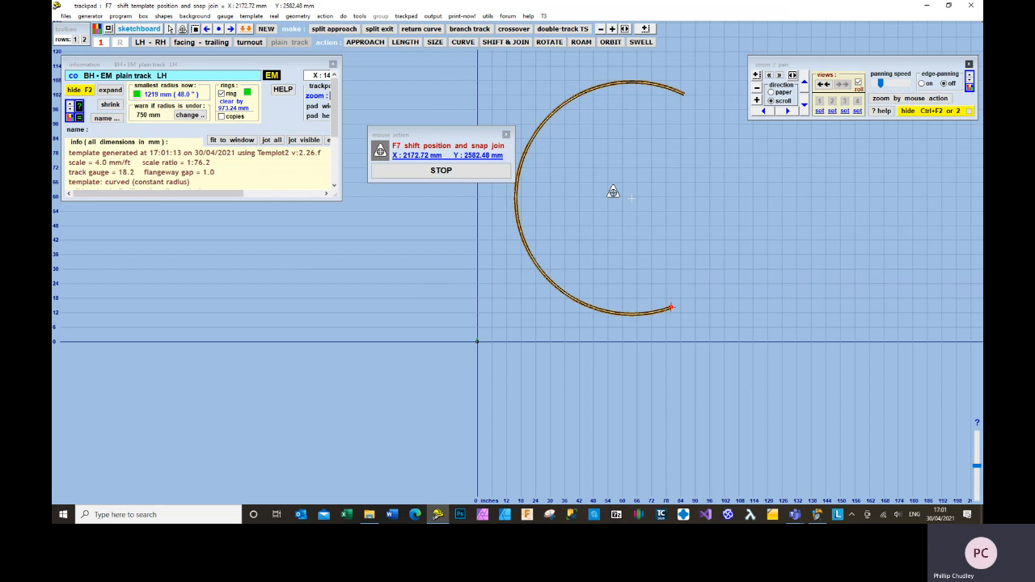
click(485, 173)
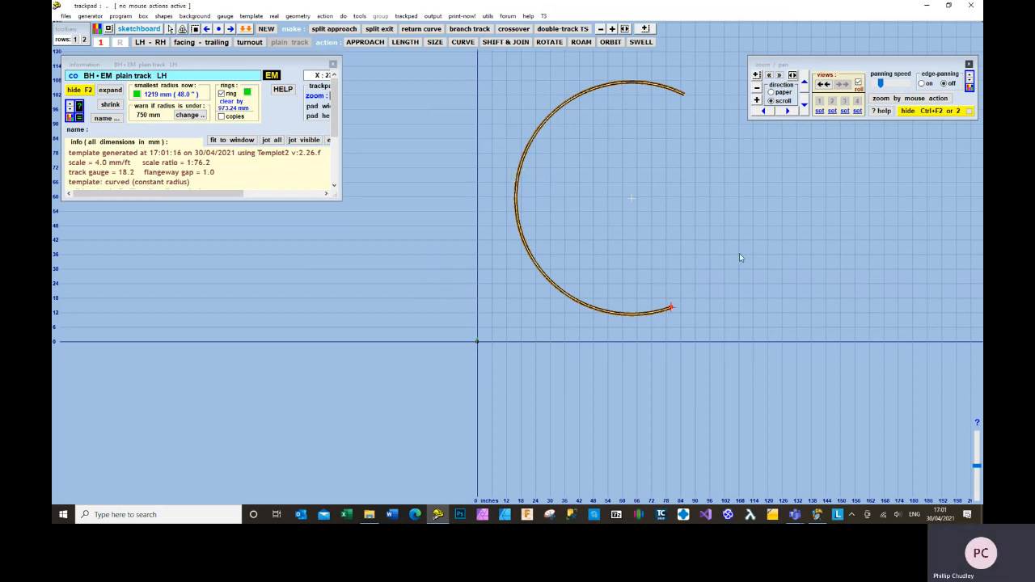
Store a copy of the curved control template as a background template and suppress the beginner notes for this session.
drag(750, 278, 630, 289)
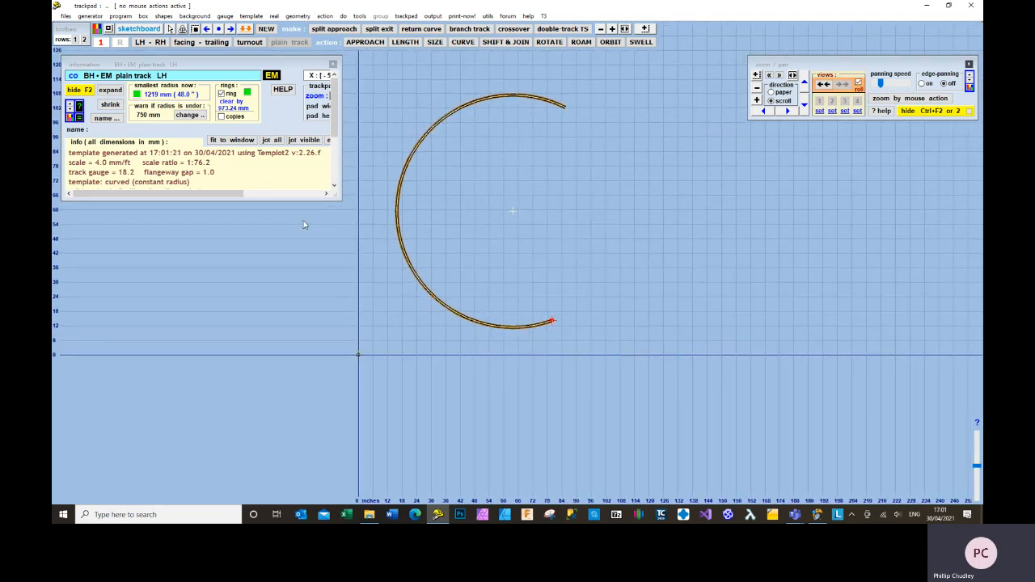
drag(293, 197, 295, 135)
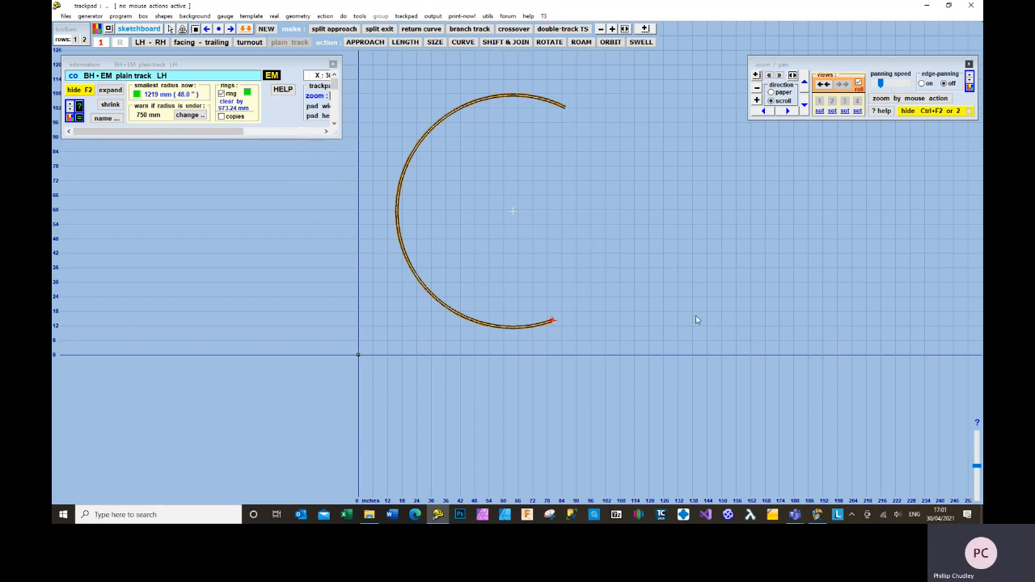
drag(756, 307, 735, 307)
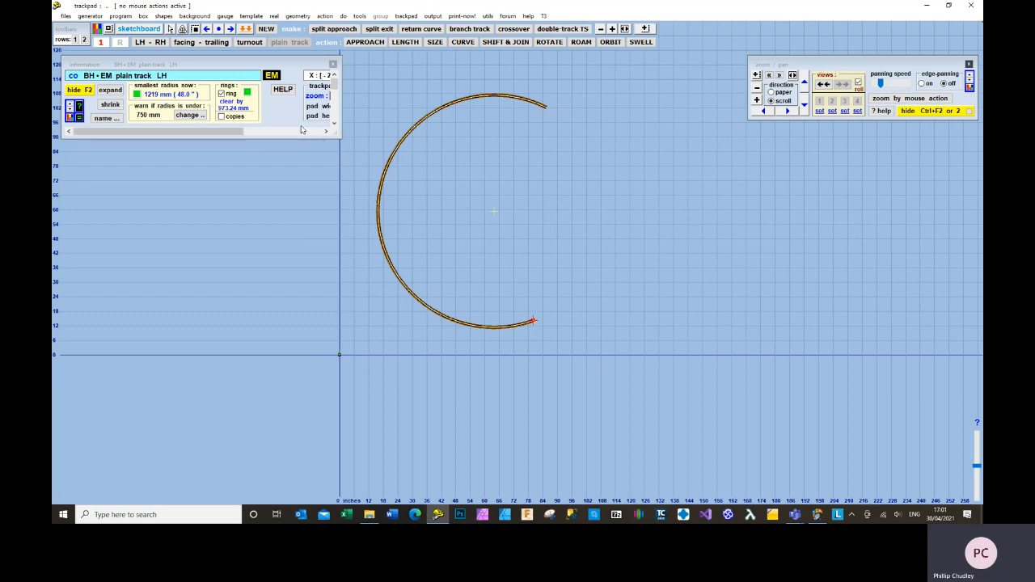
click(245, 29)
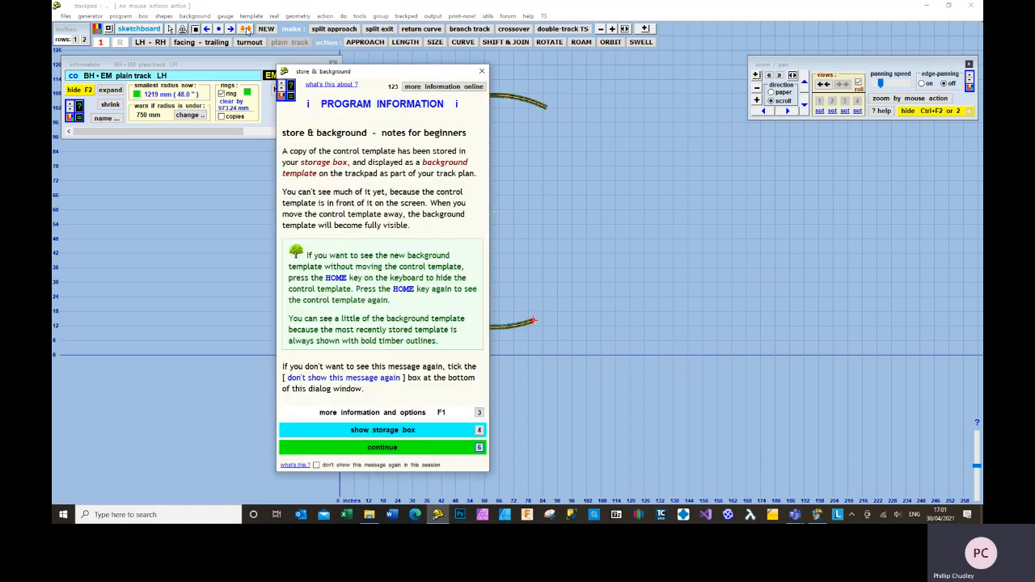
drag(381, 76, 244, 32)
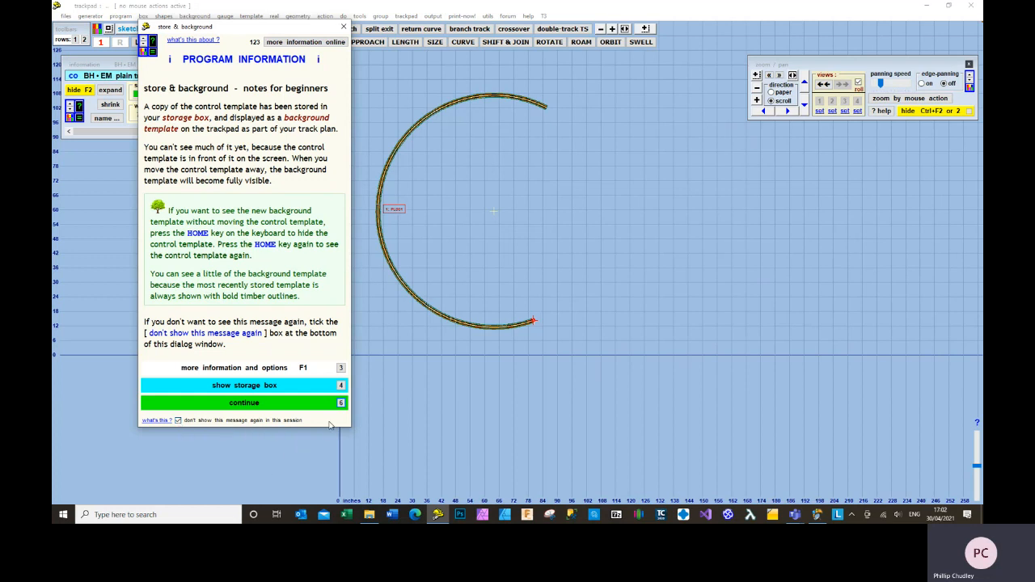
click(342, 404)
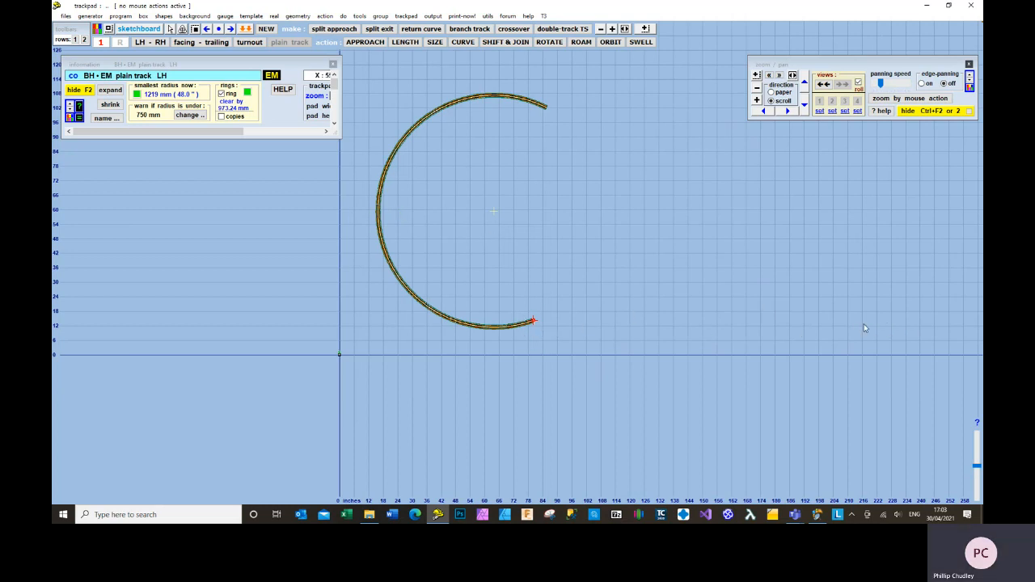
Shift the control template clear of its stored background copy to about X 4181 mm, Y 2613 mm.
key(F7)
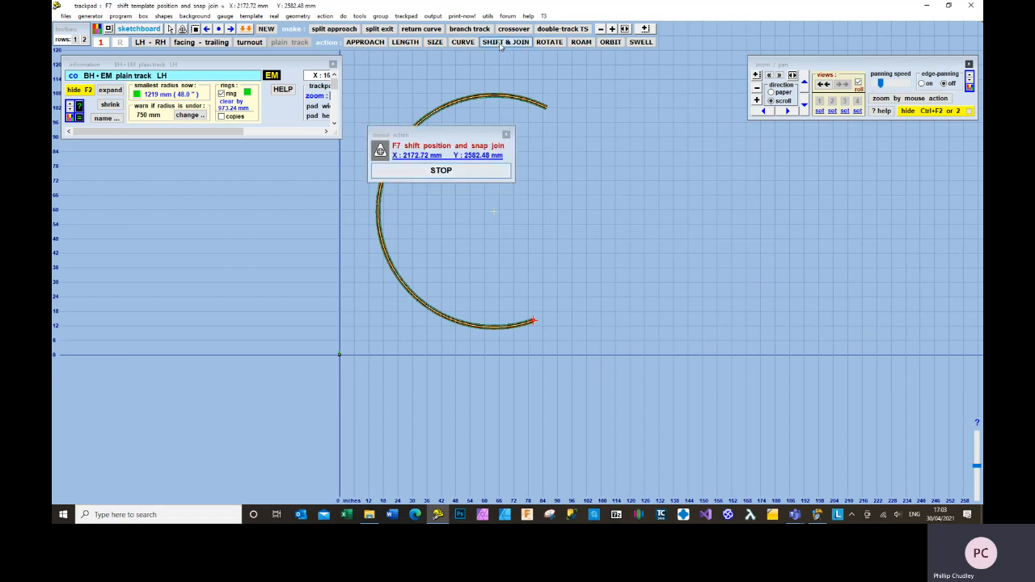
drag(486, 222, 675, 220)
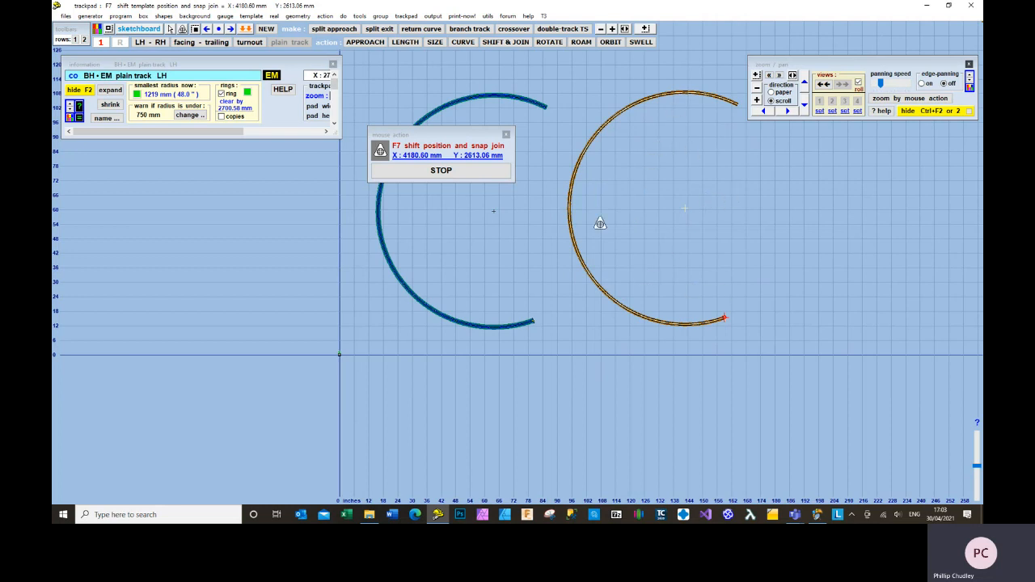
click(442, 171)
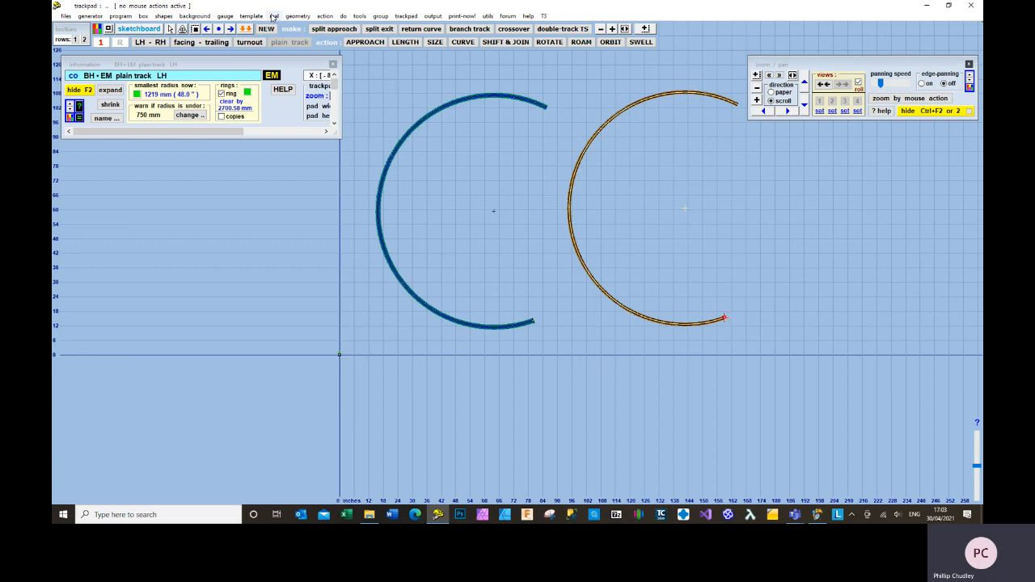
Place the peg at the control template's mid-length and rotate the template around it by about -86.6 degrees.
click(296, 16)
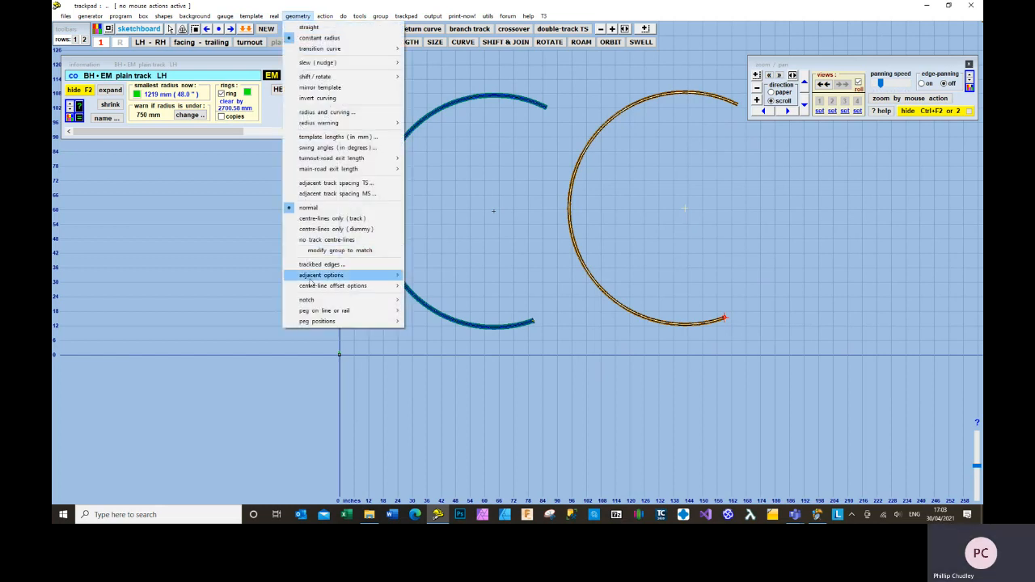
mouse_move(306, 325)
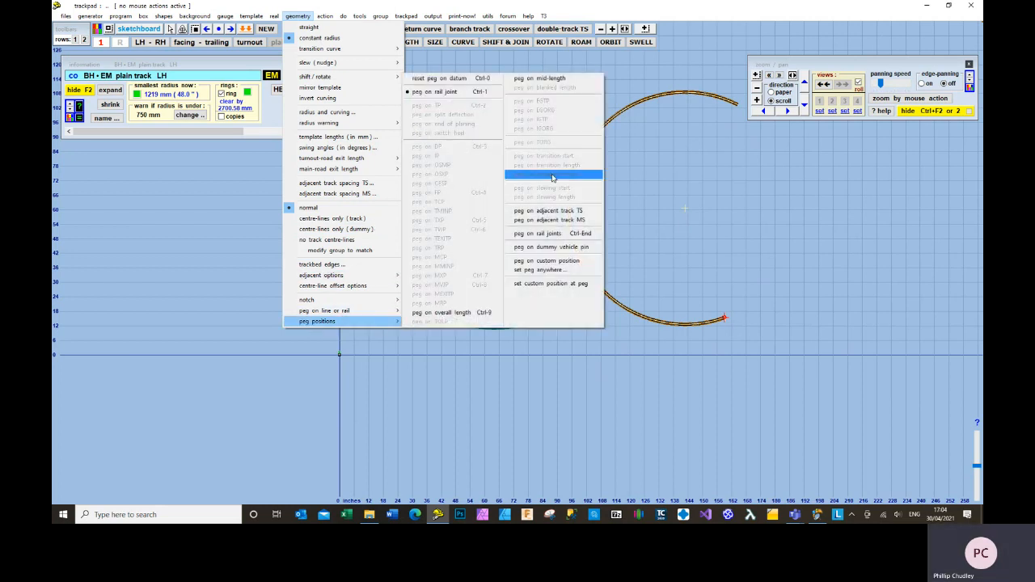
click(558, 79)
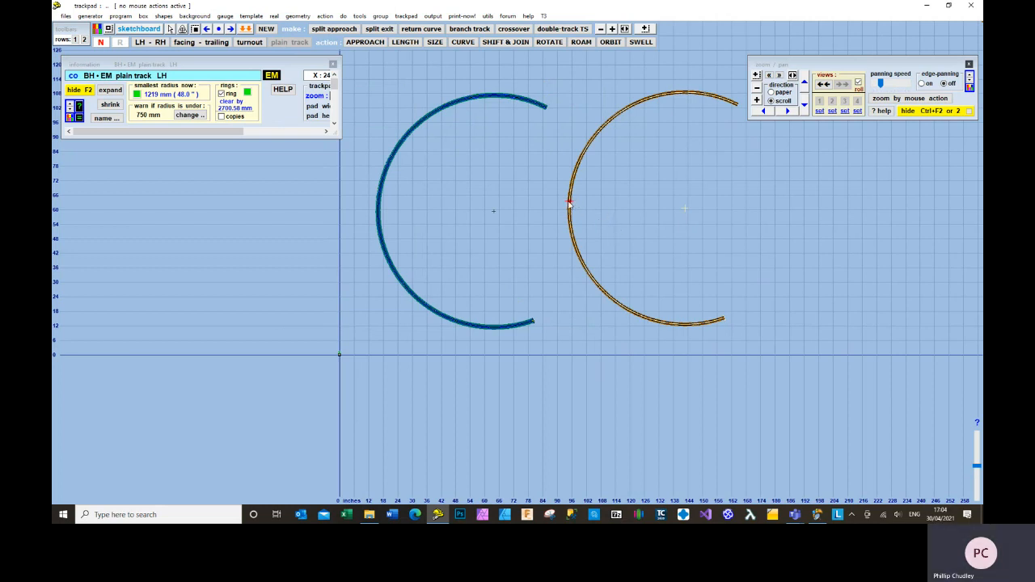
click(549, 43)
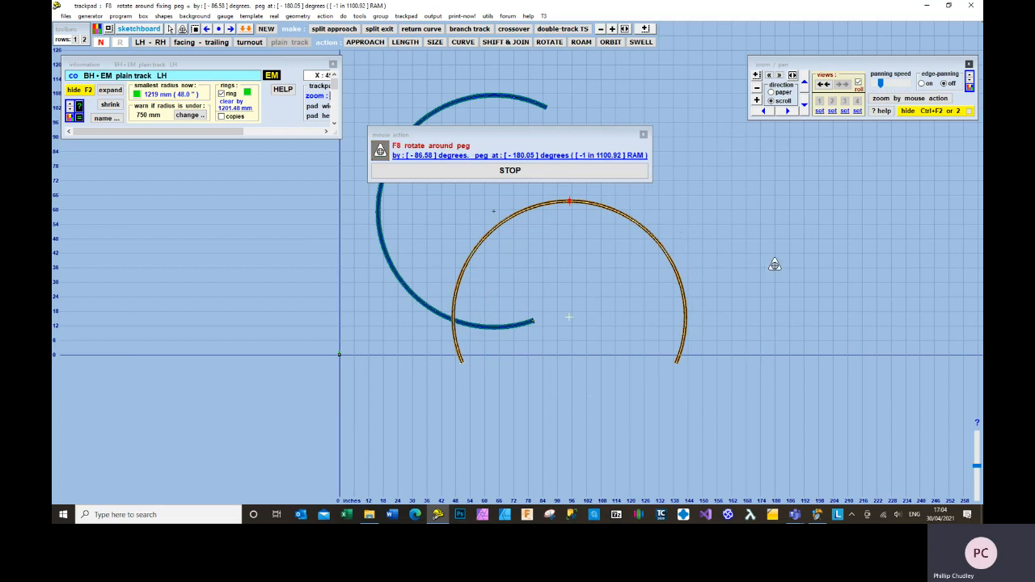
click(517, 171)
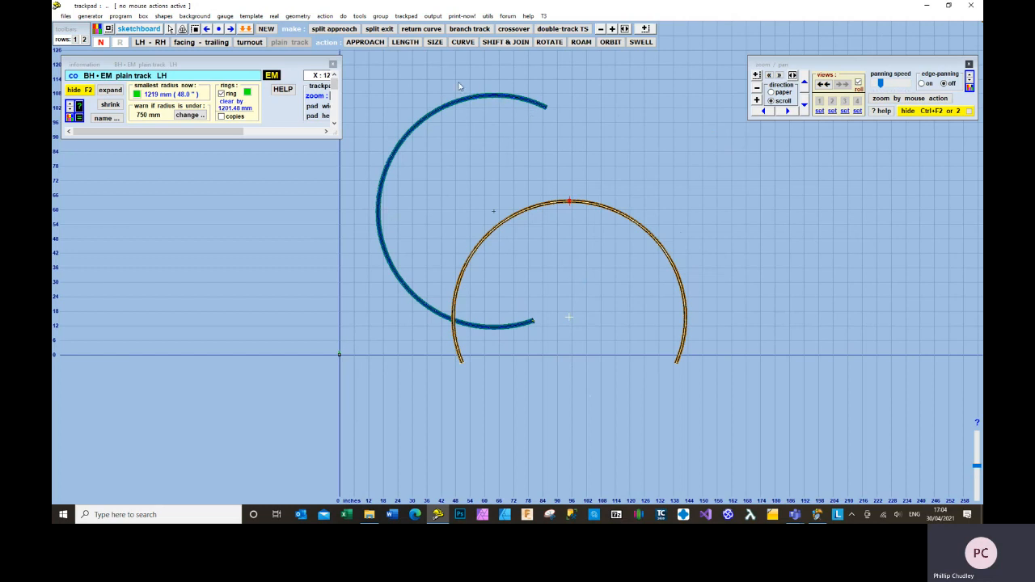
Convert 20 feet to millimetres with the metric calculator and set the control template's constant curving radius to 6096 mm.
click(466, 42)
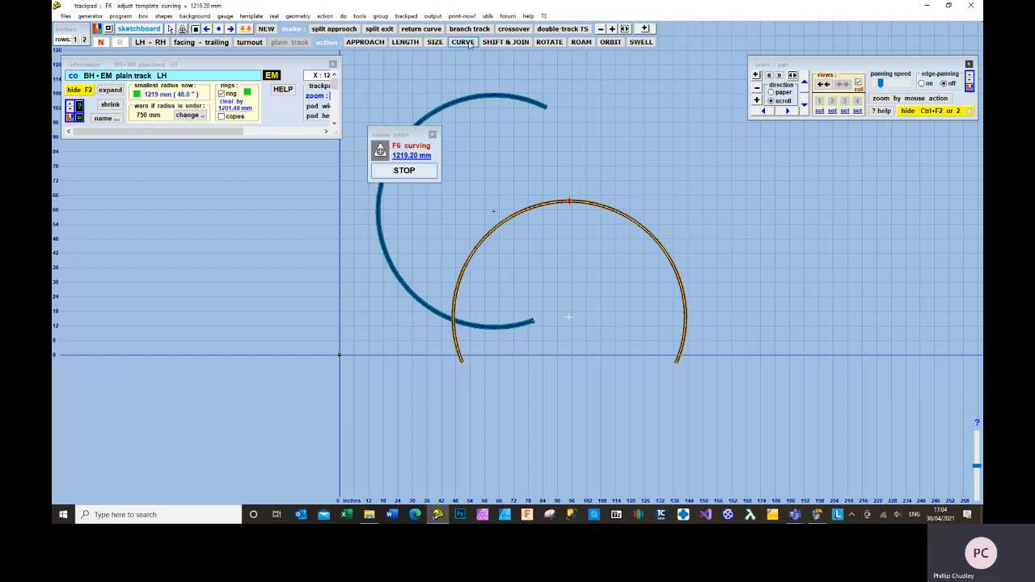
click(411, 156)
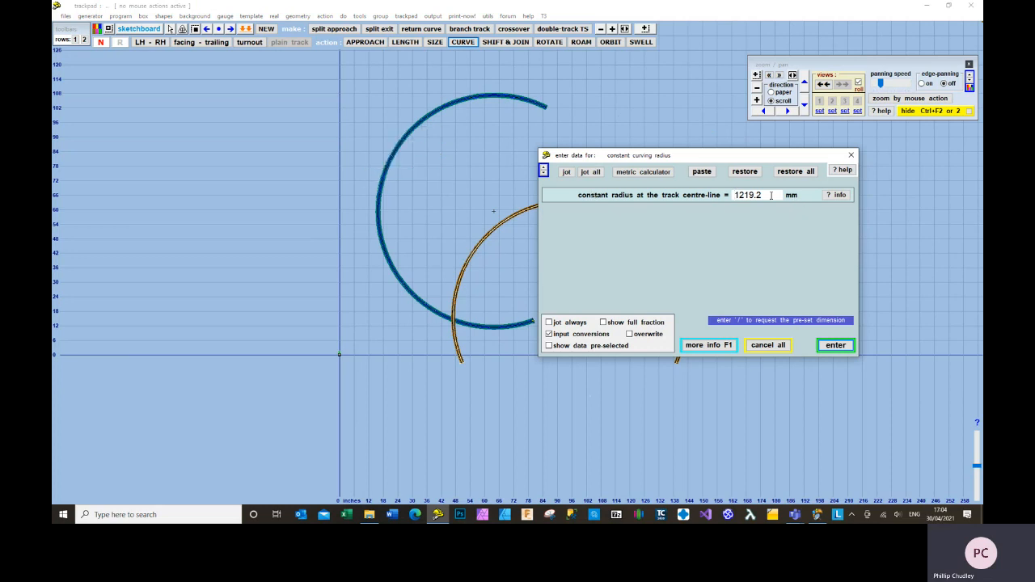
click(658, 172)
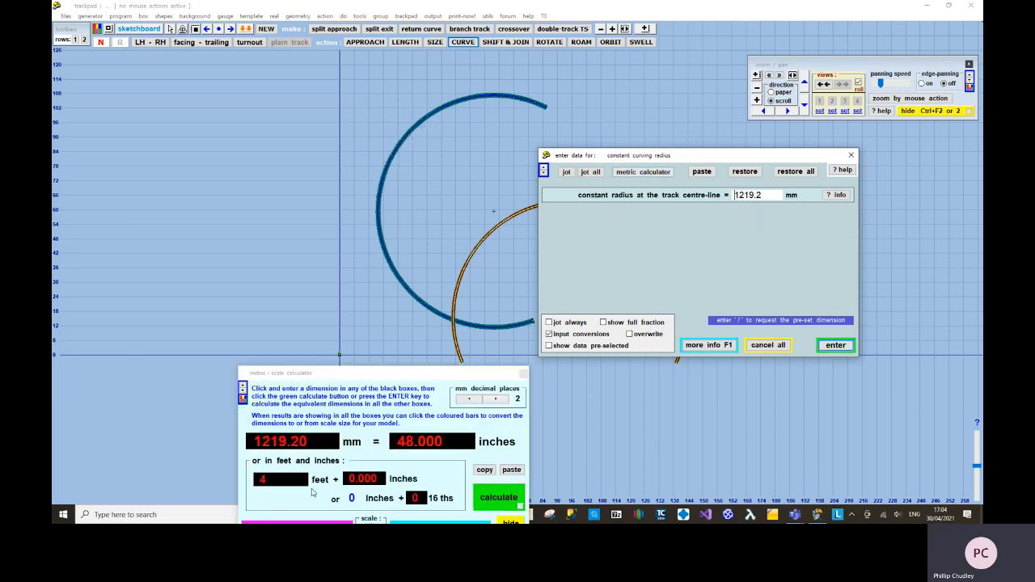
click(259, 480)
text(20)
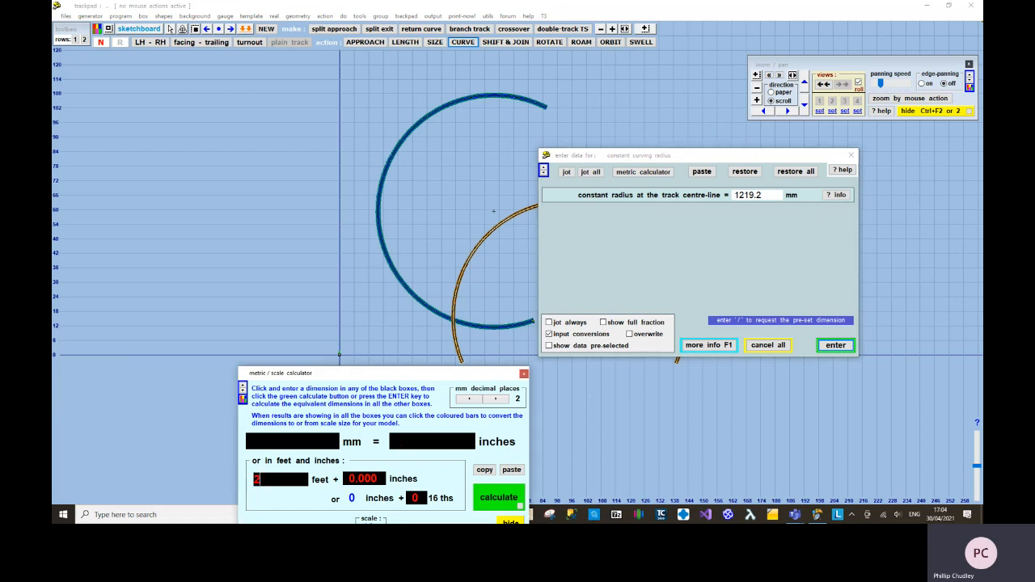
click(518, 508)
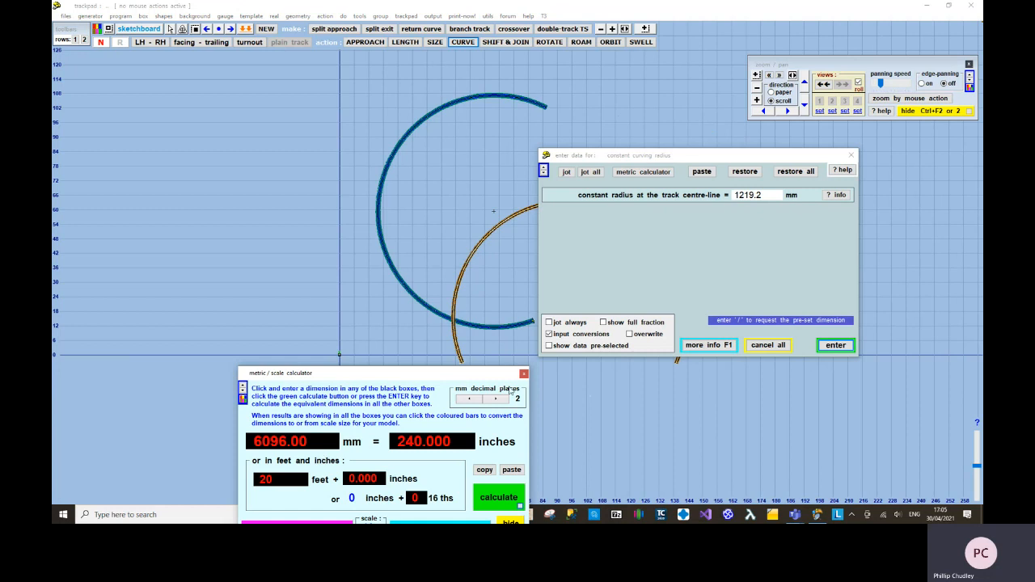
drag(770, 196, 686, 206)
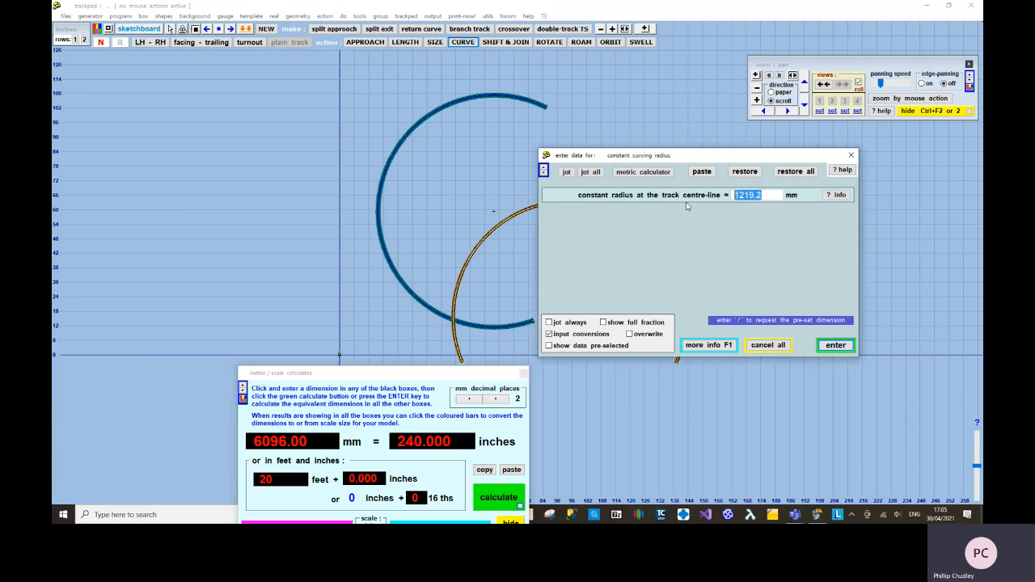
text(6096)
click(523, 373)
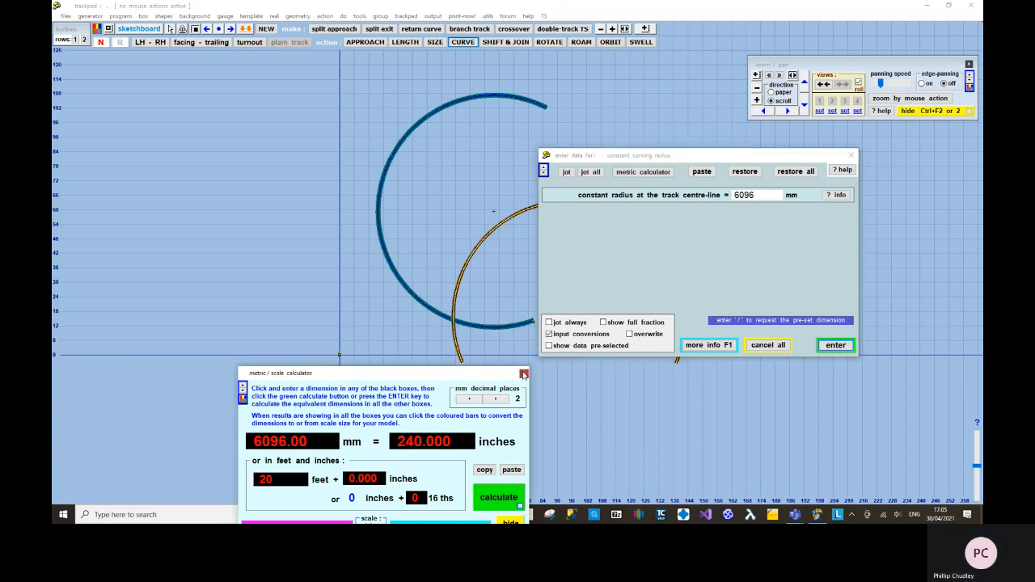
click(849, 346)
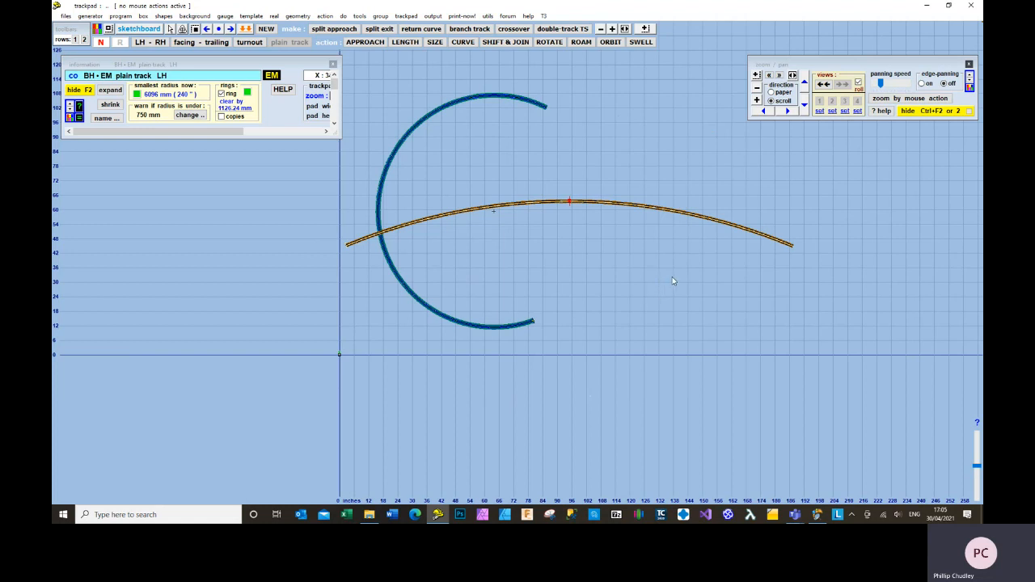
Rotate the large-radius control template around its mid-length peg by about 0.84 degrees.
click(549, 42)
drag(698, 243, 695, 229)
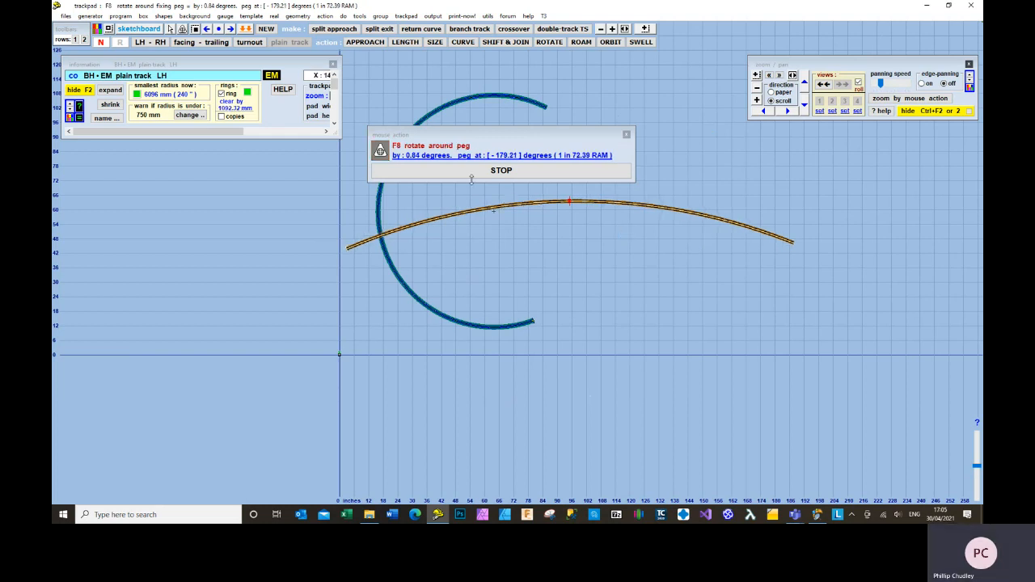
click(499, 171)
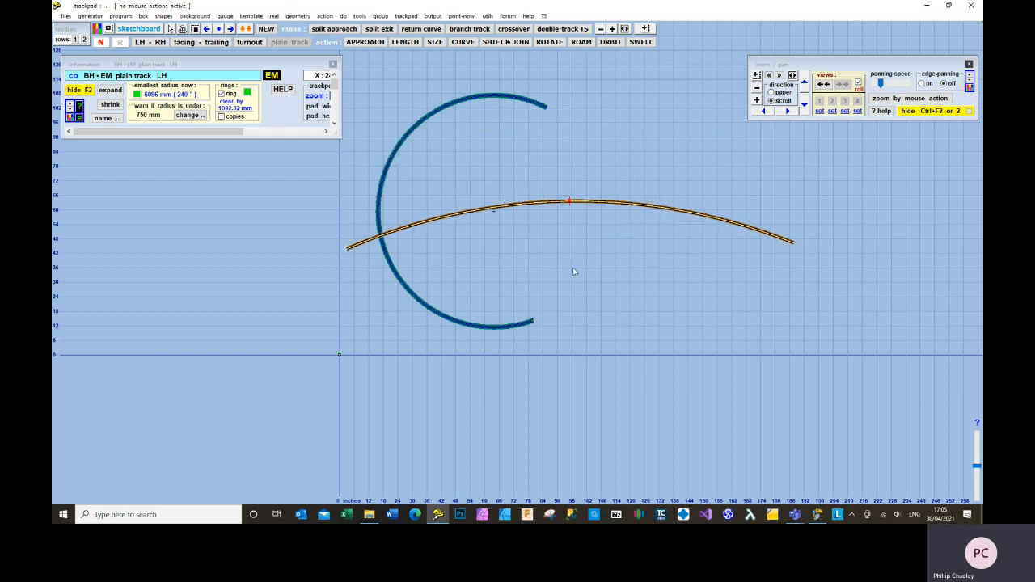
Shift the 20-foot radius control template so its near end meets the lower end of the 48-inch radius curve.
click(505, 41)
drag(582, 210, 769, 288)
click(441, 171)
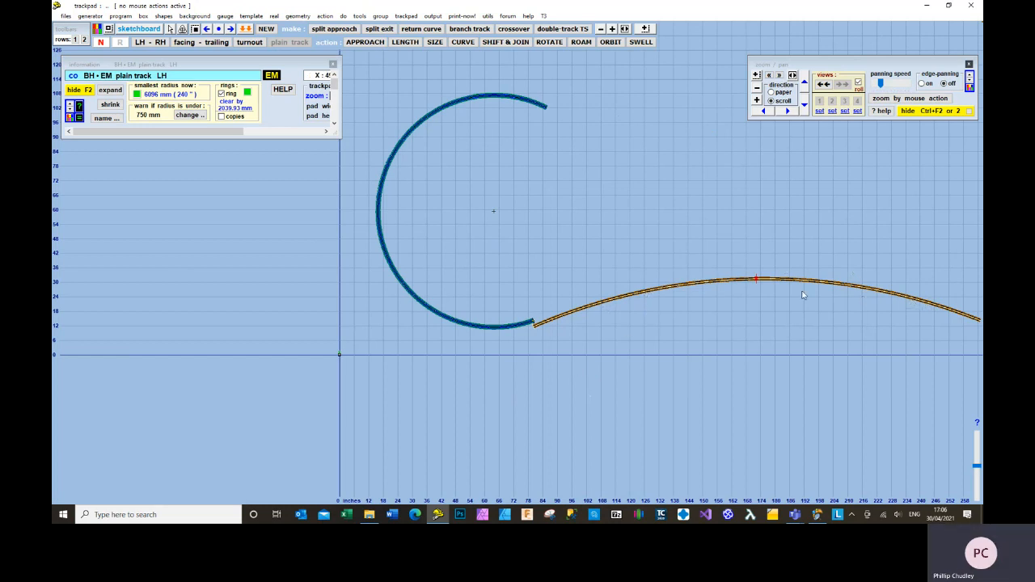
Make a transition link between the 48-inch background curve and the 20-foot control template, keeping the original templates.
click(465, 325)
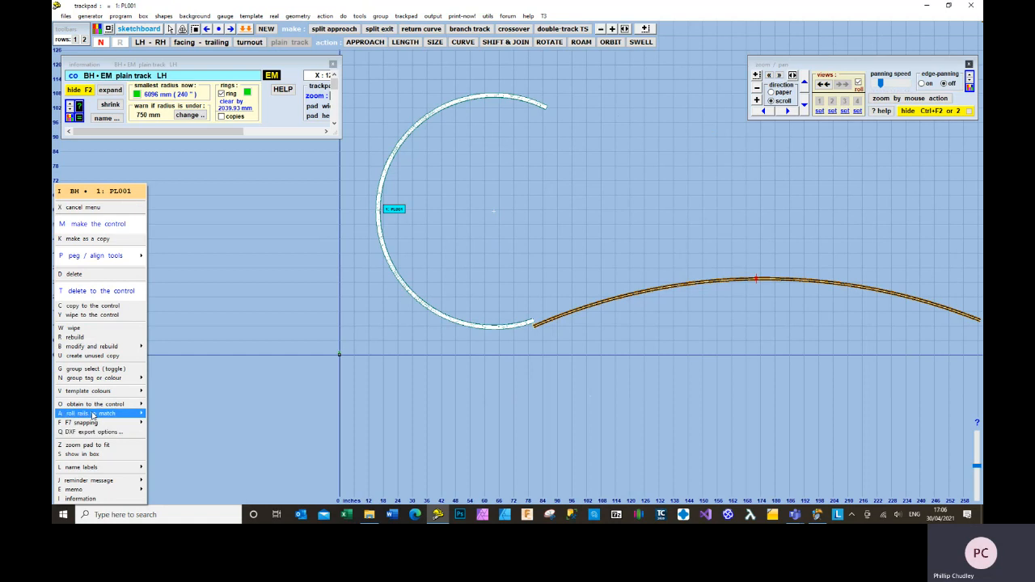
mouse_move(86, 257)
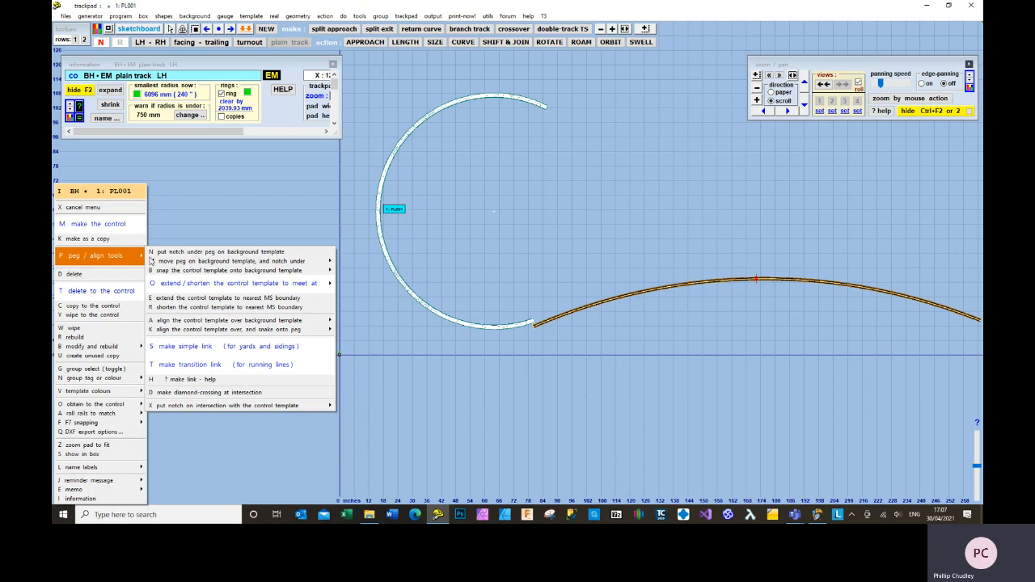
click(233, 368)
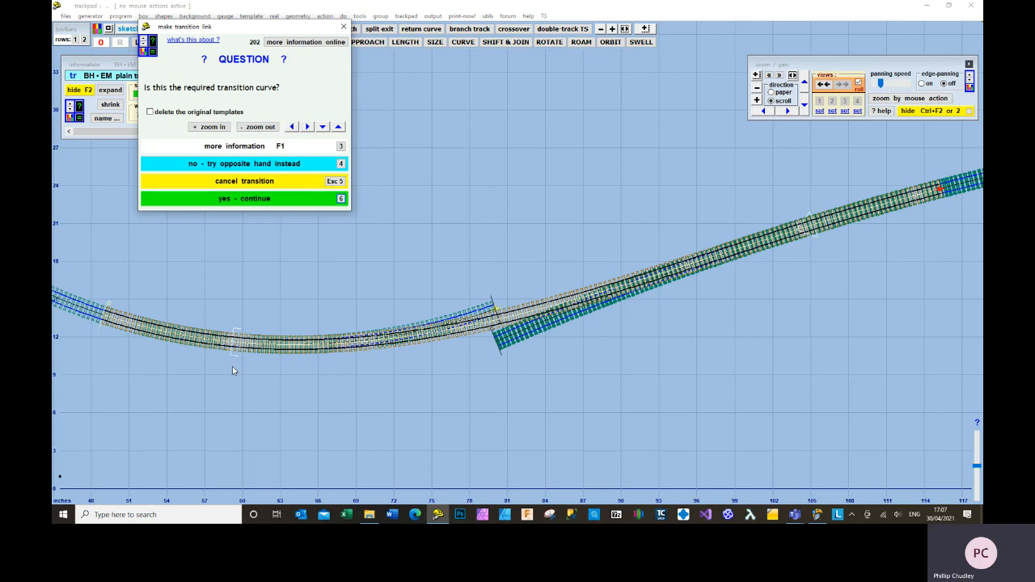
scroll(296, 399, down, 2)
scroll(296, 400, down, 1)
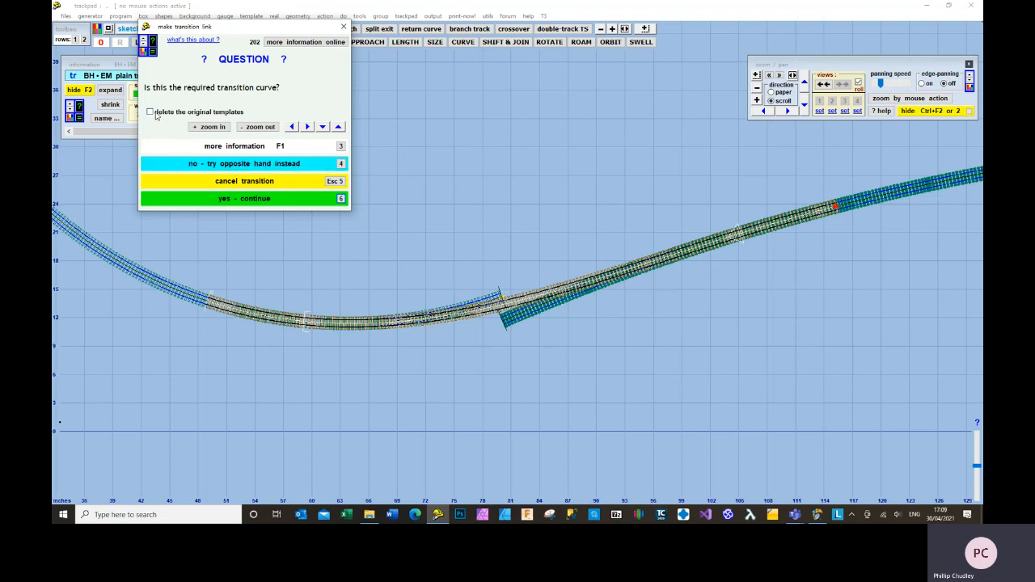
click(338, 200)
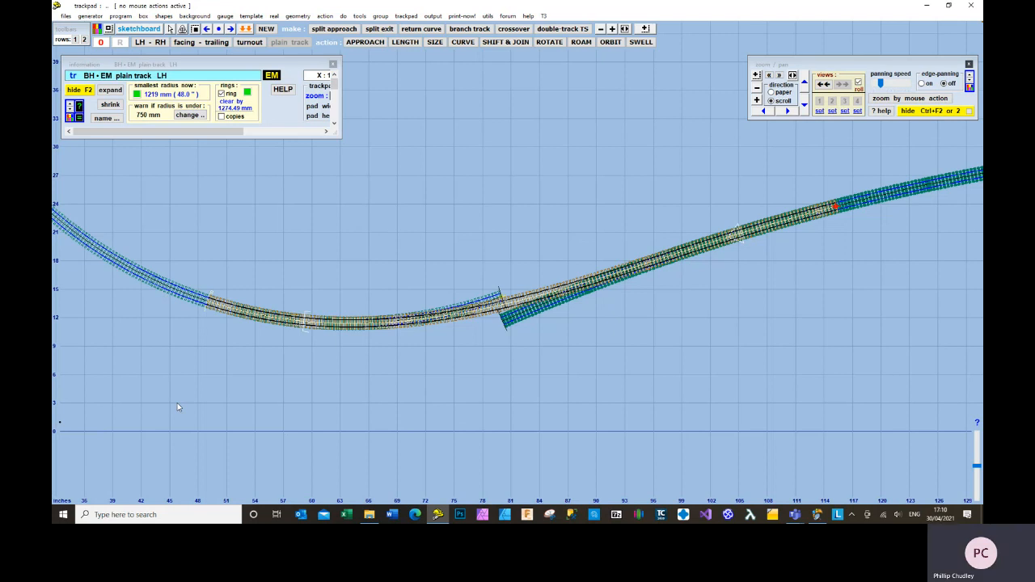
Make the 48-inch radius curve the control template and shorten its plain-track length to about 4037 mm, near the transition's start.
click(130, 272)
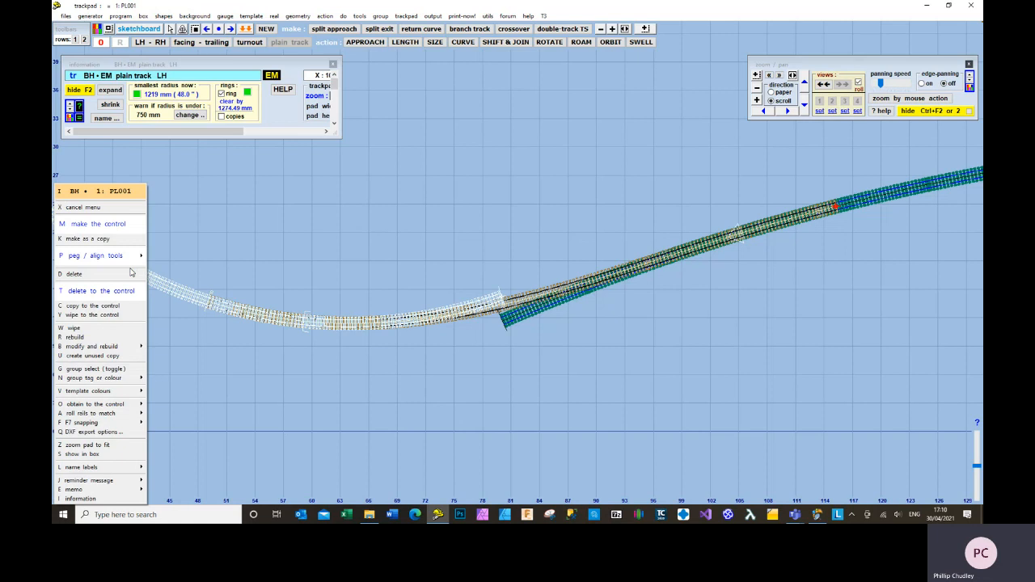
click(101, 224)
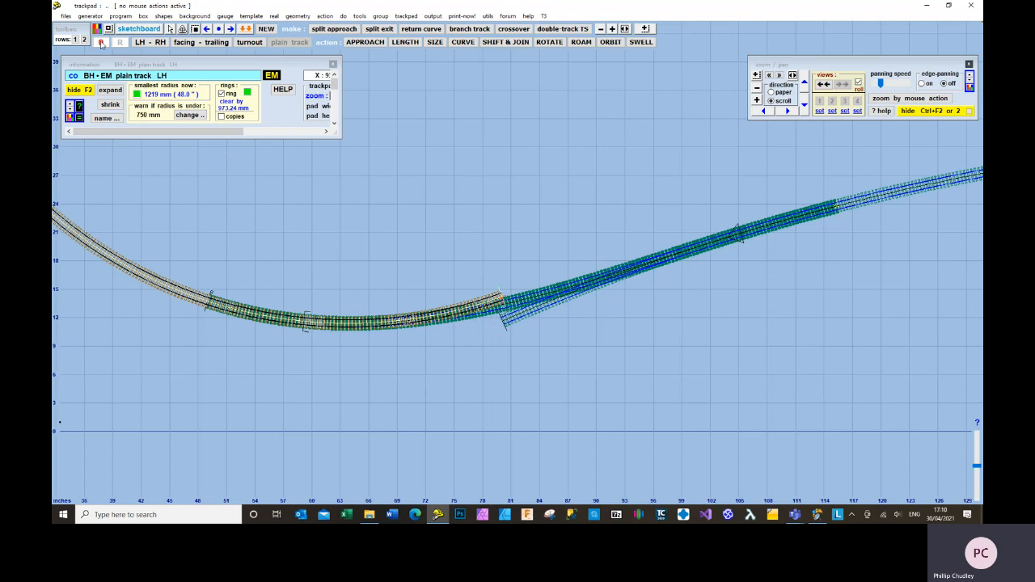
click(405, 42)
click(470, 369)
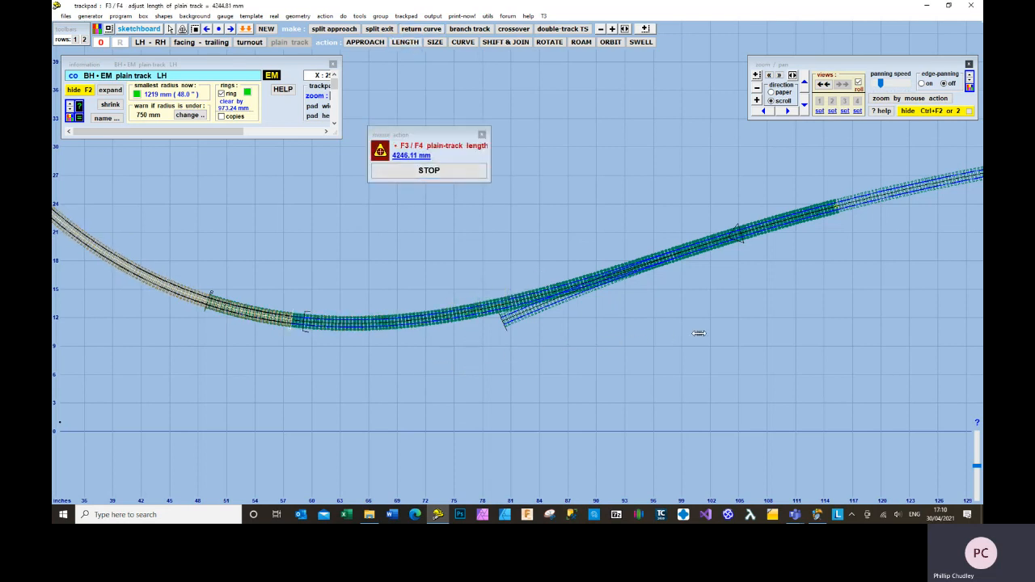
click(756, 328)
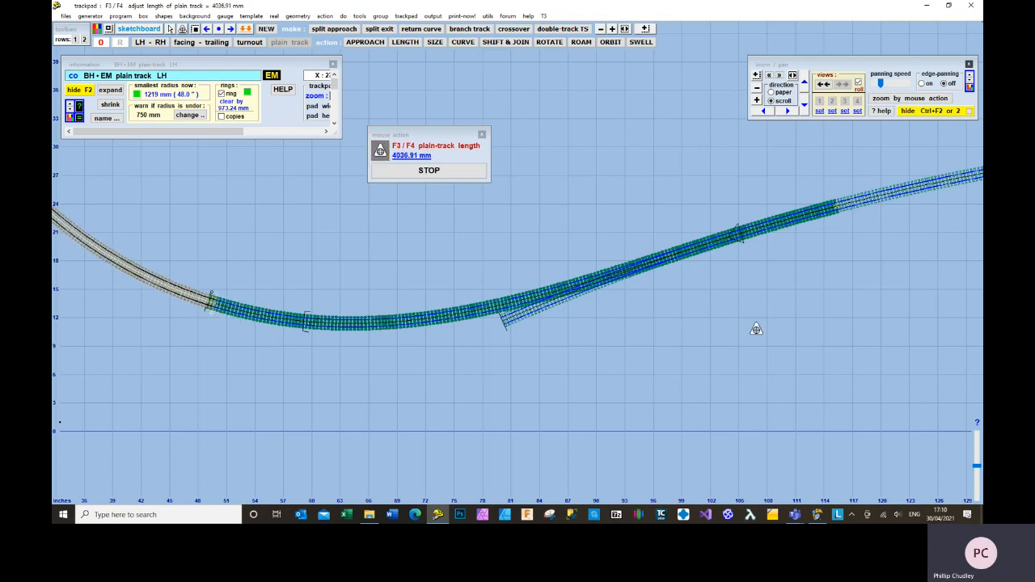
Fine-trim the 48-inch curve's plain-track length to about 4015 mm so its end meets the transition's end.
click(757, 76)
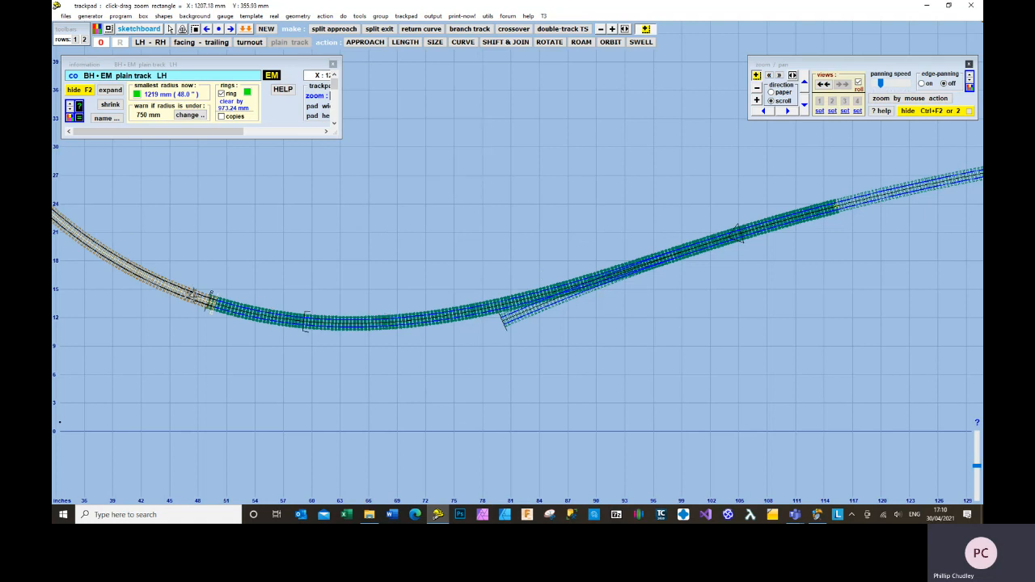
drag(195, 277, 227, 325)
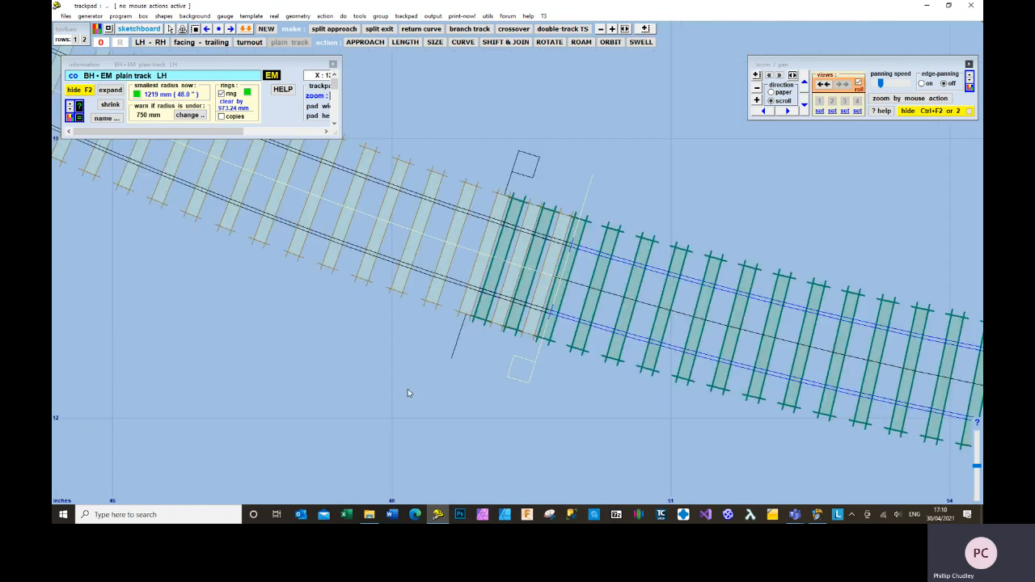
click(405, 42)
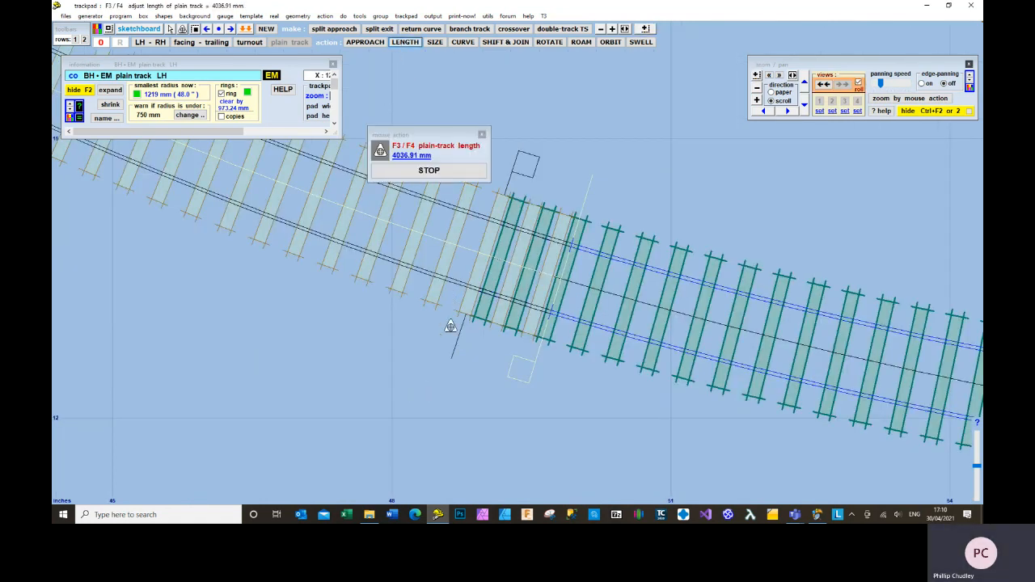
drag(514, 365, 568, 385)
drag(481, 409, 501, 416)
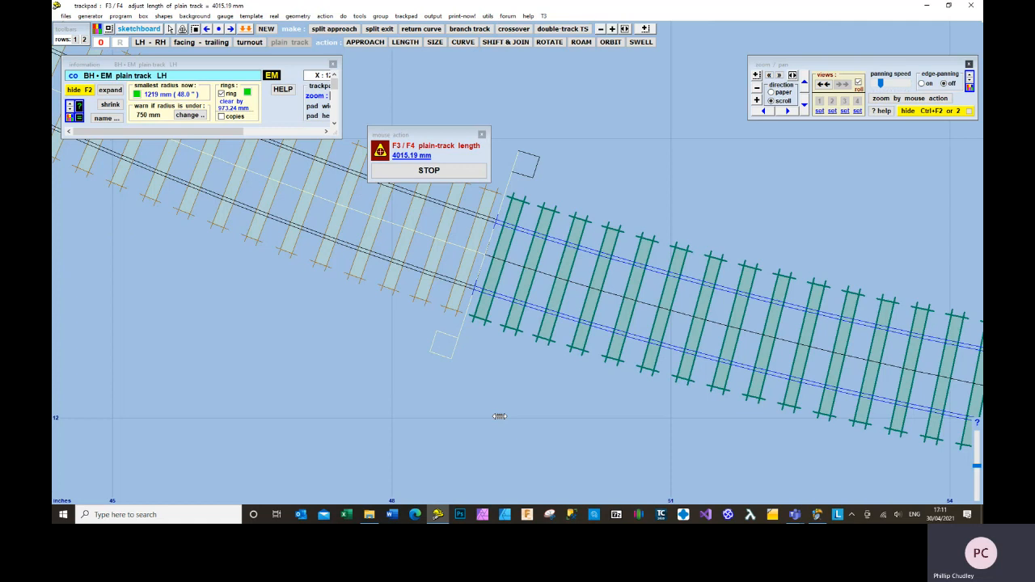
click(499, 416)
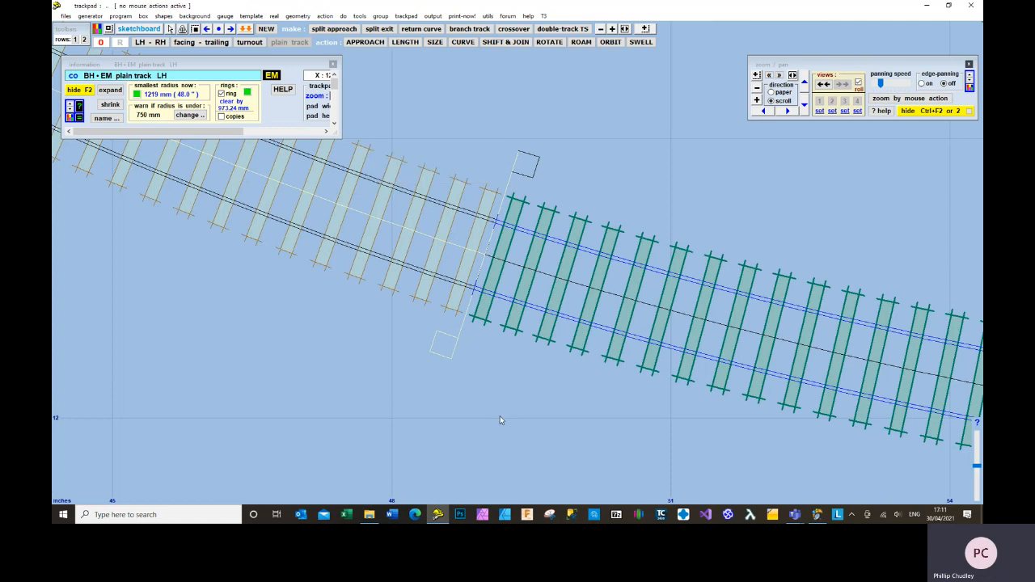
Make the 20-foot radius curve the control template and shorten its plain-track length to about 2997 mm, near the transition's far end.
scroll(477, 394, down, 2)
scroll(477, 394, down, 4)
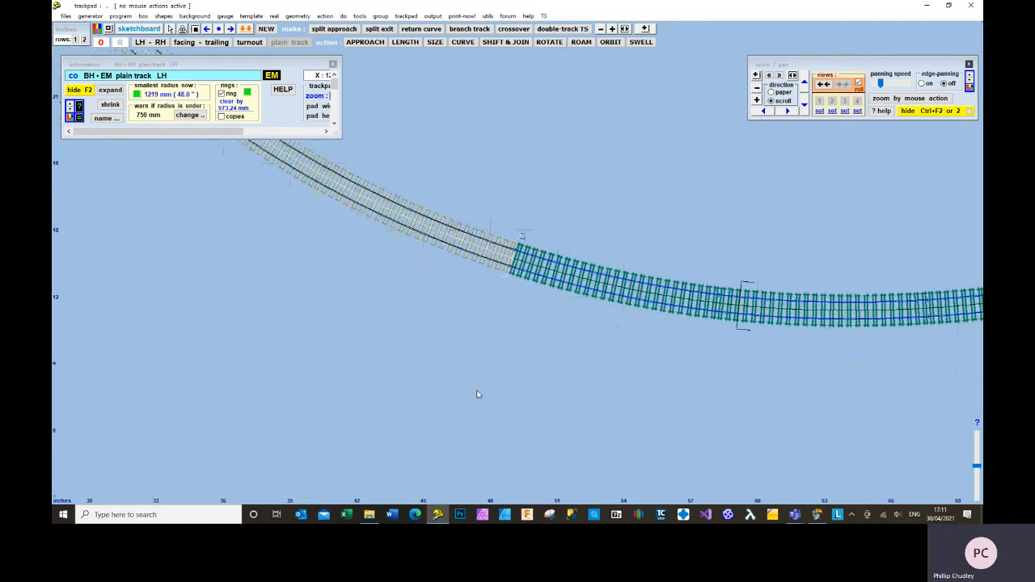
middle_drag(541, 393, 310, 430)
scroll(332, 431, down, 4)
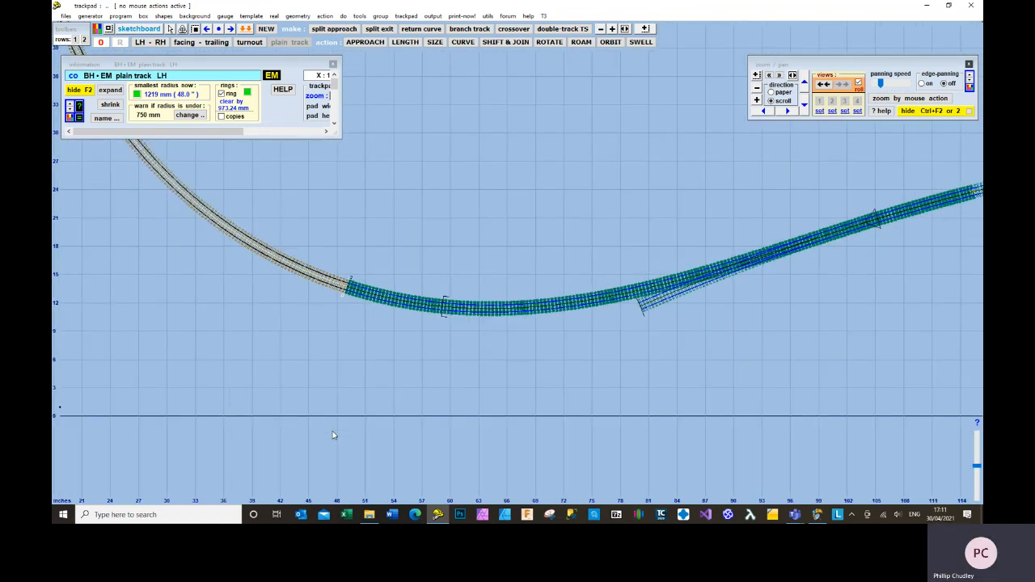
middle_drag(435, 401, 371, 409)
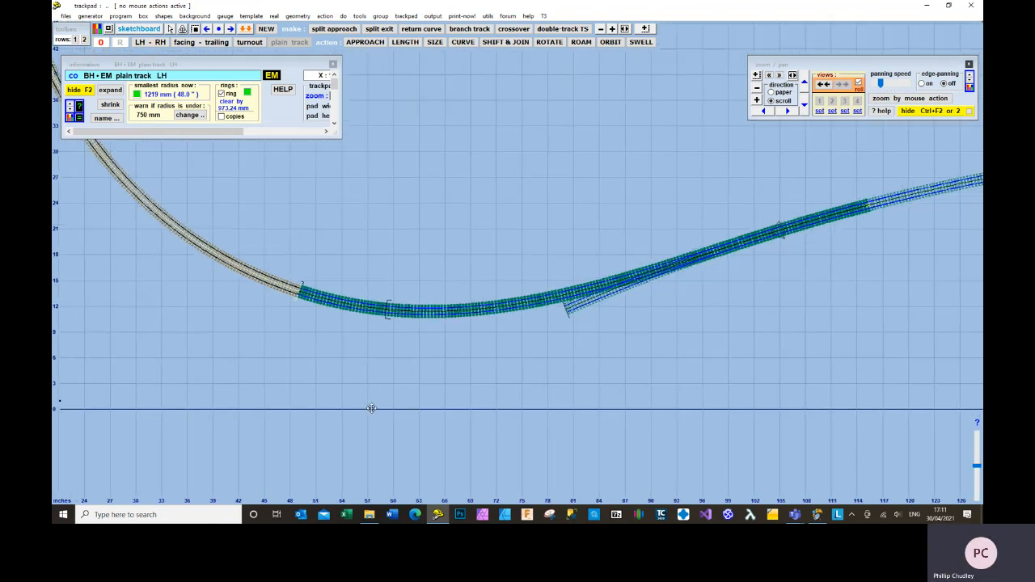
click(953, 188)
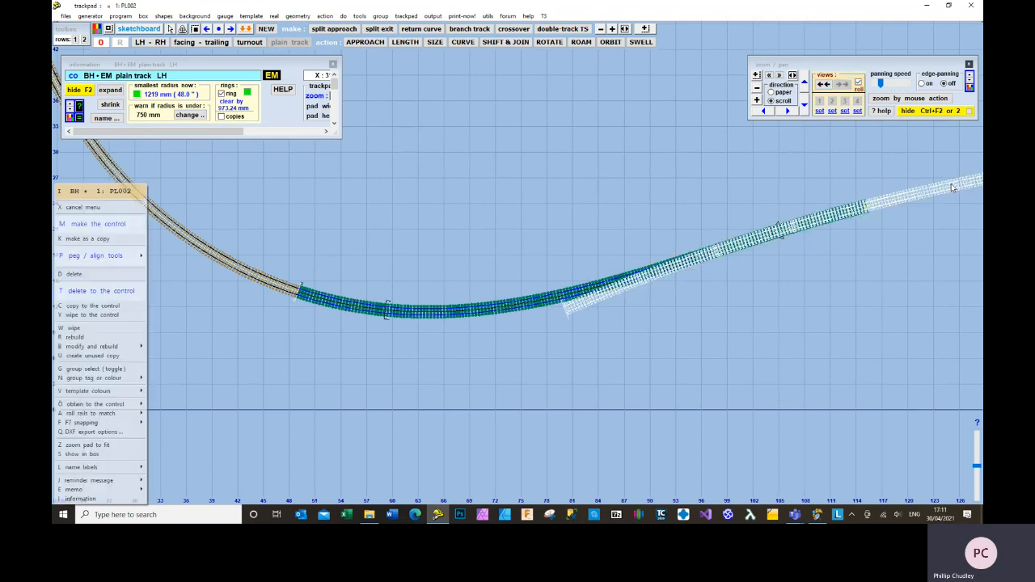
key(m)
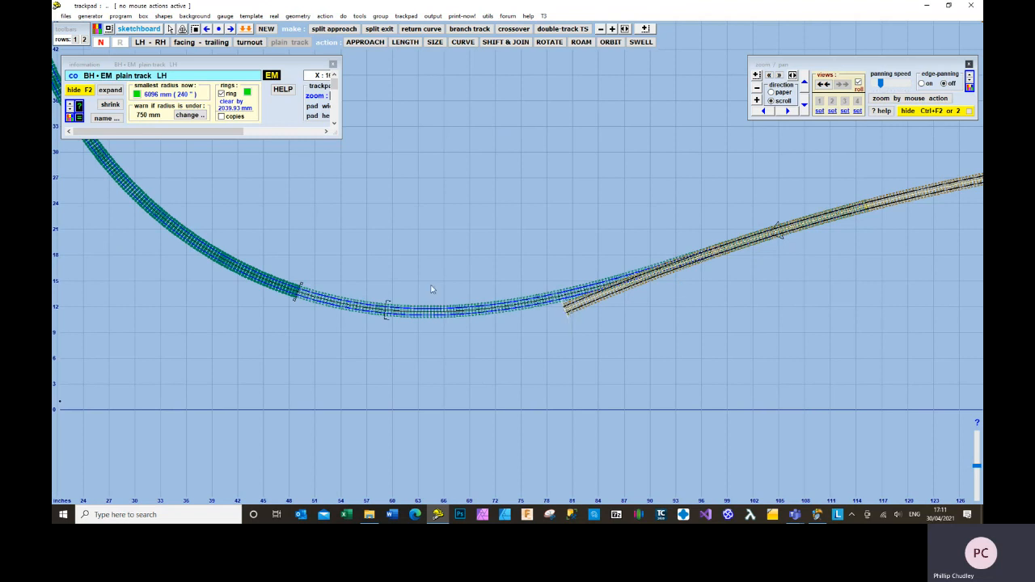
click(405, 42)
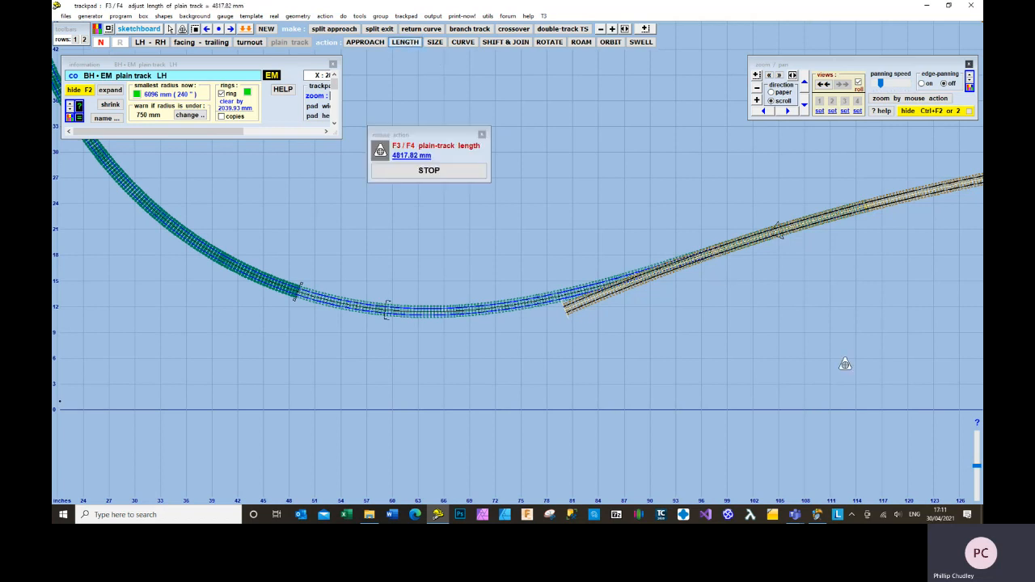
drag(660, 369, 467, 382)
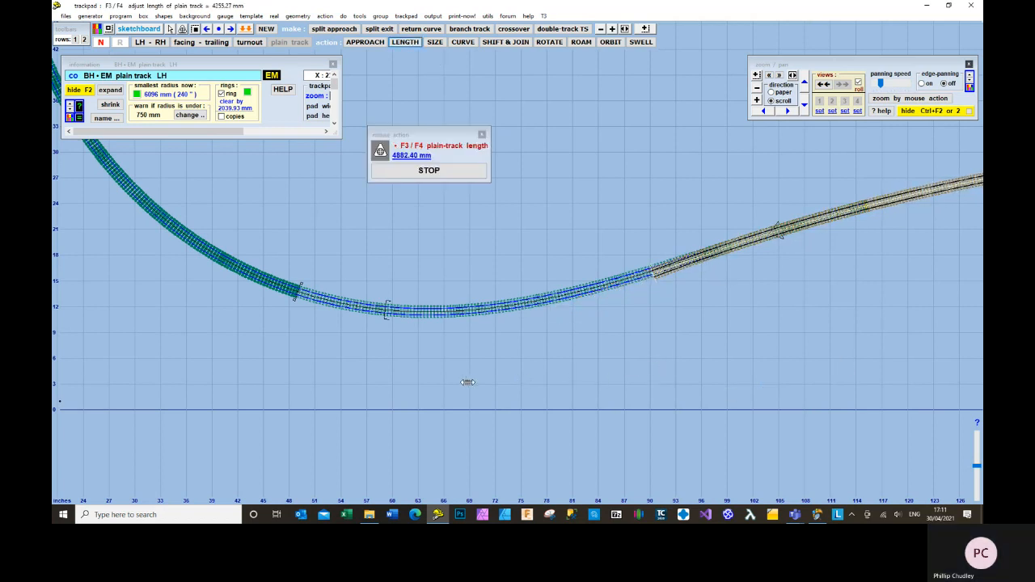
drag(809, 351, 765, 203)
Fine-trim the 20-foot curve's plain-track length to about 2935 mm at its joint with the transition.
click(757, 75)
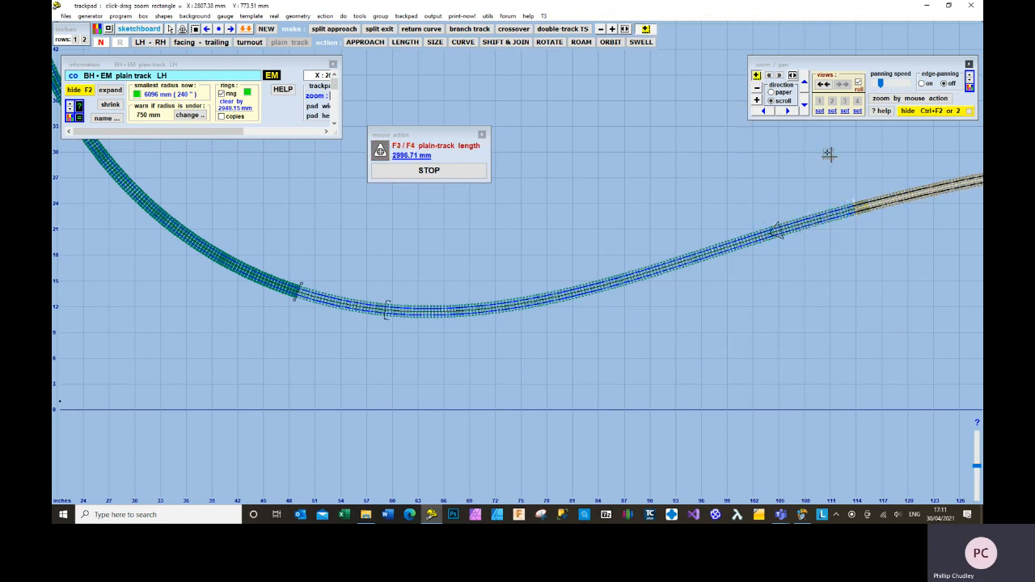
drag(835, 181, 887, 229)
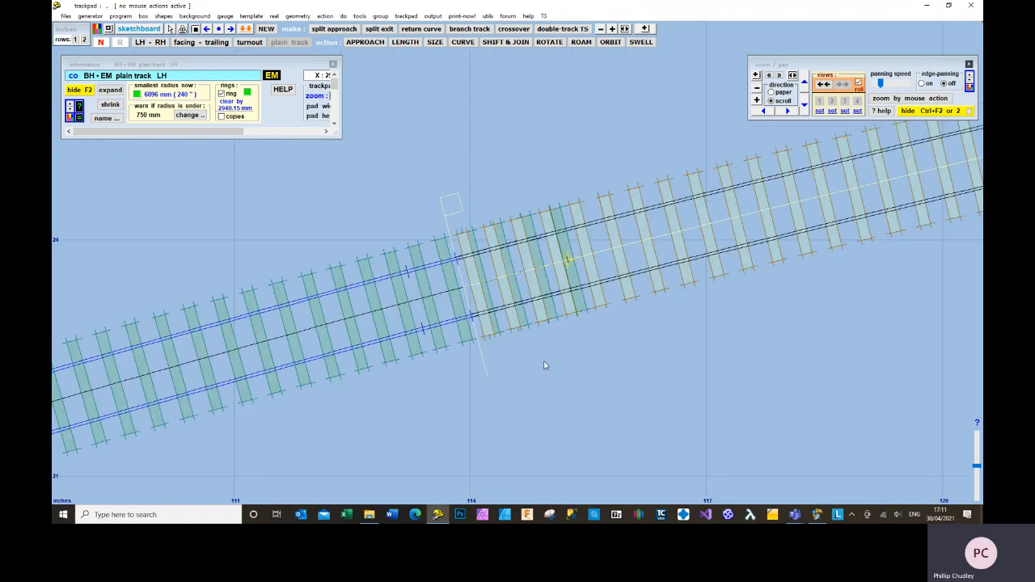
click(405, 42)
drag(666, 374, 489, 424)
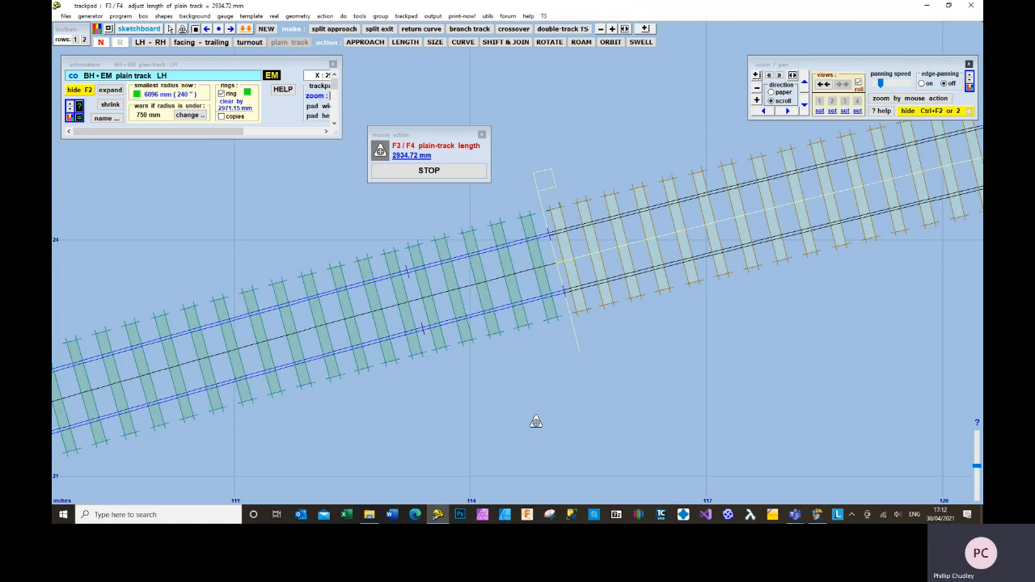
click(536, 423)
Roll the control template's rails to match the transition background template at its Ctrl-0 end.
scroll(536, 423, down, 7)
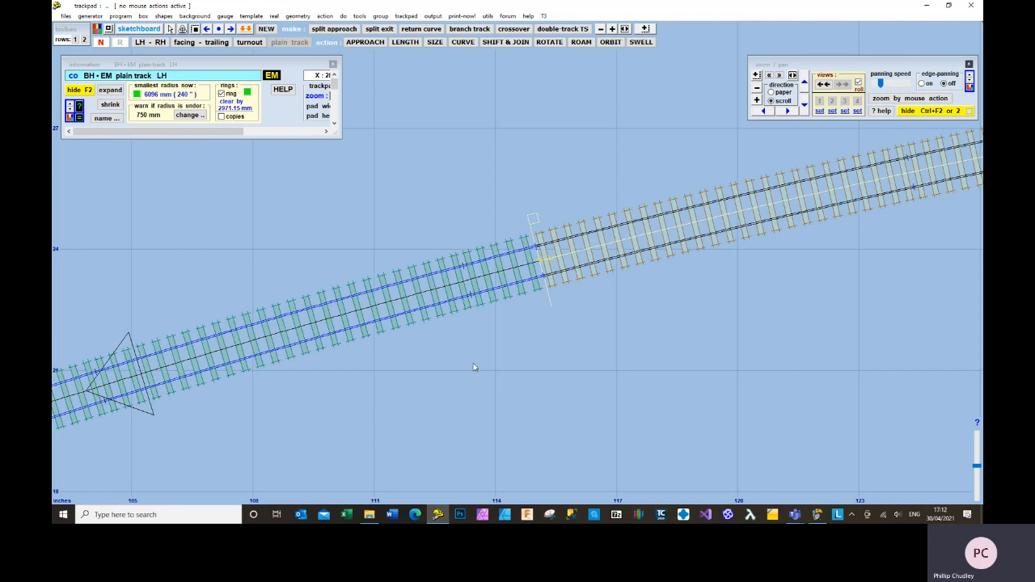
click(460, 295)
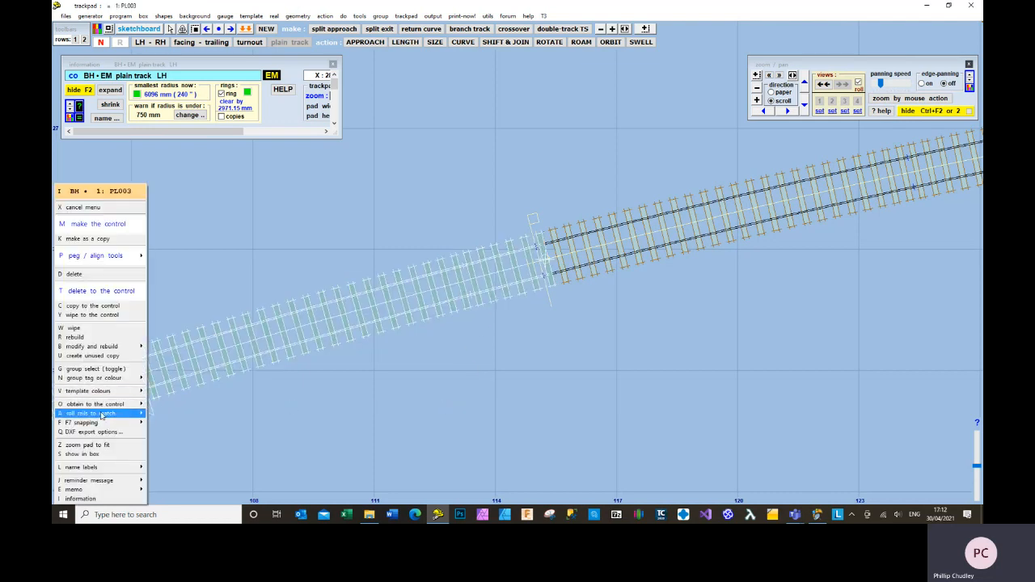
mouse_move(101, 416)
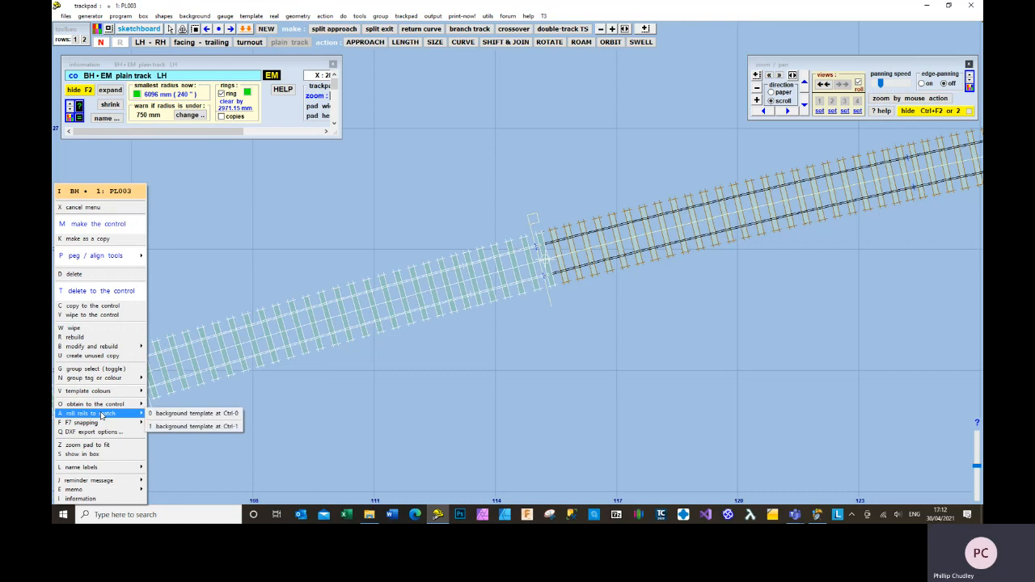
click(183, 414)
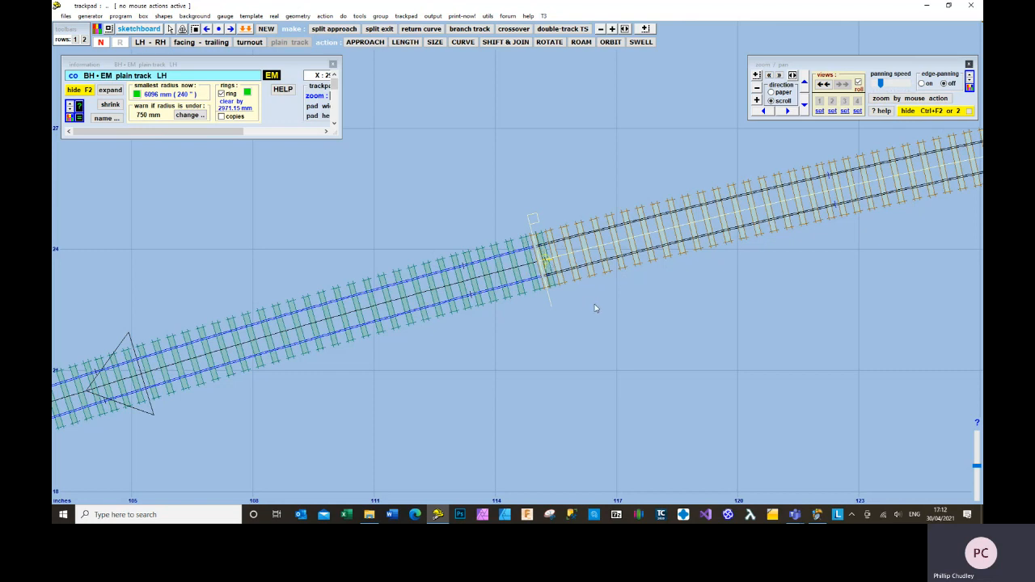
Readjust the 20-foot curve's plain-track length to about 2927 mm so it butts against the transition.
click(404, 42)
drag(575, 321, 564, 322)
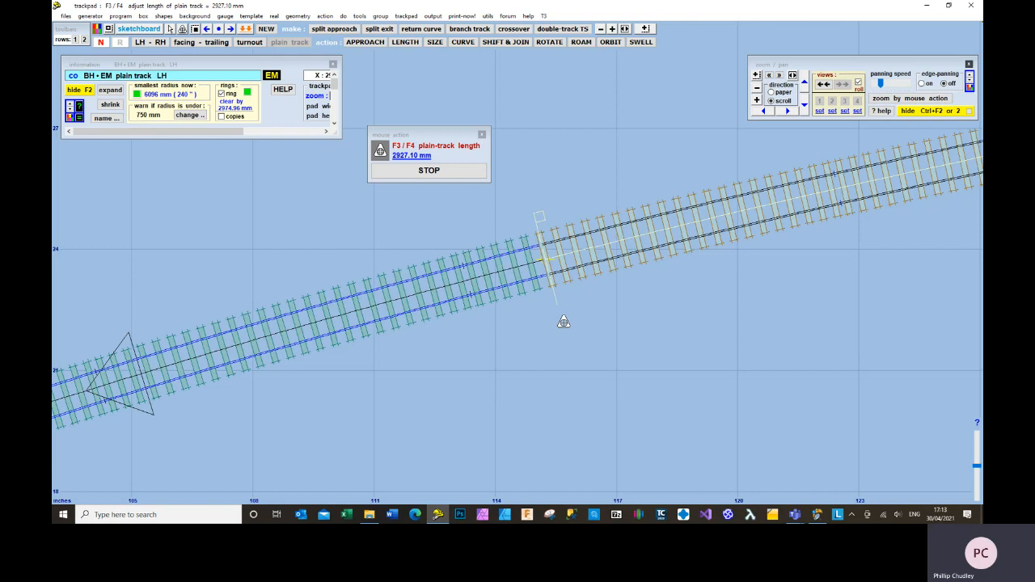
click(563, 322)
Examine the joined alignment from the 48-inch end curve through the transition to the 20-foot radius curve.
scroll(563, 323, down, 4)
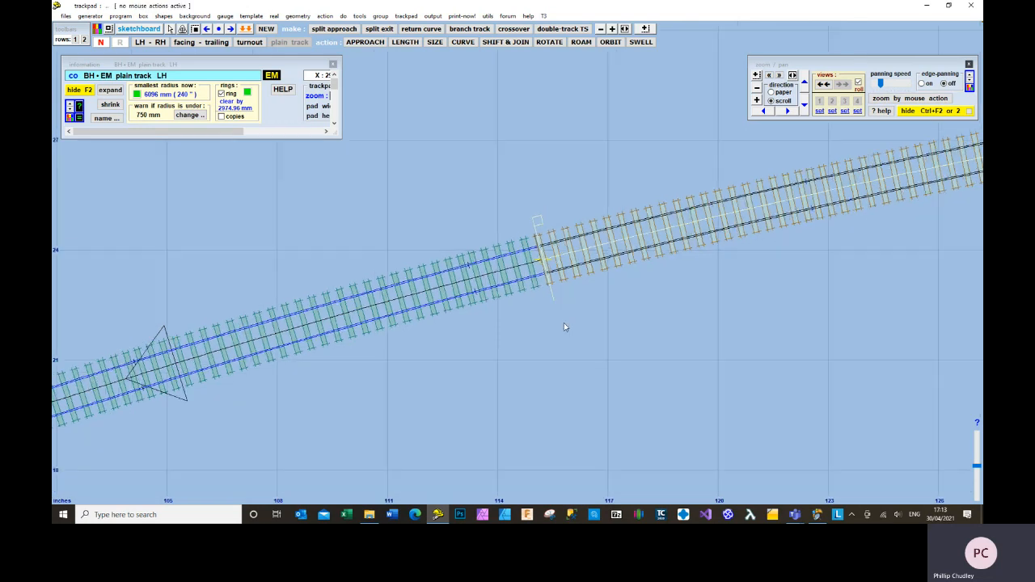
scroll(564, 327, down, 5)
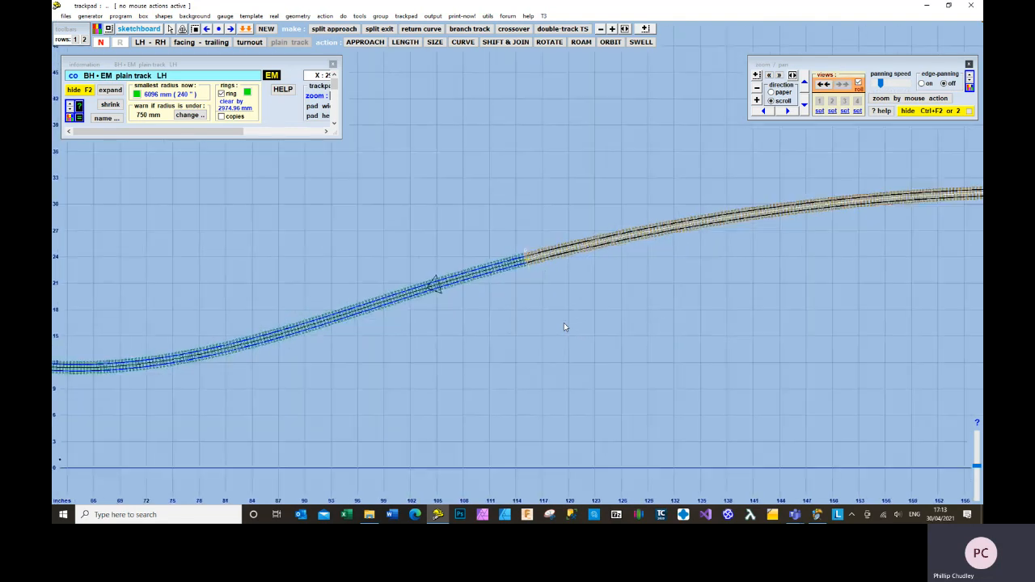
scroll(573, 329, down, 4)
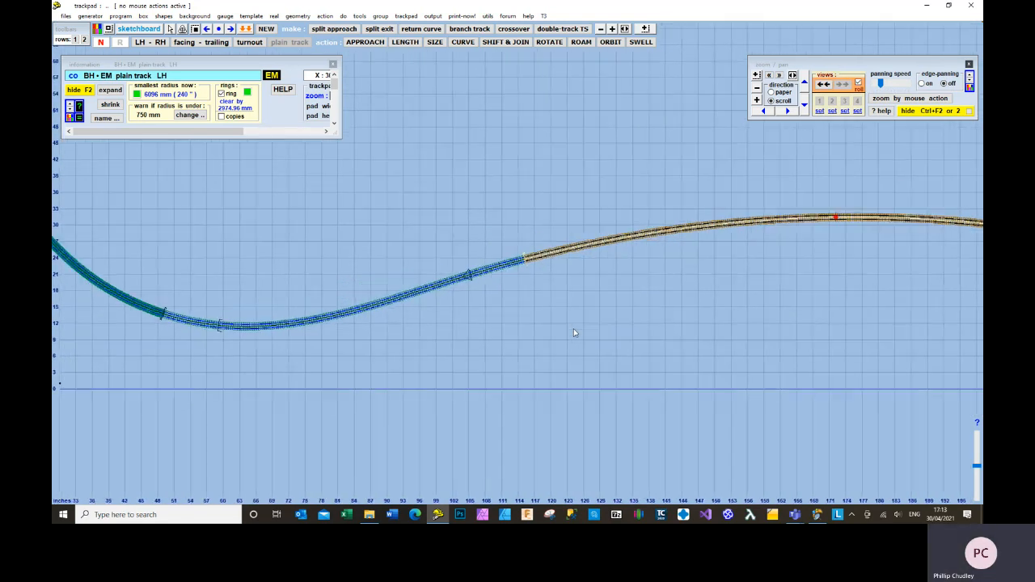
scroll(574, 330, down, 1)
middle_drag(603, 329, 639, 362)
scroll(637, 363, down, 2)
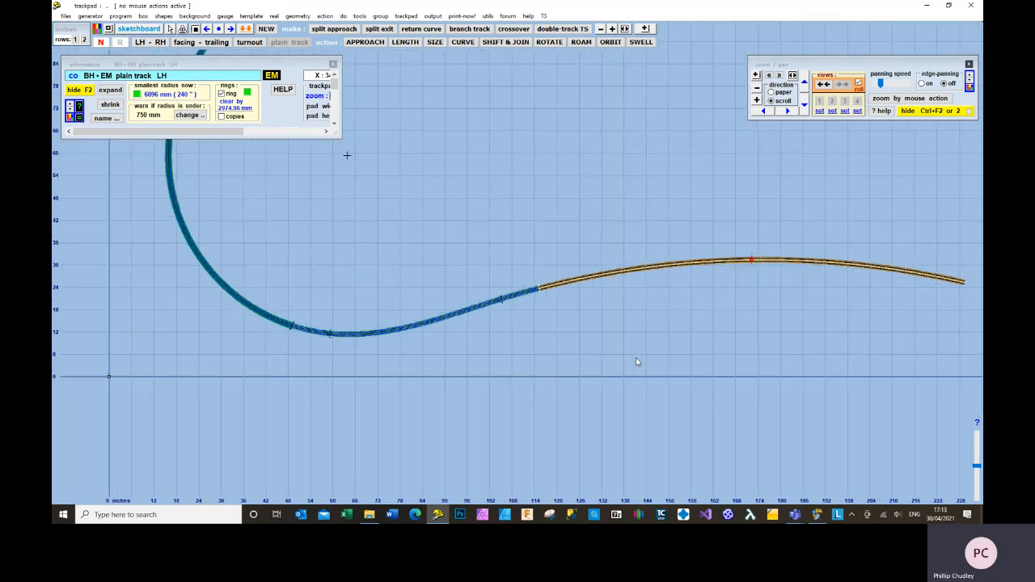
scroll(637, 362, down, 1)
middle_drag(619, 353, 596, 406)
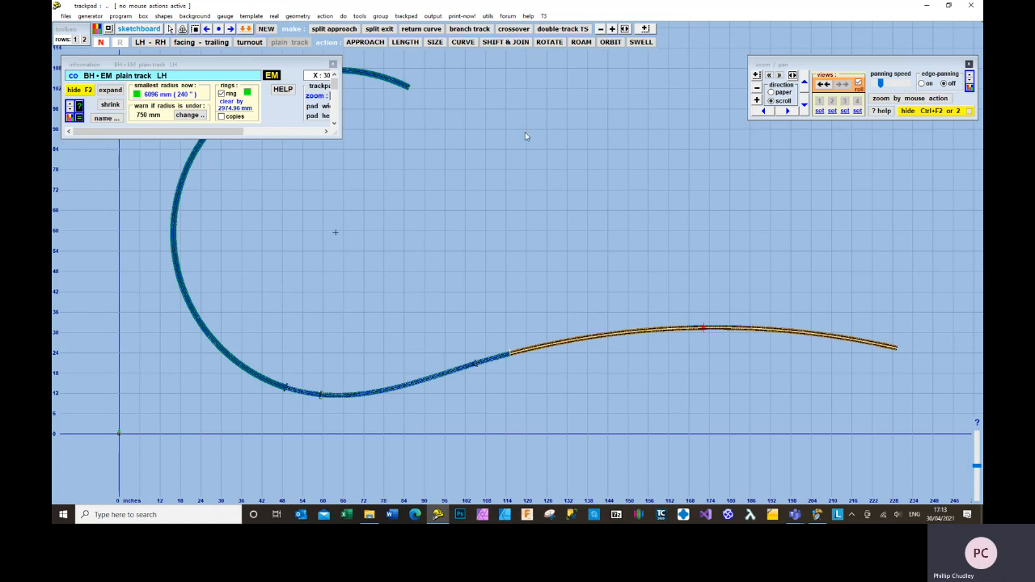
Make a double track on the turnout side of the 20-foot radius curve, keeping a 6ft-0in way with 44.67 mm centres.
mouse_move(564, 393)
mouse_down()
mouse_move(492, 358)
mouse_move(484, 302)
mouse_up()
scroll(596, 334, up, 4)
scroll(597, 339, up, 1)
scroll(596, 339, down, 1)
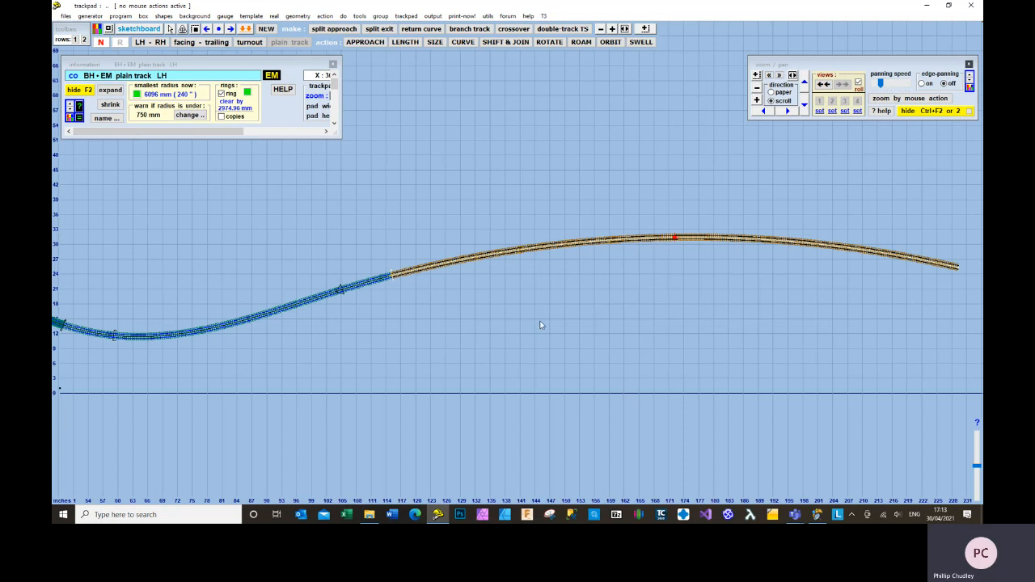
scroll(541, 325, up, 4)
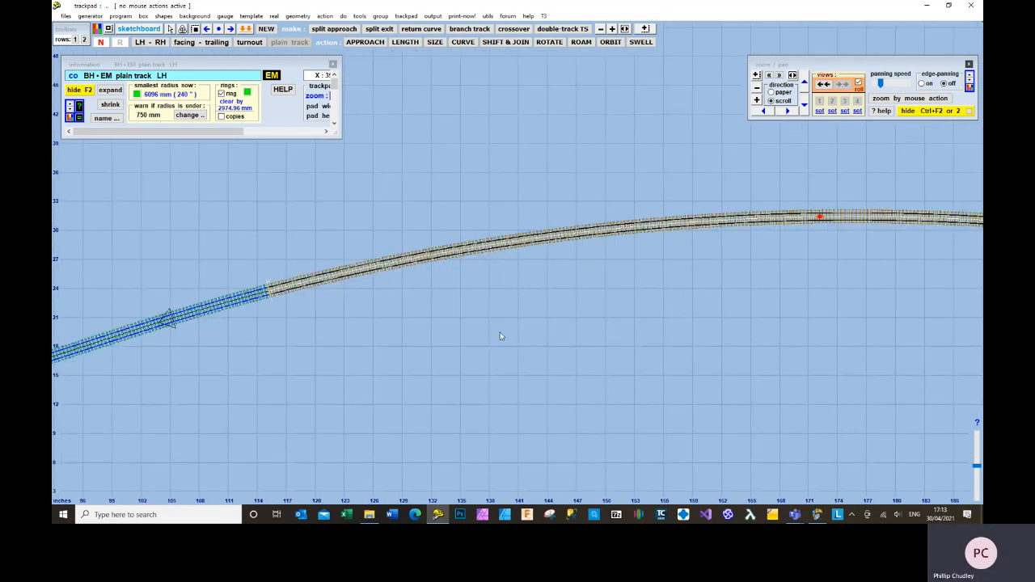
scroll(487, 362, up, 4)
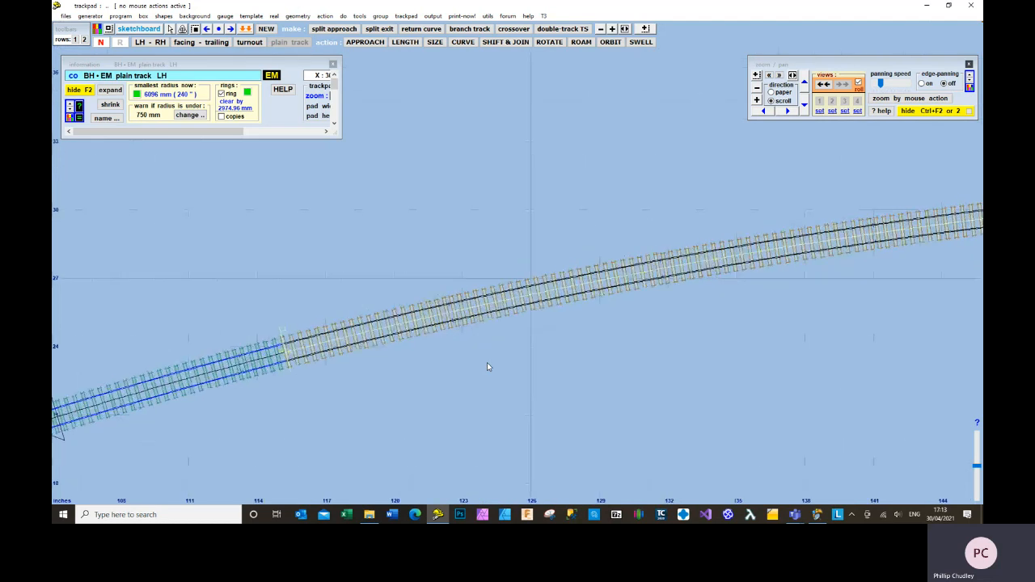
drag(472, 360, 504, 320)
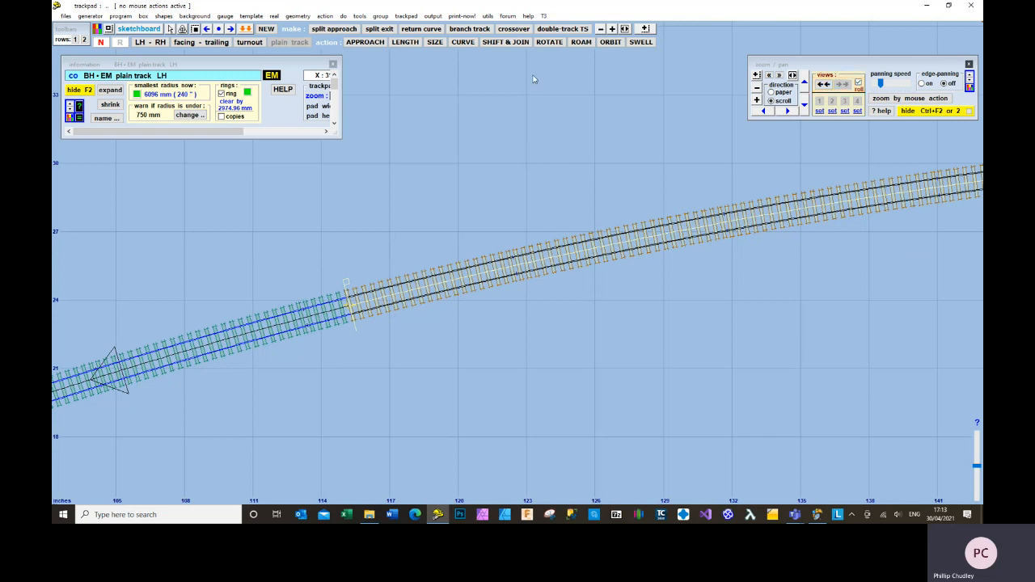
click(577, 31)
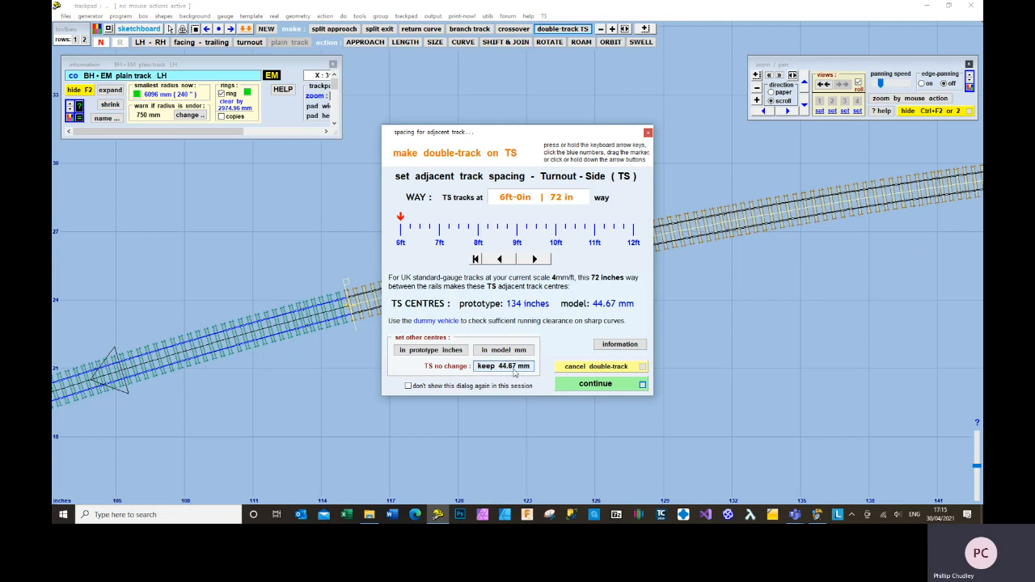
click(643, 386)
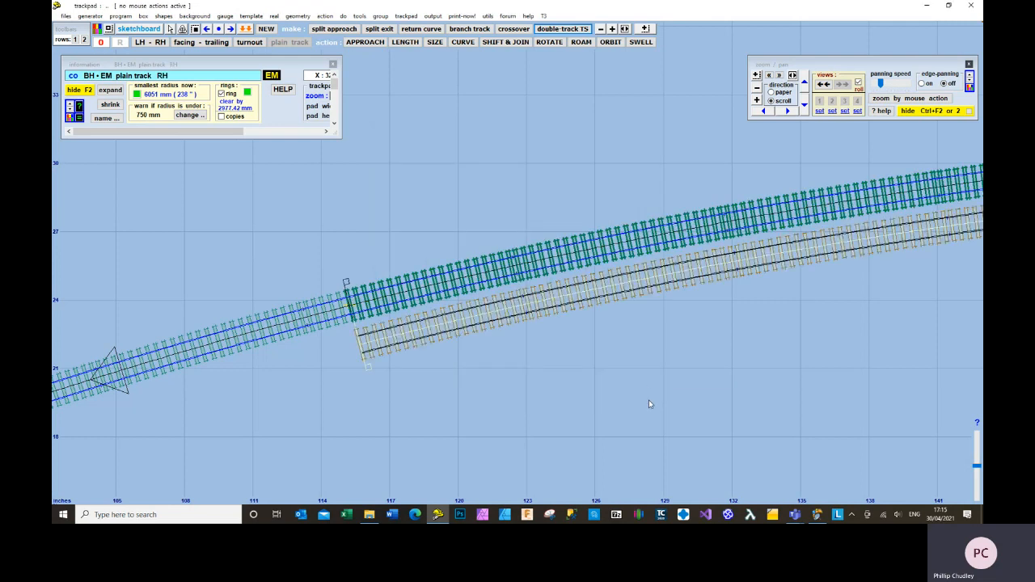
Make the 48-inch radius end curve's background template the control template.
scroll(649, 400, down, 3)
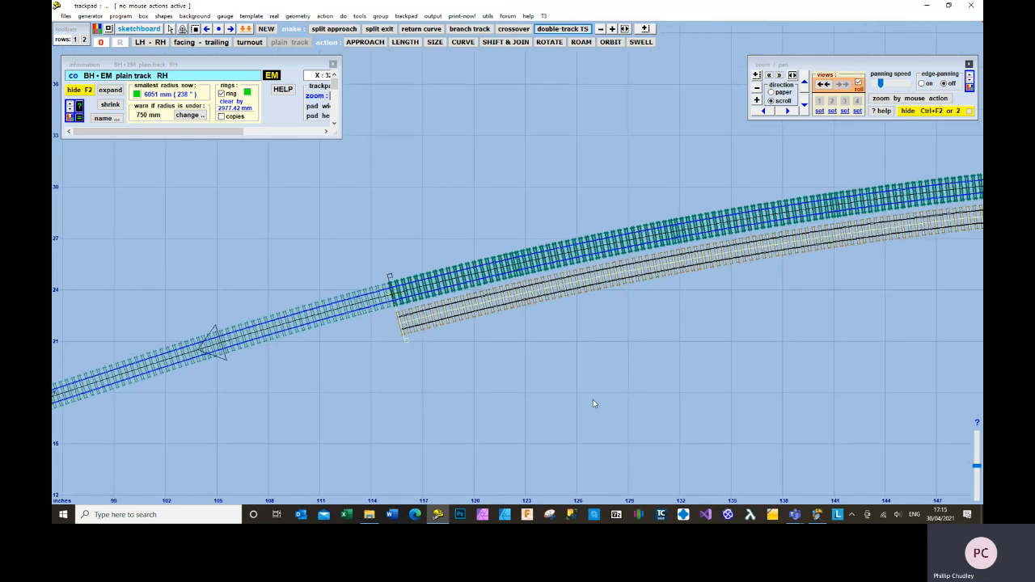
scroll(593, 399, down, 1)
drag(566, 375, 617, 361)
scroll(597, 371, down, 4)
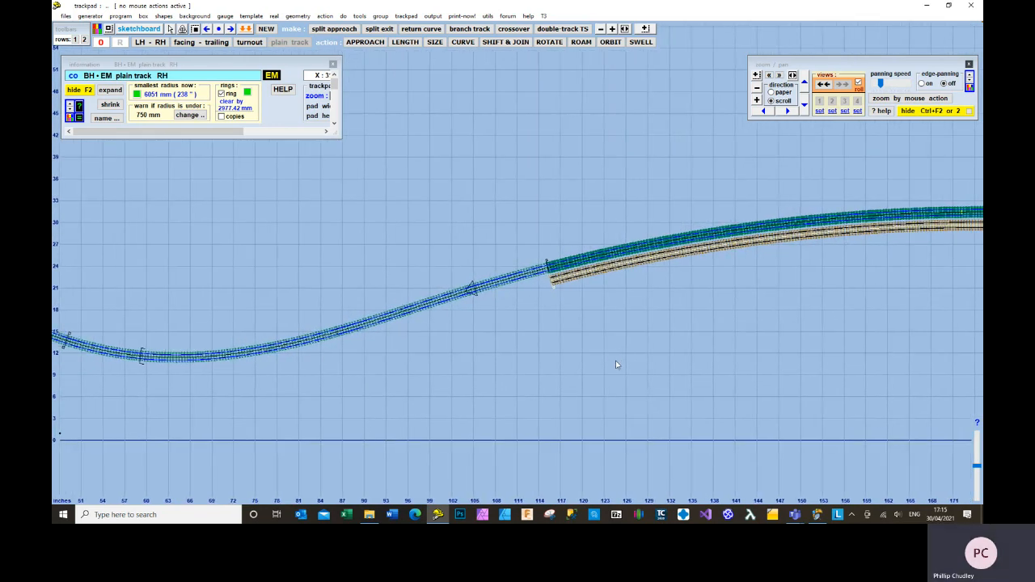
scroll(617, 365, down, 1)
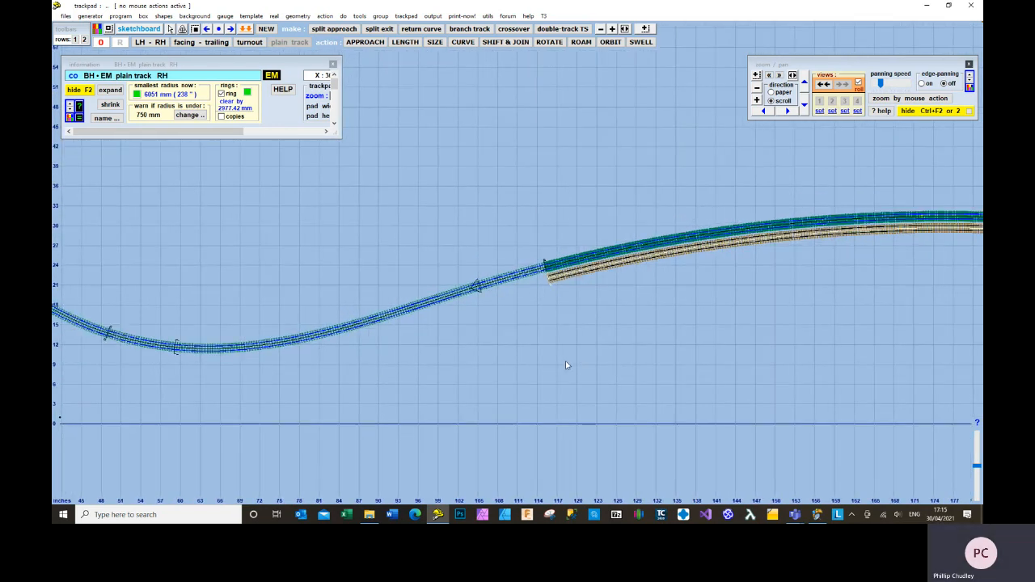
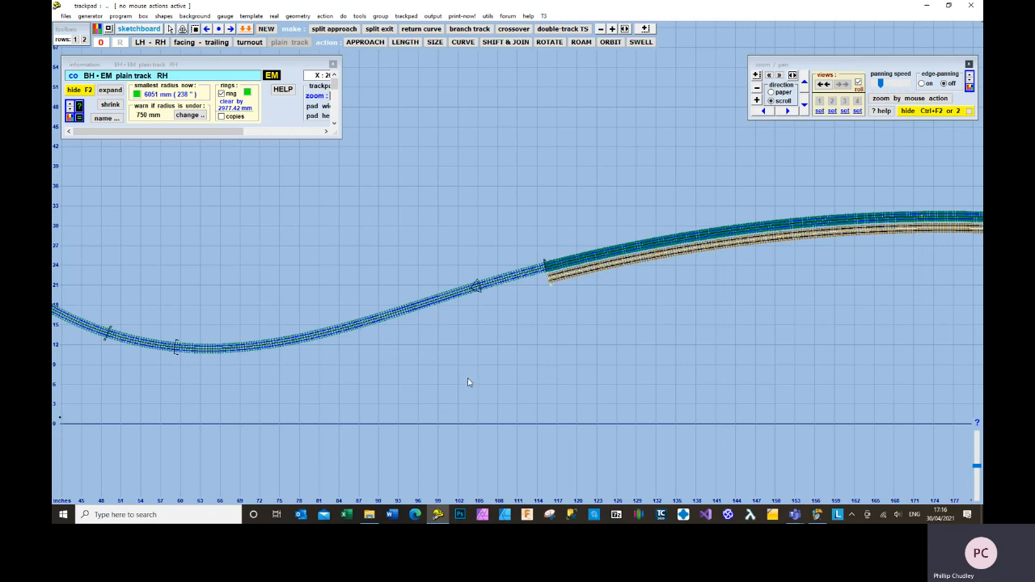
middle_drag(437, 387, 550, 385)
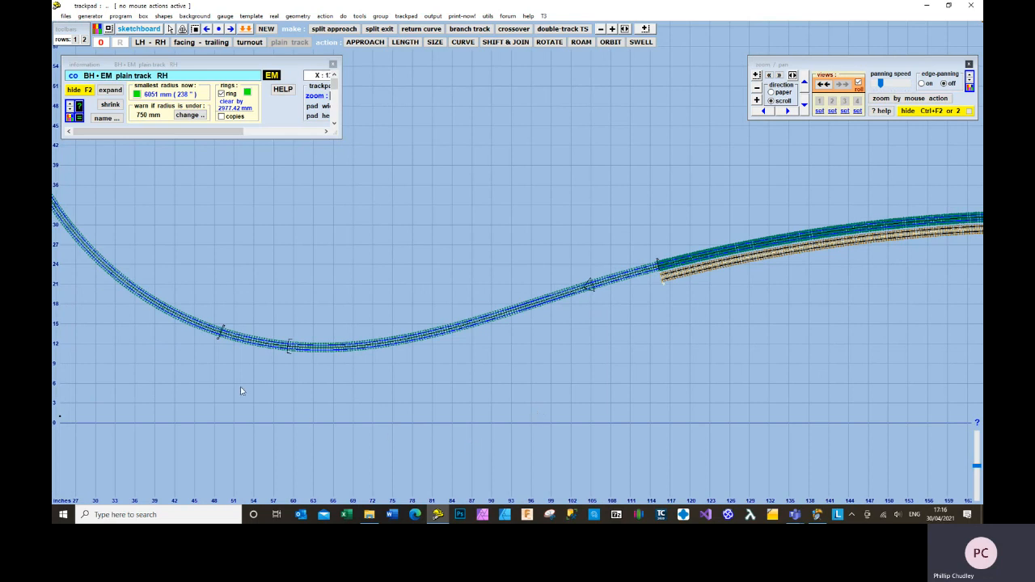
click(153, 304)
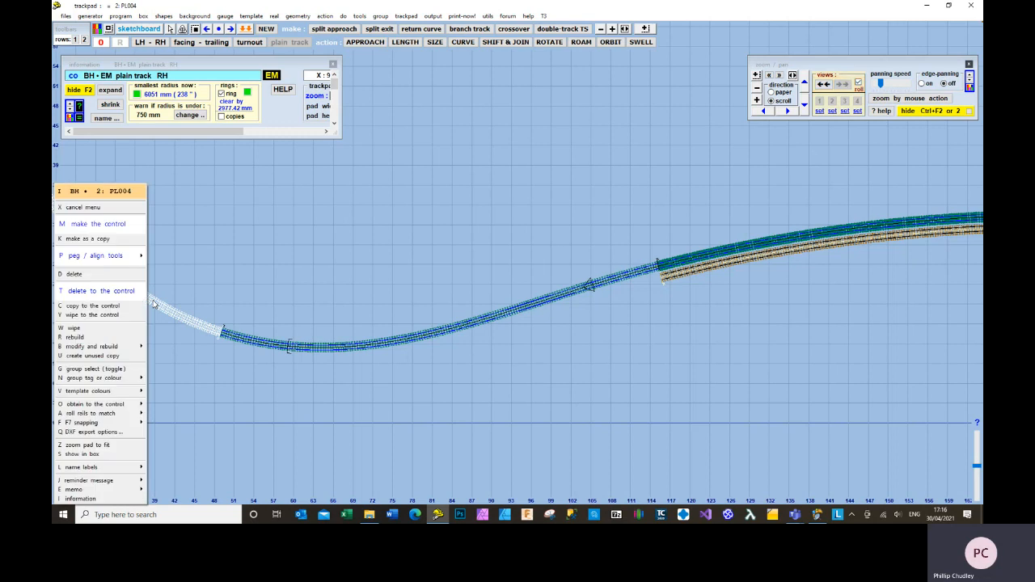
key(m)
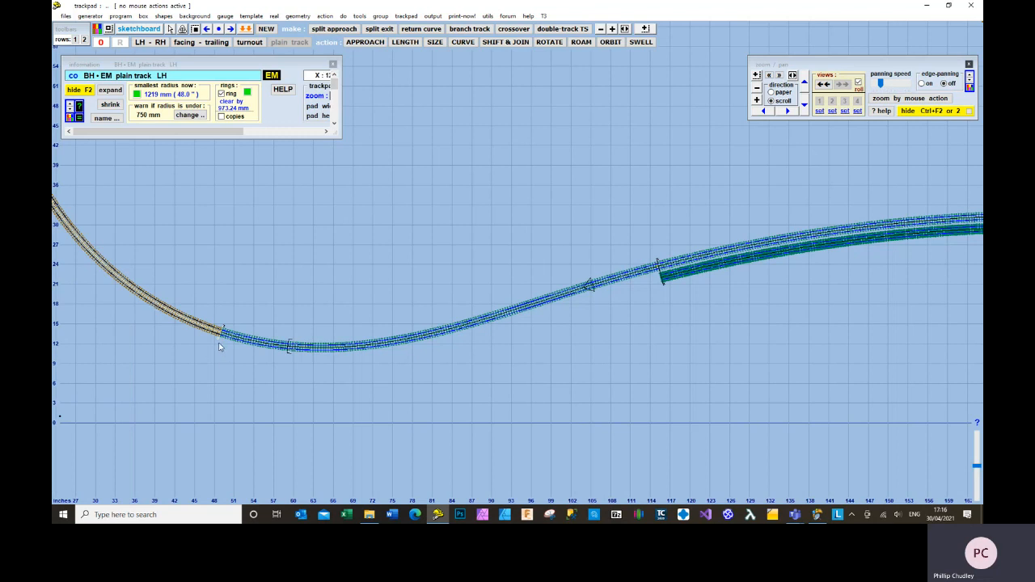
Make a double track on the main side of the 48-inch end curve, setting the turnout-side and main-side track centres to 55 mm.
scroll(220, 347, up, 2)
drag(224, 339, 584, 275)
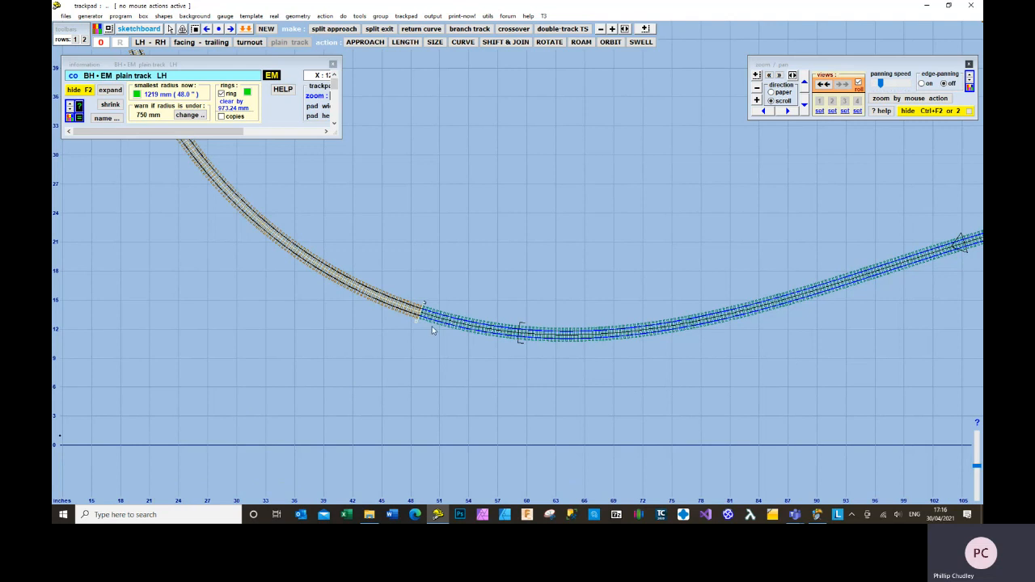
scroll(407, 337, up, 1)
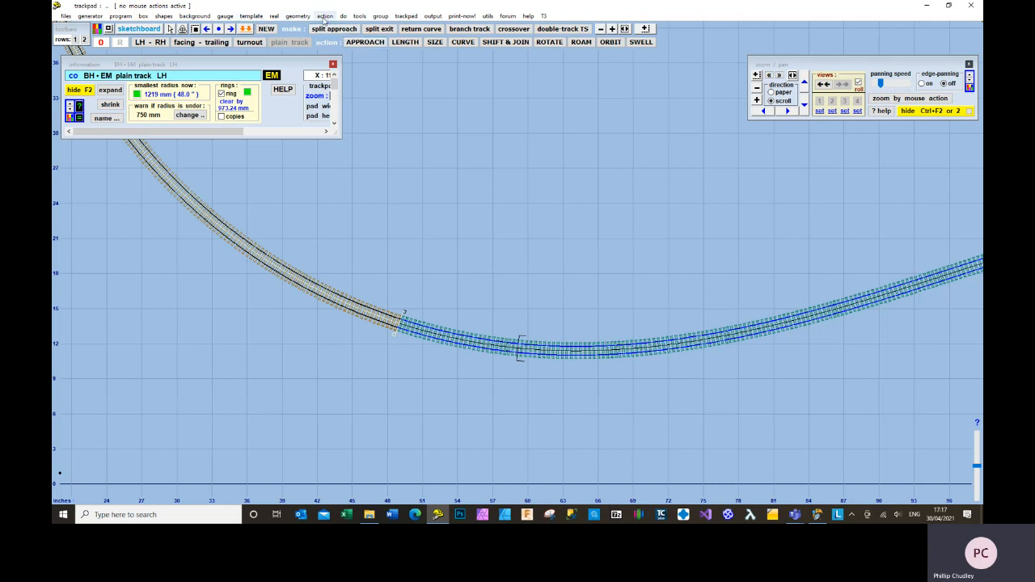
click(360, 17)
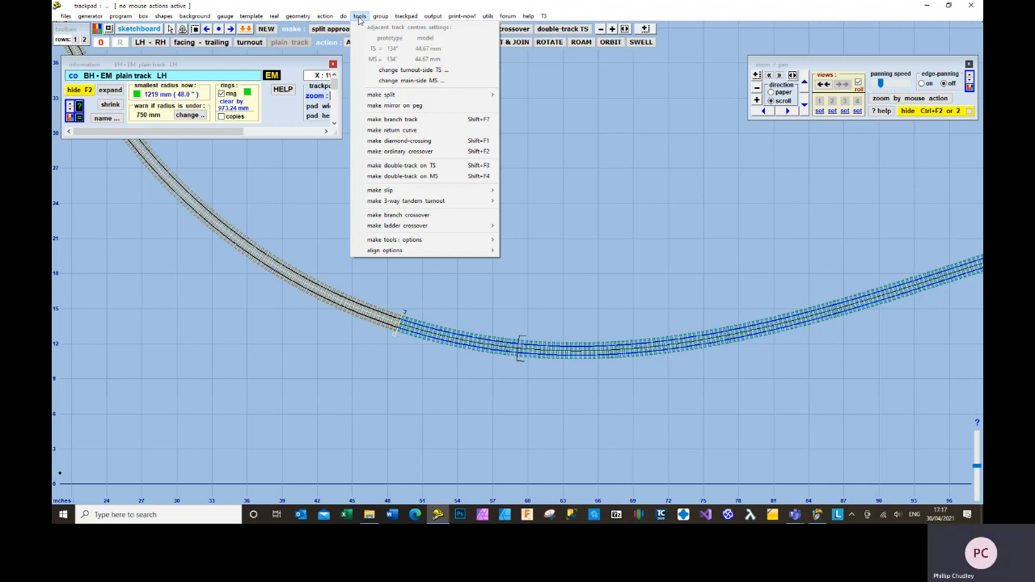
click(420, 177)
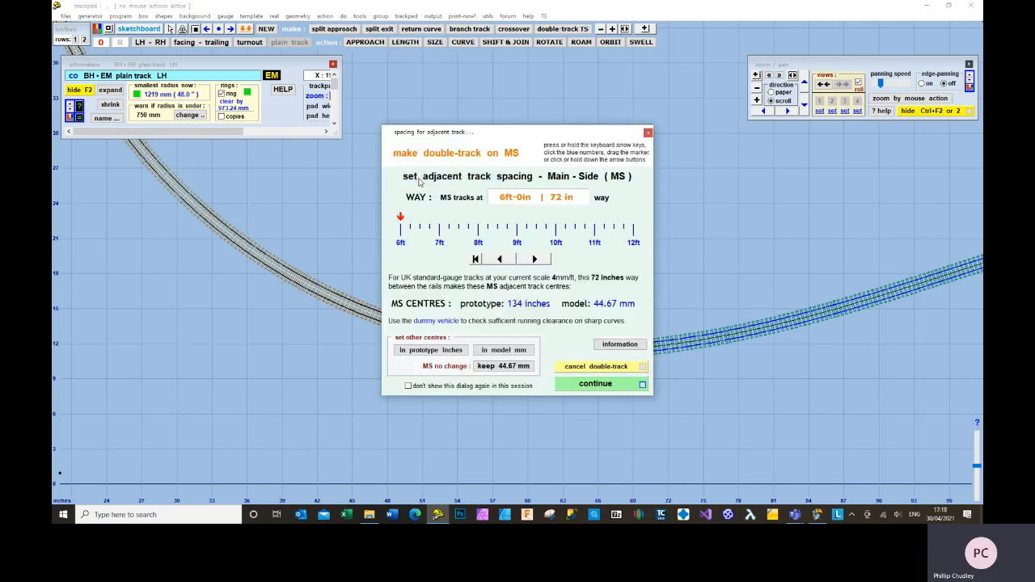
drag(566, 134, 563, 88)
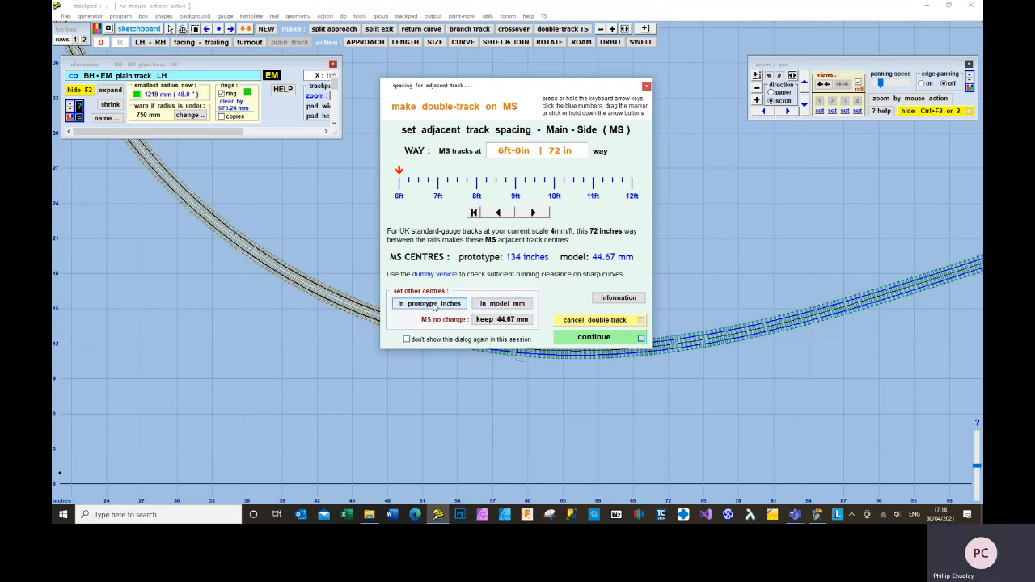
click(505, 304)
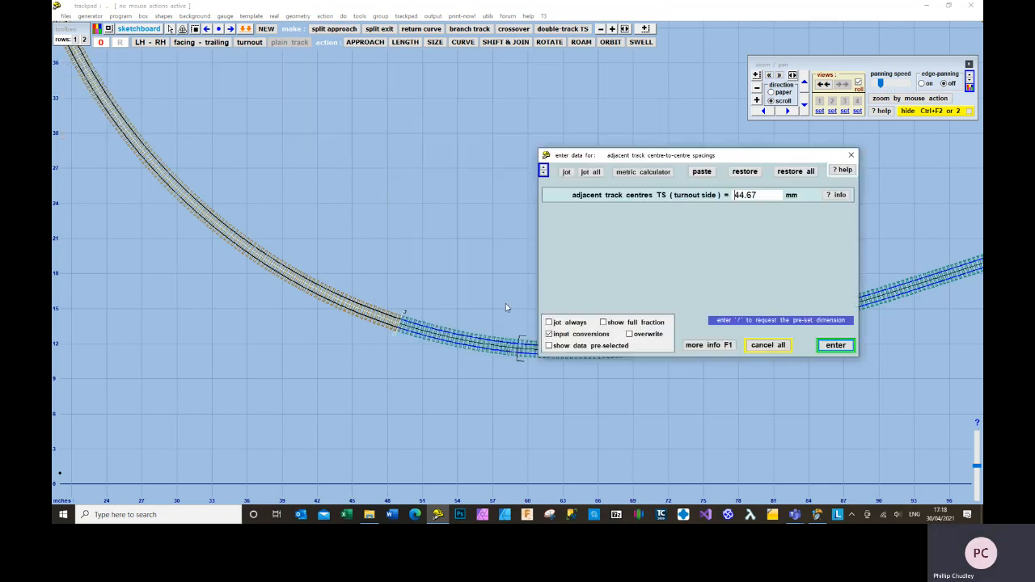
drag(761, 197, 723, 199)
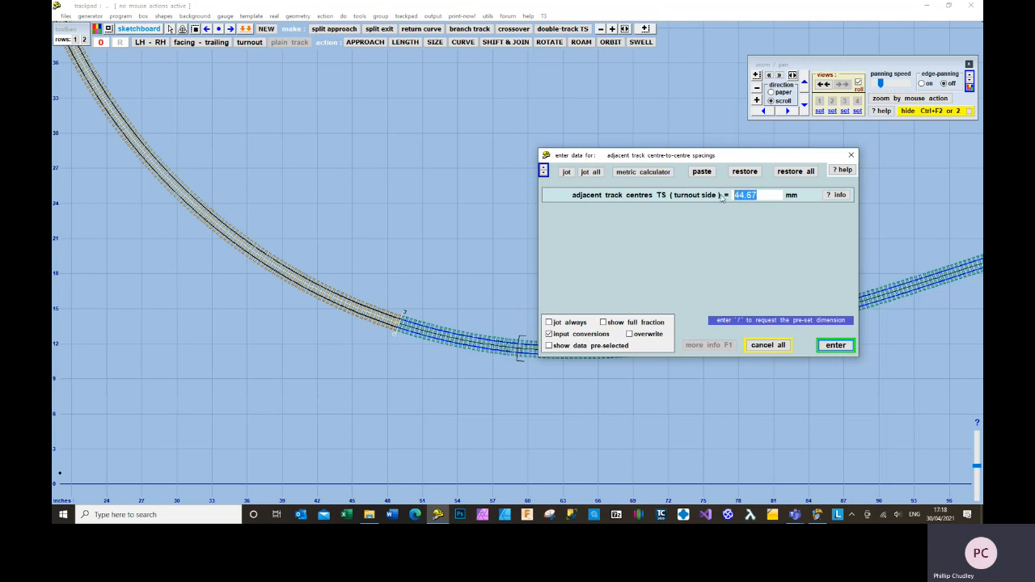
text(55)
click(838, 347)
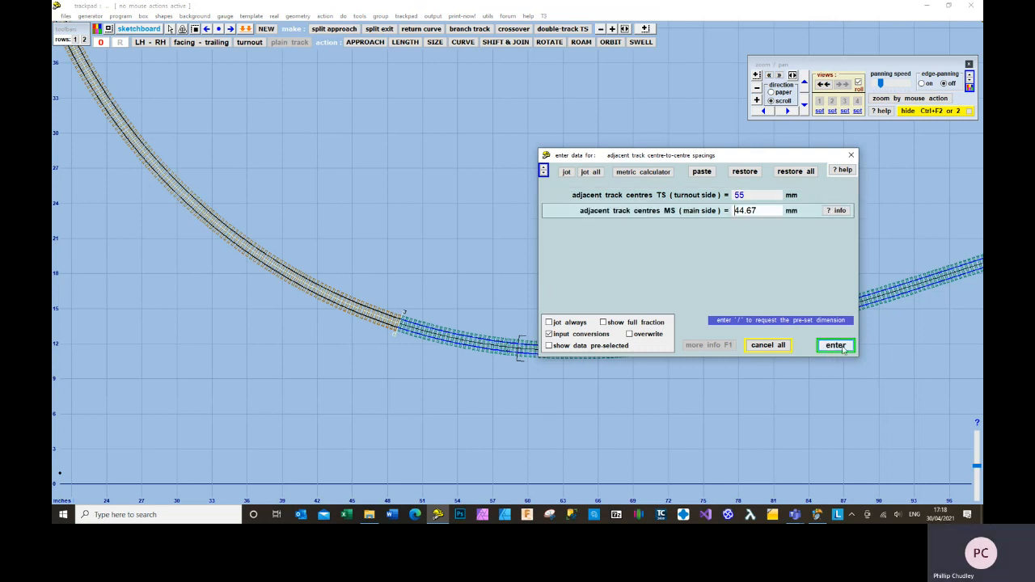
drag(766, 212, 668, 215)
text(55)
click(849, 349)
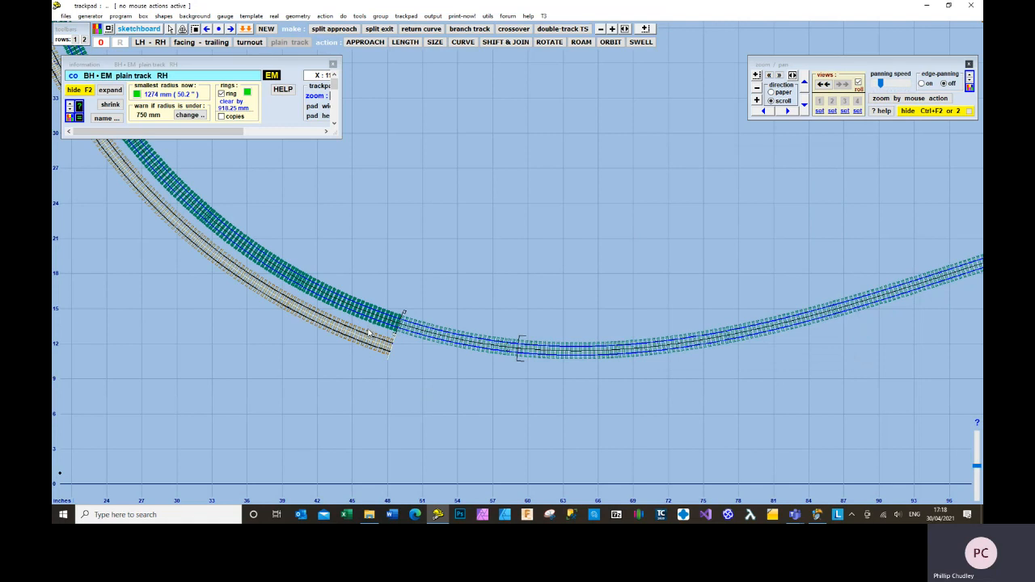
Extend the plain-track length of the new outer end curve to about 5962 mm, past the existing transition.
scroll(540, 426, down, 1)
scroll(540, 426, down, 2)
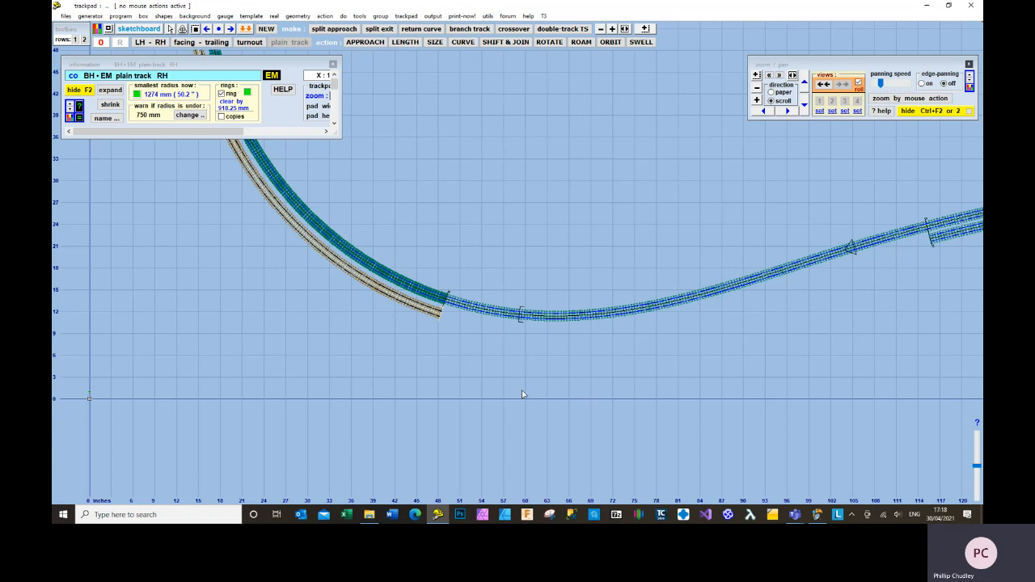
key(F3)
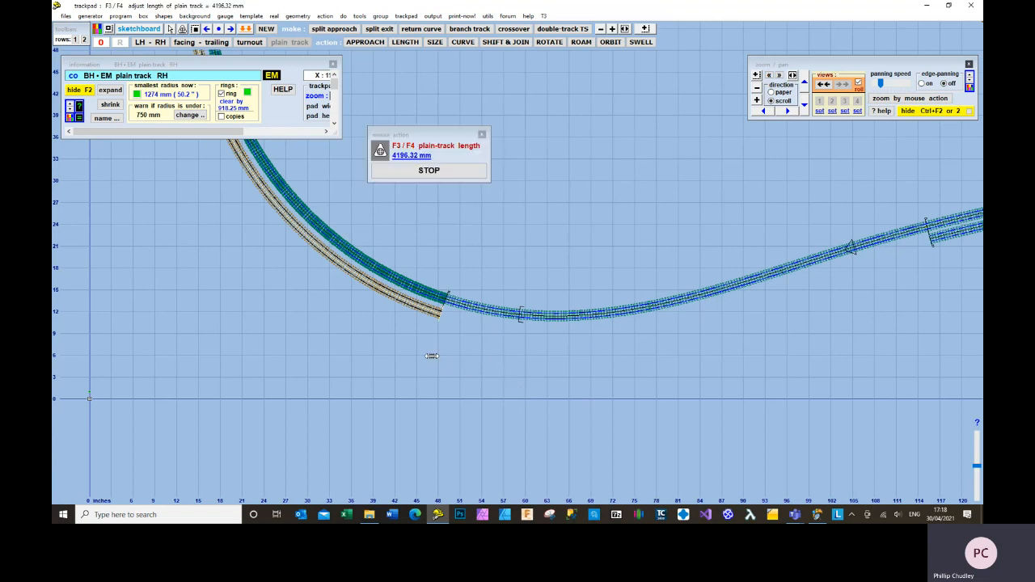
click(344, 351)
drag(802, 371, 931, 314)
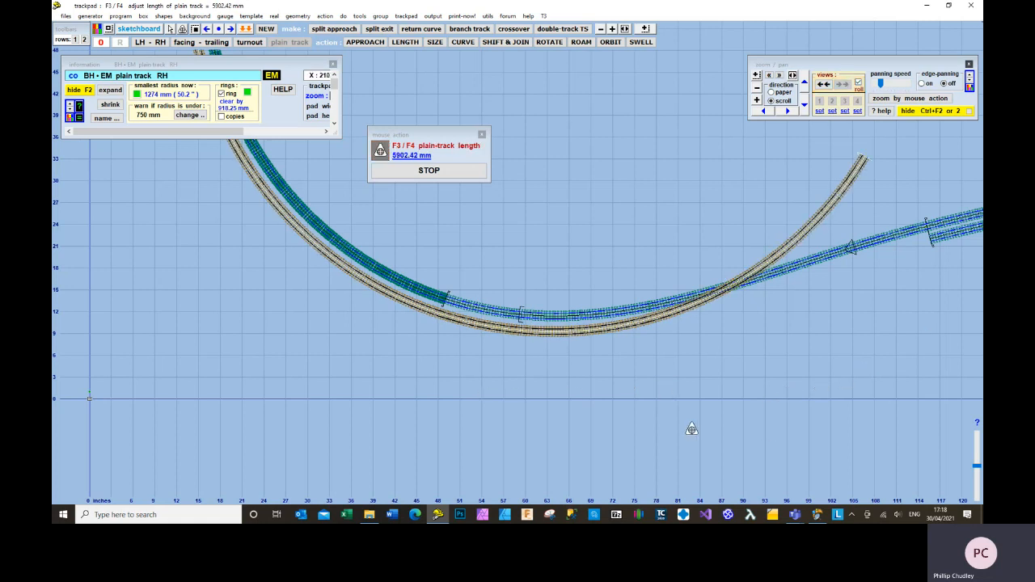
mouse_move(793, 418)
mouse_down()
mouse_move(732, 421)
mouse_move(794, 413)
mouse_up()
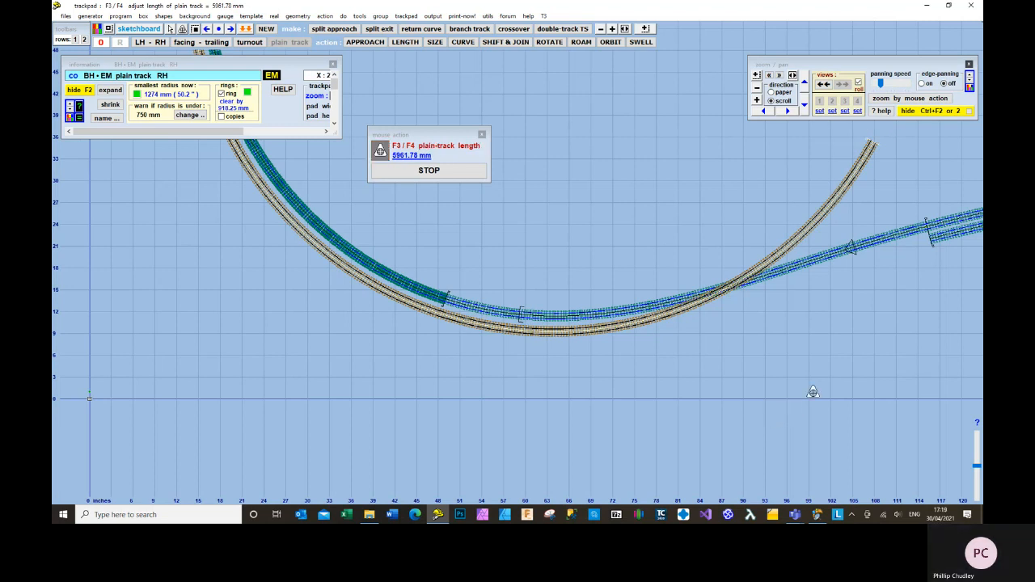
middle_drag(867, 347, 638, 365)
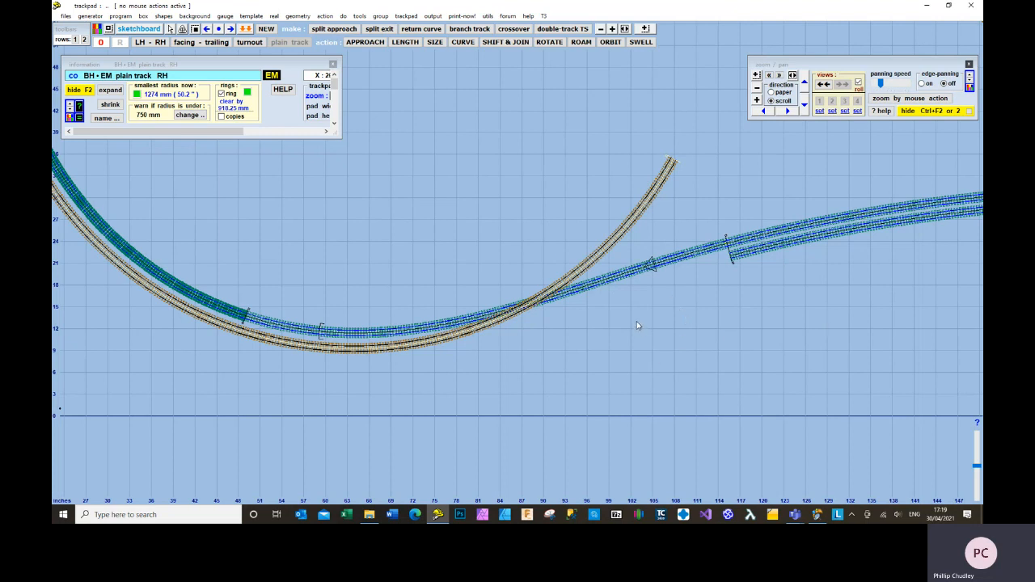
click(751, 256)
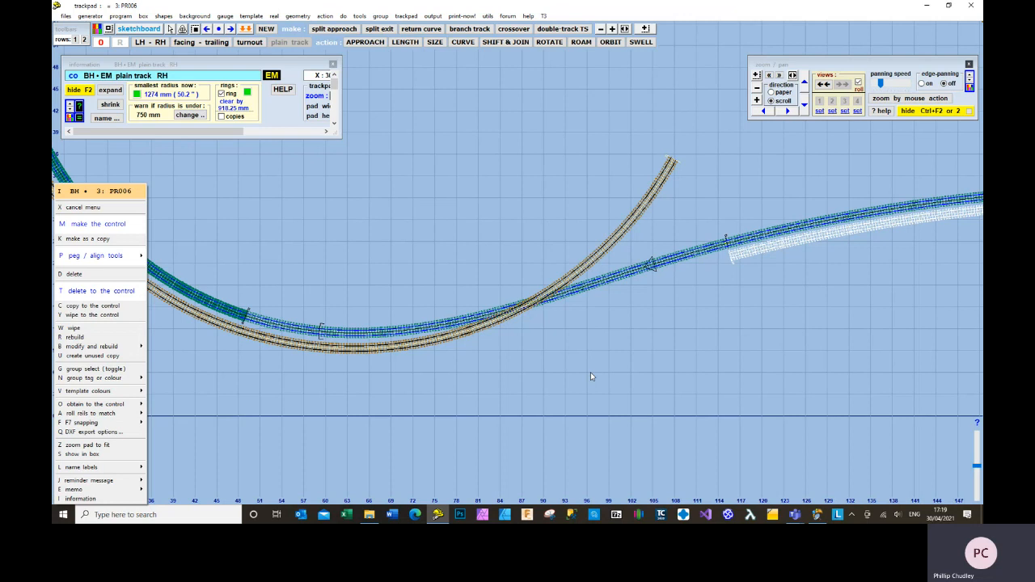
click(97, 292)
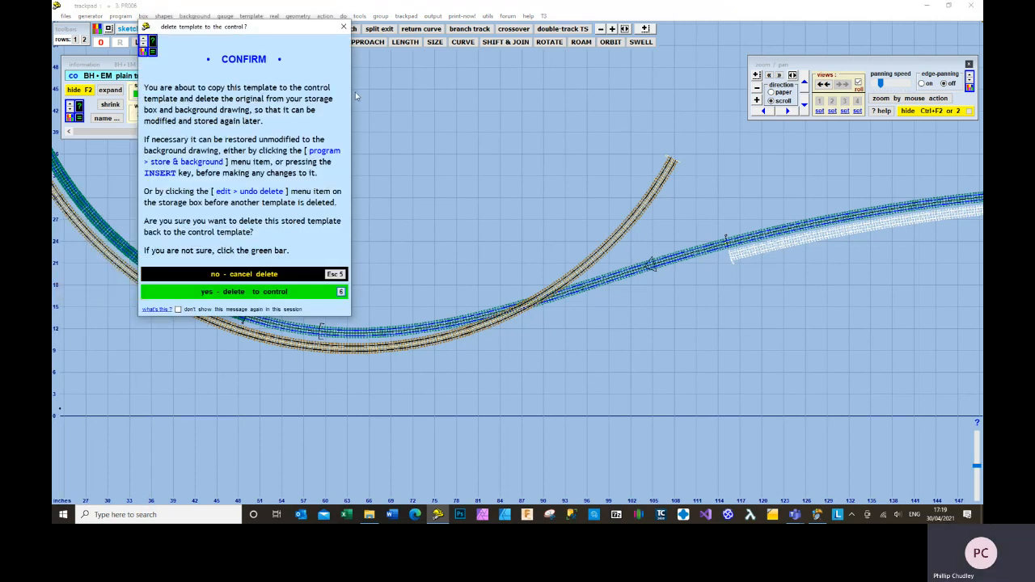
click(346, 27)
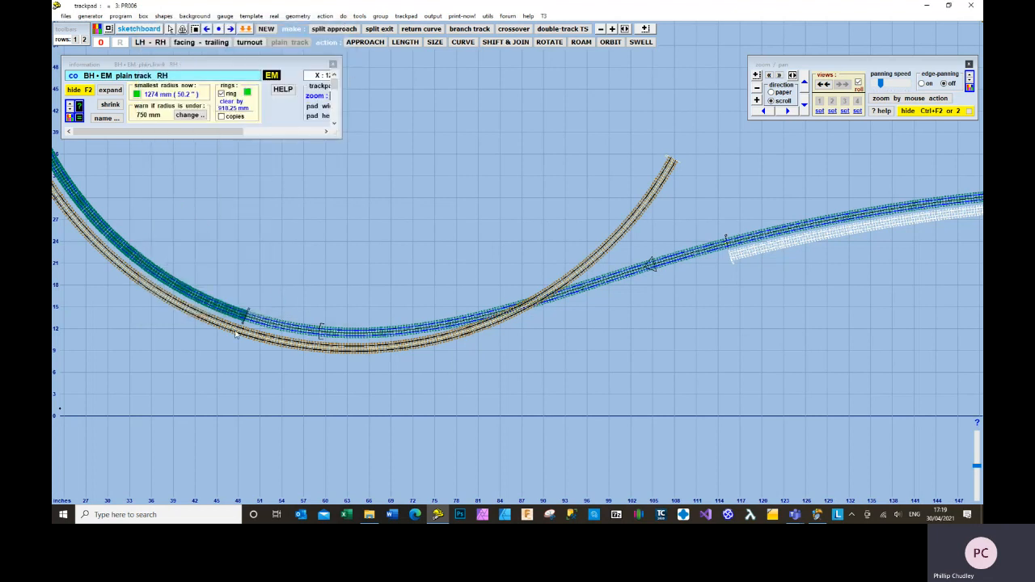
Make a transition link from the extended outer end curve to the second track of the 20-foot curve and accept it.
click(747, 255)
mouse_move(76, 257)
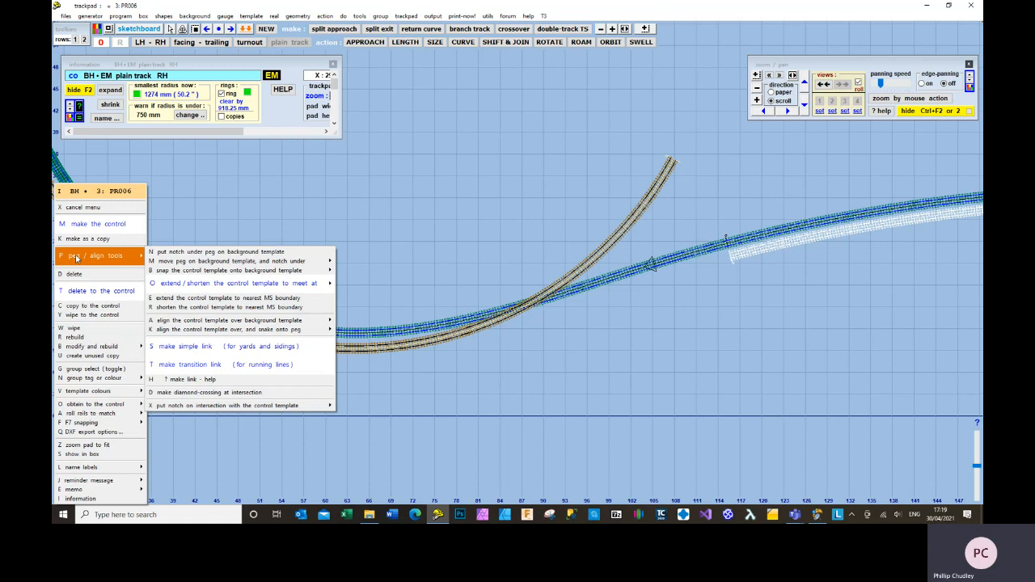
click(209, 365)
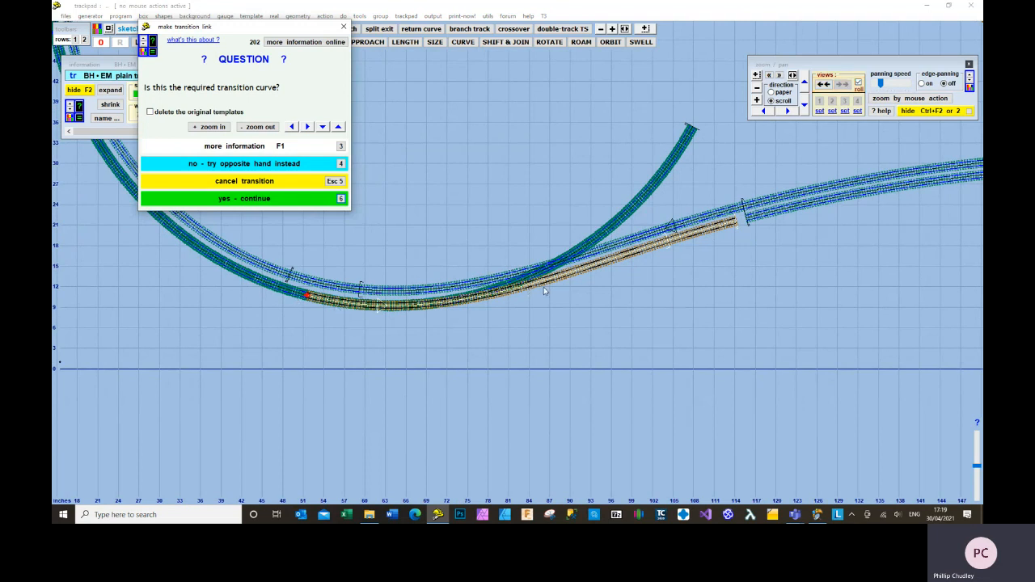
click(341, 198)
Lengthen the new transition's plain track to about 1677 mm so it butts against the second track of the 20-foot curve.
drag(728, 296, 620, 327)
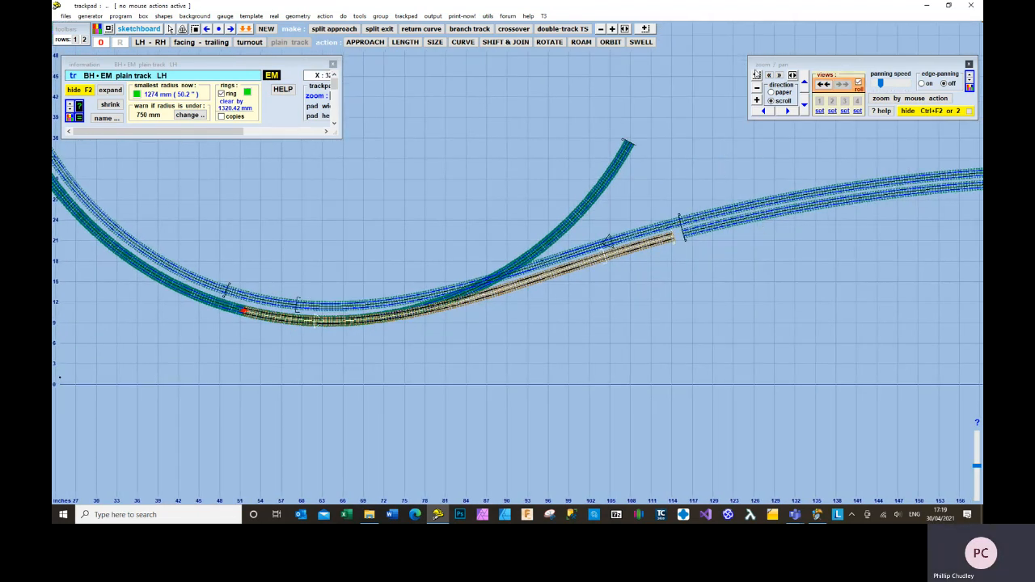
click(756, 75)
drag(658, 201, 701, 258)
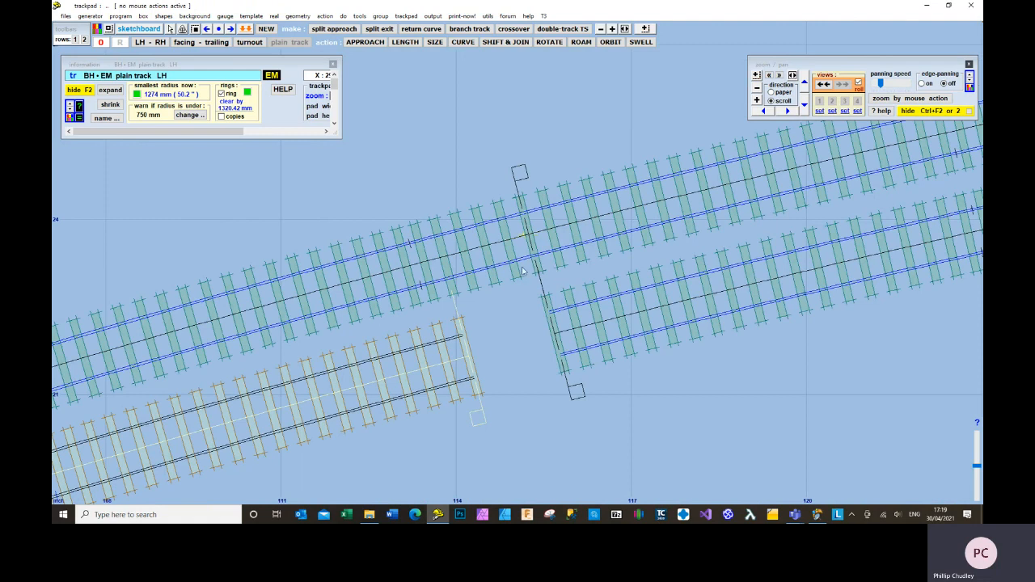
click(405, 42)
drag(423, 466, 511, 450)
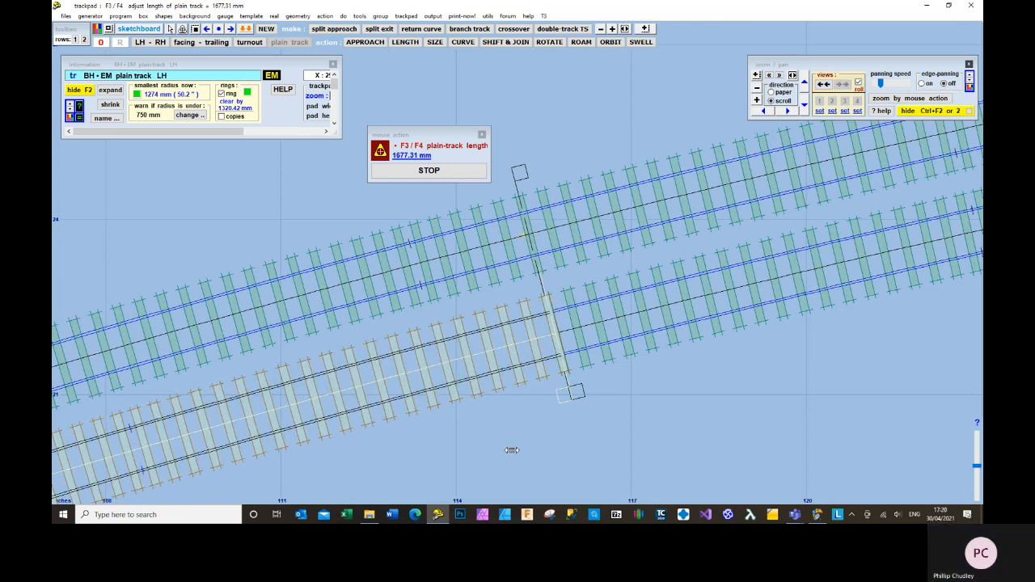
Make the outer 48-inch end curve the control template and shorten its plain track to about 4275 mm, back to the new transition's start.
click(511, 450)
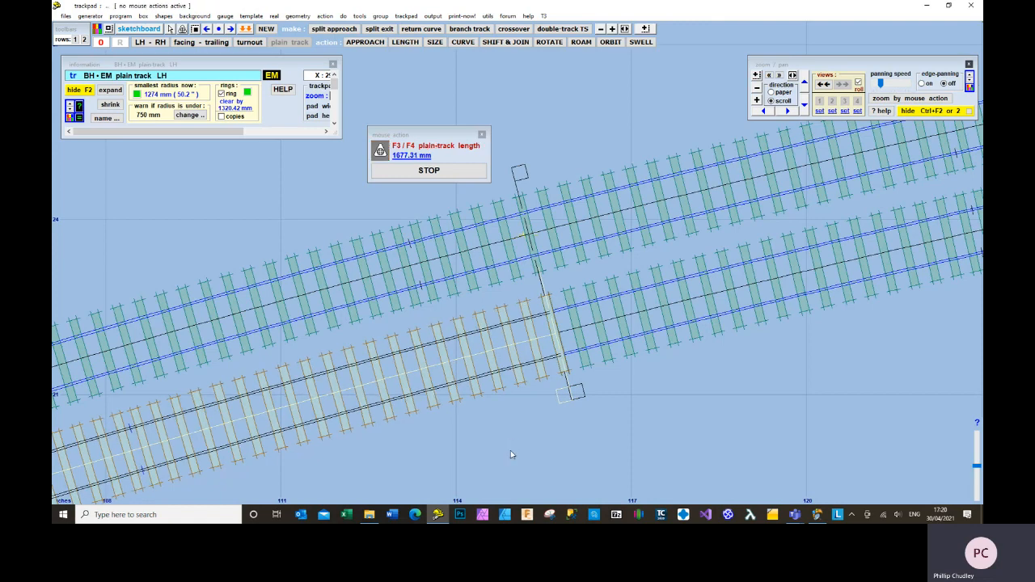
scroll(527, 417, down, 3)
scroll(526, 420, down, 4)
drag(440, 418, 575, 402)
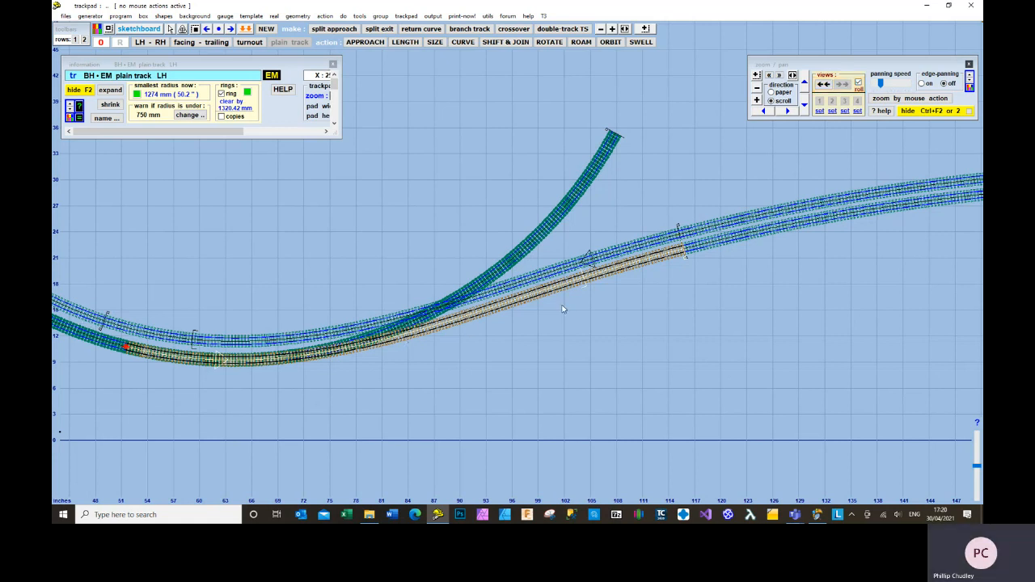
scroll(350, 422, down, 1)
middle_drag(423, 399, 620, 396)
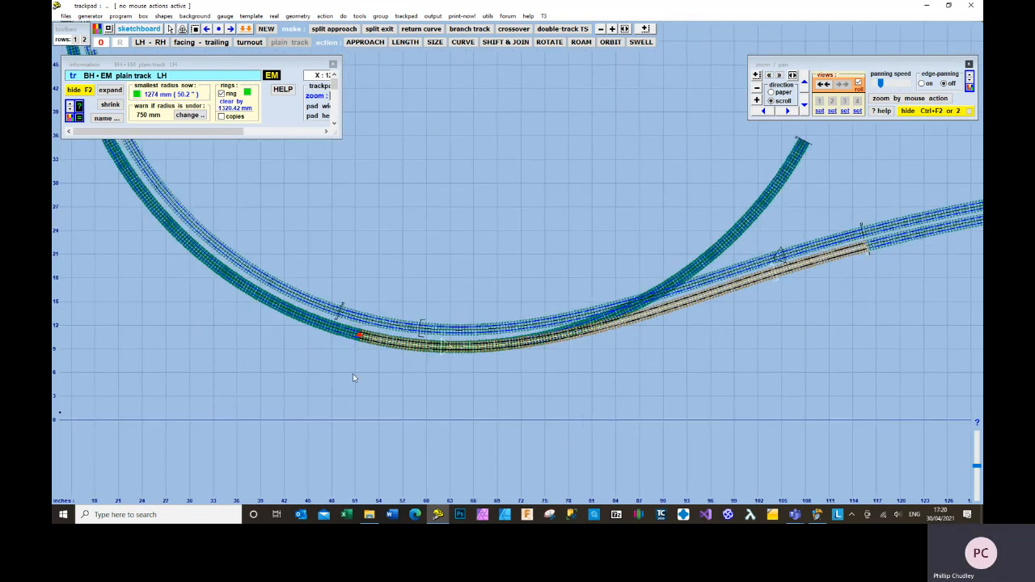
scroll(350, 377, down, 1)
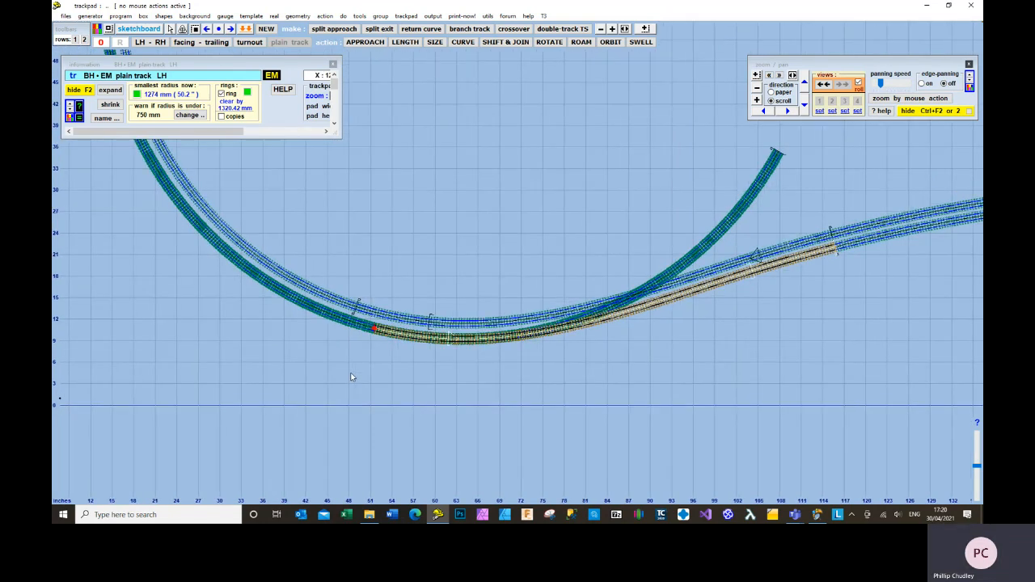
click(293, 301)
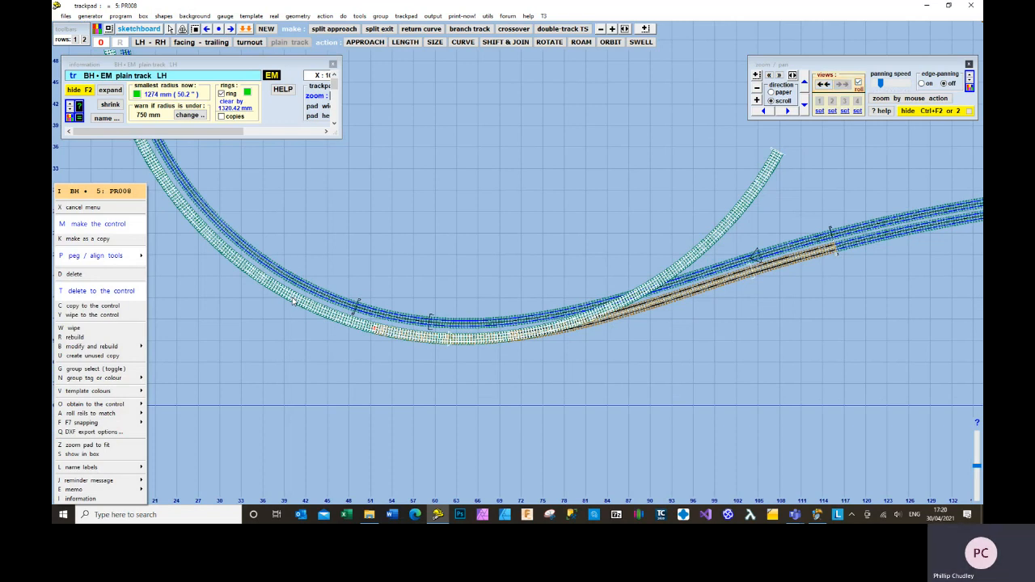
key(m)
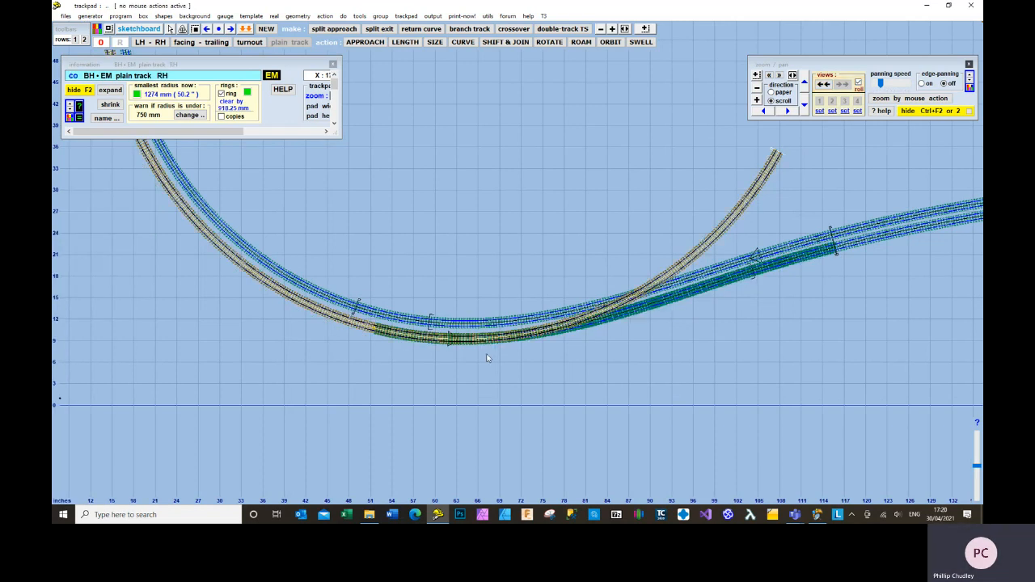
click(407, 45)
drag(603, 204, 613, 227)
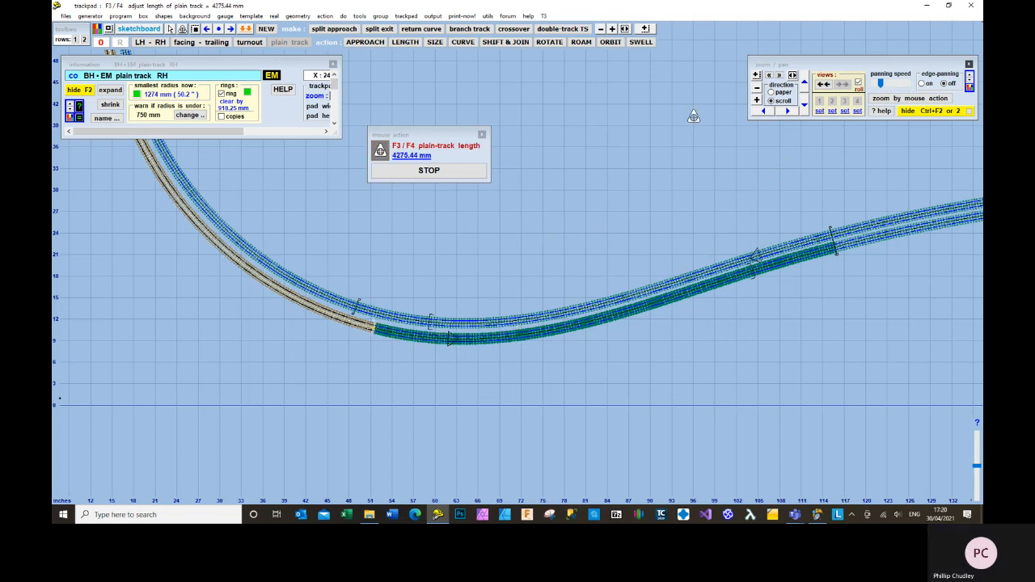
Fine-tune the outer end curve's plain-track length to about 4292 mm so it butts against the transition.
click(757, 76)
drag(359, 309, 394, 346)
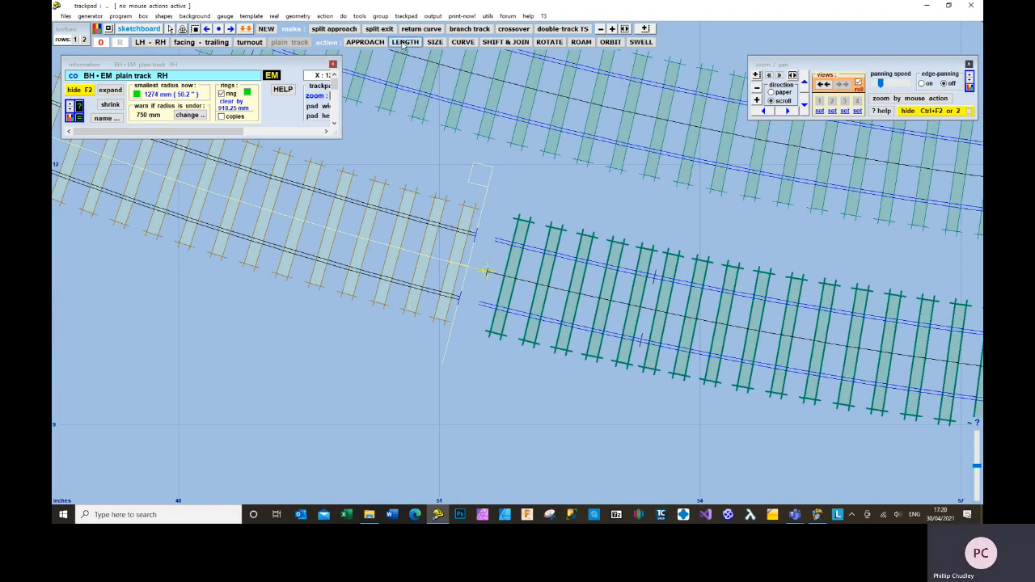
click(404, 43)
drag(370, 363, 304, 377)
scroll(304, 376, down, 10)
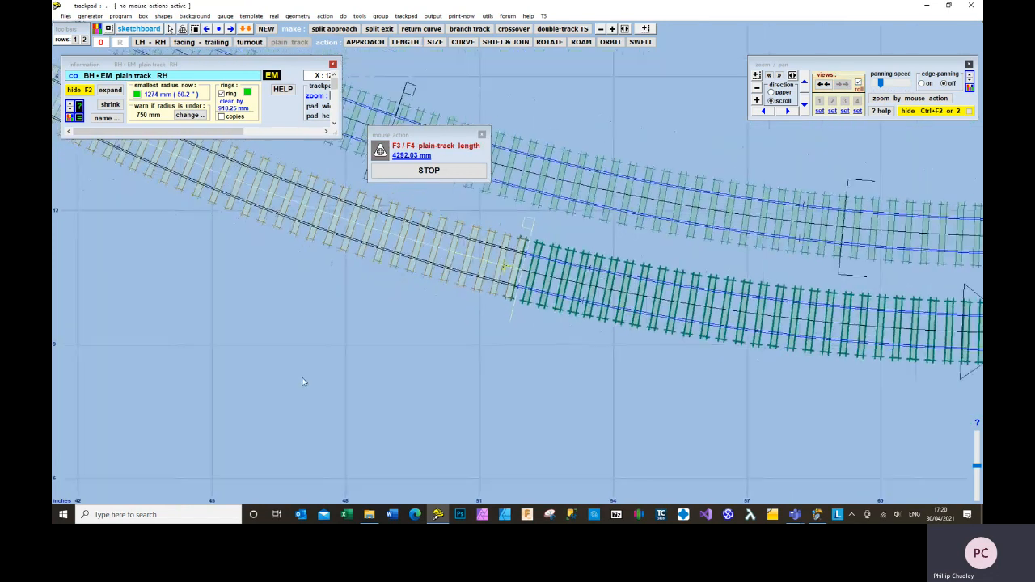
scroll(305, 382, down, 1)
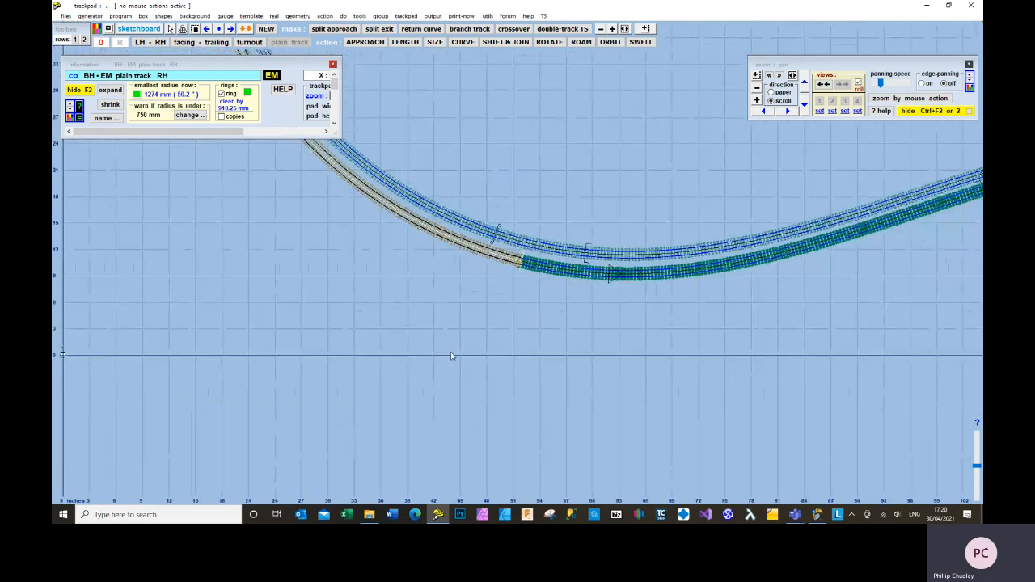
Make the lower track of the 20-foot curve the control template and insert a turnout in its plain track.
click(794, 75)
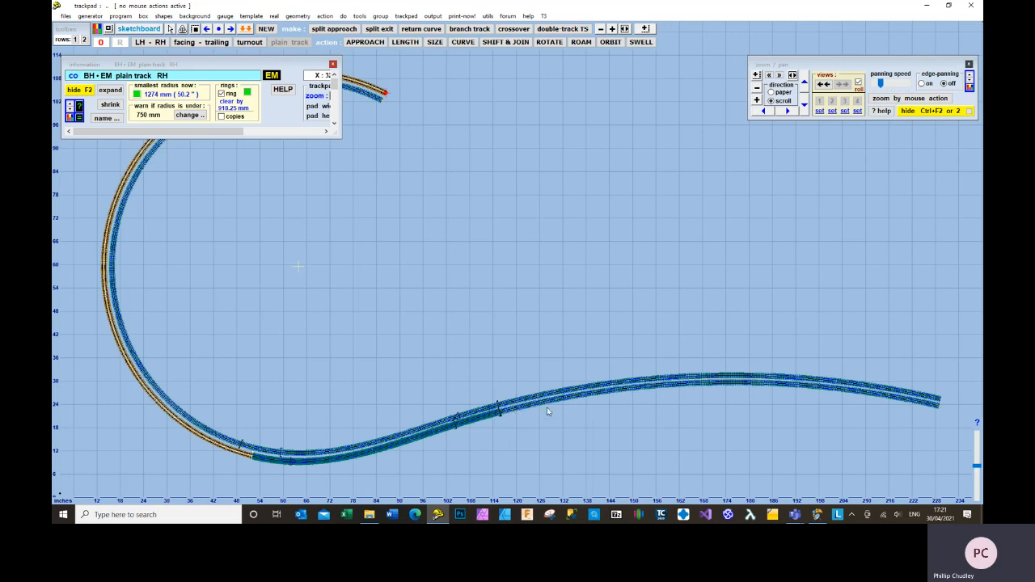
click(608, 394)
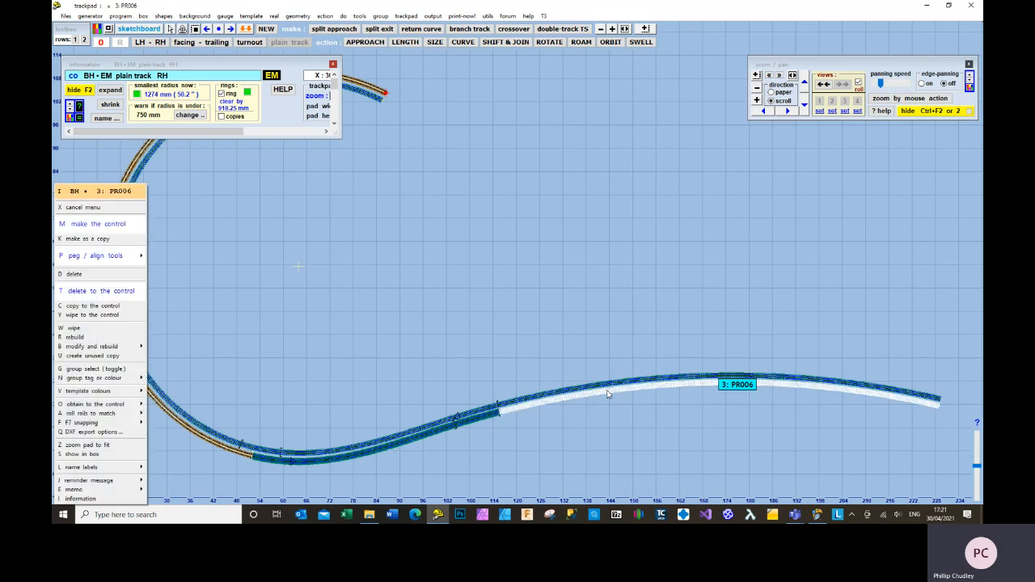
key(m)
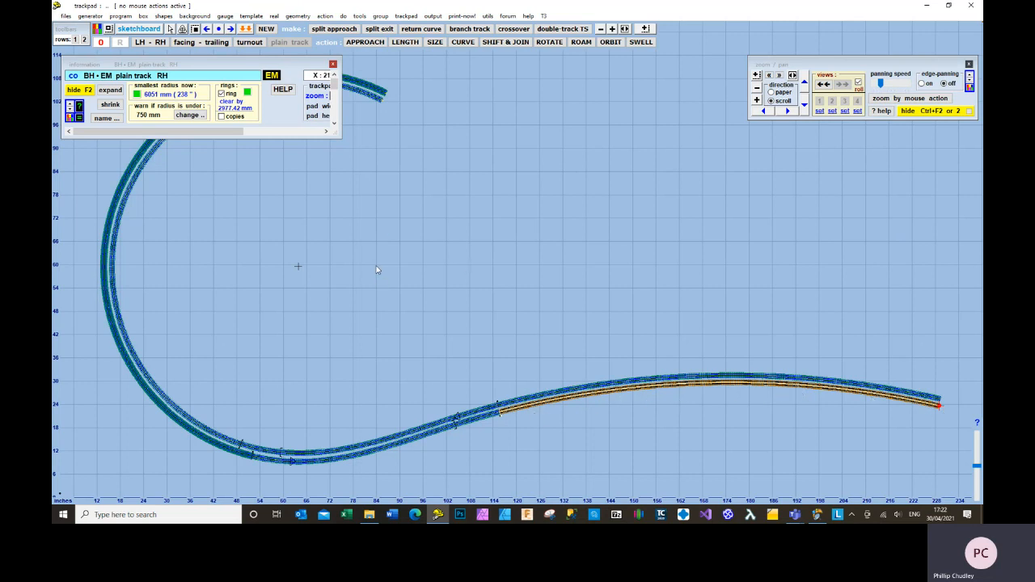
click(252, 17)
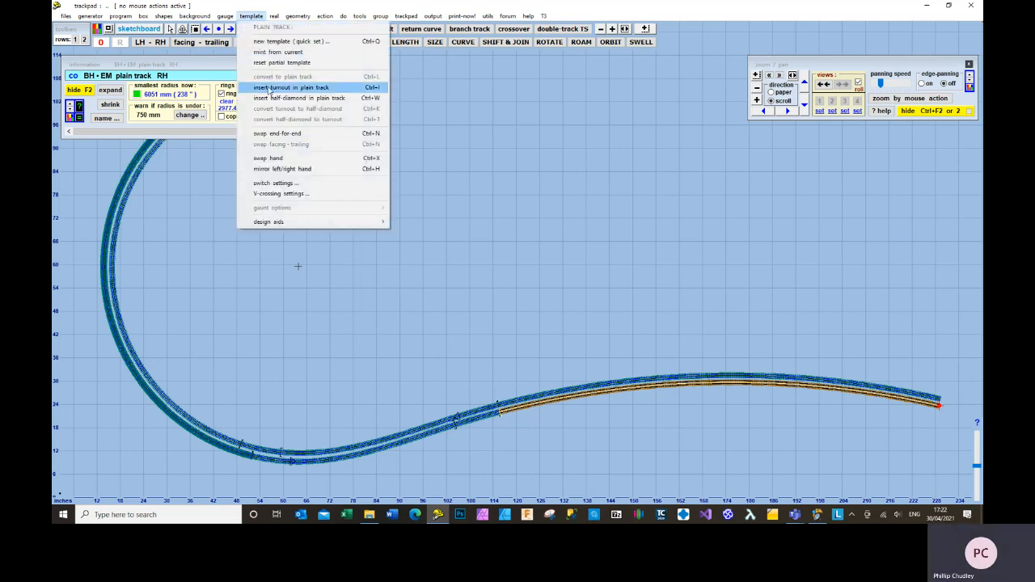
click(307, 88)
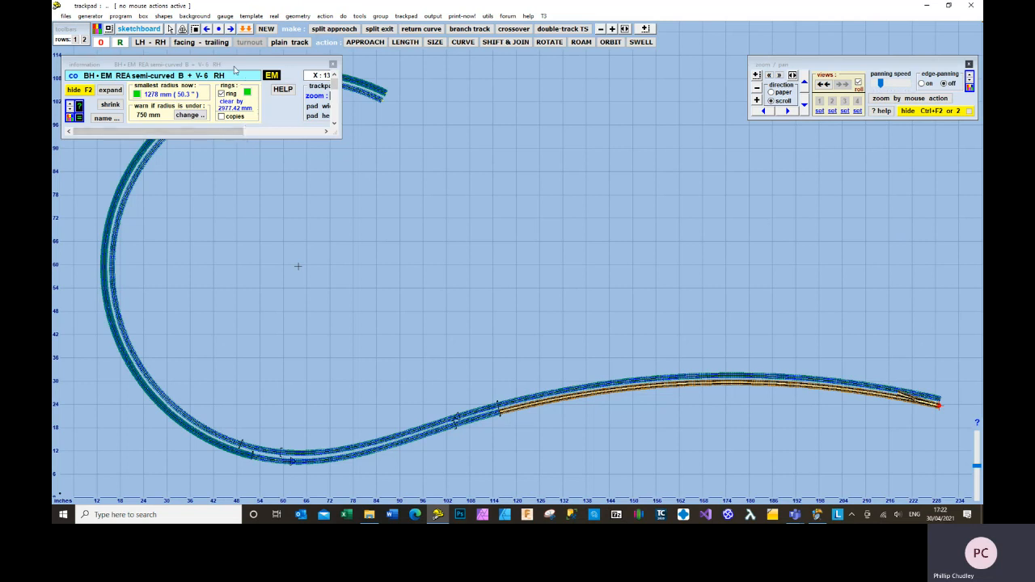
Review the available switch sizes and types for the turnout, keeping the BH size B semi-curved flexible switch (REA).
click(255, 16)
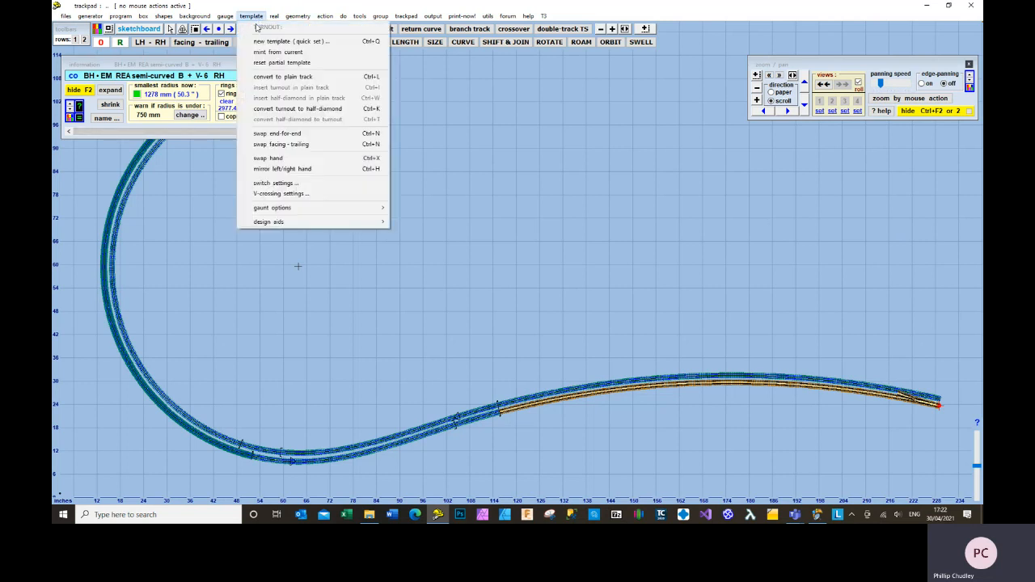
click(276, 184)
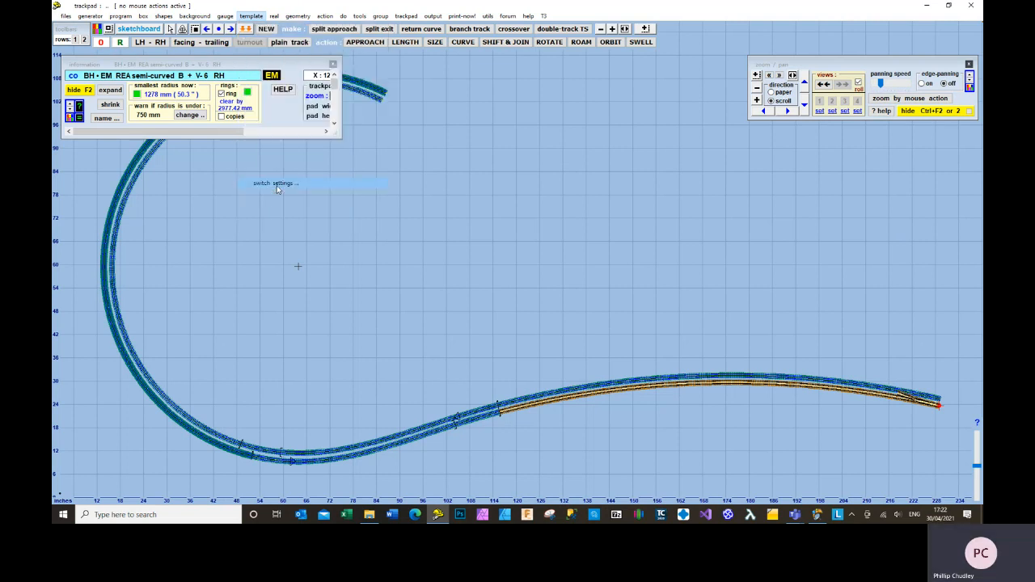
mouse_move(291, 94)
mouse_down()
mouse_move(296, 224)
mouse_move(296, 81)
mouse_up()
drag(267, 251, 268, 314)
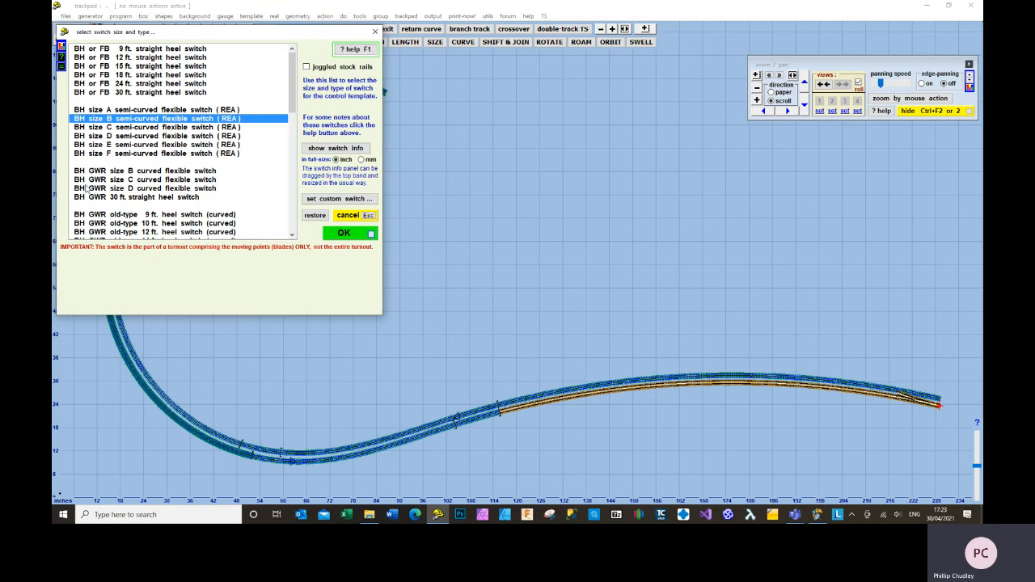
scroll(127, 210, down, 3)
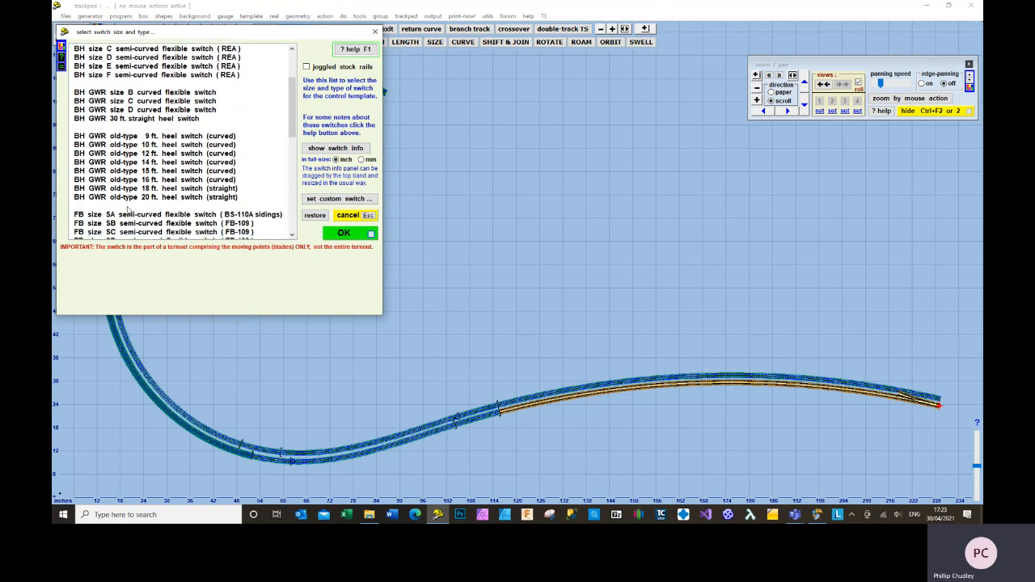
scroll(127, 209, down, 2)
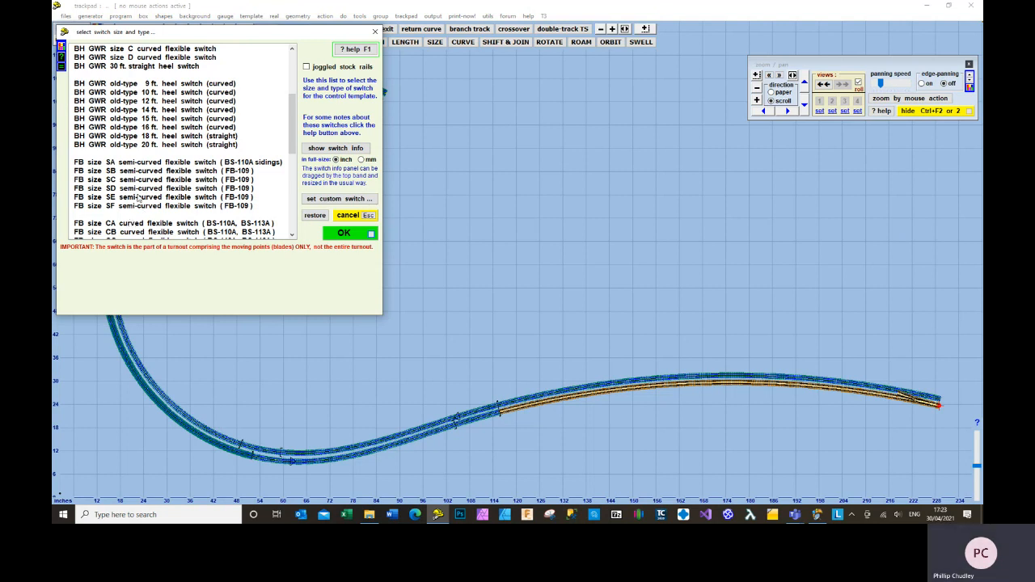
scroll(168, 209, down, 6)
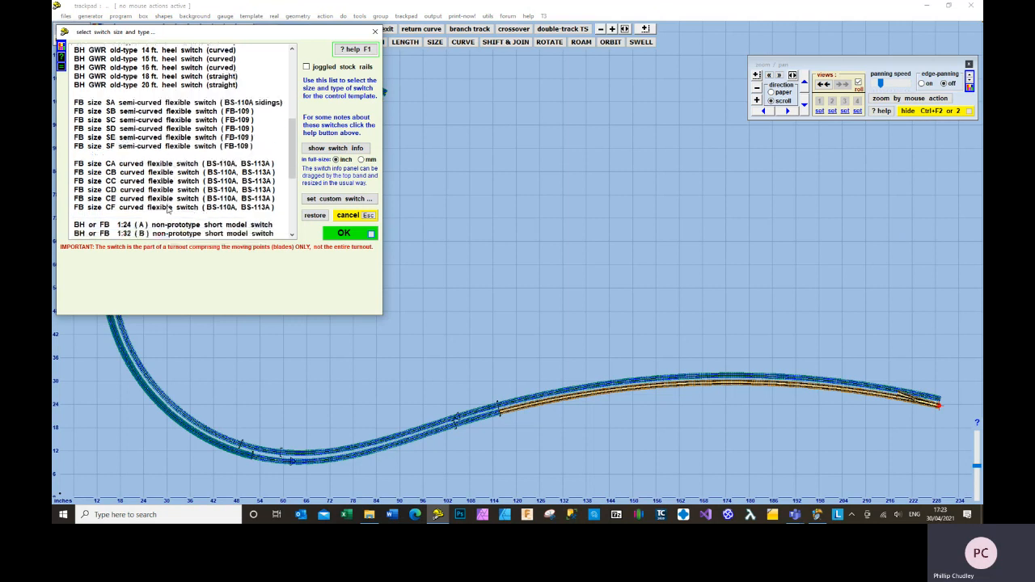
scroll(168, 209, down, 1)
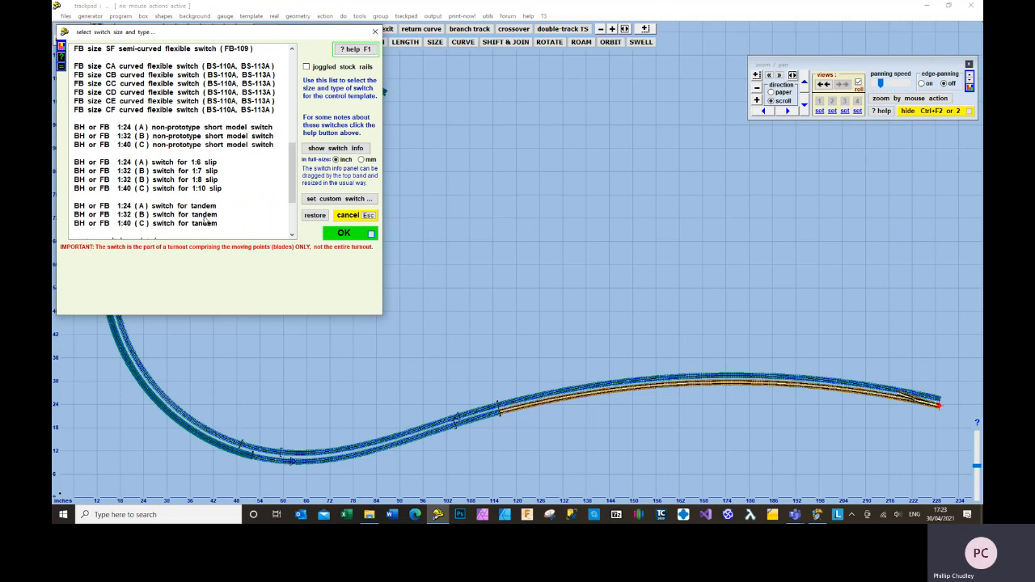
scroll(205, 220, down, 3)
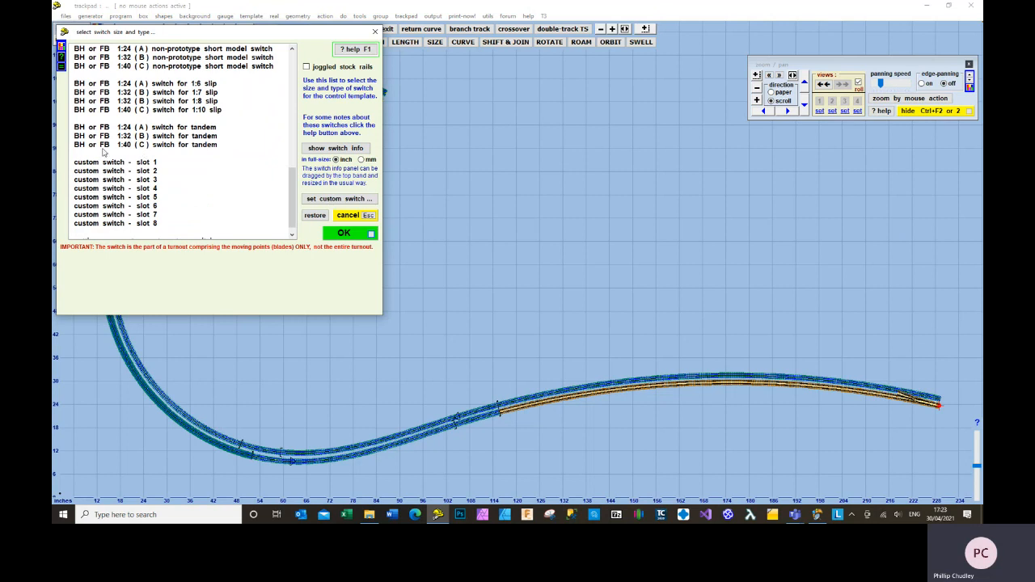
drag(296, 215, 276, 97)
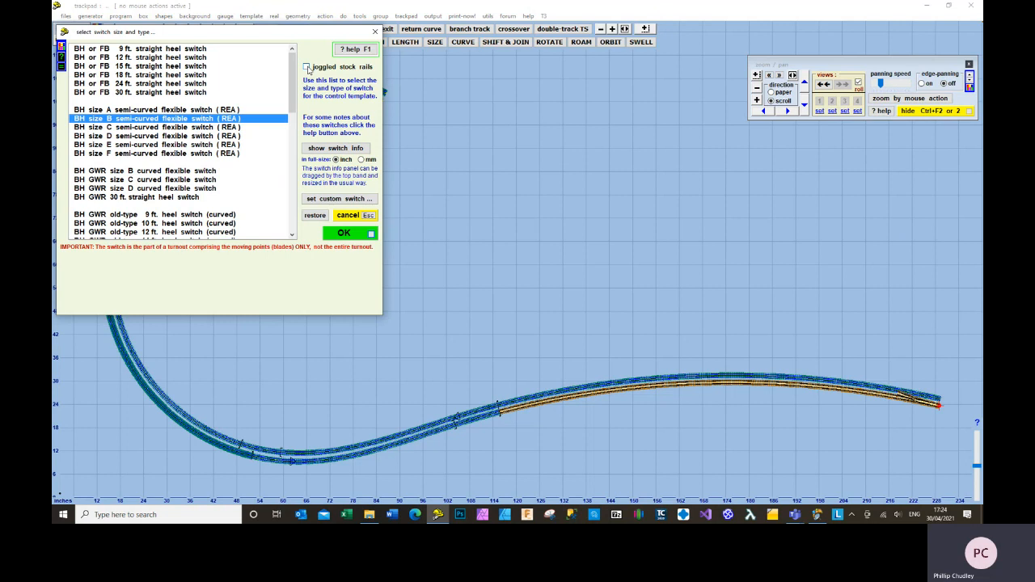
click(370, 235)
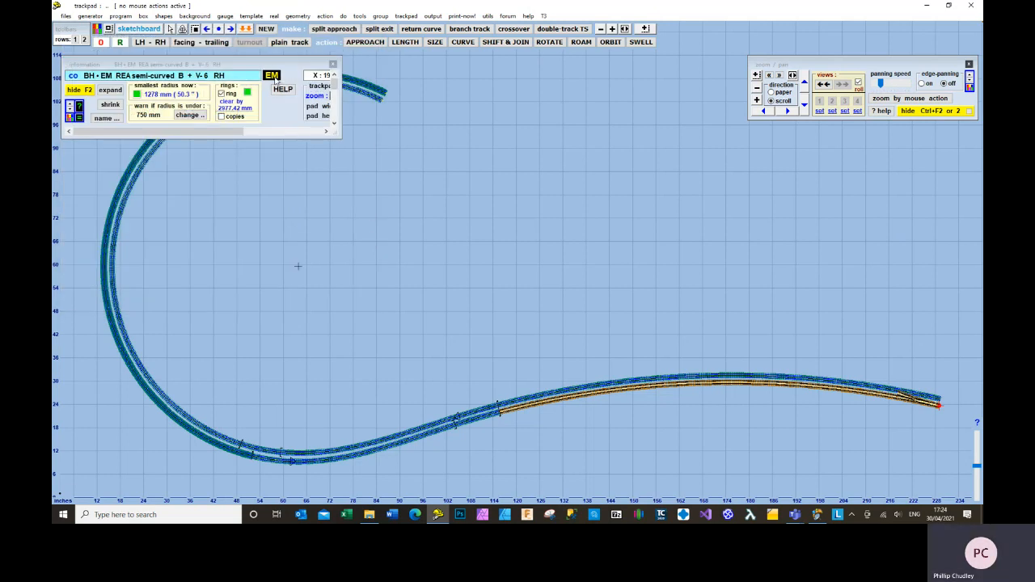
Set the turnout's V-crossing angle to 1:7 with regular crossing geometry and swap the turnout between facing and trailing.
click(251, 16)
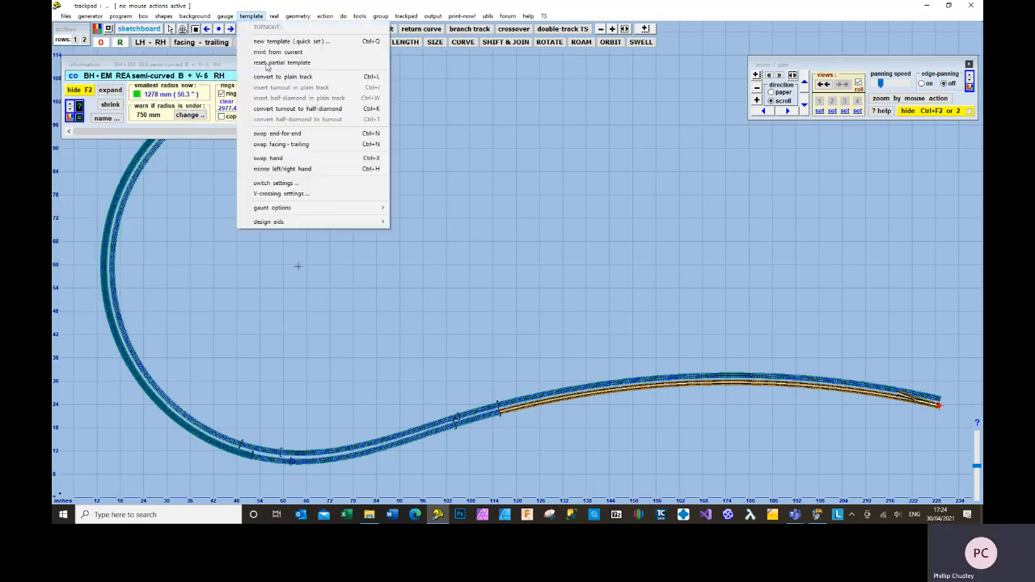
click(270, 194)
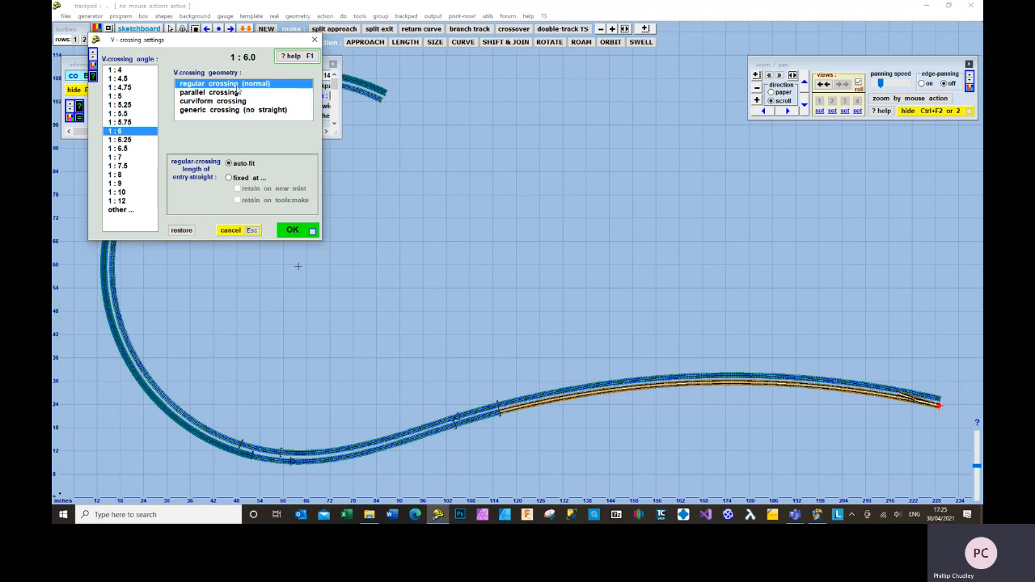
click(117, 158)
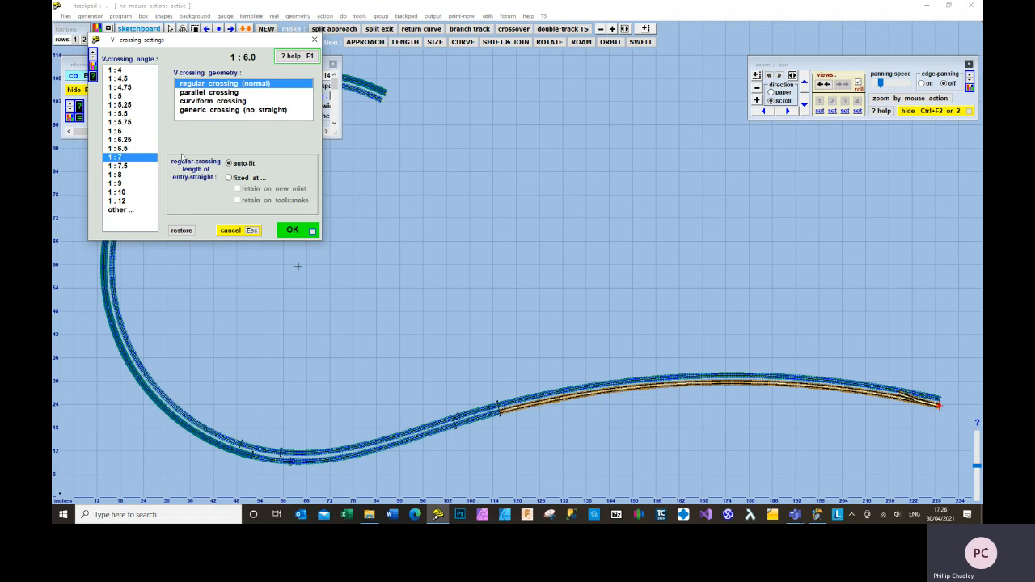
click(315, 232)
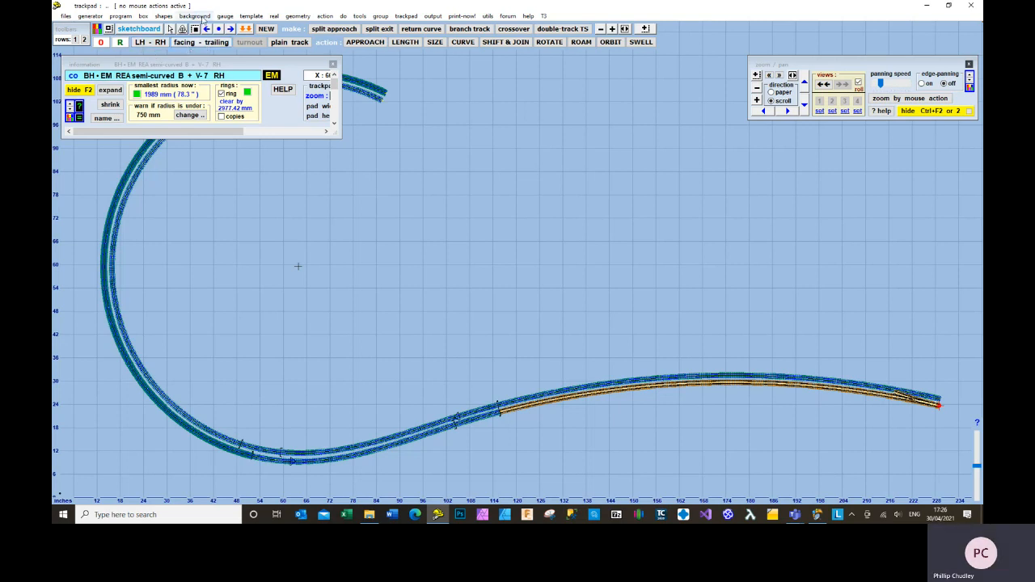
click(191, 45)
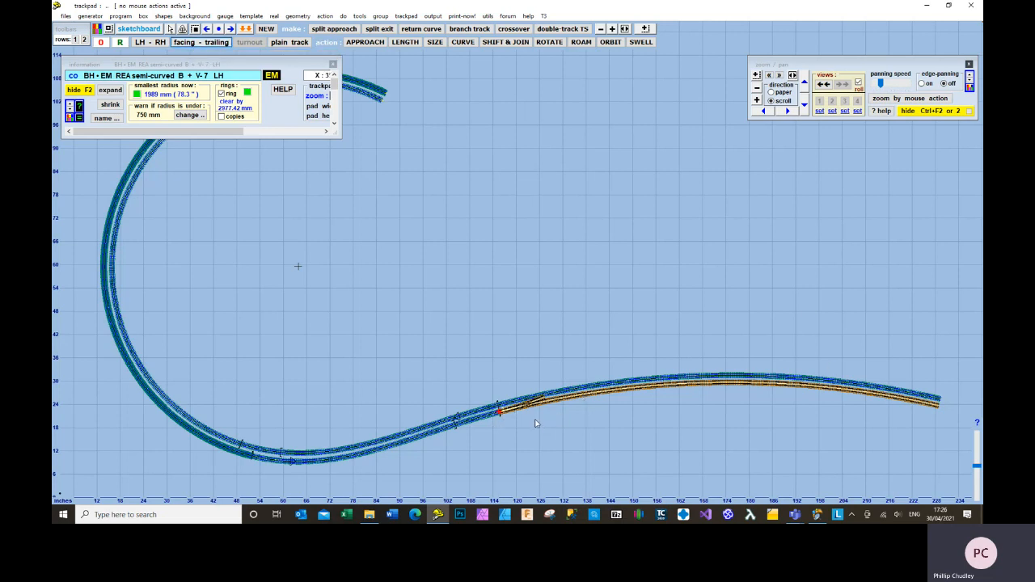
Extend the turnout-road exit rails of the B-7 turnout to about 755 mm so they cross the adjacent main track.
click(758, 75)
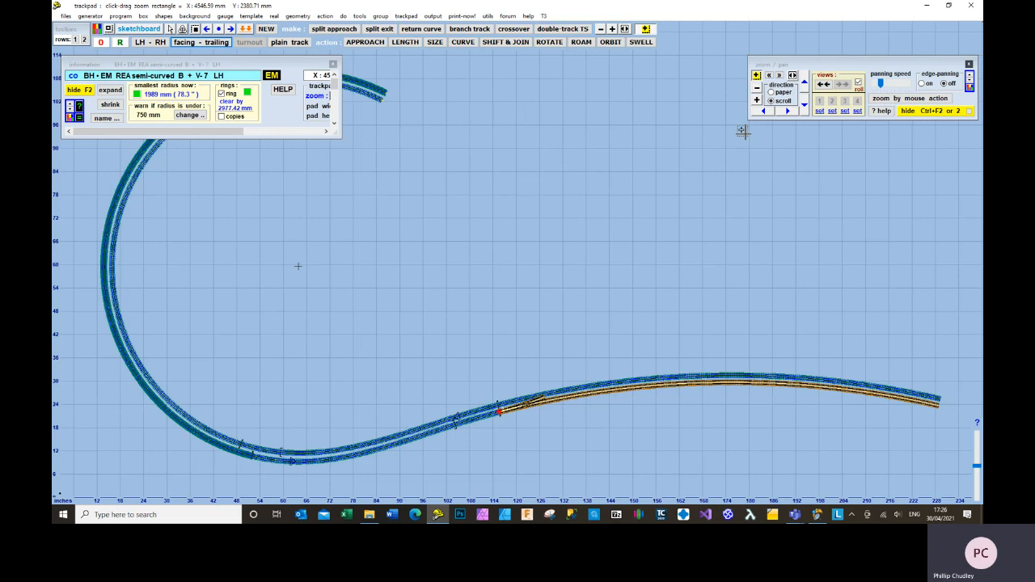
mouse_move(437, 339)
mouse_down()
mouse_move(700, 418)
mouse_move(678, 425)
mouse_up()
scroll(706, 401, down, 1)
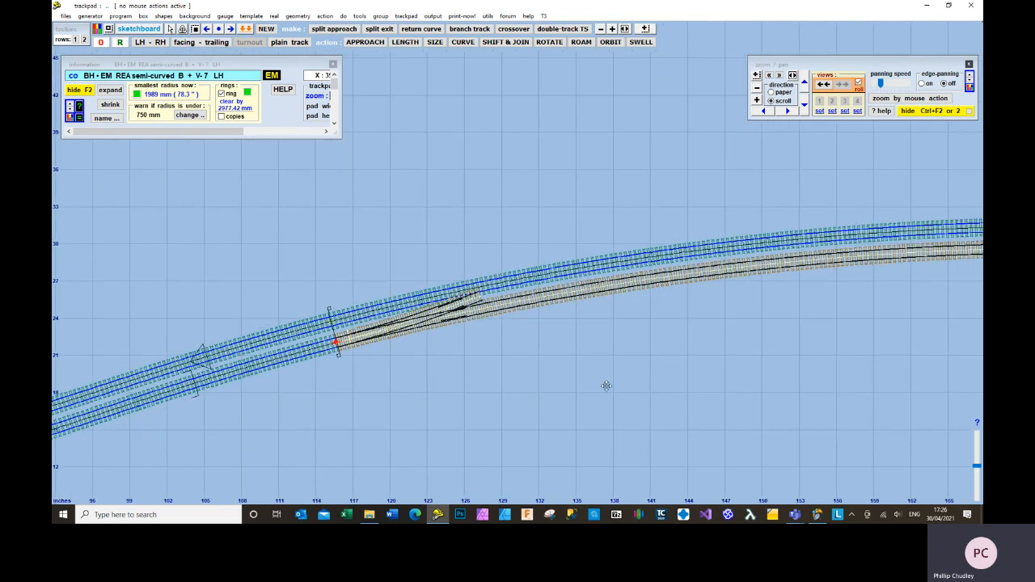
drag(606, 386, 559, 393)
scroll(560, 393, down, 1)
scroll(558, 393, up, 1)
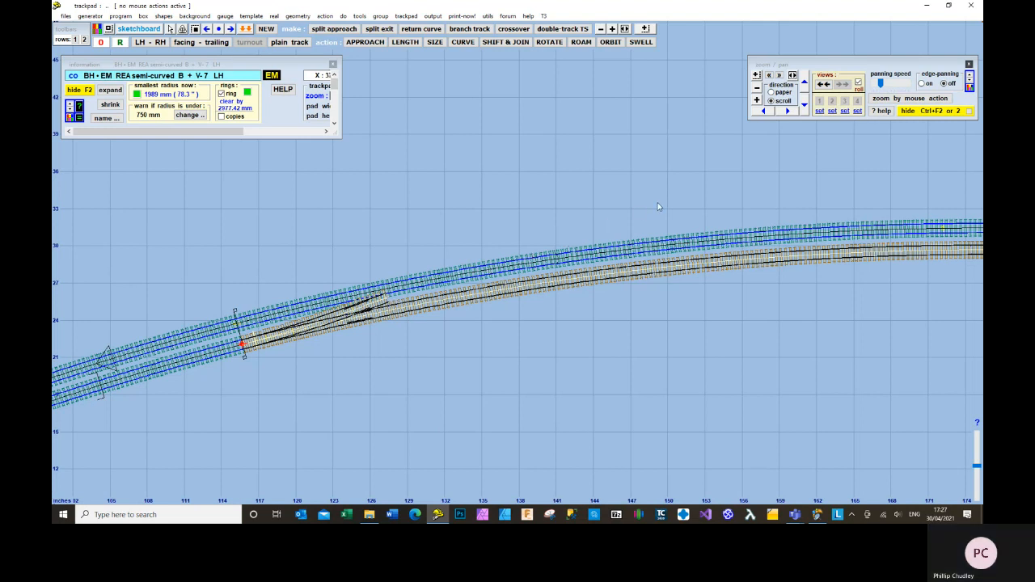
click(326, 16)
mouse_move(342, 42)
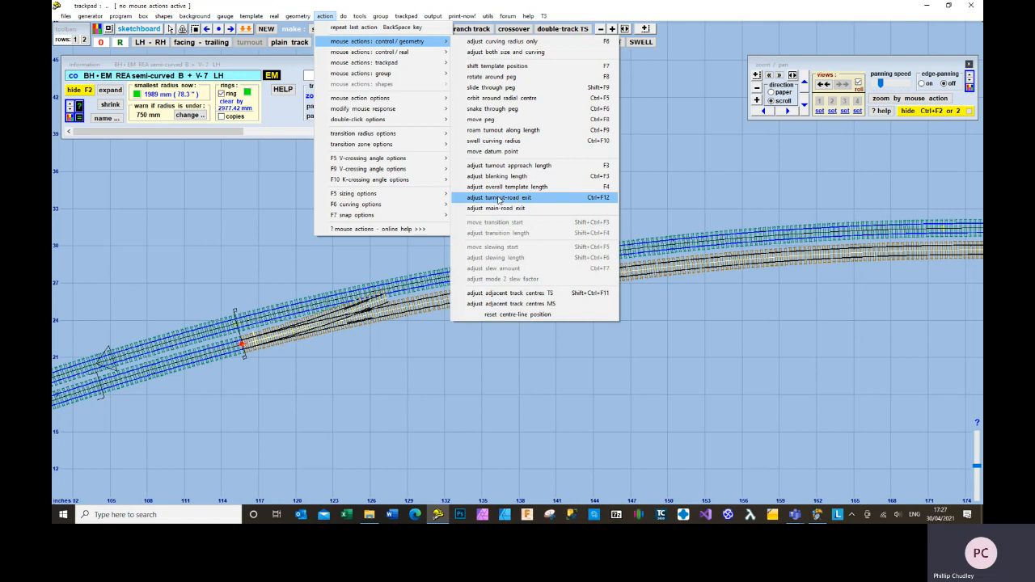
click(490, 199)
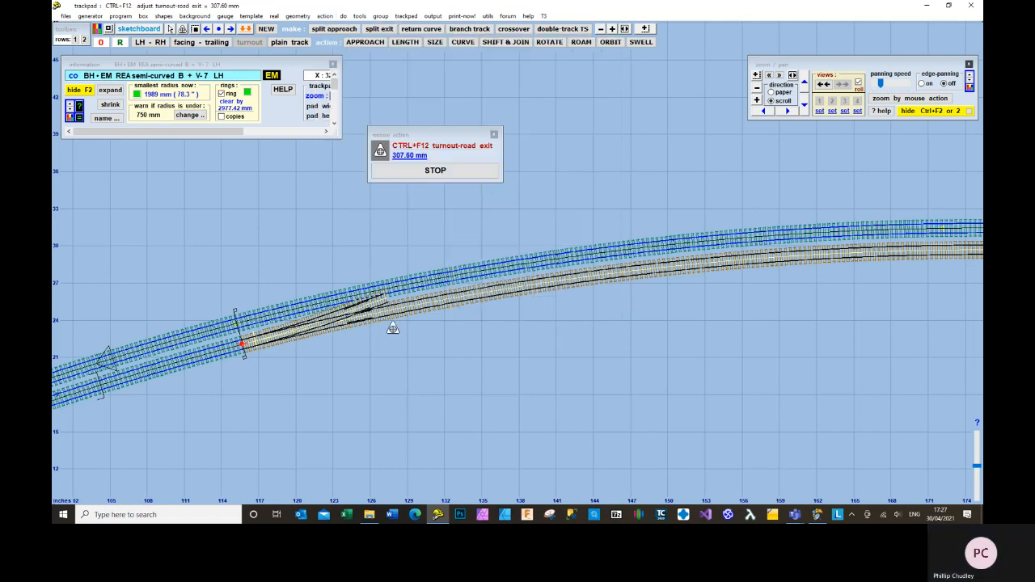
drag(448, 349, 584, 320)
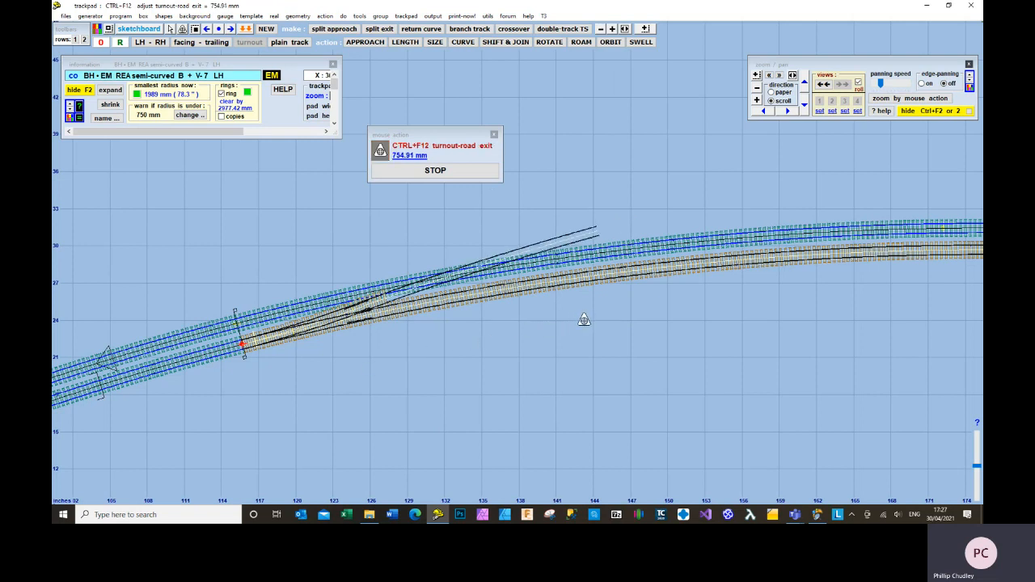
click(441, 171)
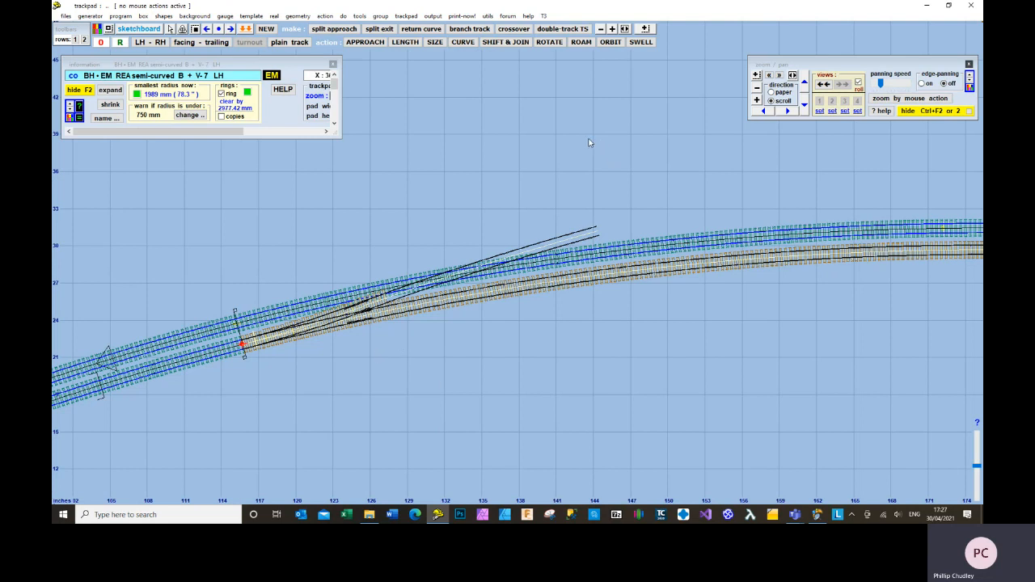
Roam the turnout along the curve to an approach length of about 7 mm.
click(582, 43)
drag(319, 377, 324, 404)
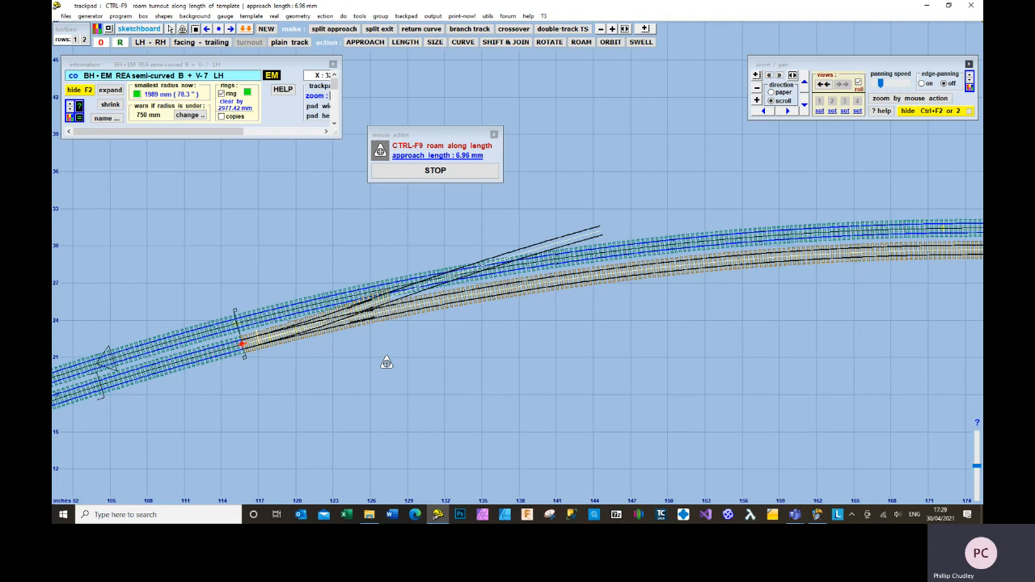
click(429, 170)
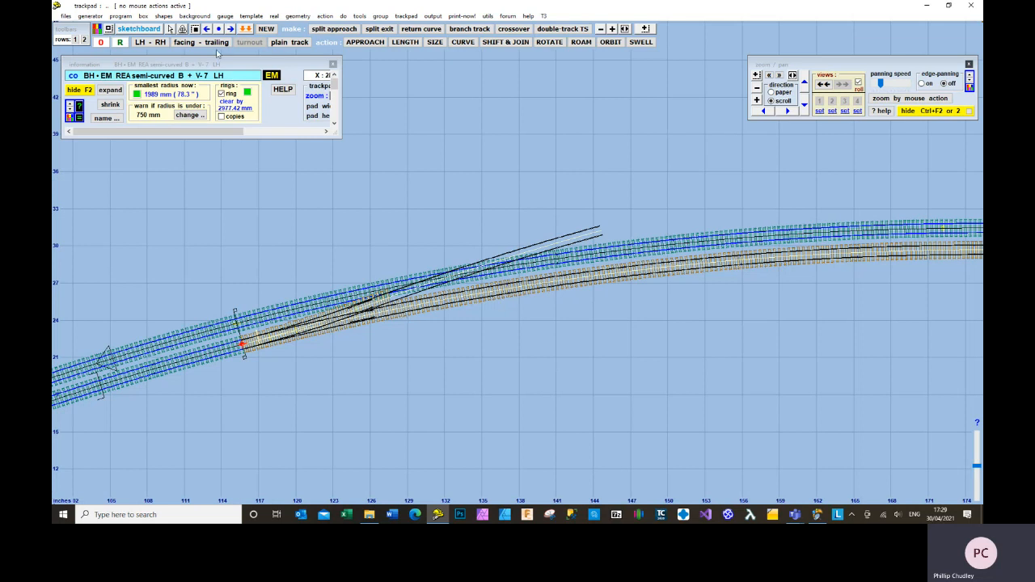
Store the turnout as a background template and create a new straight plain-track control template.
click(245, 29)
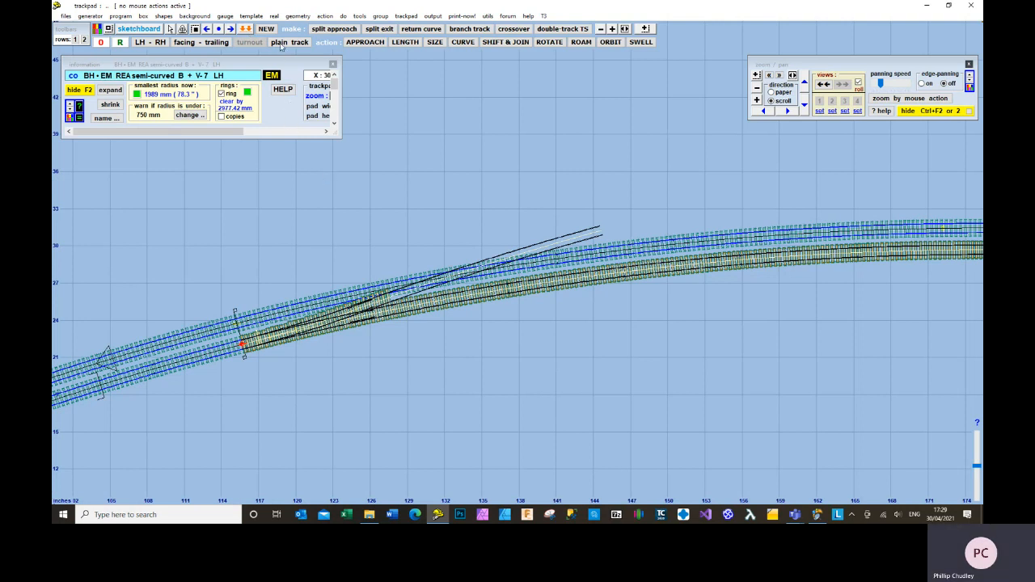
click(266, 29)
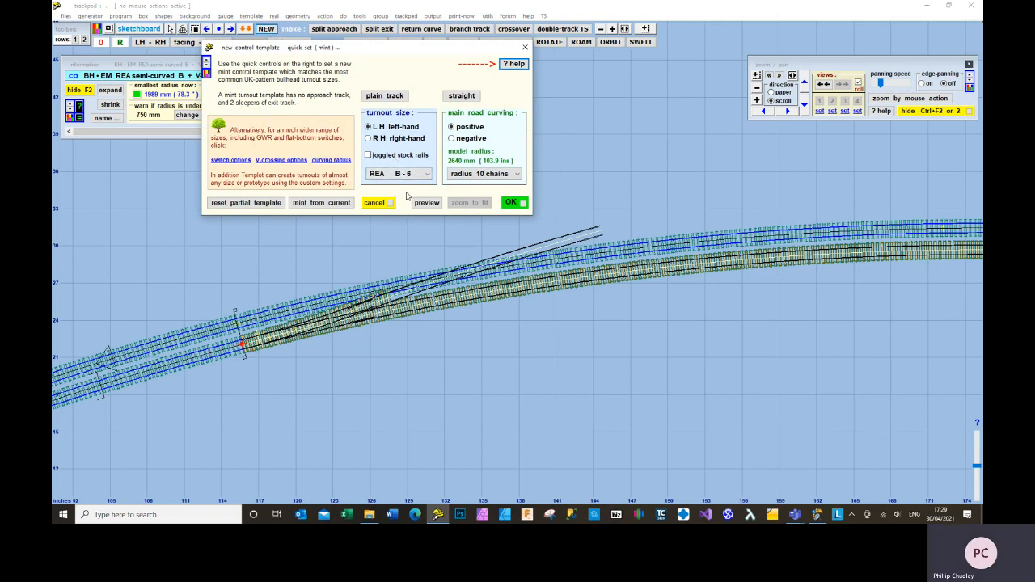
click(385, 95)
click(458, 98)
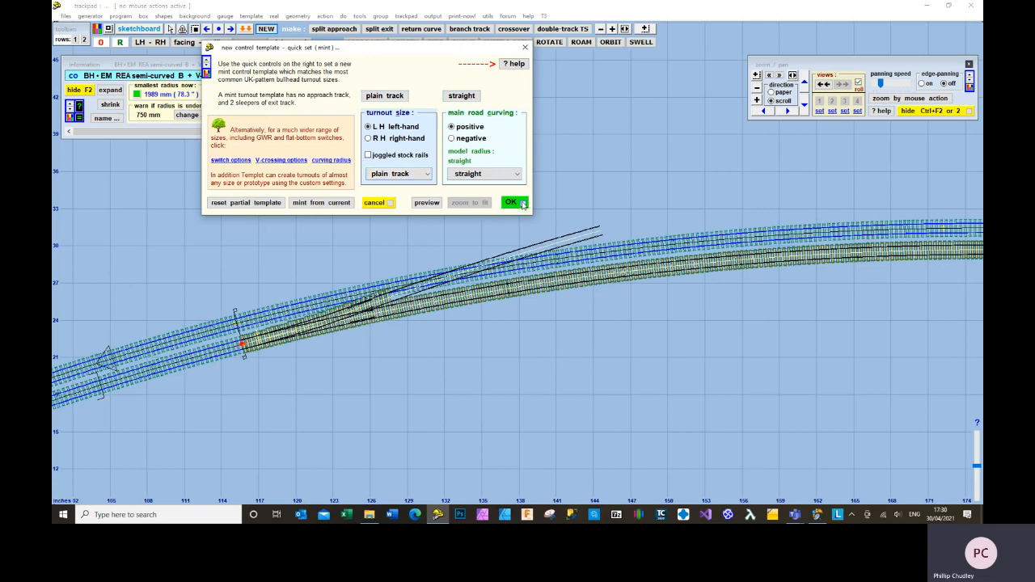
click(514, 202)
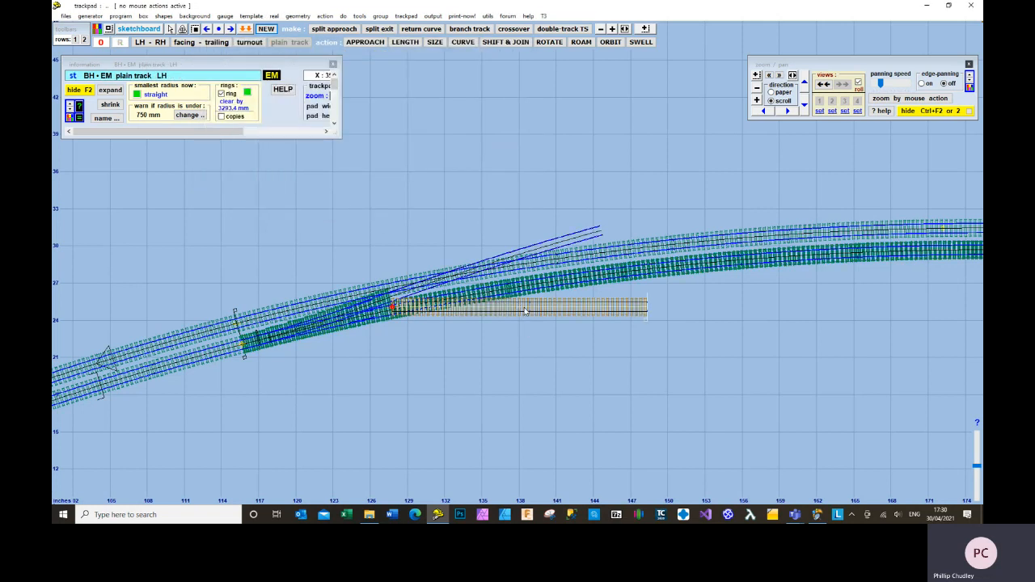
Shift the straight plain track and snap-join it to the end of the turnout's diverging road.
mouse_move(525, 312)
mouse_down()
mouse_move(550, 327)
mouse_move(509, 320)
mouse_up()
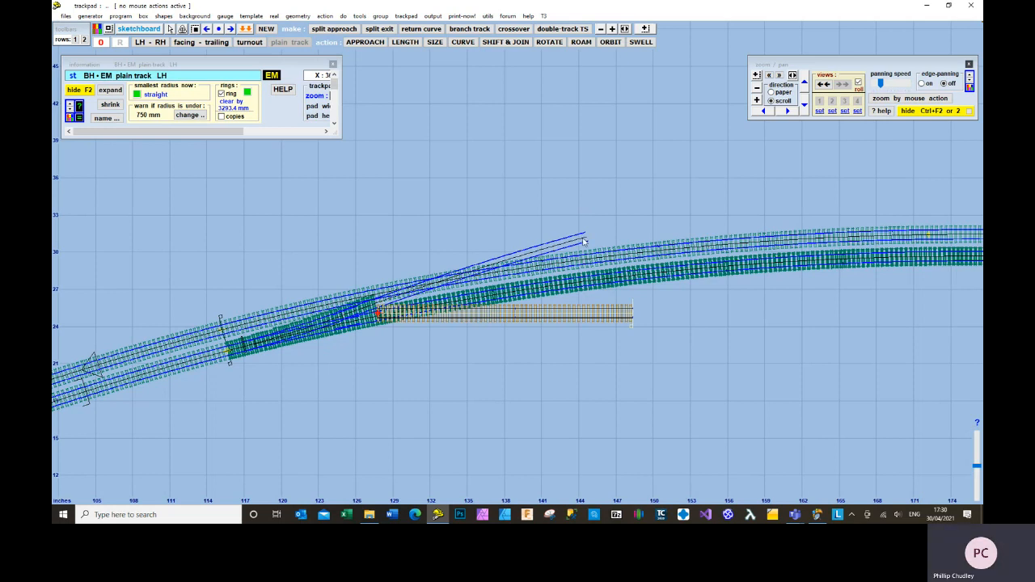
click(511, 43)
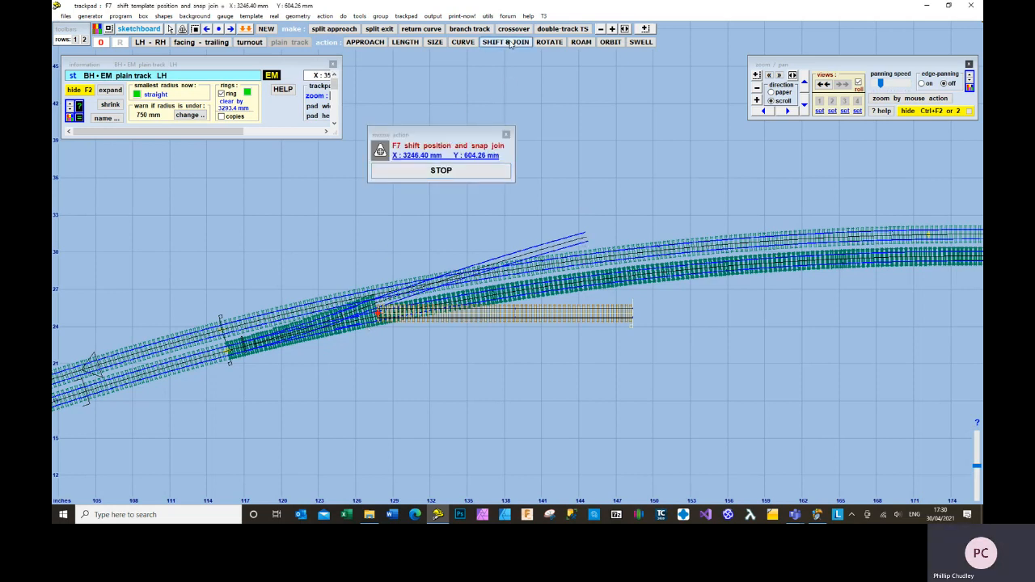
click(453, 357)
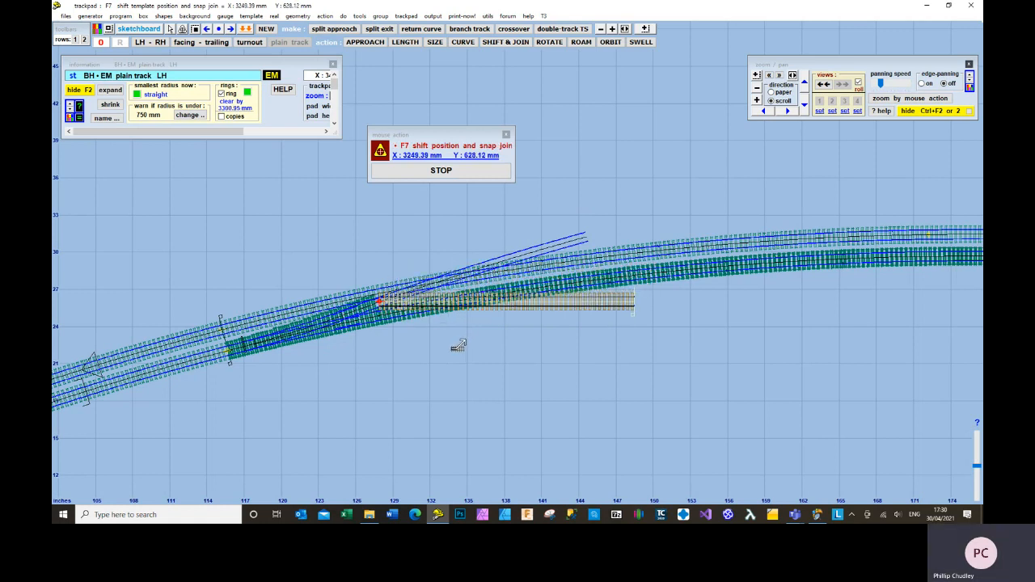
click(455, 347)
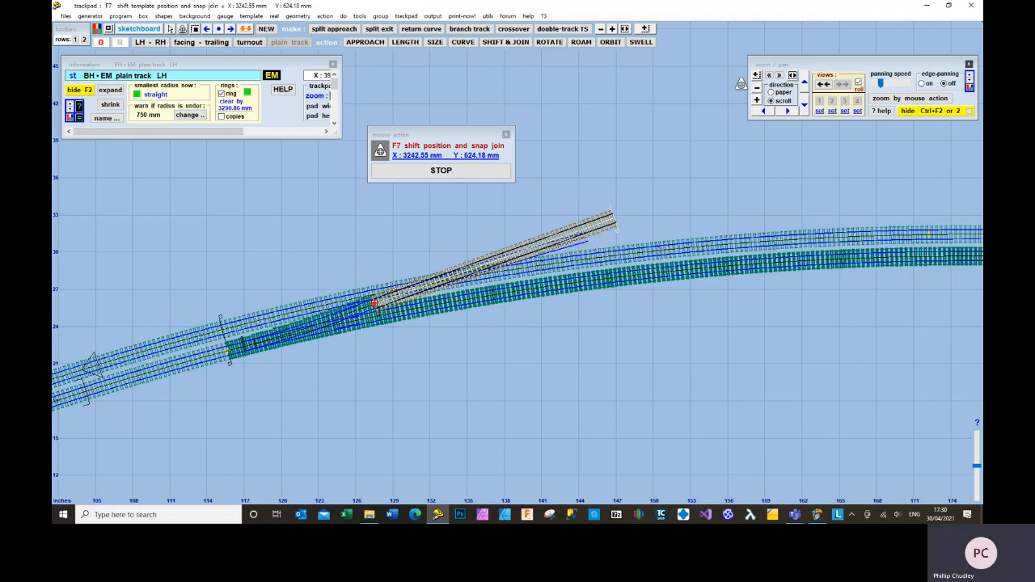
Curve the branch plain track to a radius of about -6038 mm so it follows the turnout road's extended rails.
click(757, 76)
drag(495, 220, 620, 282)
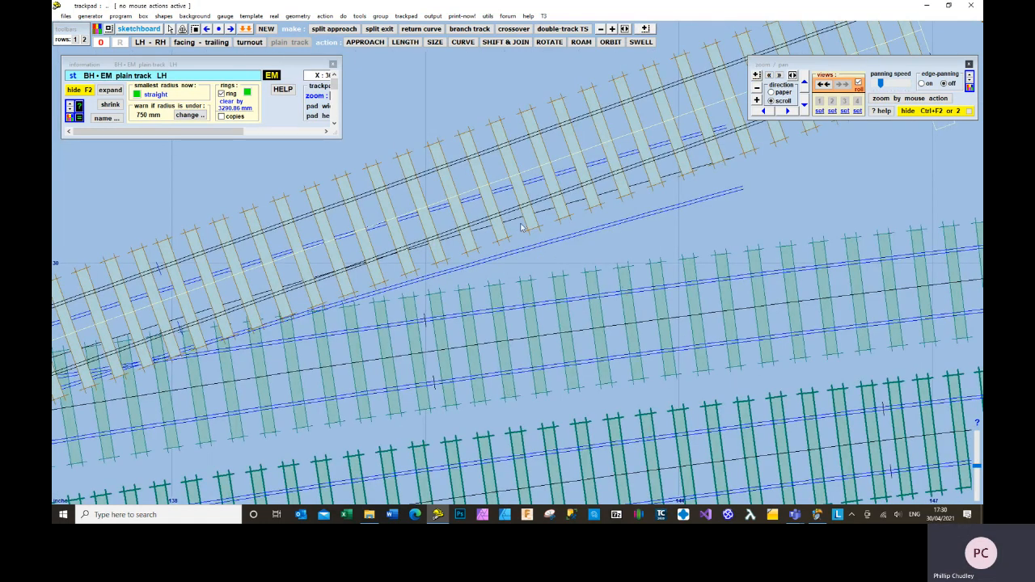
click(463, 41)
drag(473, 89, 495, 152)
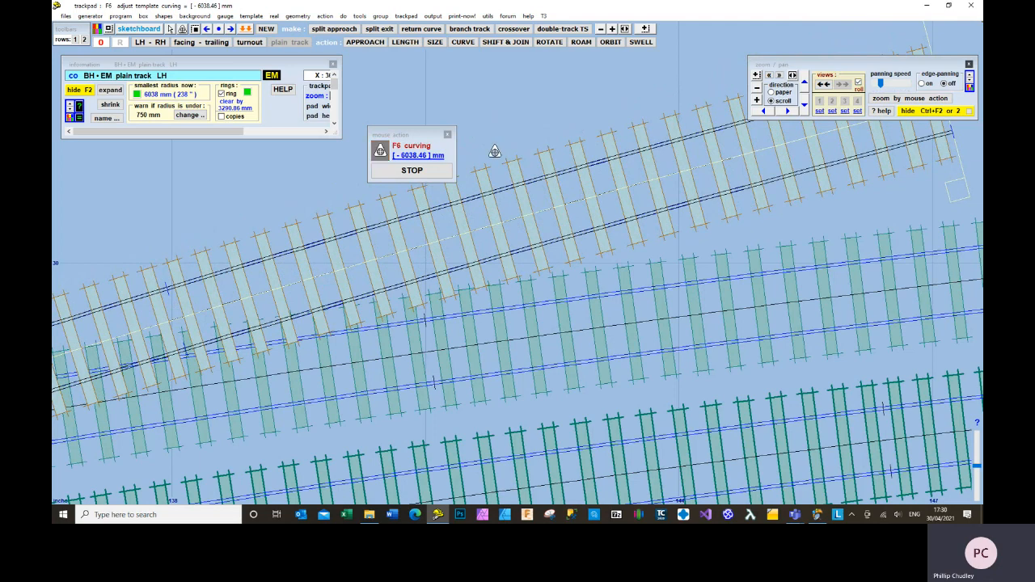
Make a diamond-crossing where the branch track intersects the upper main track, splitting and extending the background template to fit.
scroll(495, 154, down, 5)
scroll(496, 156, down, 3)
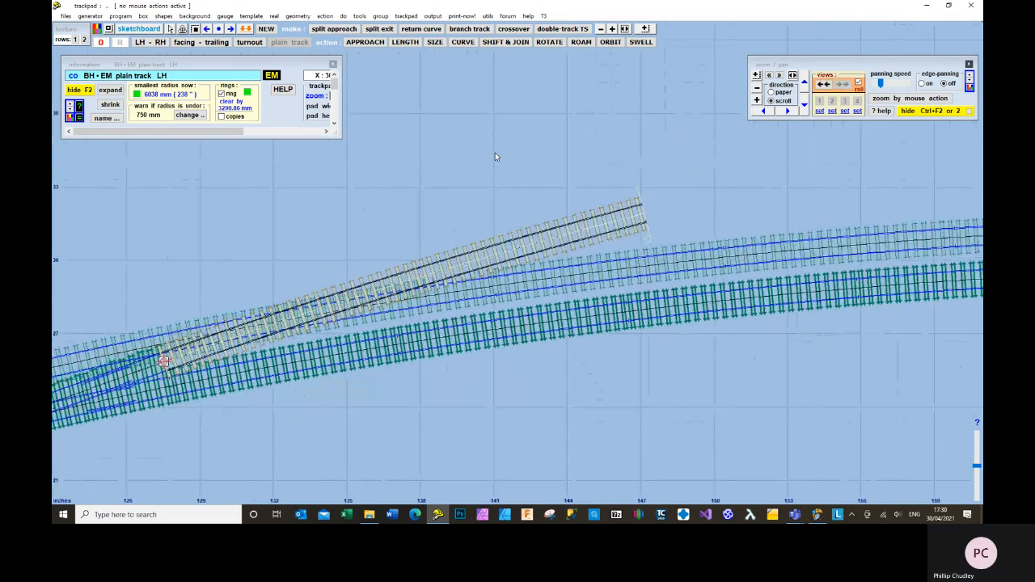
scroll(483, 212, down, 3)
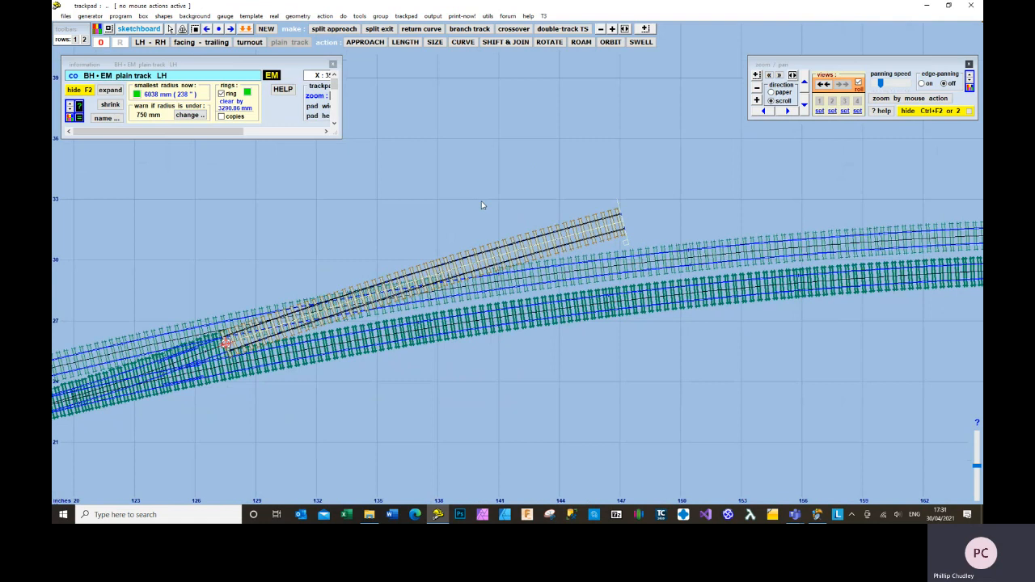
middle_drag(471, 357, 555, 346)
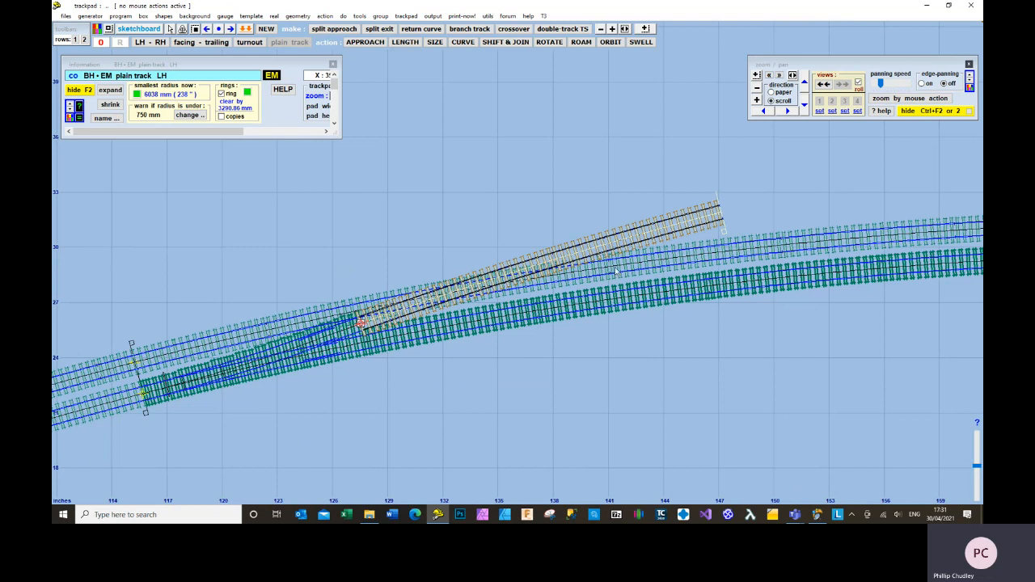
click(273, 331)
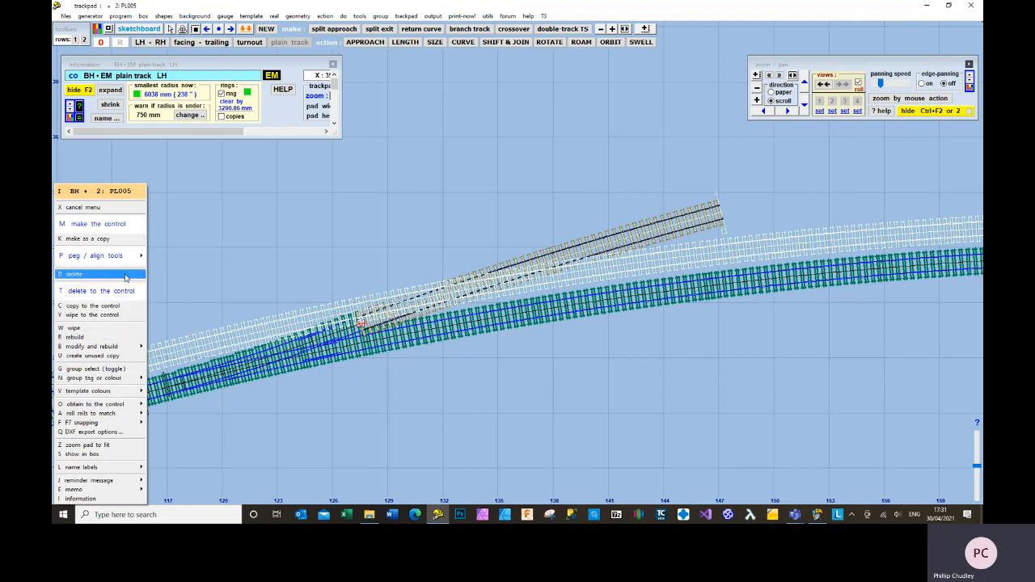
mouse_move(116, 259)
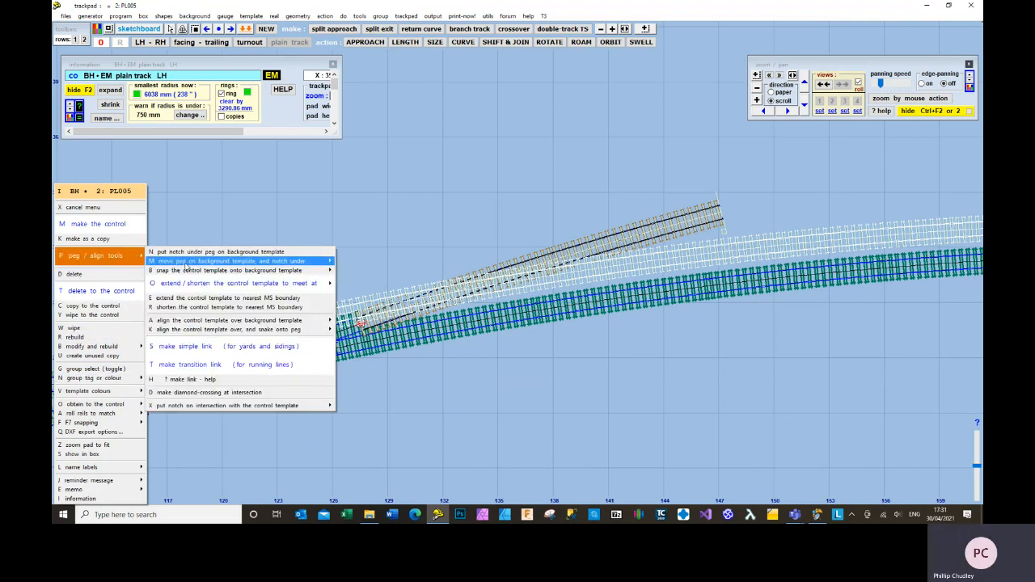
click(223, 393)
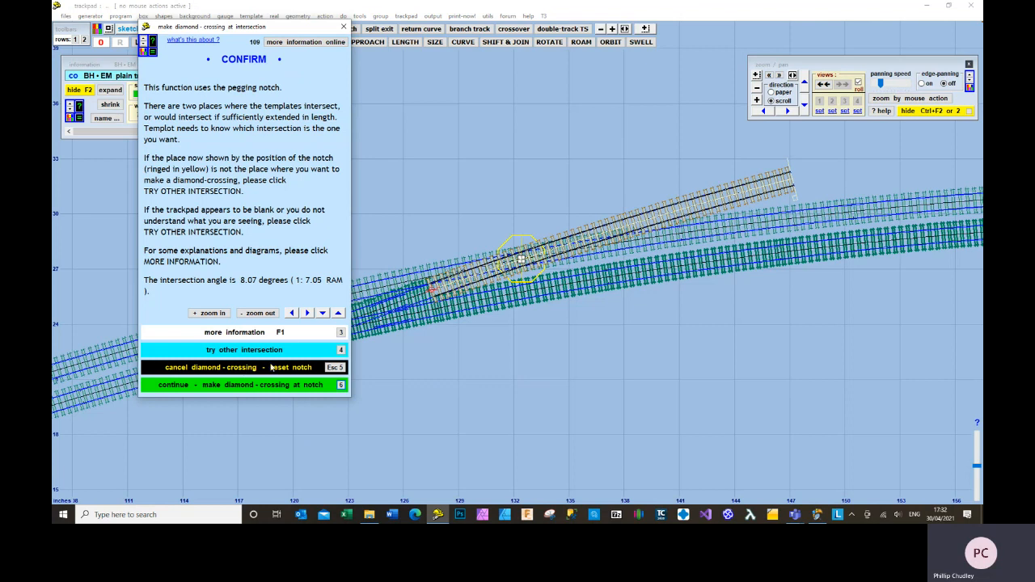
click(341, 385)
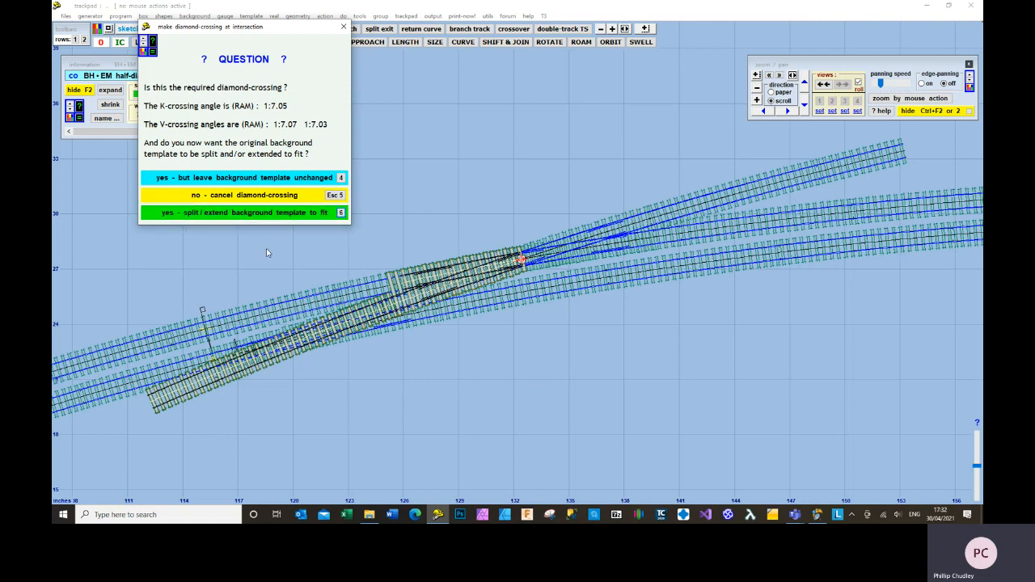
click(341, 213)
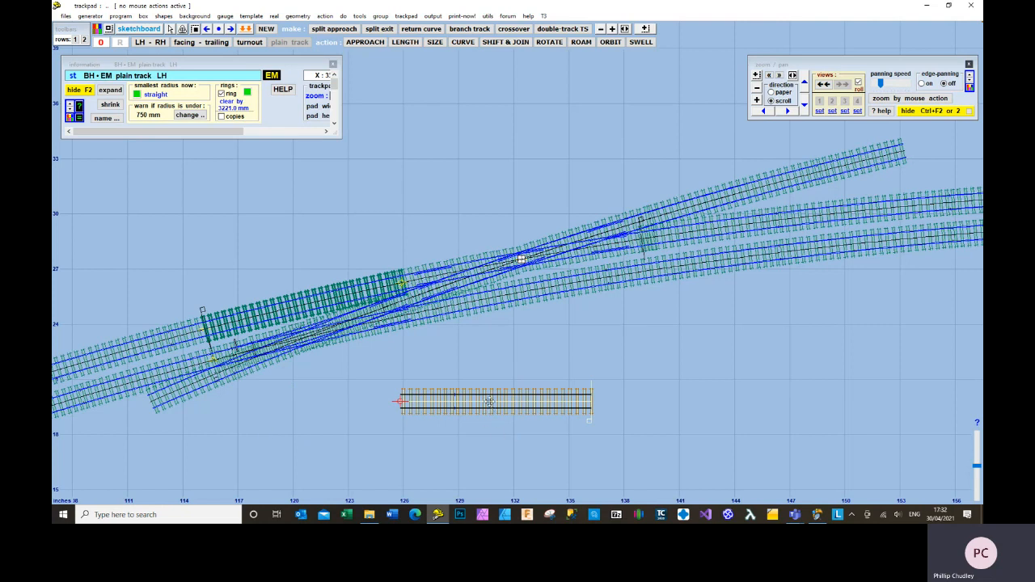
Examine which background templates make up the two halves of the diamond-crossing and the adjoining turnout.
drag(637, 400, 460, 412)
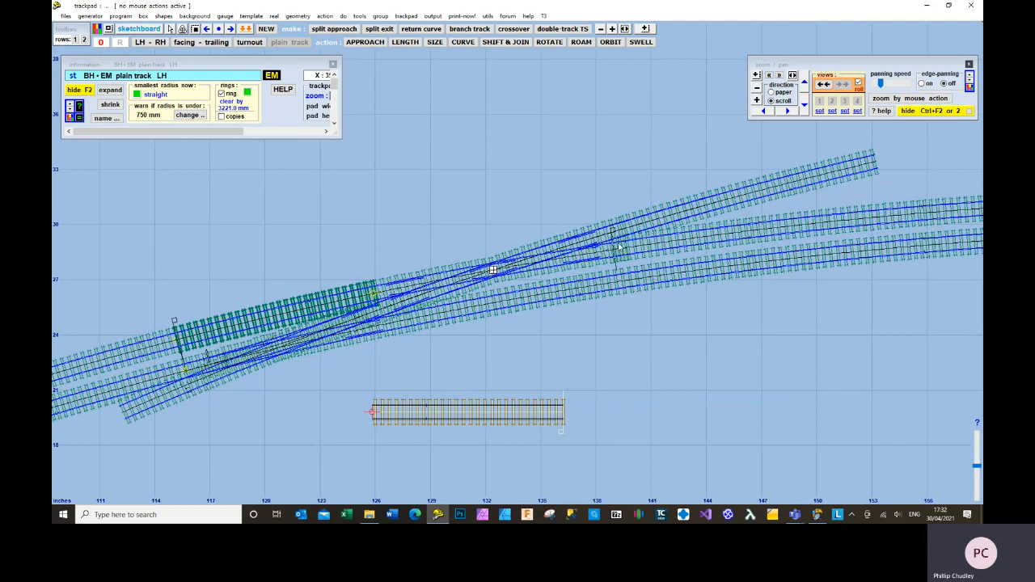
click(539, 260)
click(416, 281)
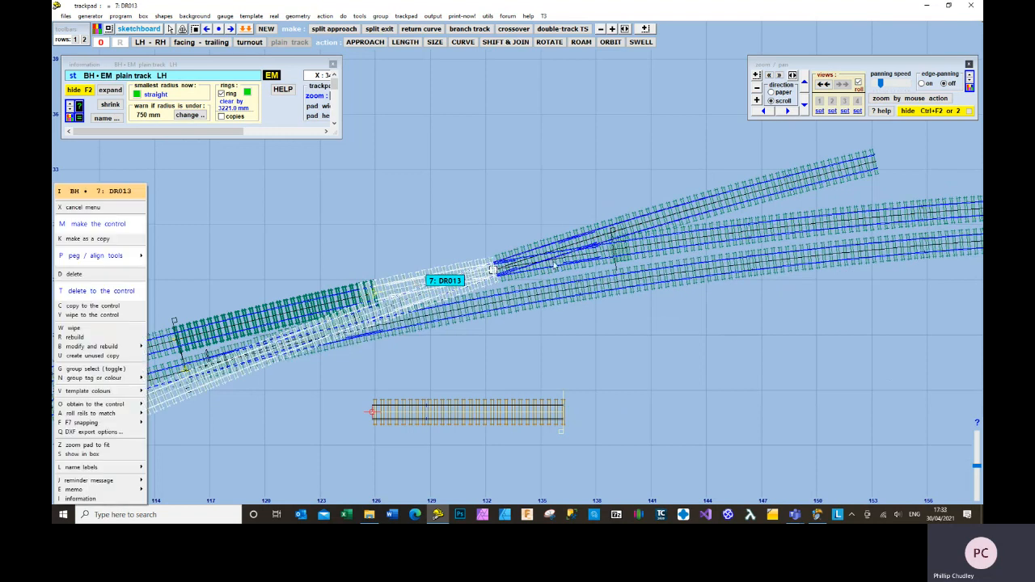
click(557, 259)
click(612, 260)
click(612, 259)
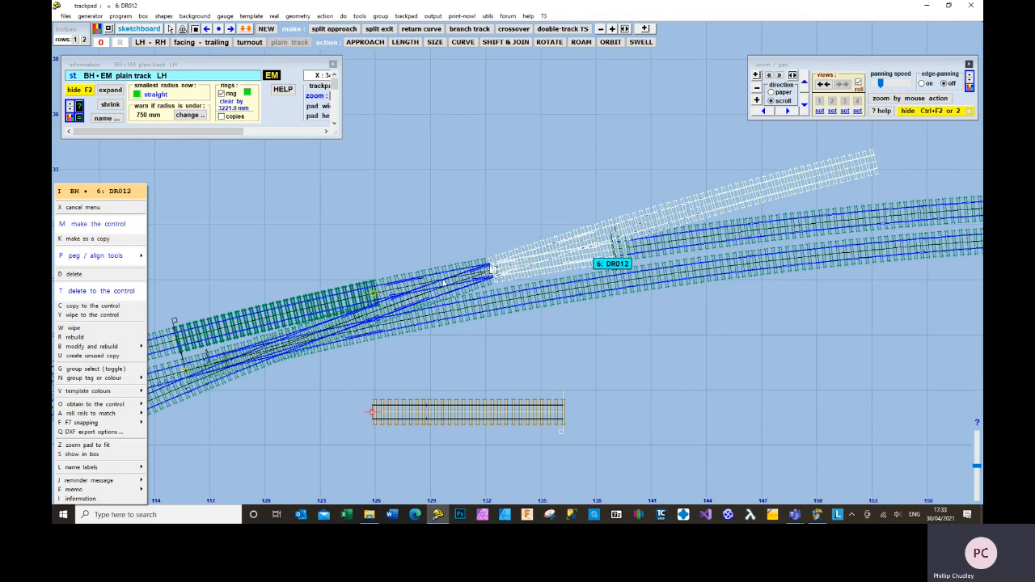
click(420, 287)
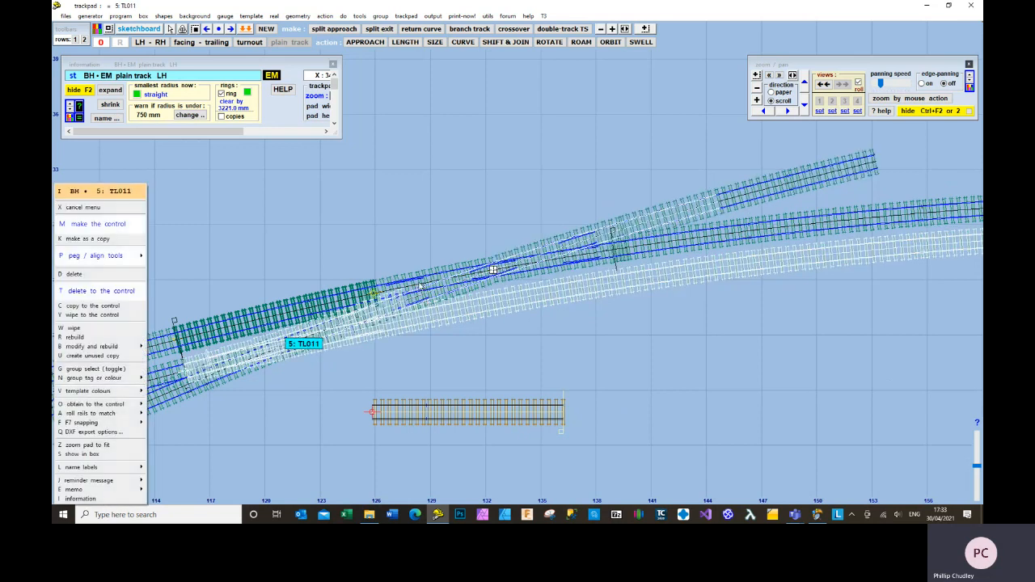
click(420, 287)
click(558, 369)
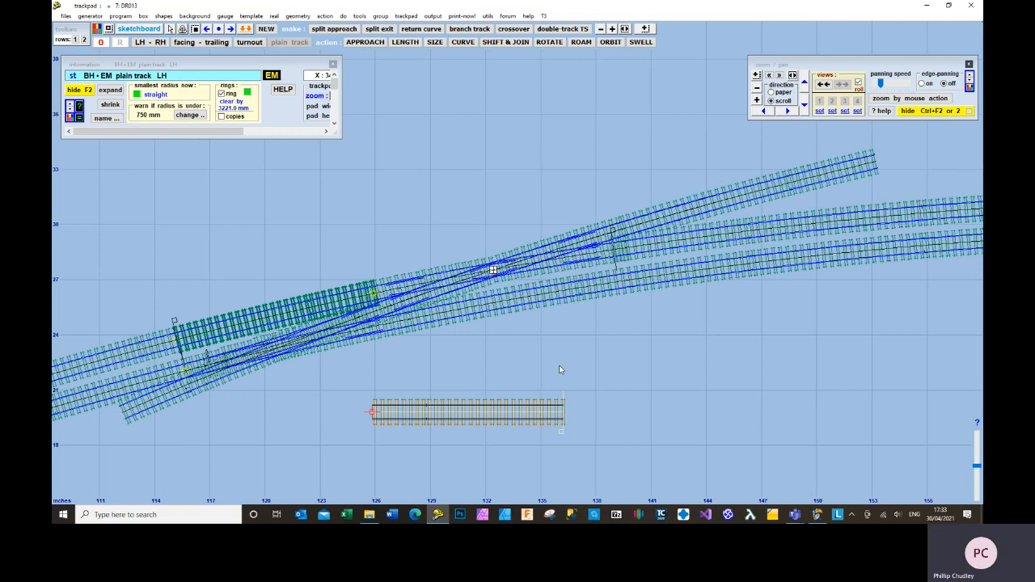
Make the half-diamond nearest the turnout the control template and split off its exit track.
click(419, 283)
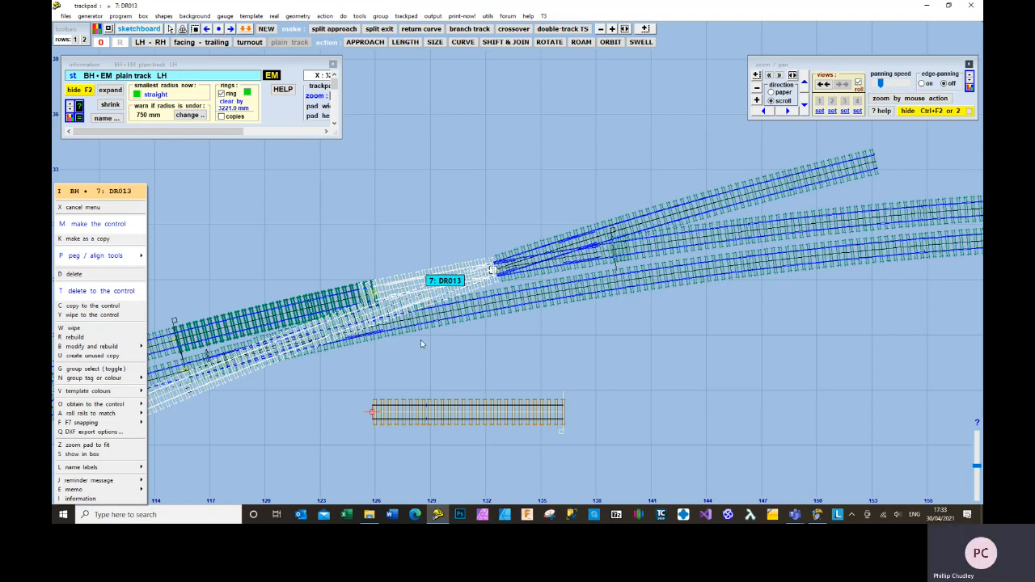
key(m)
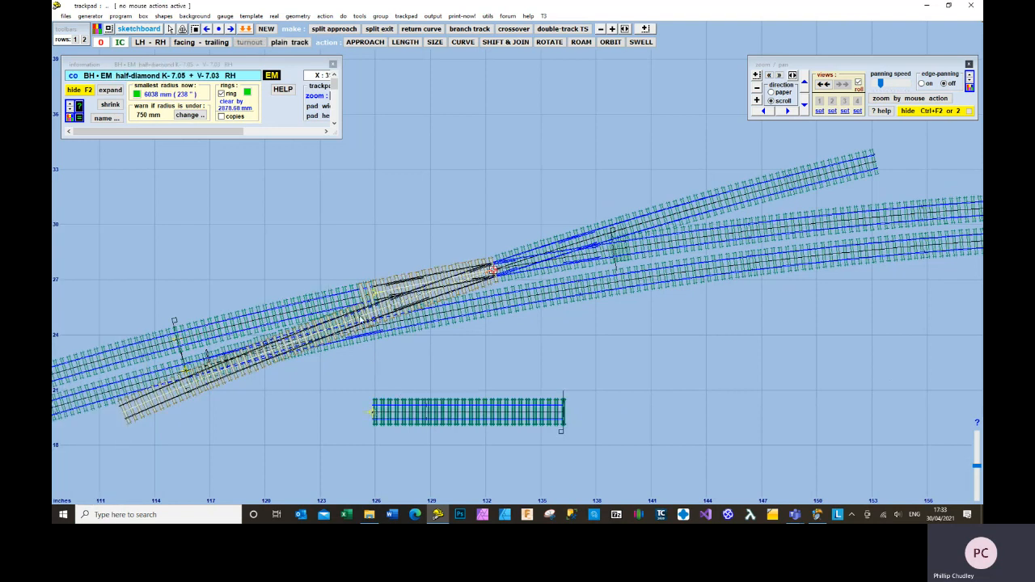
click(383, 29)
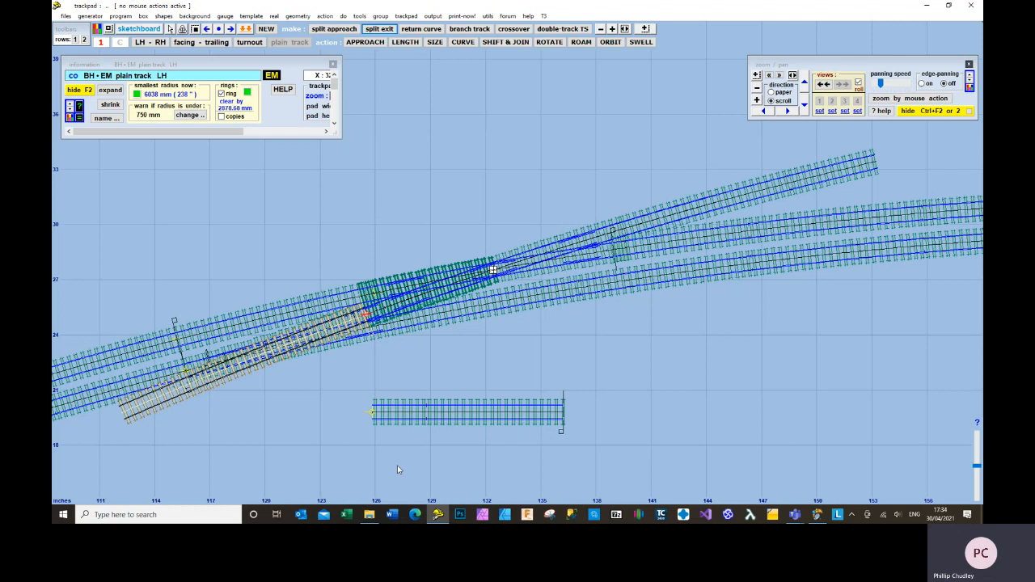
Delete the detached straight plain track PL016 to the control template, suppressing that confirmation message for the session.
click(454, 413)
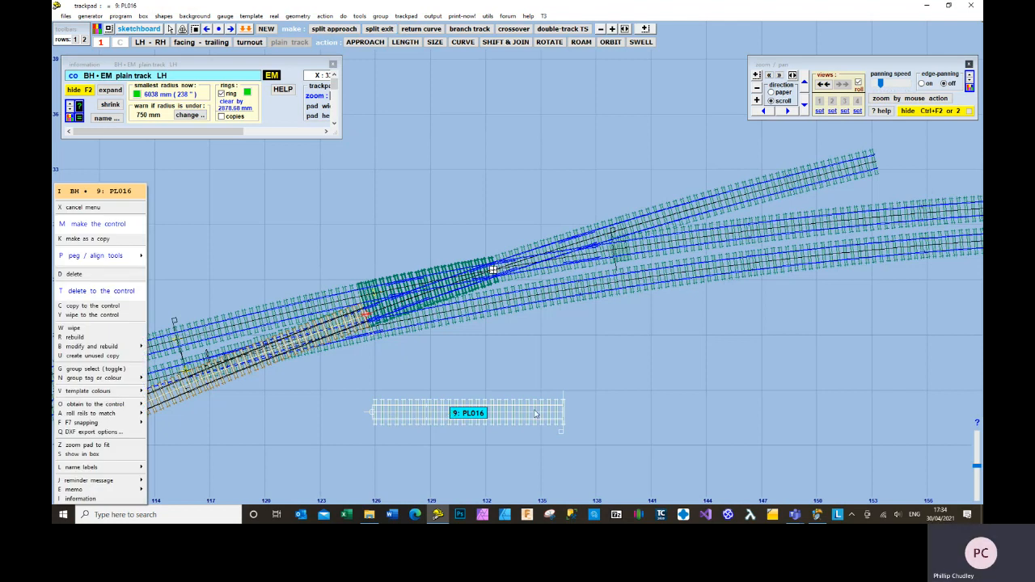
key(t)
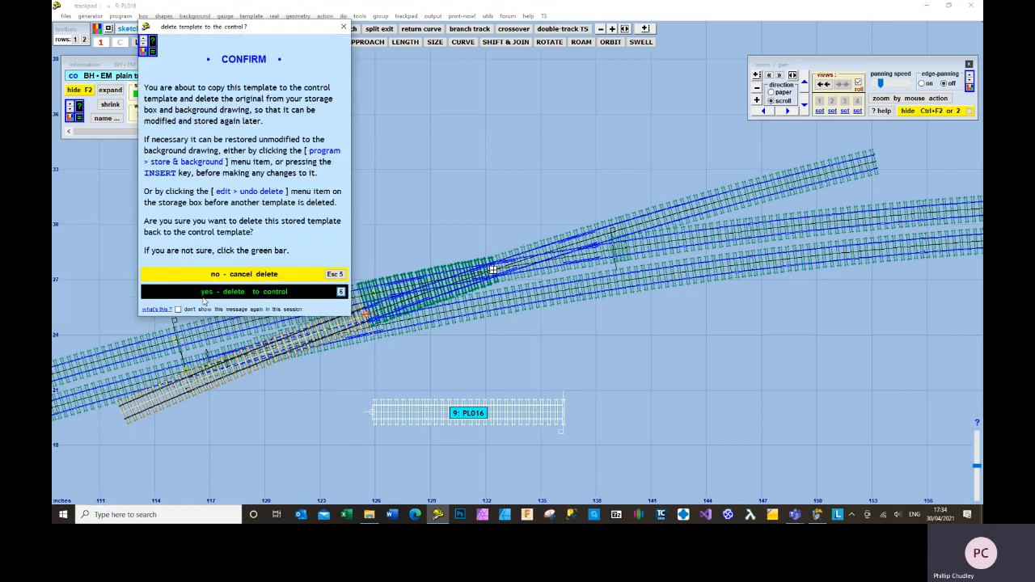
click(177, 310)
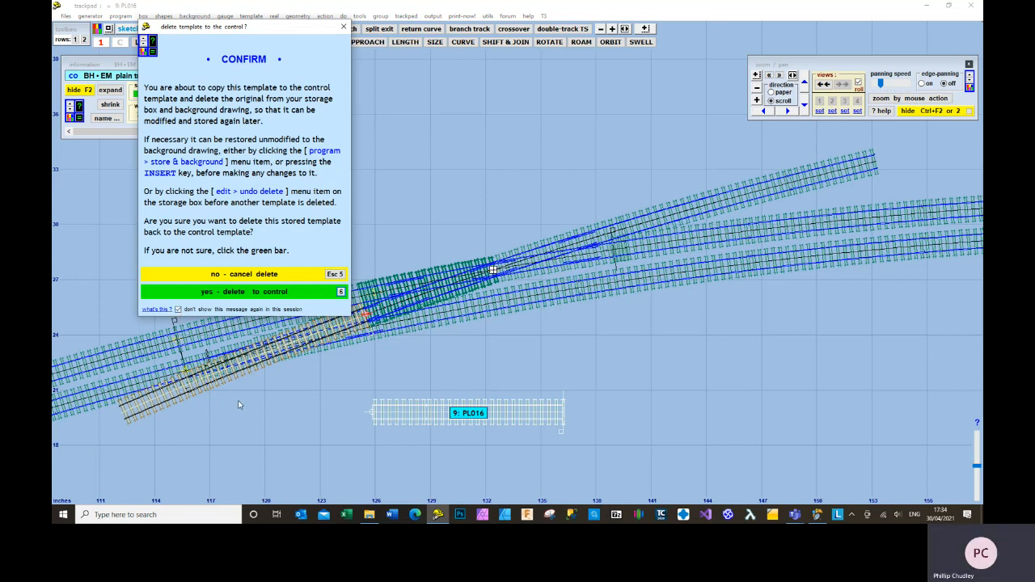
click(341, 293)
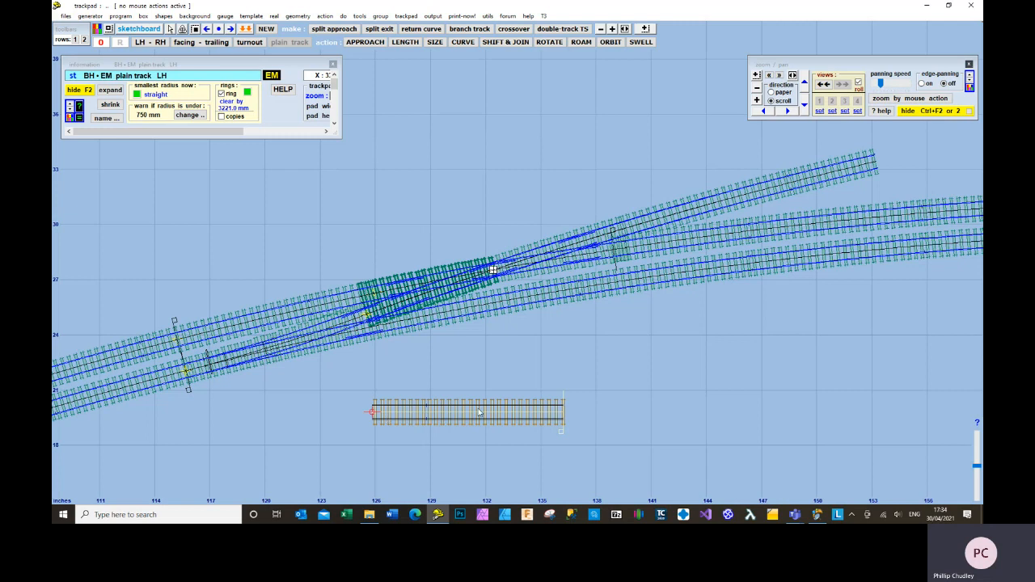
mouse_move(522, 410)
middle_down()
mouse_move(631, 389)
mouse_move(534, 421)
middle_up()
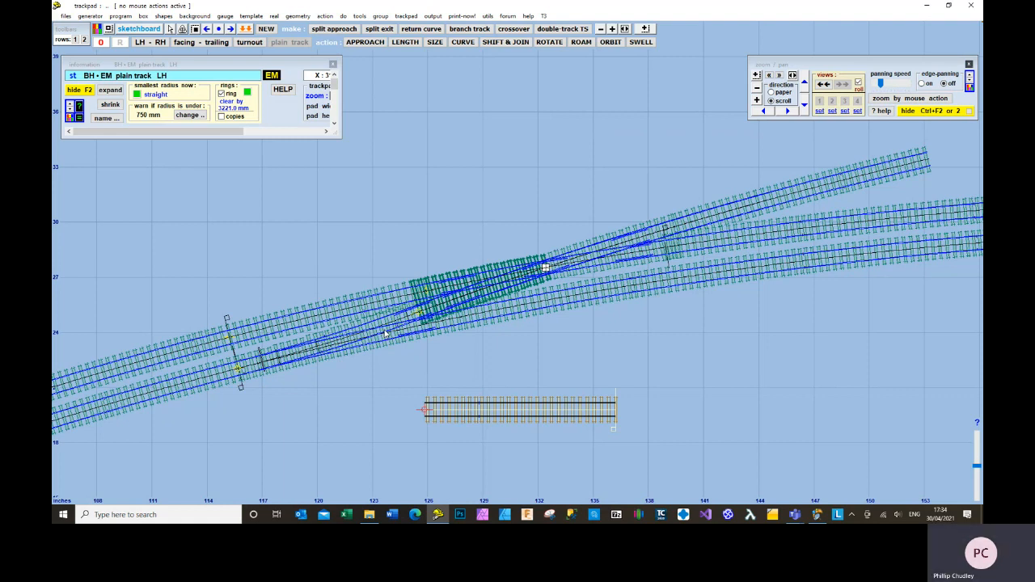
Make the B-7 turnout the control template and shorten its turnout-road exit to about 305 mm.
click(385, 332)
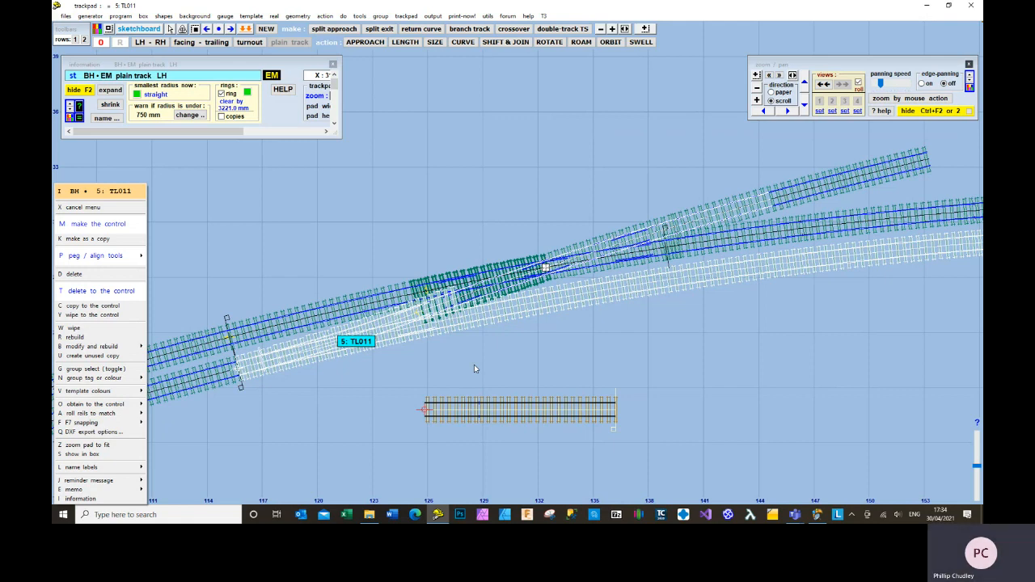
key(m)
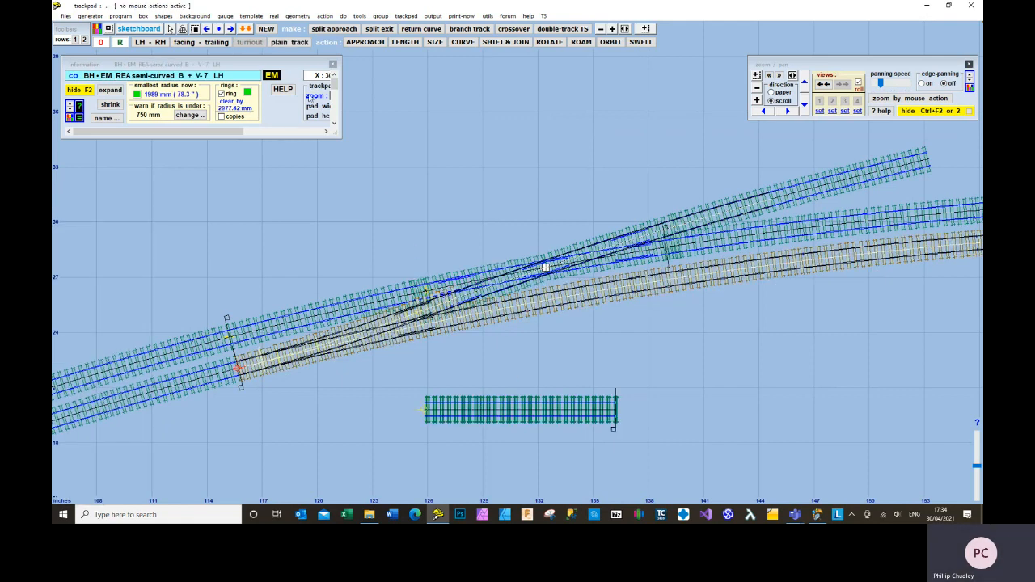
click(325, 16)
mouse_move(351, 43)
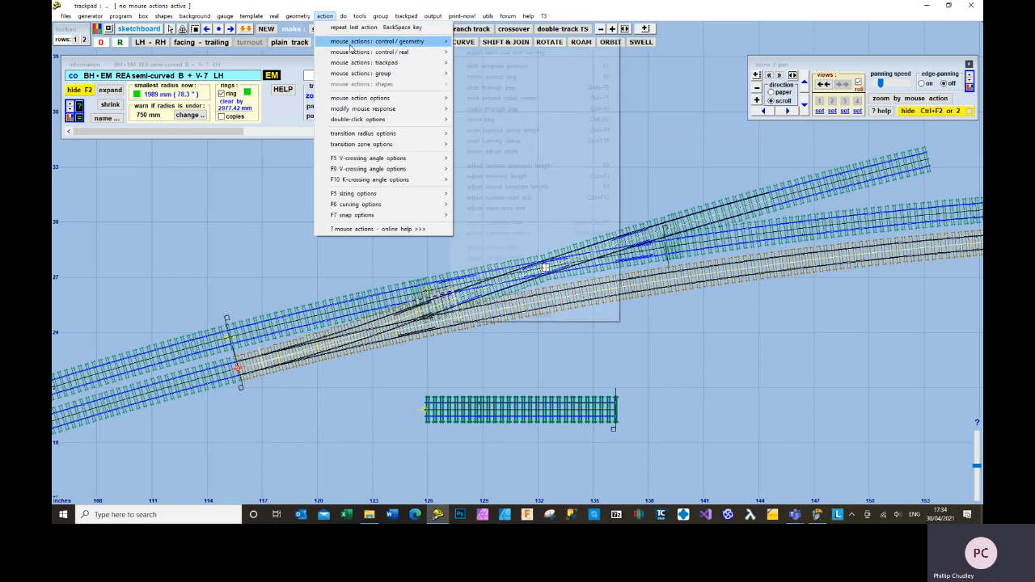
click(504, 197)
drag(799, 325, 470, 375)
Trim the turnout-road exit further to about 277 mm where it meets the diamond-crossing rails.
click(757, 74)
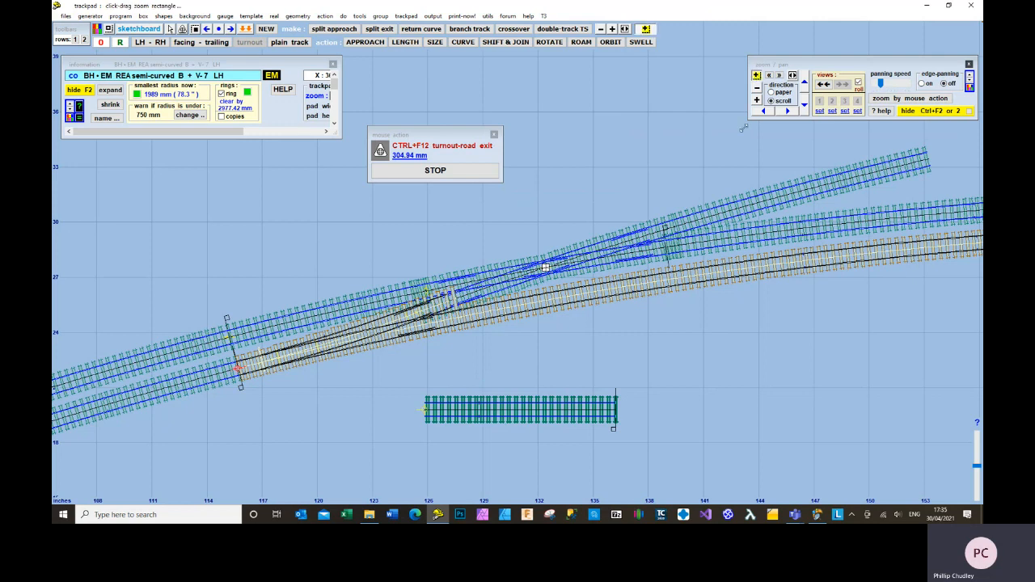
drag(393, 255, 511, 357)
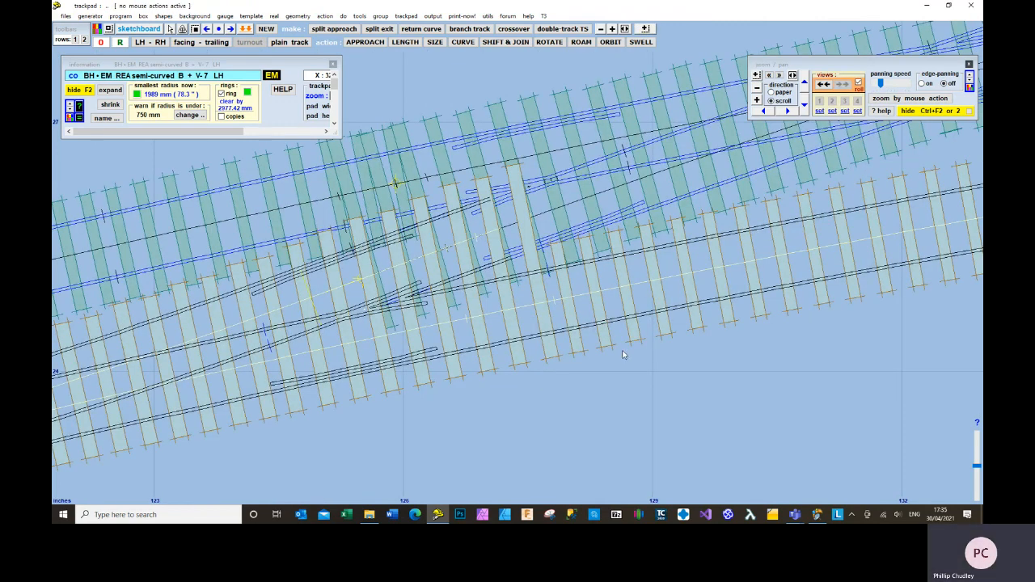
click(325, 16)
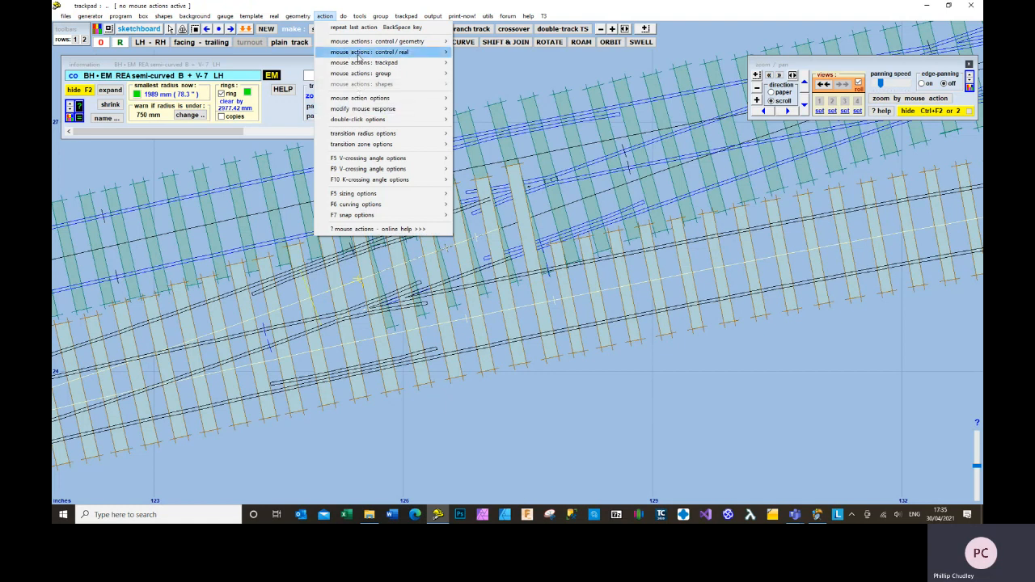
mouse_move(369, 100)
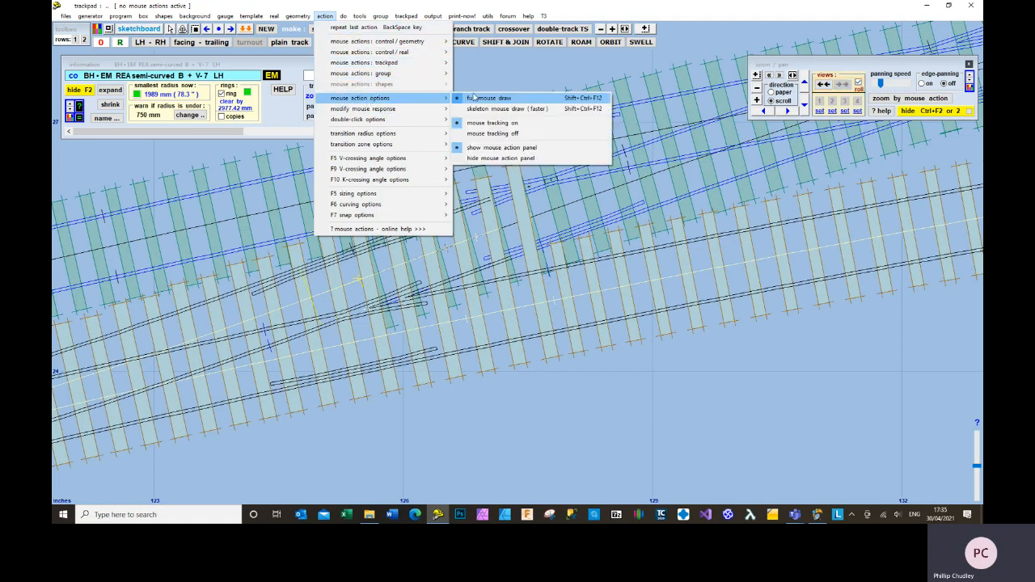
mouse_move(392, 45)
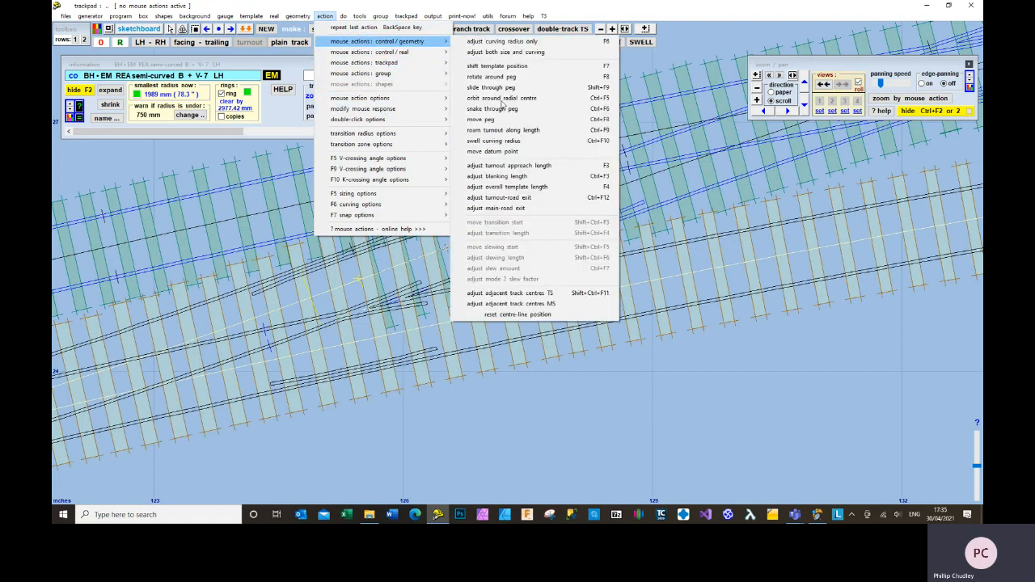
click(498, 199)
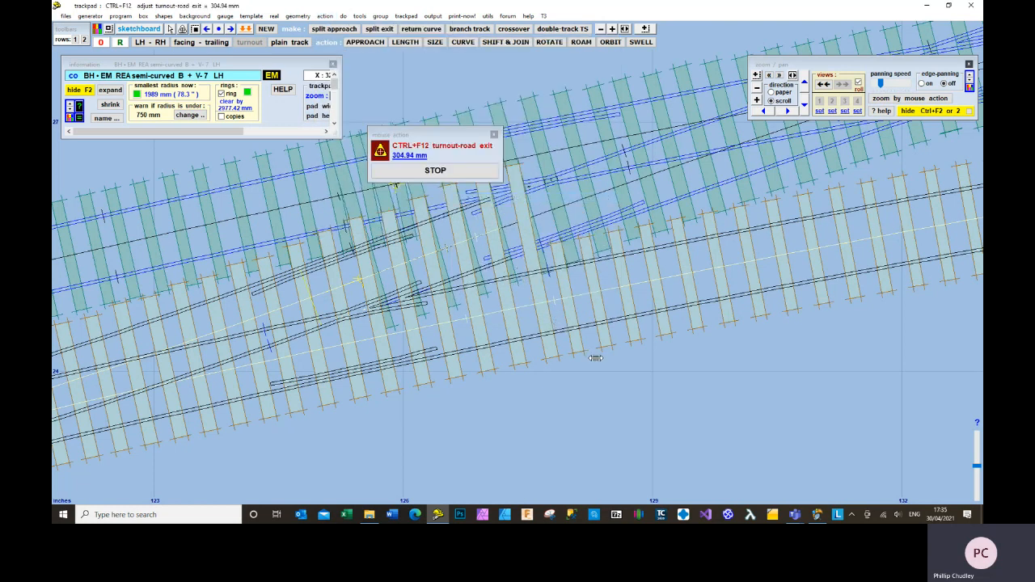
drag(525, 368, 415, 388)
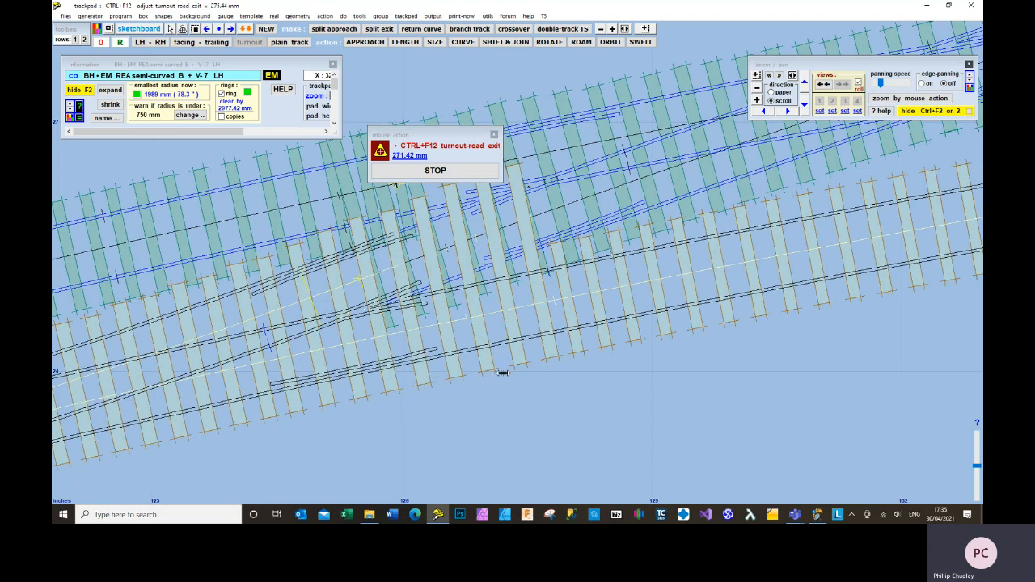
drag(437, 387, 503, 372)
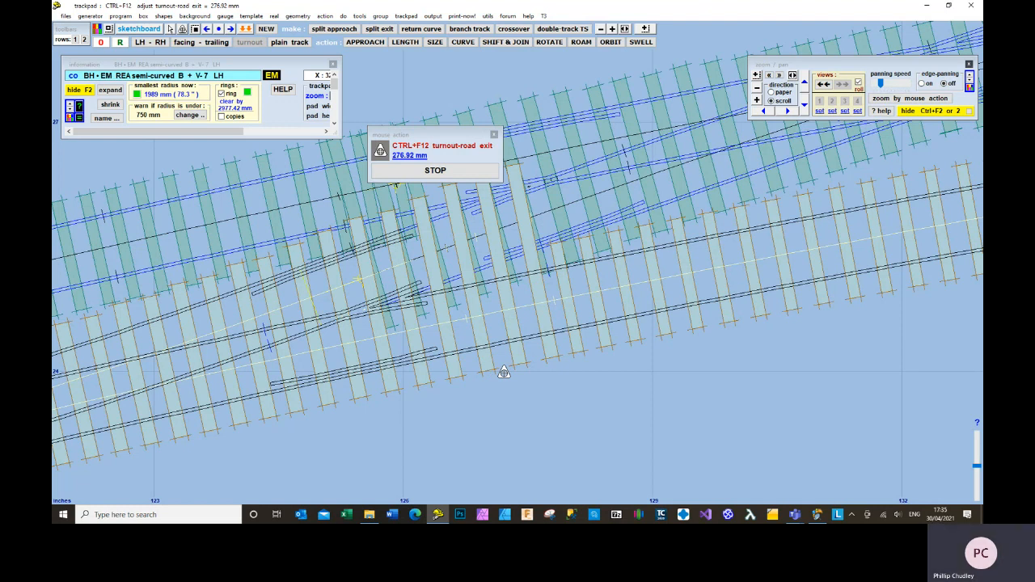
click(470, 173)
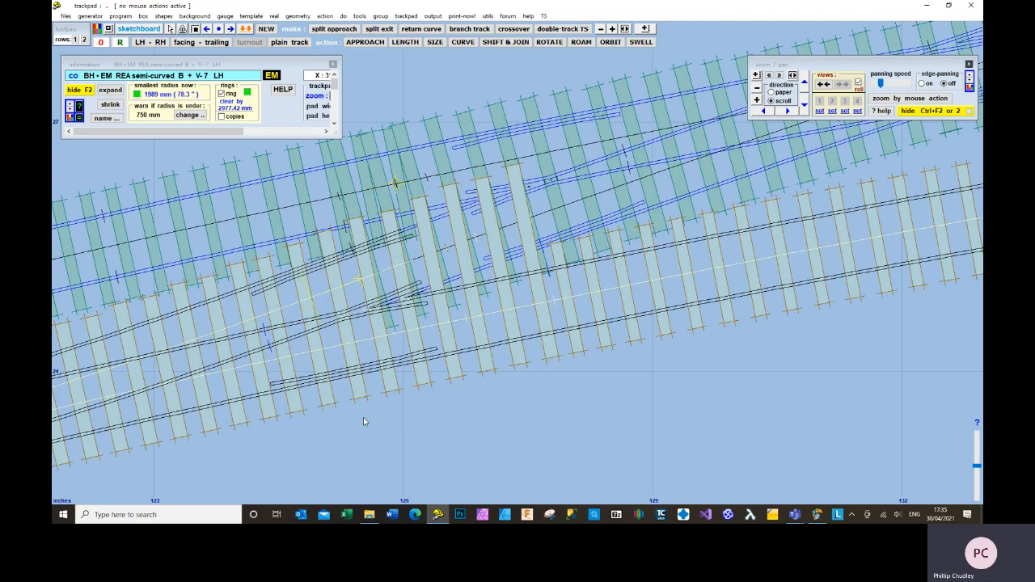
Examine the turnout's rails and timbers from the V-crossing back to the switch blade tips.
mouse_move(362, 421)
mouse_down()
mouse_move(453, 420)
mouse_move(552, 399)
mouse_up()
drag(407, 447, 512, 426)
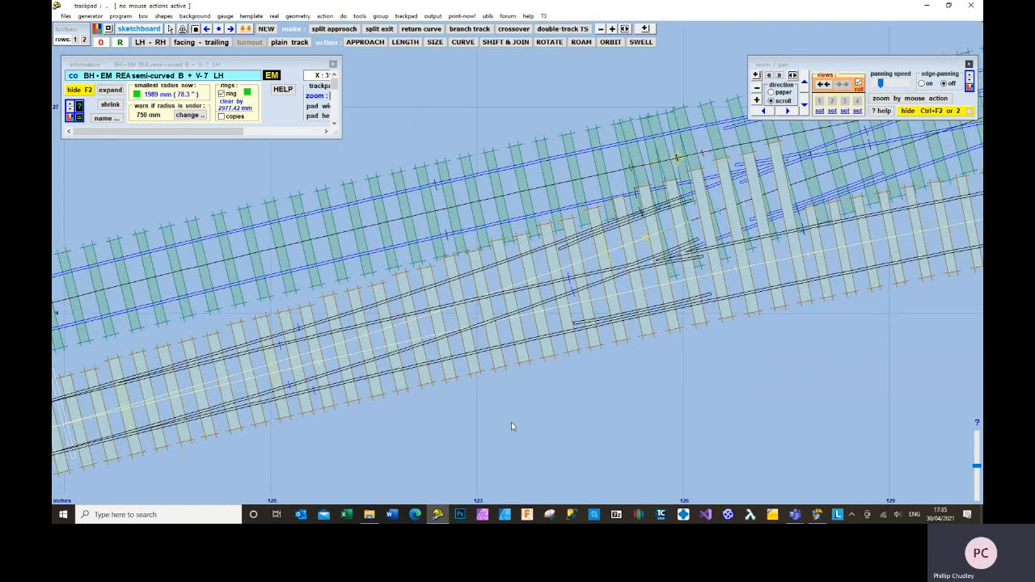
scroll(511, 426, down, 1)
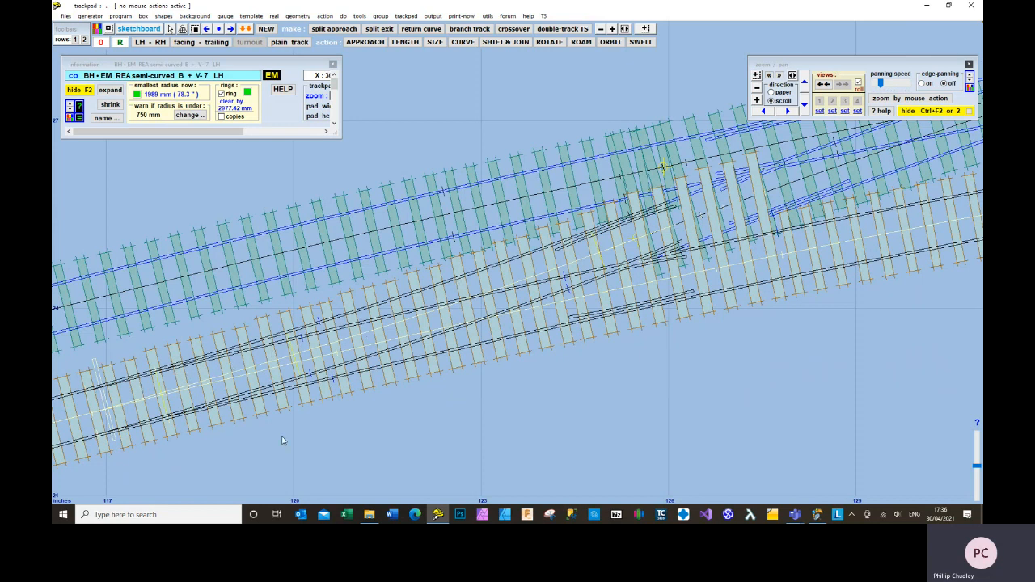
drag(269, 453, 374, 438)
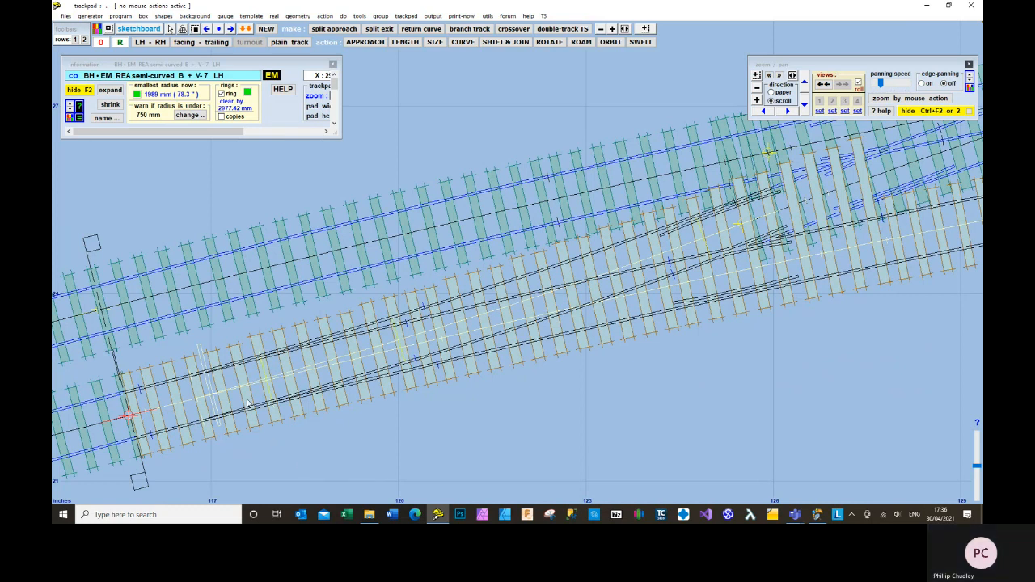
scroll(231, 377, up, 1)
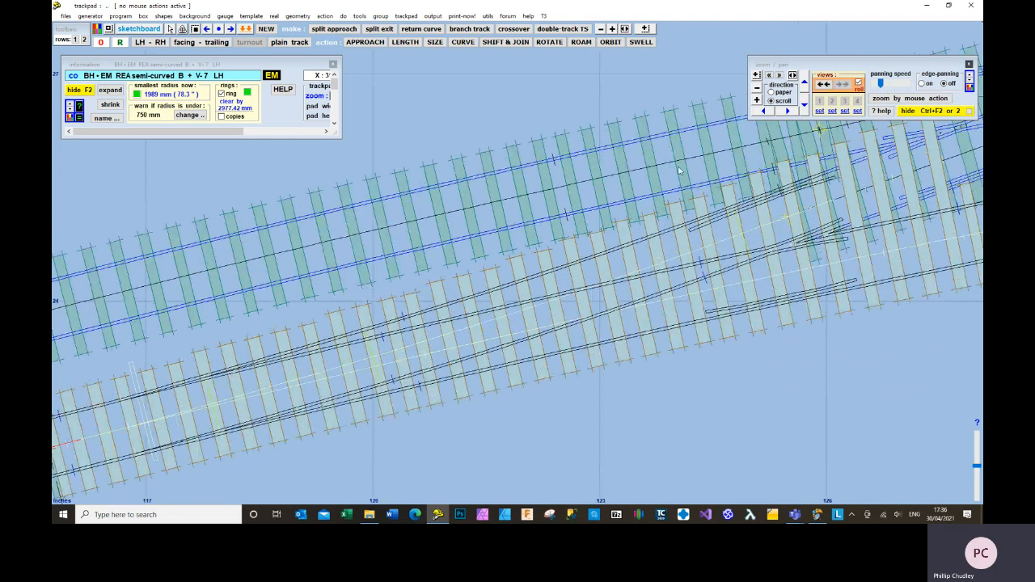
click(756, 74)
drag(72, 378, 255, 417)
scroll(254, 416, up, 2)
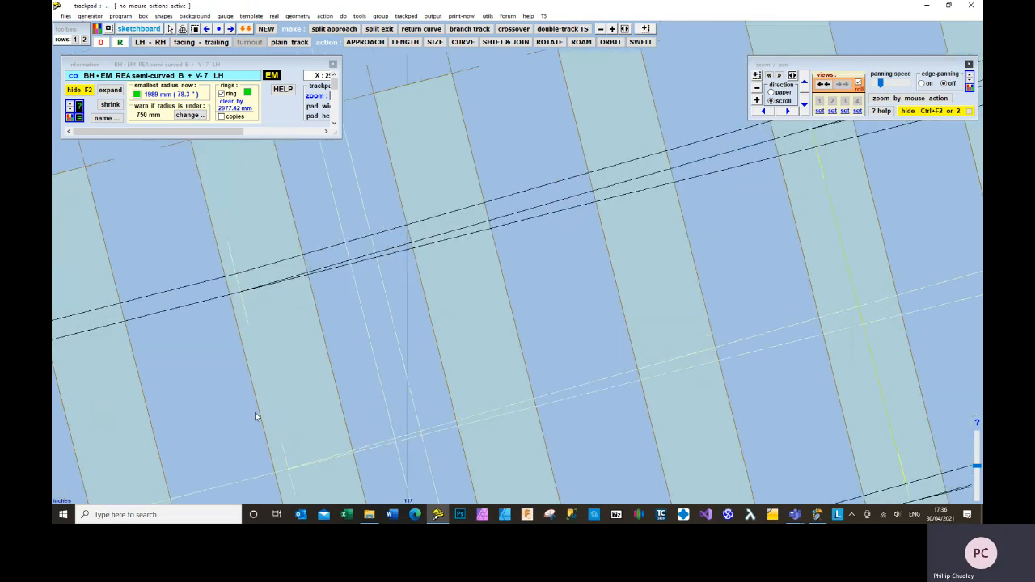
scroll(255, 417, down, 4)
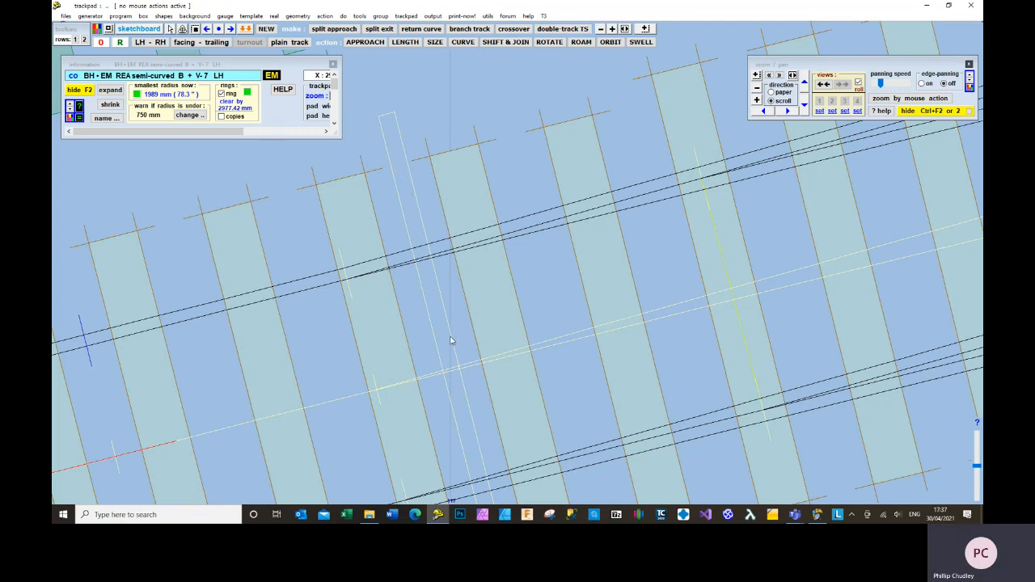
Examine how the turnout's rails and timbers run into and overlap the adjoining half-diamond.
scroll(451, 340, down, 10)
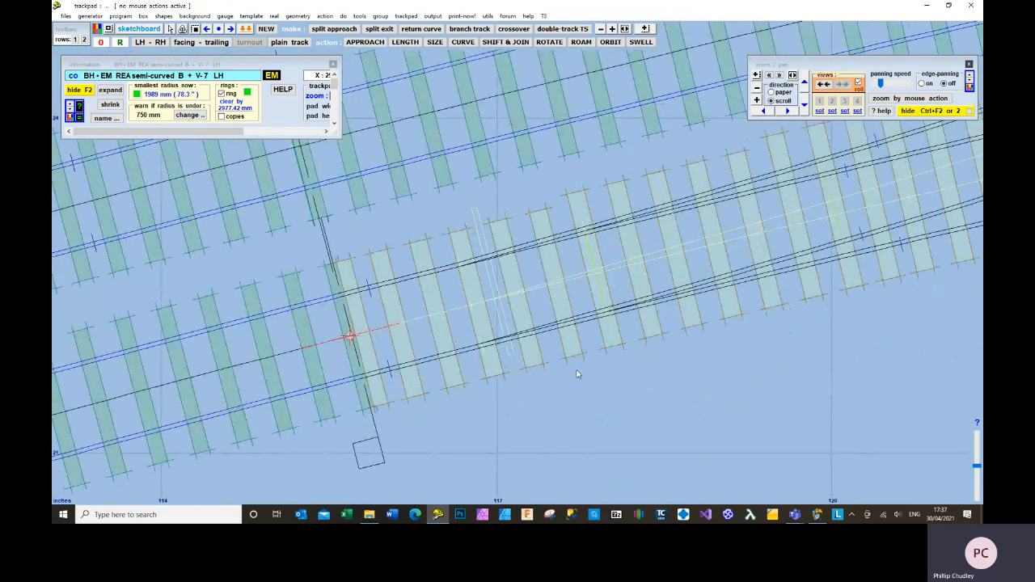
scroll(650, 370, down, 6)
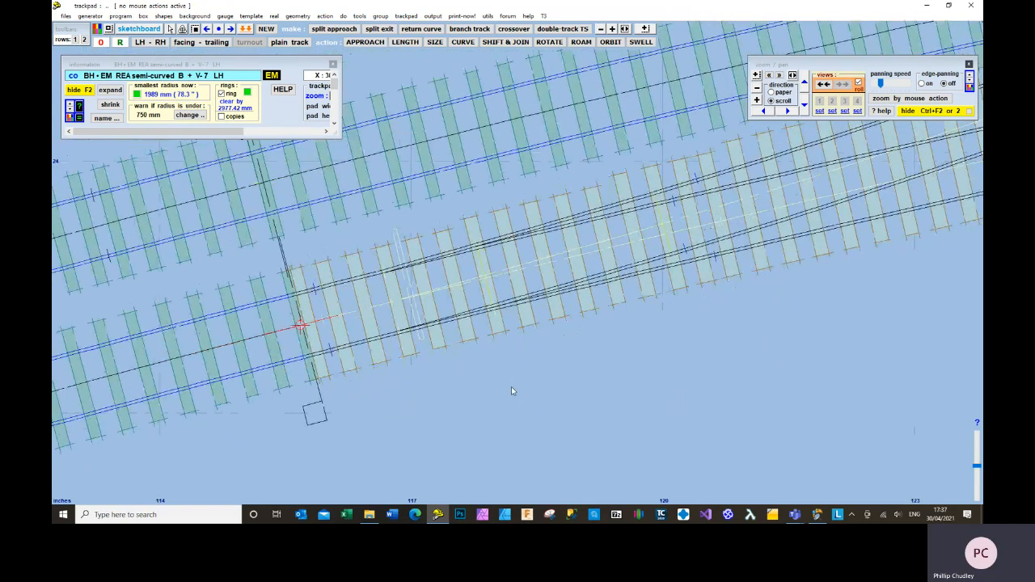
scroll(576, 361, down, 4)
scroll(534, 361, down, 3)
drag(699, 337, 548, 370)
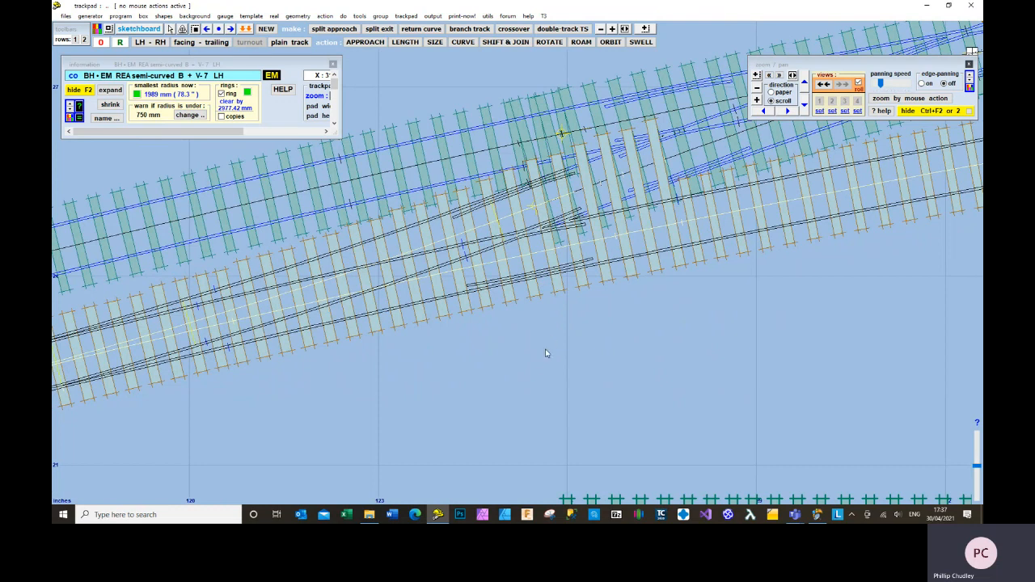
scroll(545, 353, up, 1)
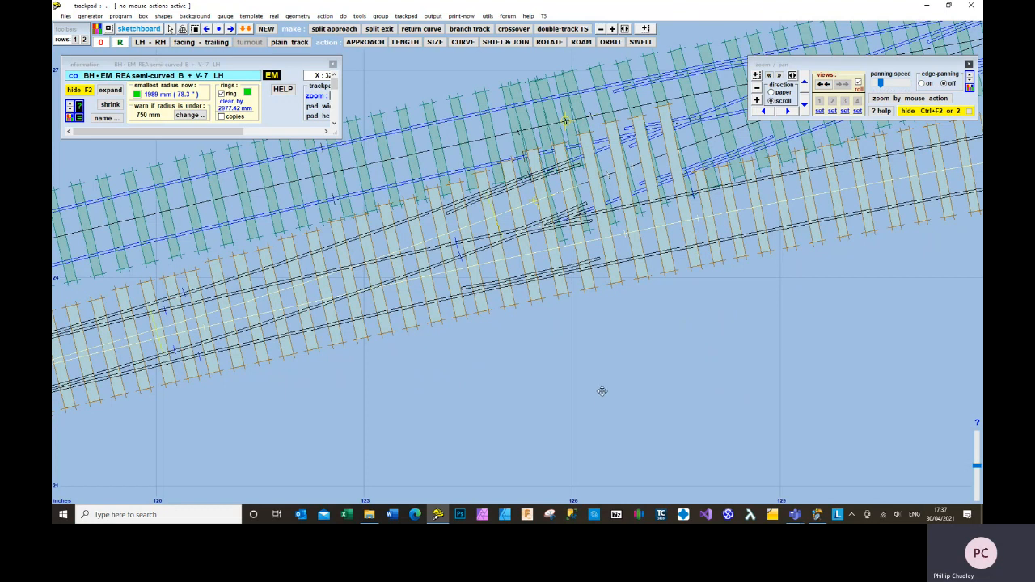
drag(601, 391, 529, 434)
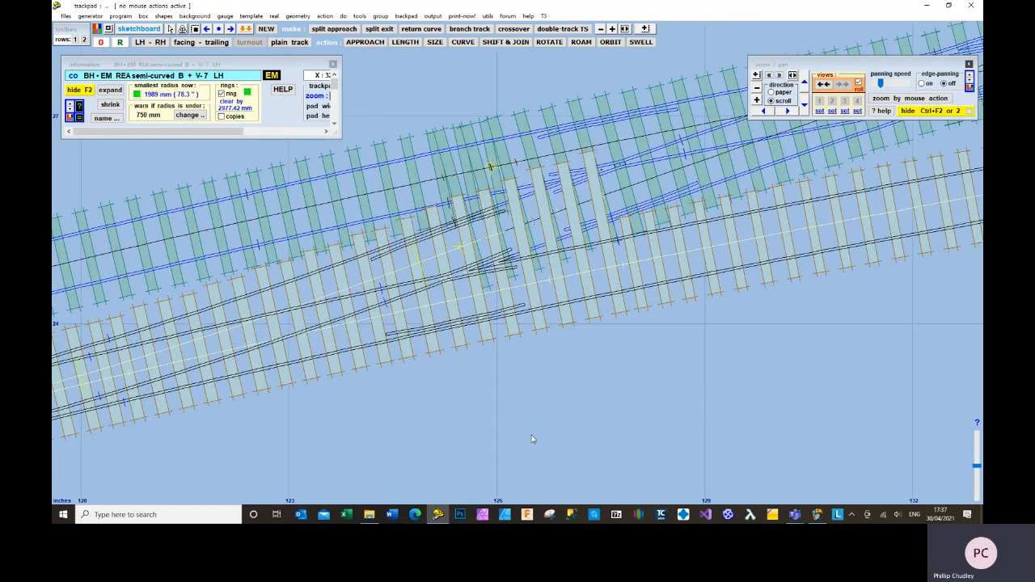
scroll(608, 409, down, 1)
drag(615, 387, 543, 423)
scroll(543, 422, down, 5)
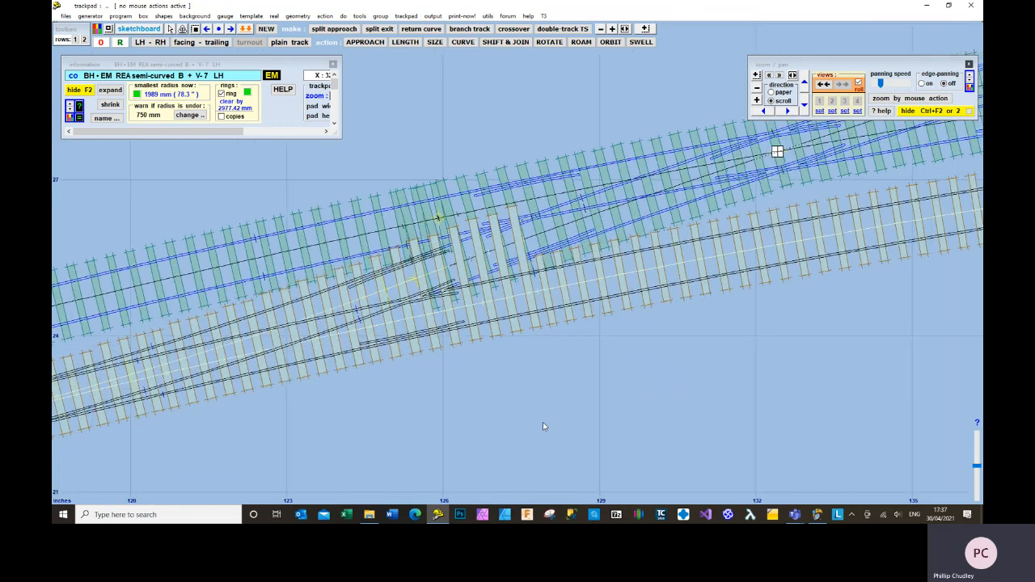
drag(602, 389, 530, 413)
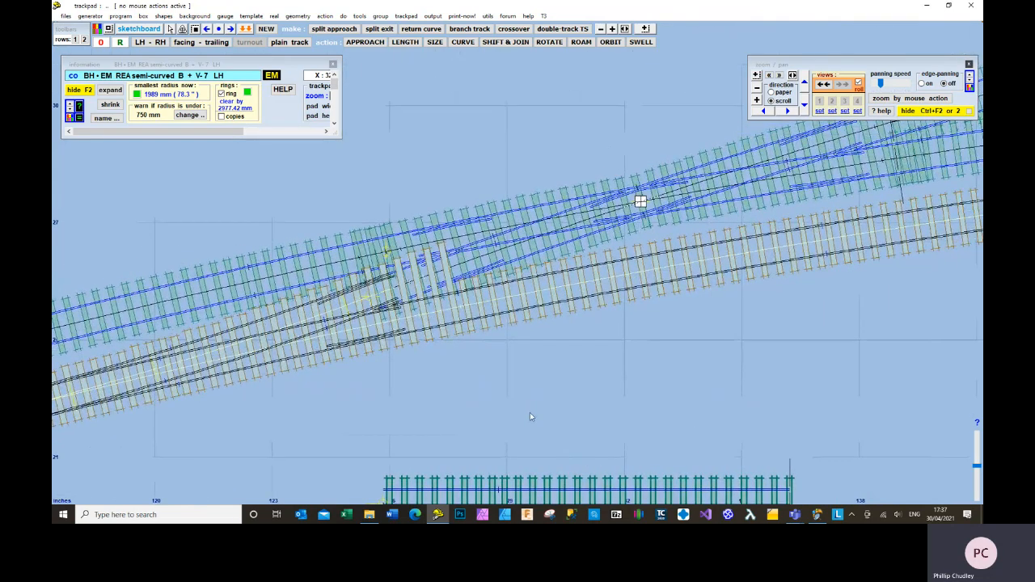
scroll(530, 413, down, 3)
drag(579, 380, 507, 393)
scroll(507, 393, down, 2)
scroll(508, 395, down, 1)
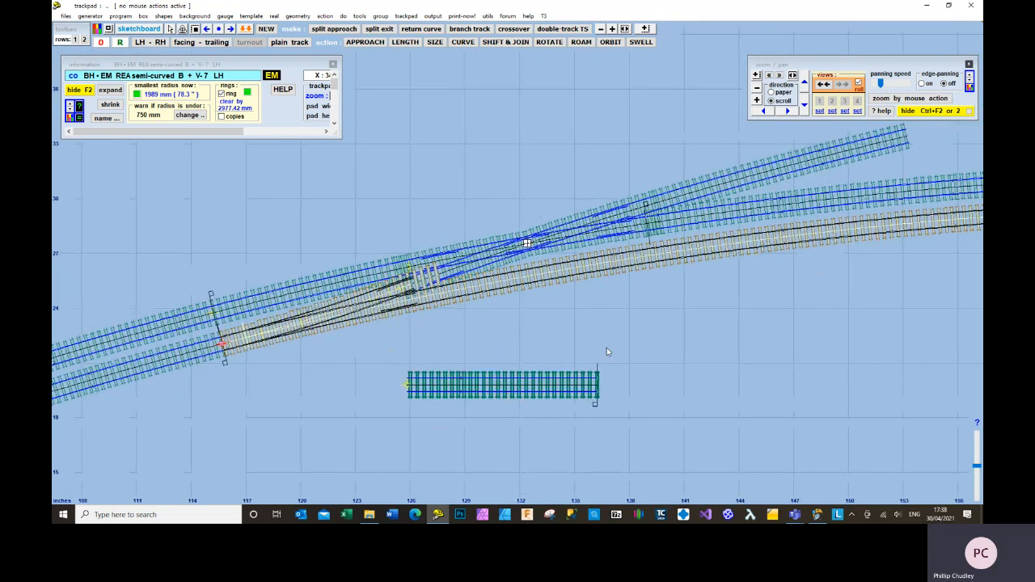
Open the template options for PL014, the long upper main plain track beyond the diamond-crossing.
scroll(607, 347, down, 1)
drag(741, 323, 636, 324)
scroll(635, 325, down, 2)
drag(704, 326, 532, 335)
scroll(533, 334, down, 2)
scroll(532, 335, down, 1)
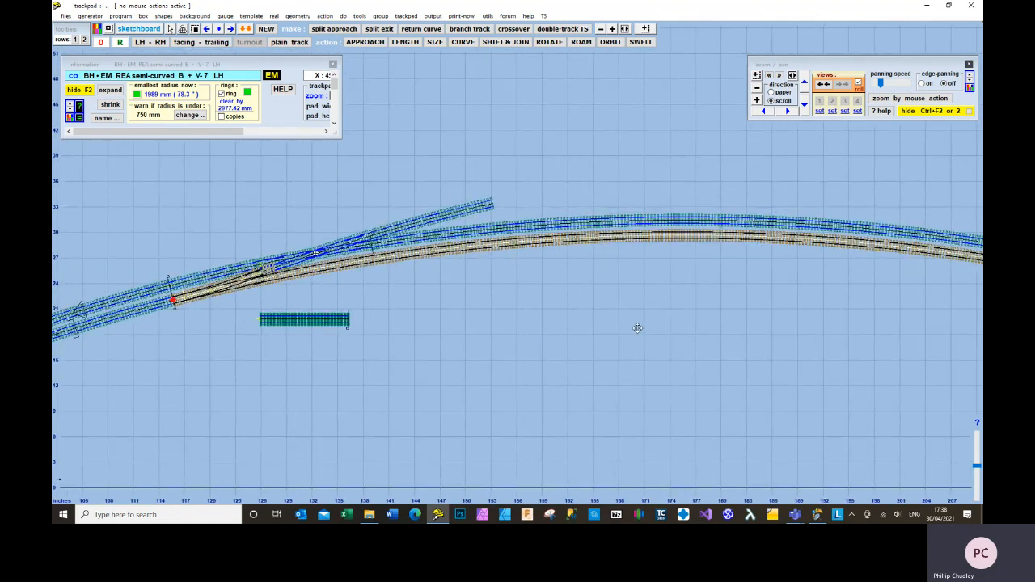
drag(638, 328, 607, 335)
scroll(607, 332, down, 2)
scroll(608, 332, down, 1)
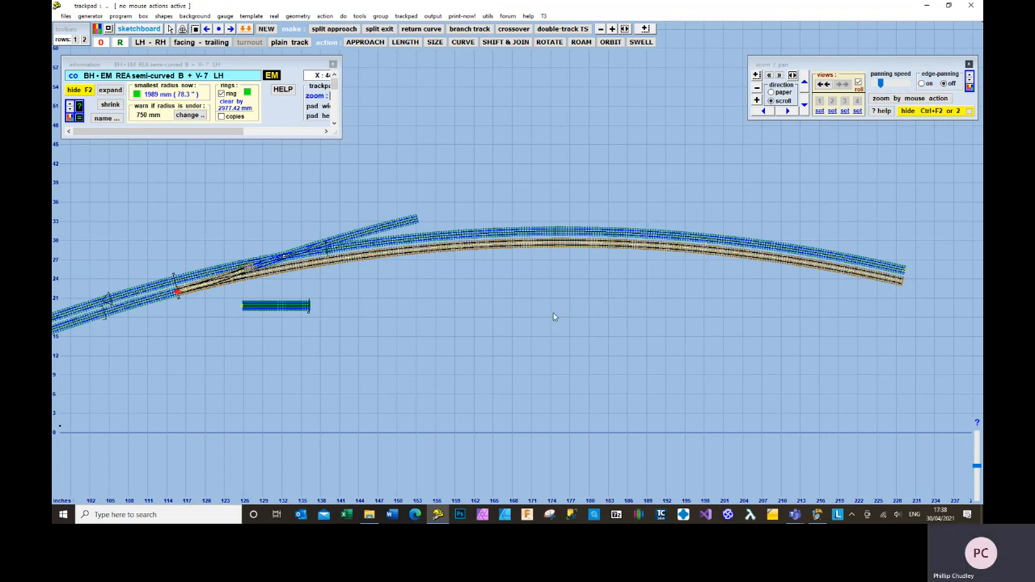
click(685, 239)
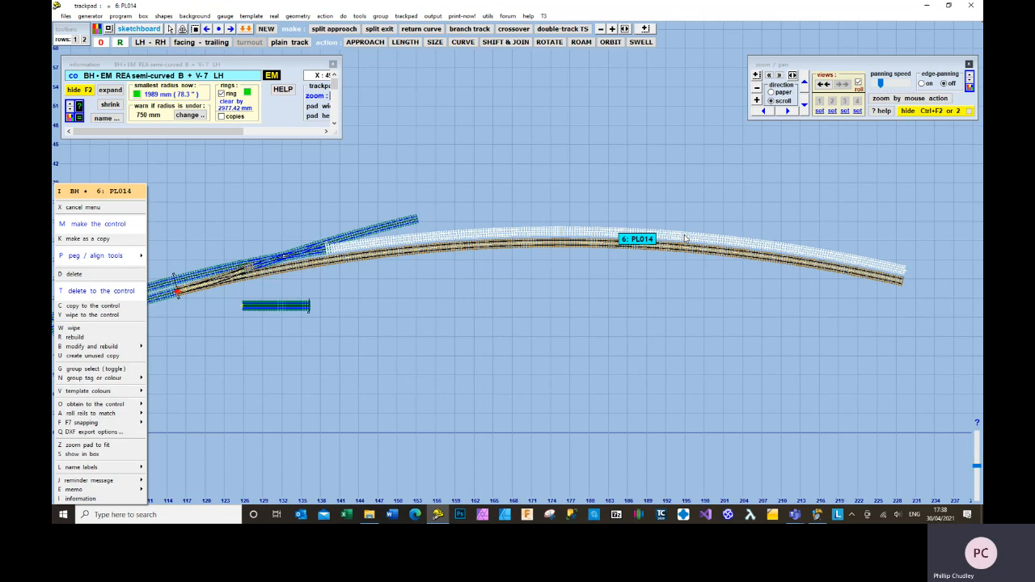
Make curved plain-track template PL014 the control template and add a main-side platform to it.
key(m)
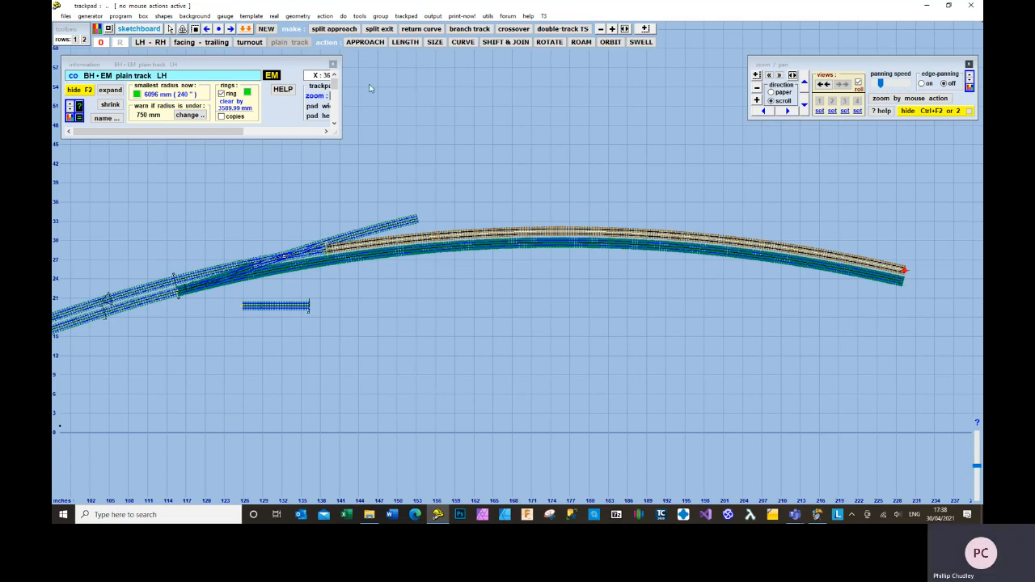
click(274, 17)
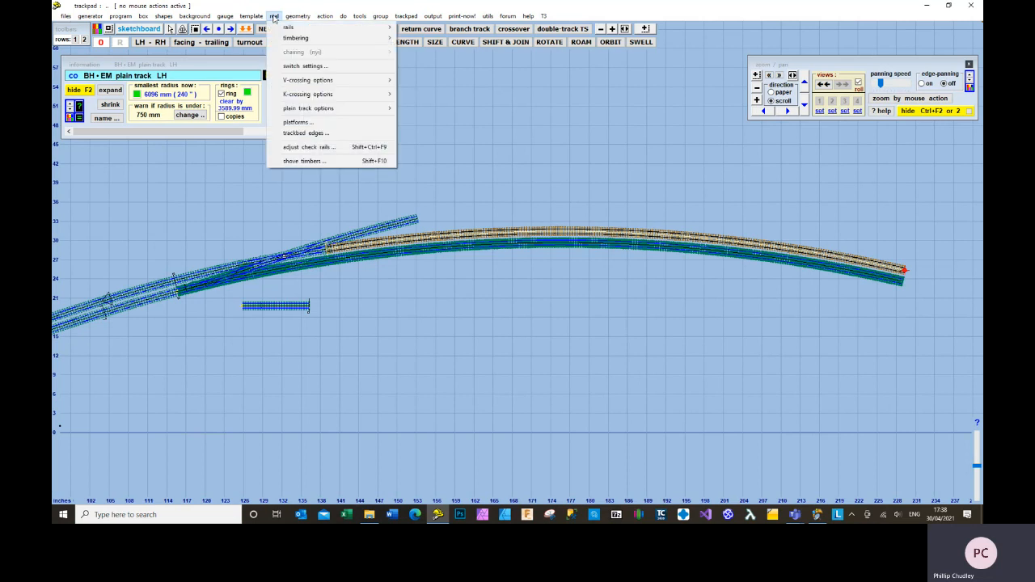
click(297, 123)
drag(302, 128, 528, 123)
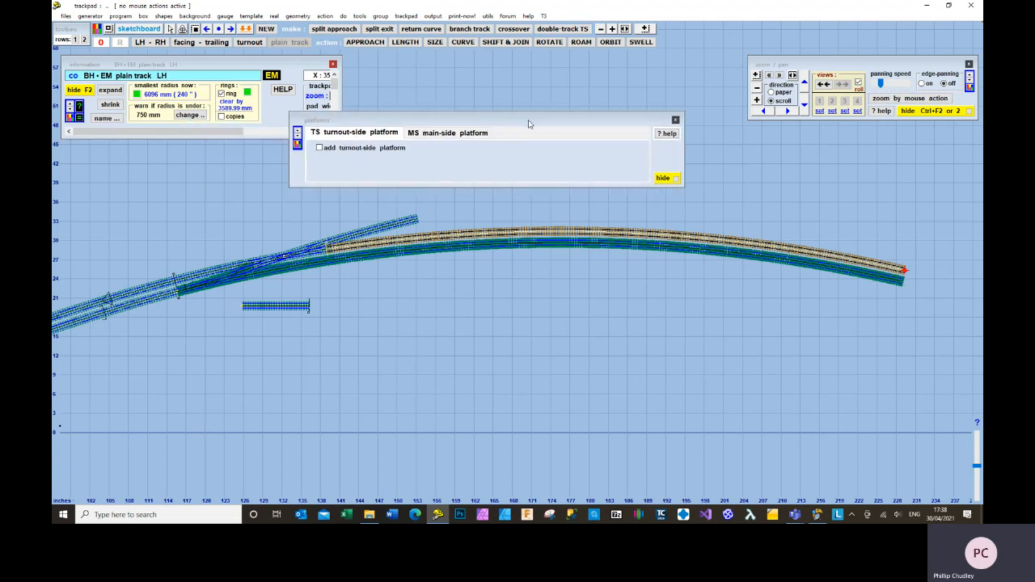
click(430, 134)
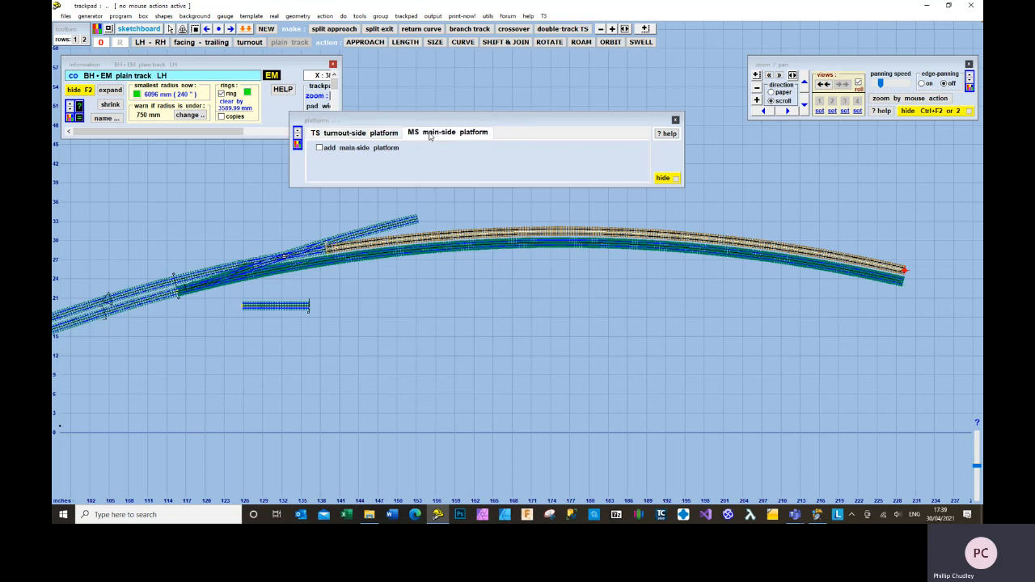
click(320, 148)
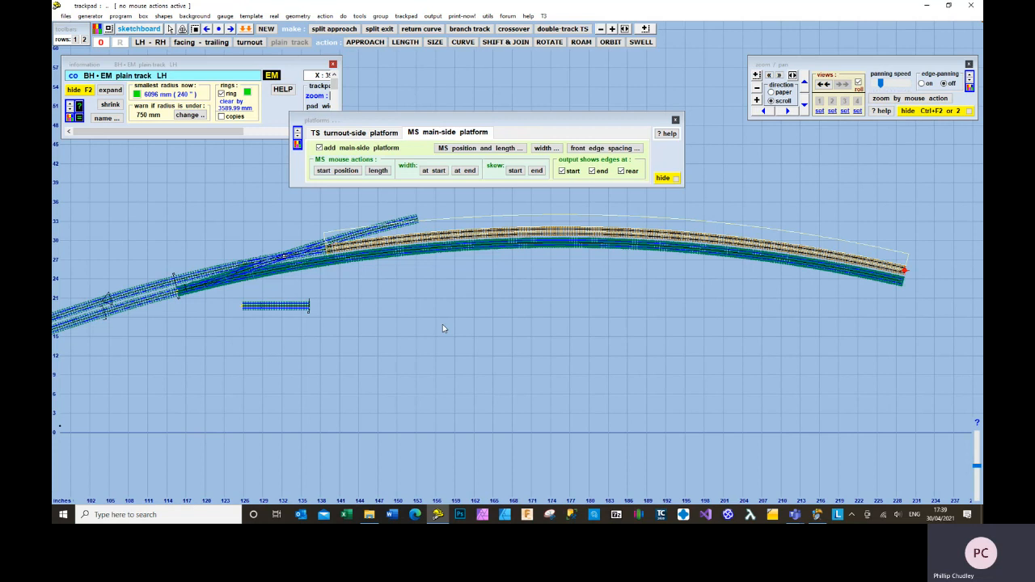
Set the main-side platform's starting width and ending width to 240 inches each.
click(433, 171)
click(424, 158)
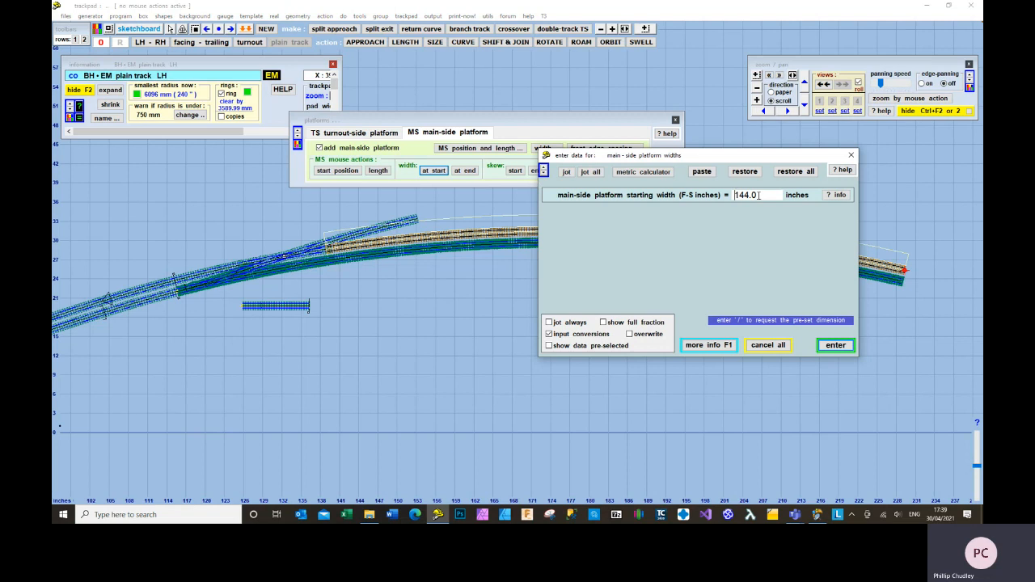
click(643, 171)
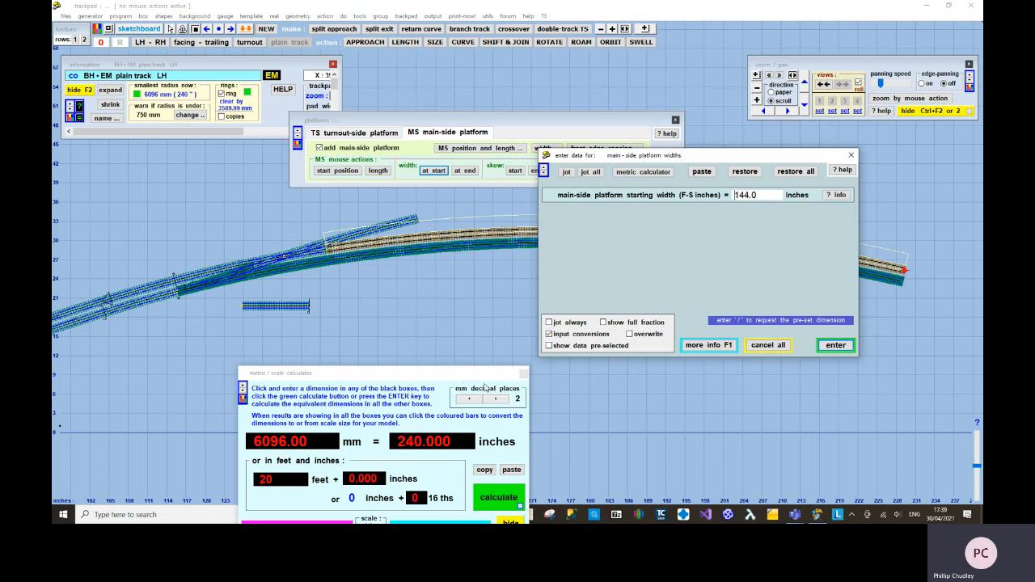
click(524, 374)
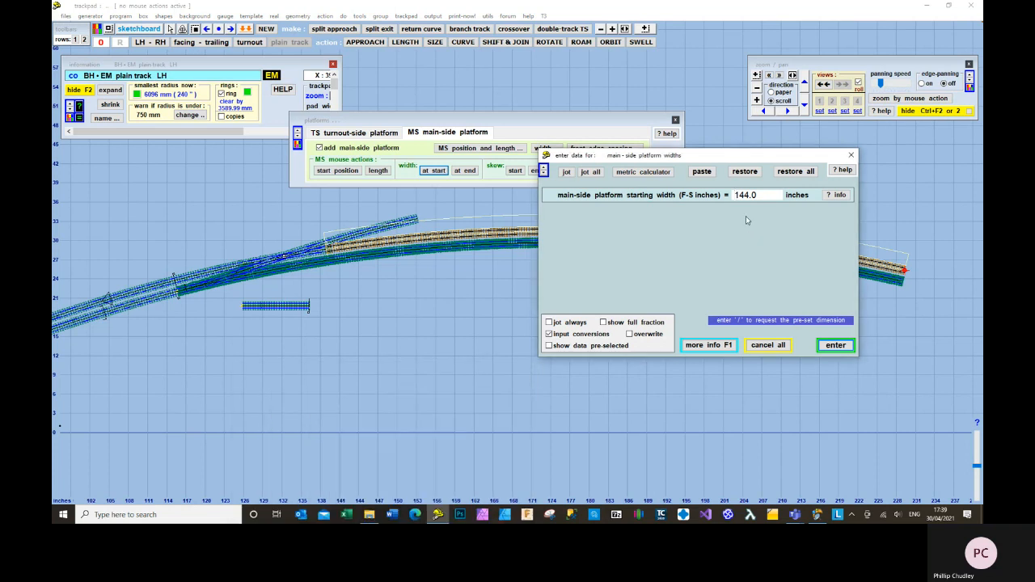
double_click(755, 194)
text(240)
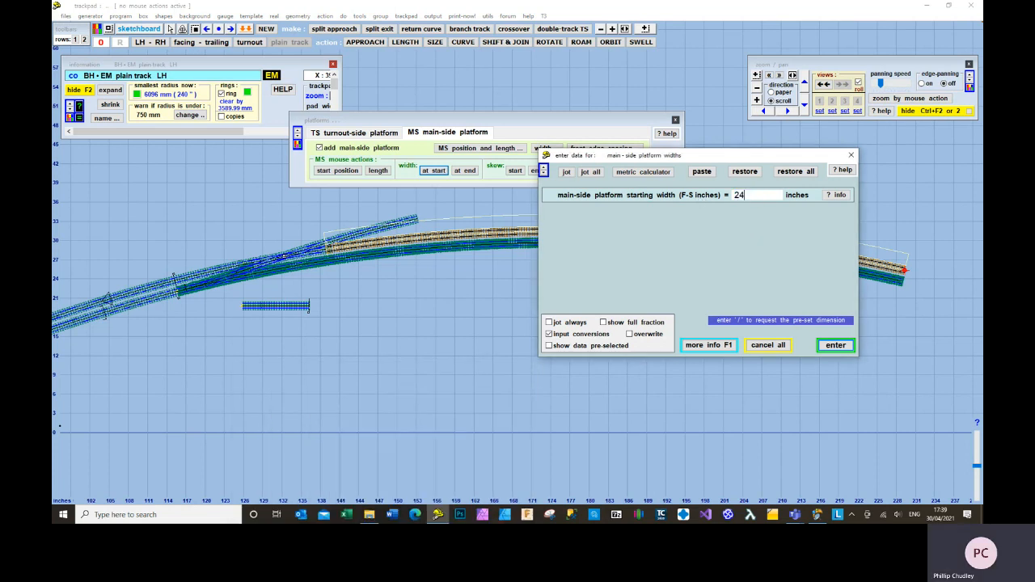
click(834, 348)
drag(765, 211, 704, 211)
text(240)
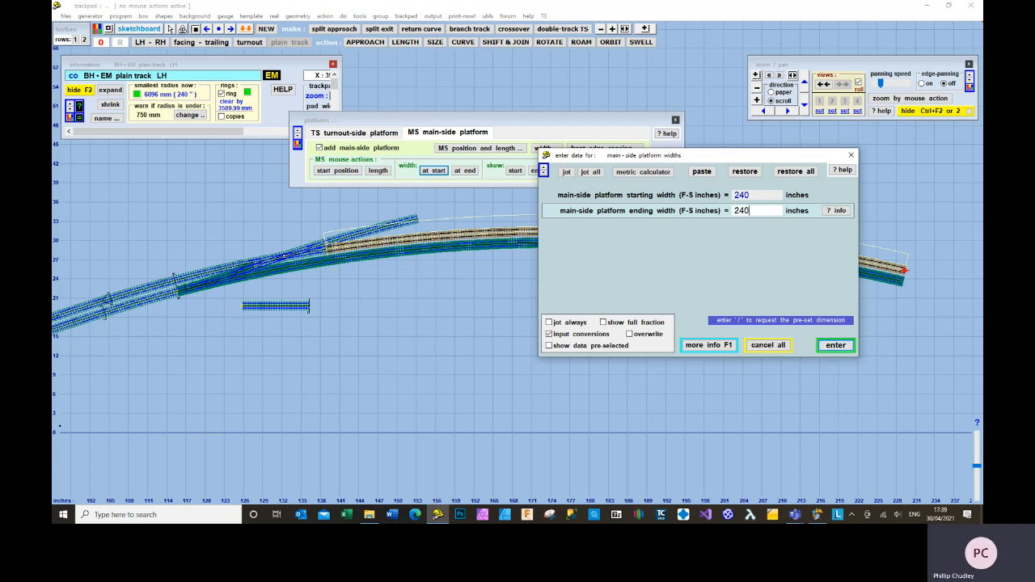
click(848, 346)
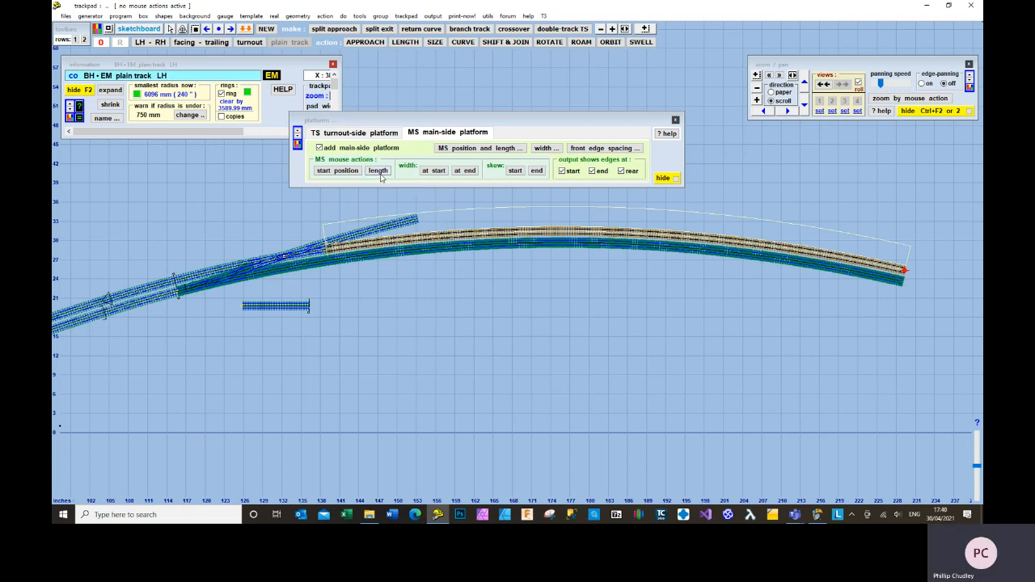
Shorten the main-side platform to about 1493 mm, then close the platform settings.
click(377, 171)
drag(385, 303, 573, 288)
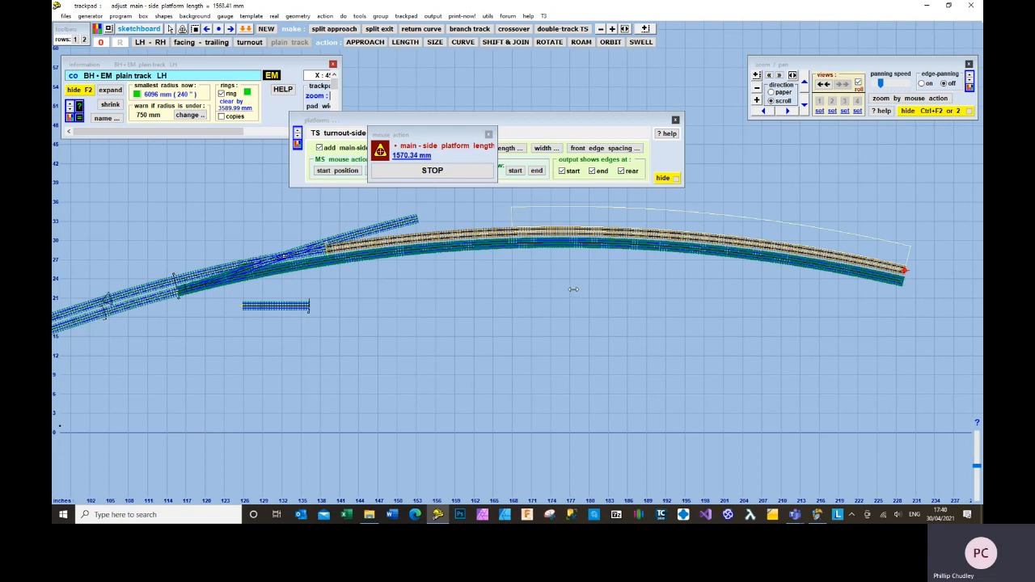
click(573, 289)
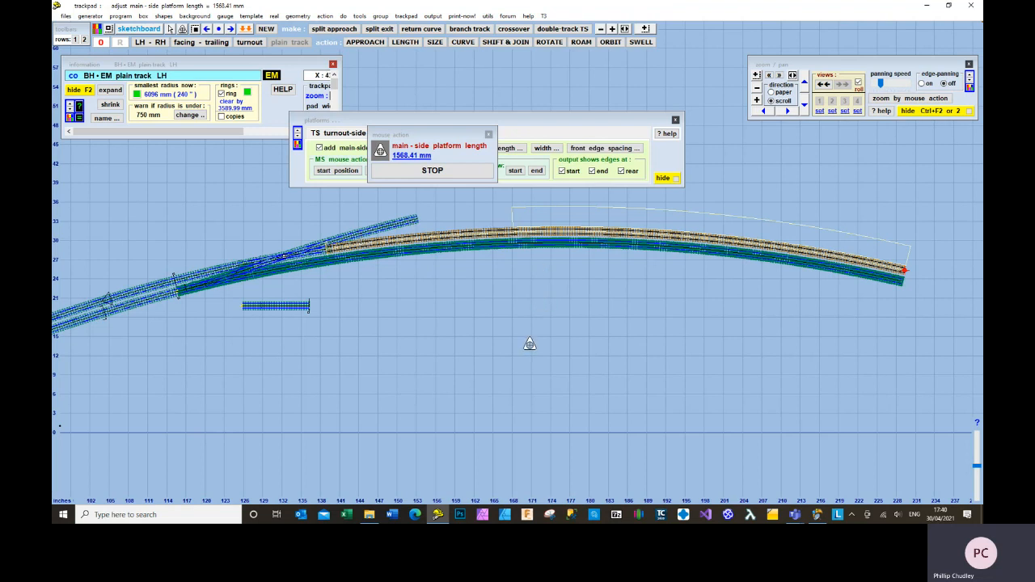
click(512, 325)
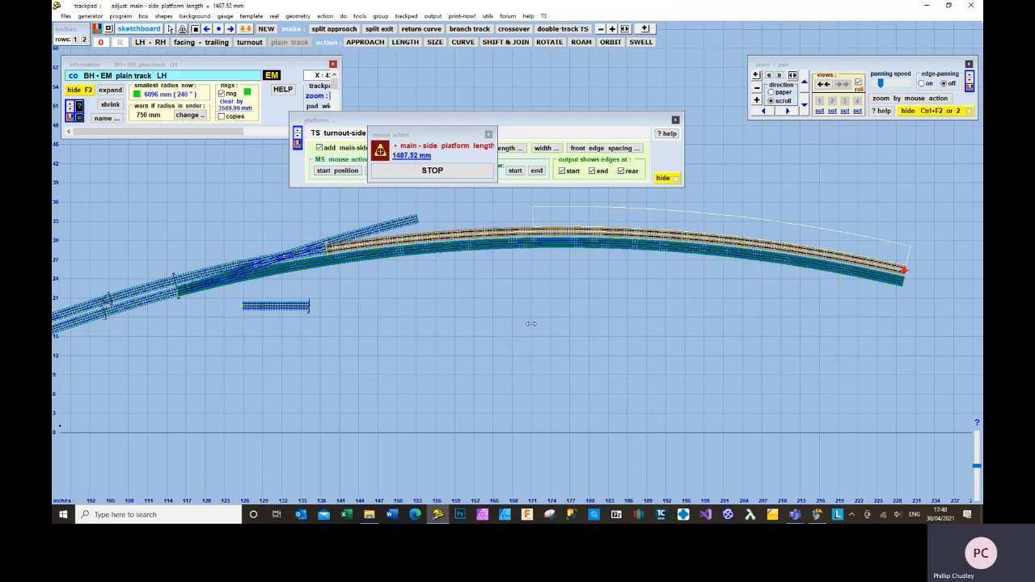
click(528, 323)
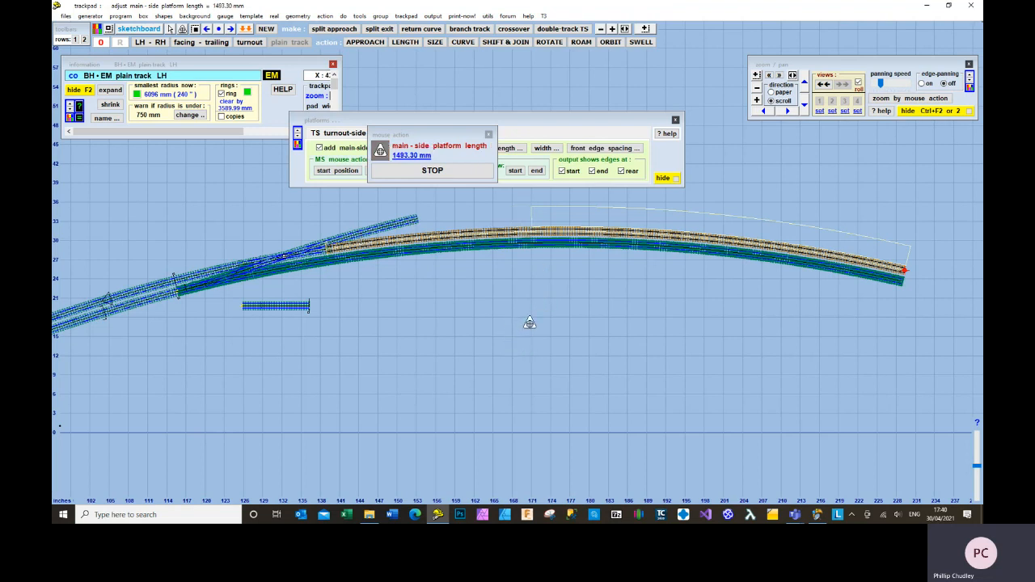
click(429, 170)
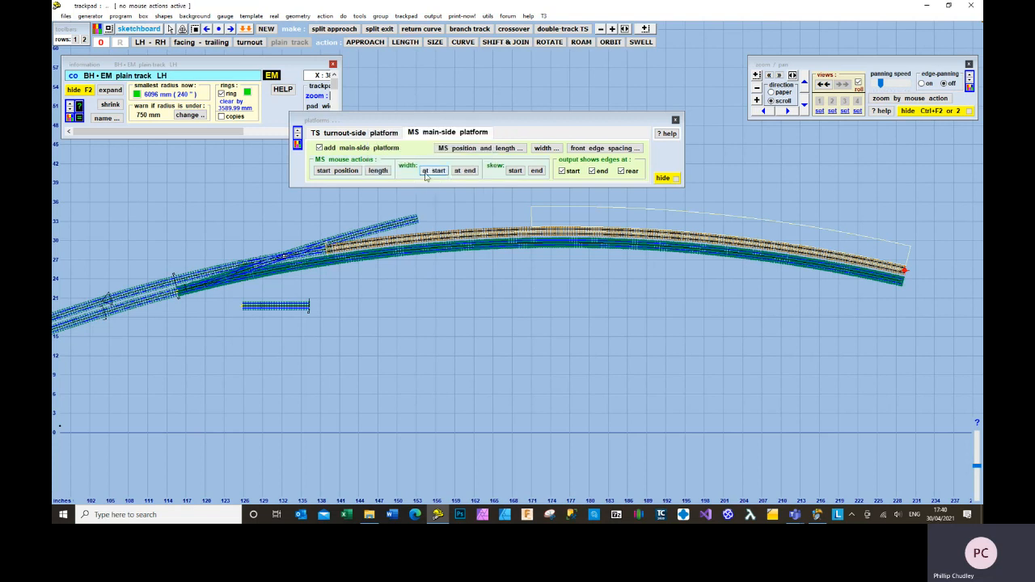
click(675, 119)
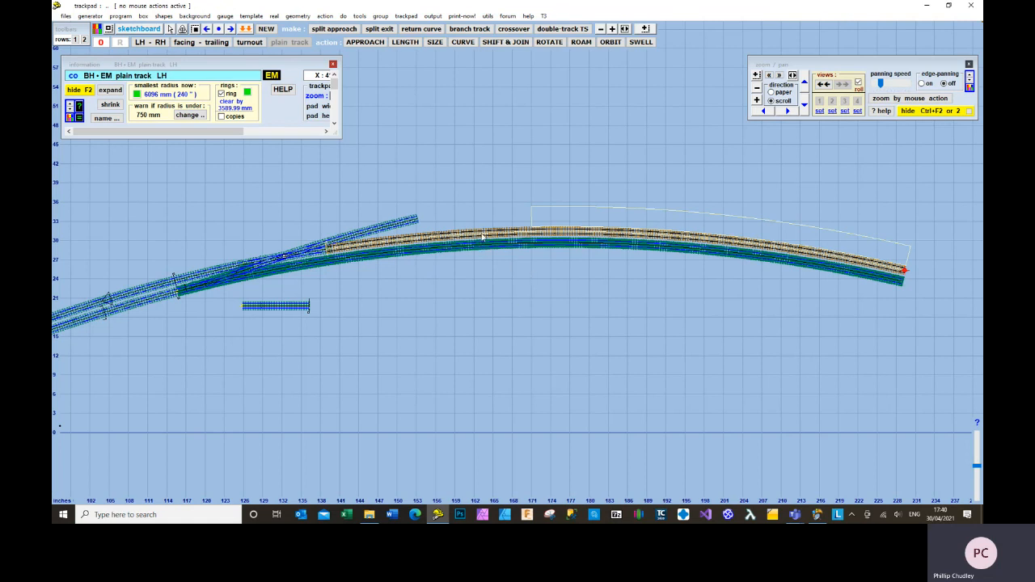
Make a double-track on the main side of the control template with a 72-inch way (44.67 mm track centres).
click(359, 15)
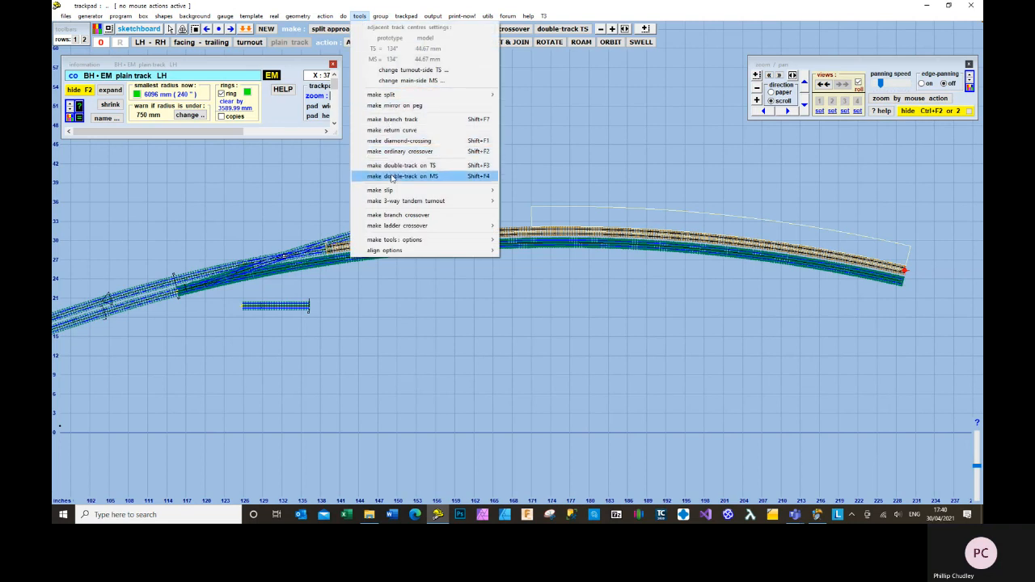
click(392, 177)
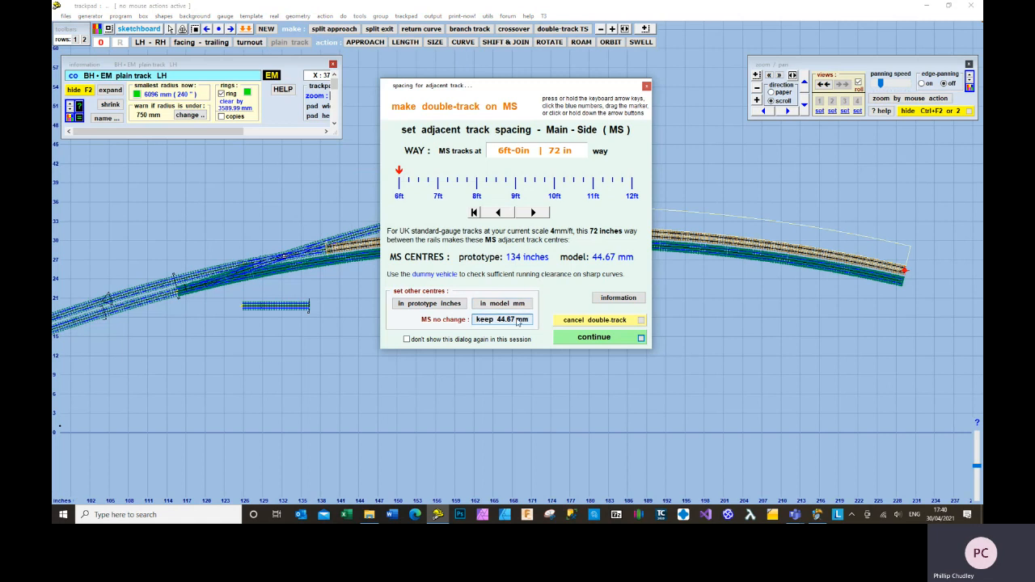
click(641, 338)
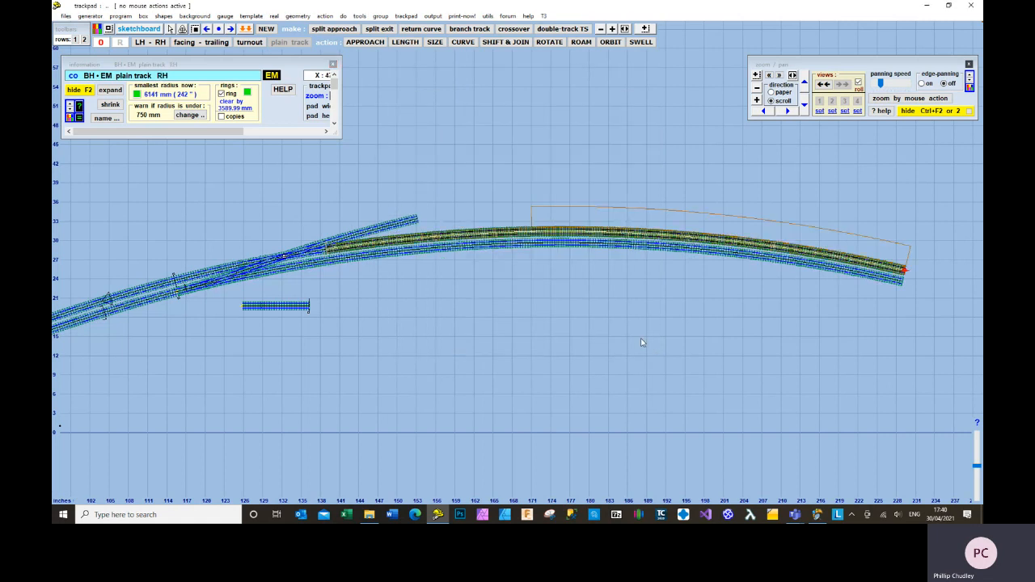
Shift the new main-side track outward so that it runs along the rear edge of the platform.
click(757, 75)
drag(838, 213, 931, 309)
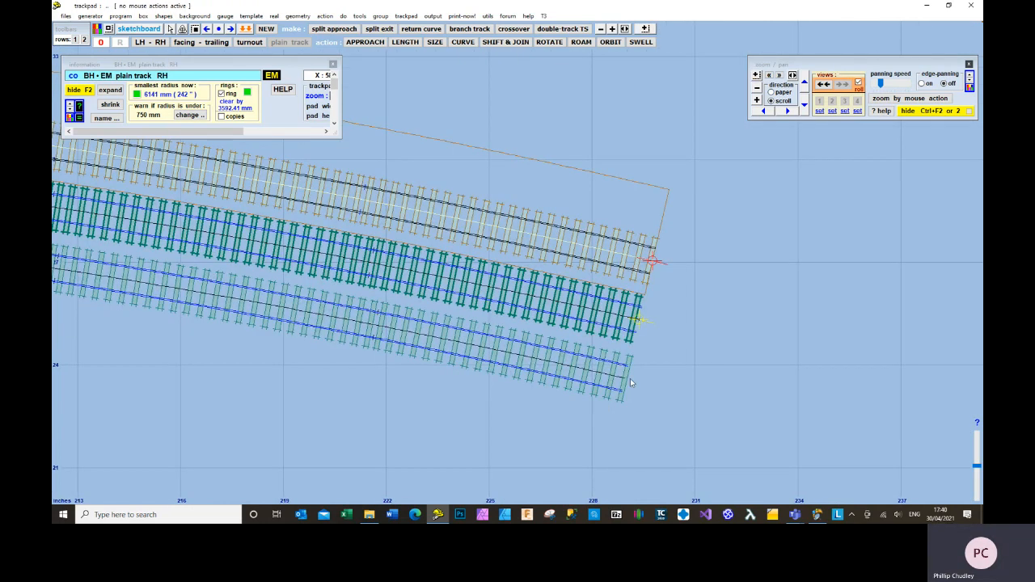
click(503, 42)
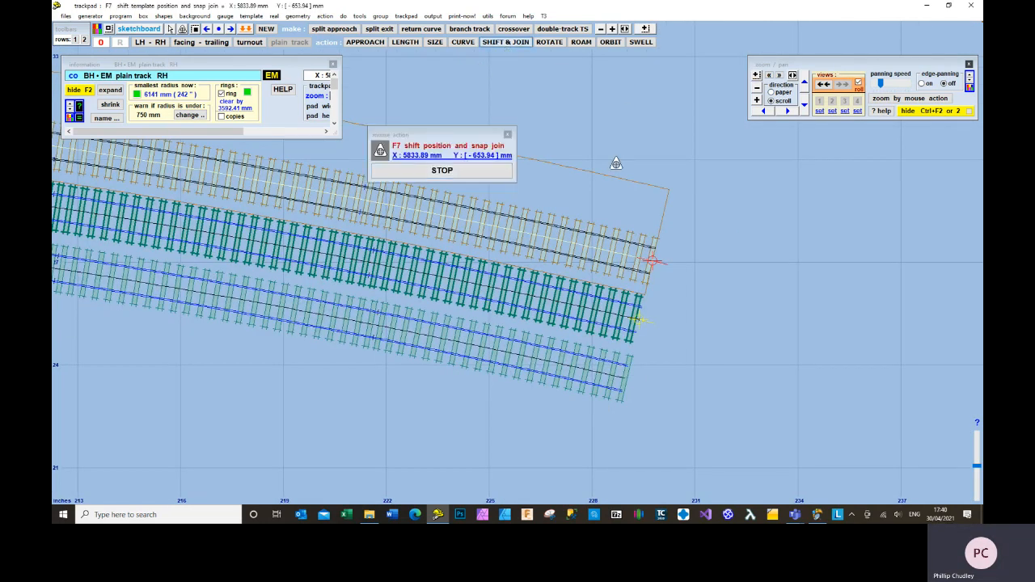
drag(665, 255, 687, 158)
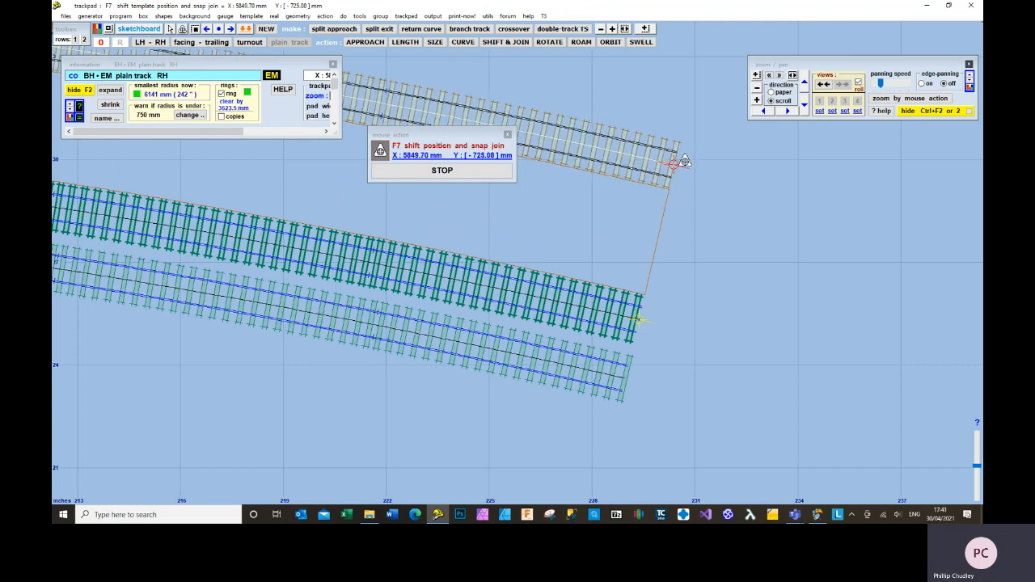
scroll(663, 218, down, 5)
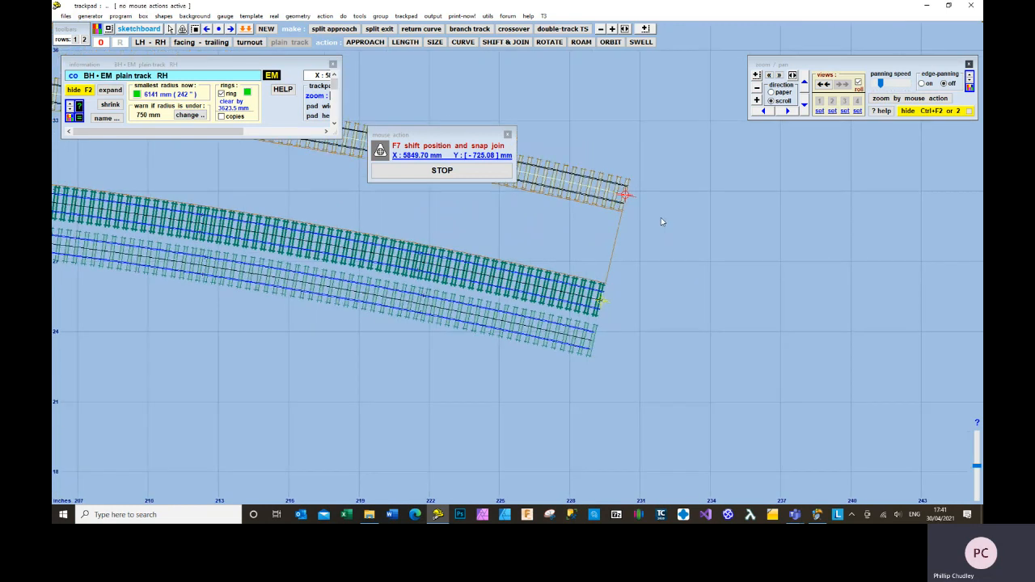
scroll(661, 222, down, 1)
drag(442, 377, 809, 379)
drag(292, 376, 515, 384)
drag(208, 381, 222, 382)
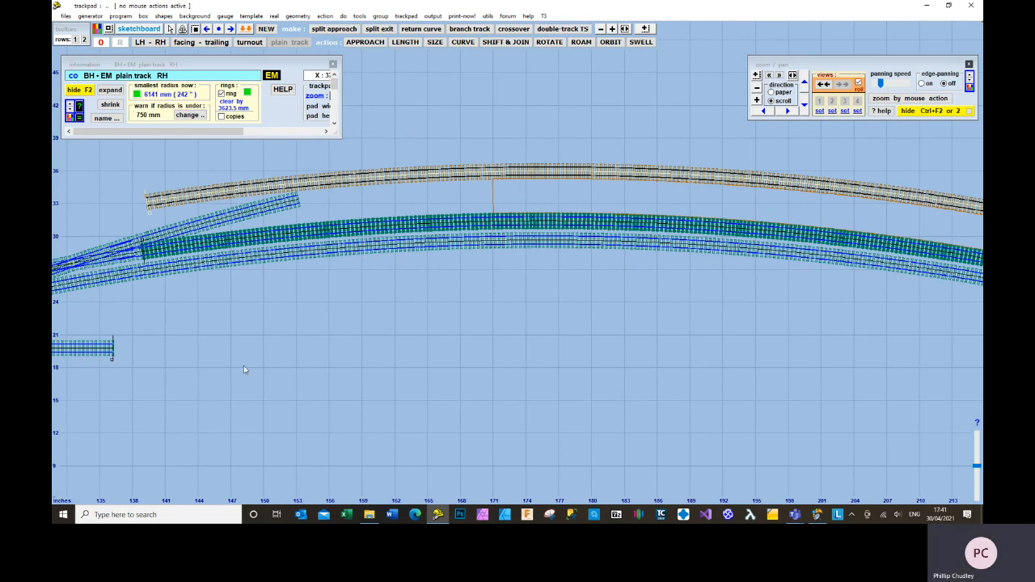
scroll(241, 370, down, 4)
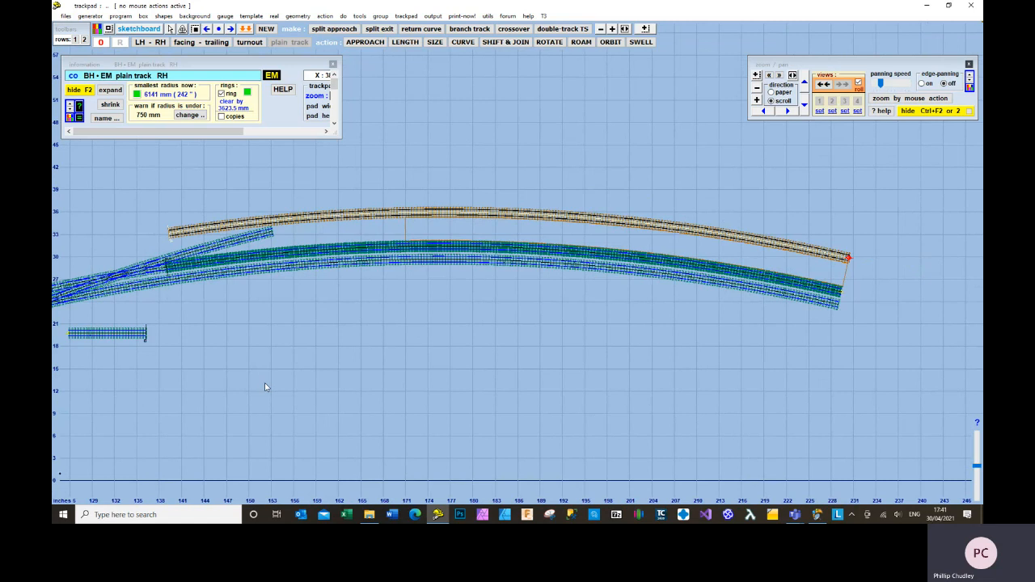
Make half-diamond template DR012 the control template and split off its exit track as plain track.
click(233, 244)
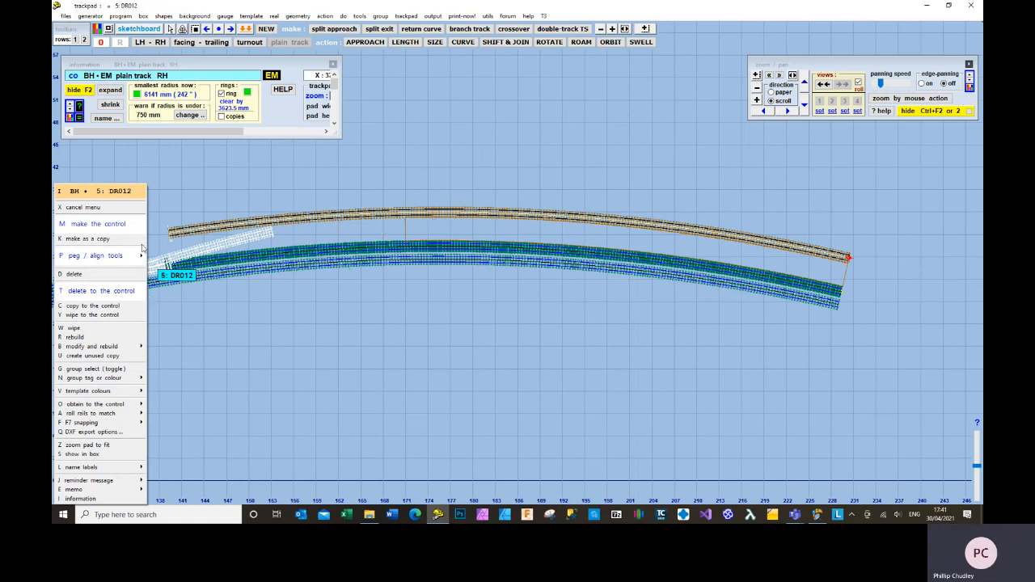
click(277, 375)
scroll(235, 369, down, 1)
drag(235, 369, 375, 367)
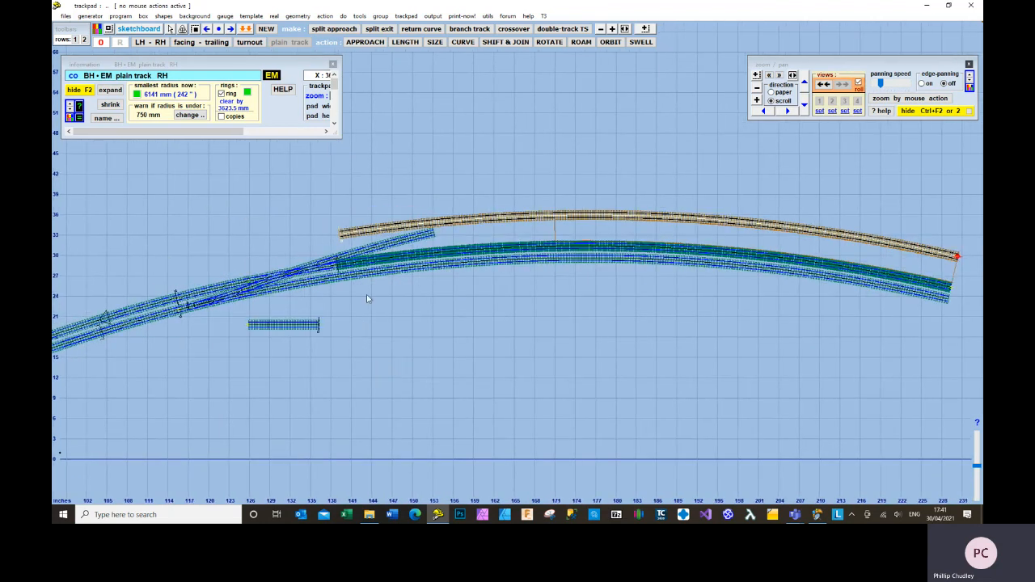
click(373, 246)
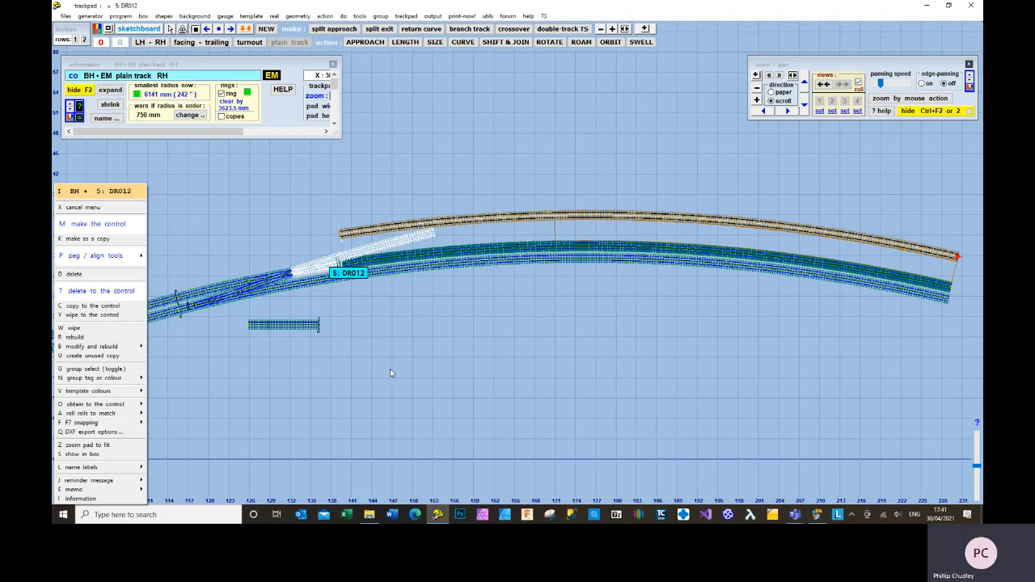
key(m)
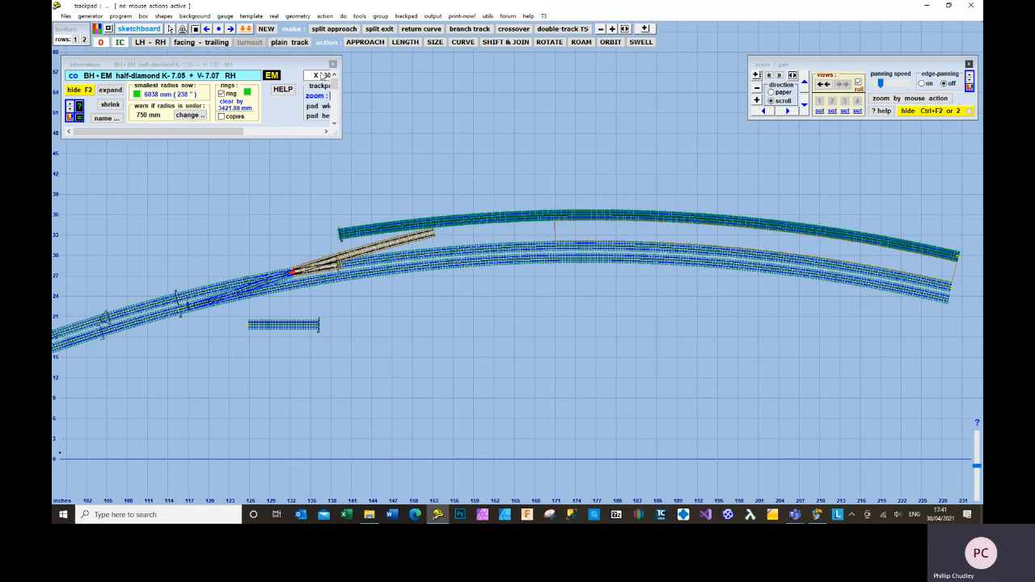
click(382, 30)
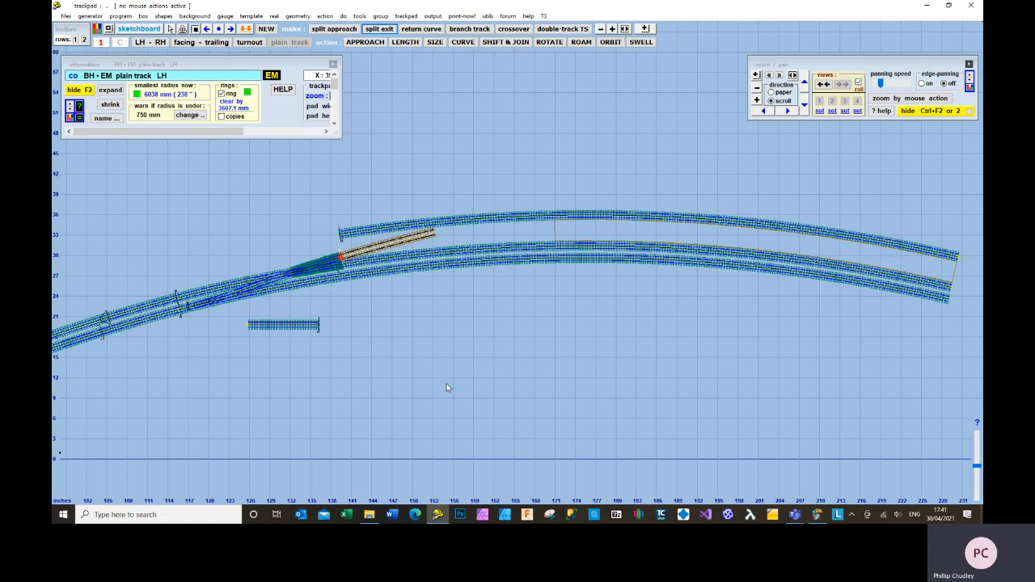
Lengthen the split exit track to about 1057 mm and curve it to a radius of about 4090 mm.
click(411, 43)
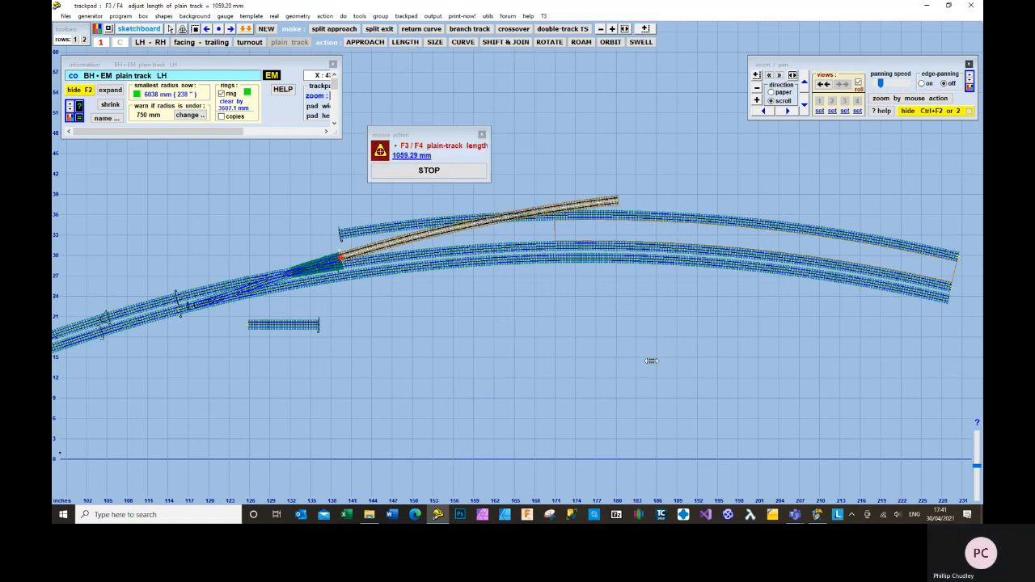
click(462, 42)
drag(646, 275, 641, 303)
Tighten the exit track's curve to a radius of about 3693 mm so its end meets the track behind the platform.
click(757, 76)
drag(551, 195, 663, 255)
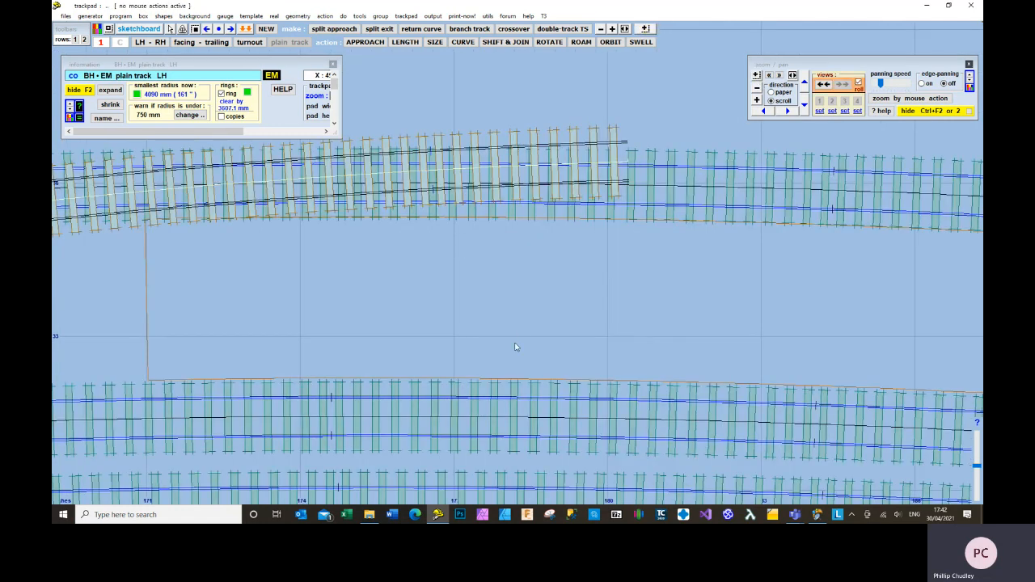
key(F6)
drag(526, 203, 529, 218)
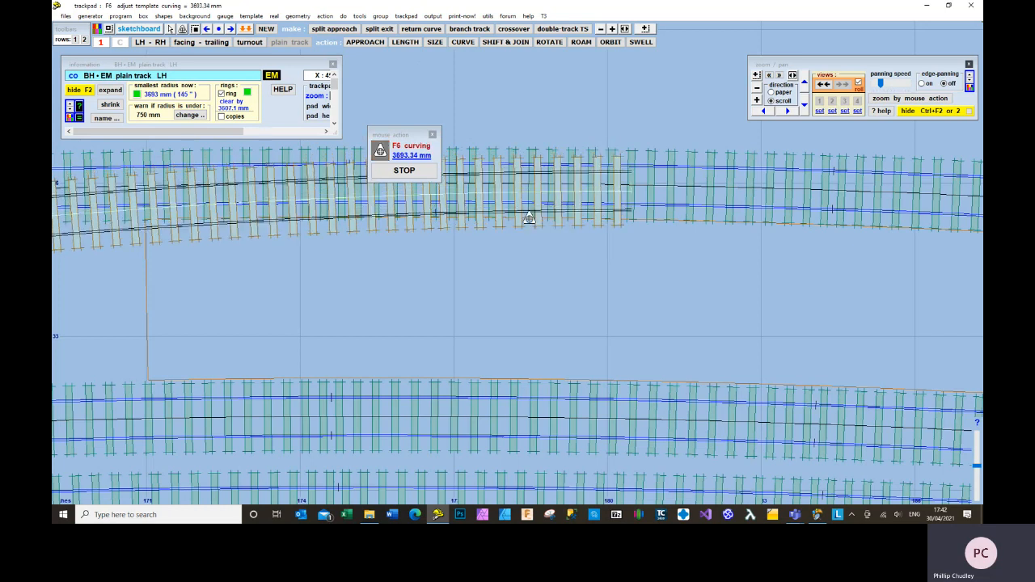
Lengthen the curved exit track to about 1222 mm so that it overlaps the track behind the platform.
click(406, 41)
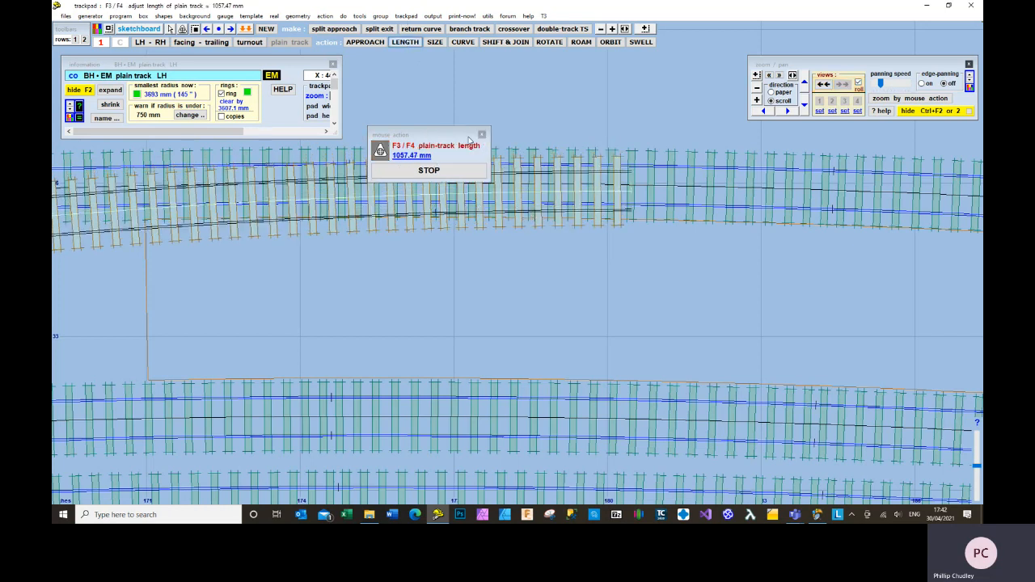
drag(656, 262, 784, 288)
scroll(776, 288, down, 3)
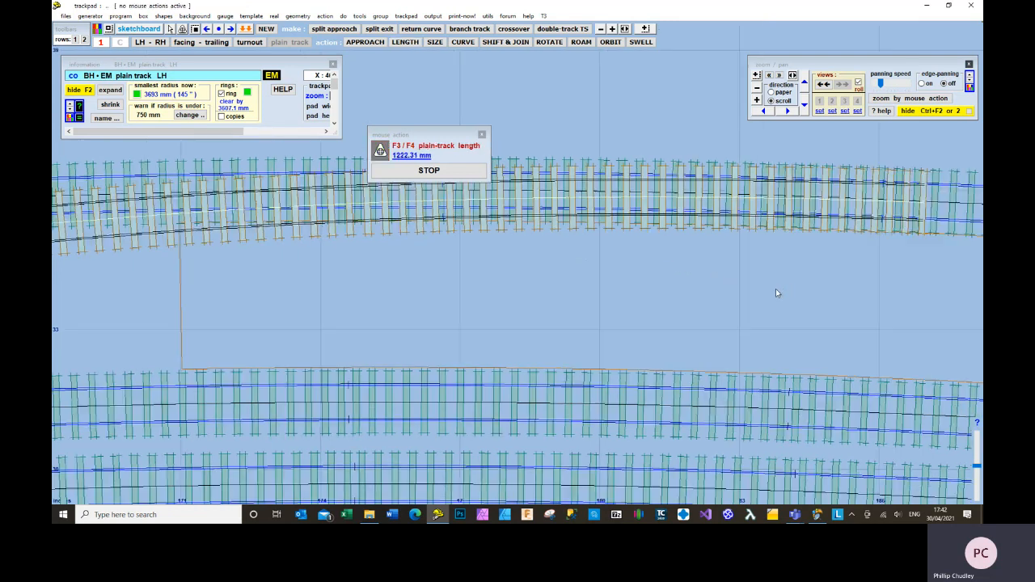
Make a transition link from the exit track to platform track PR021, using the opposite hand and keeping the original templates.
scroll(775, 293, down, 5)
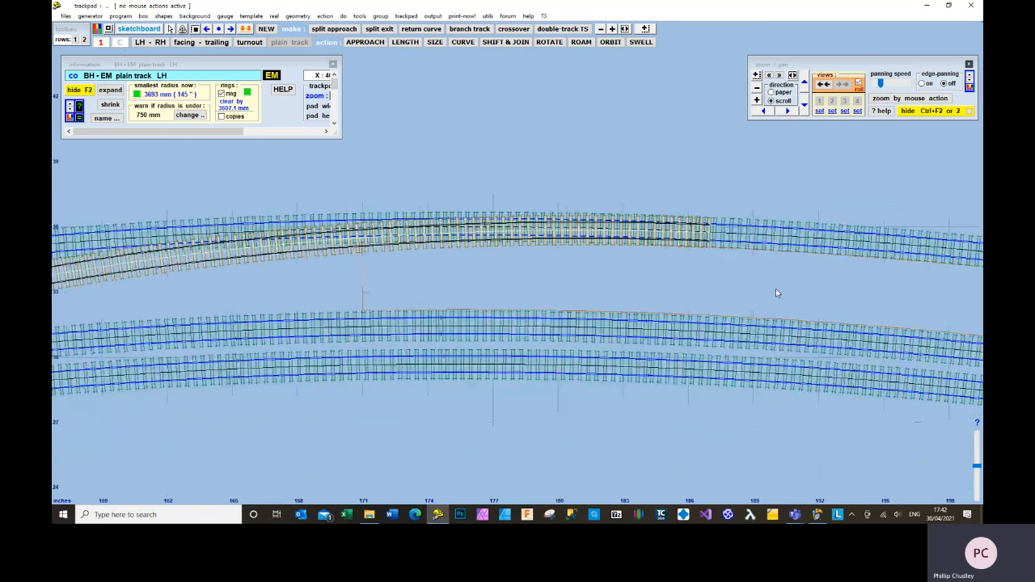
scroll(776, 289, down, 2)
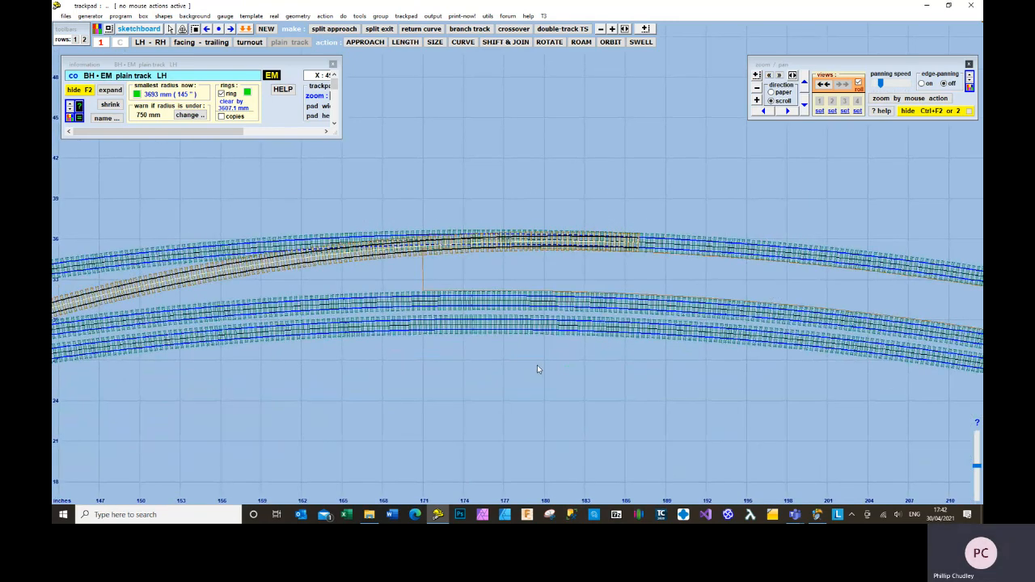
scroll(537, 369, down, 1)
scroll(537, 369, down, 2)
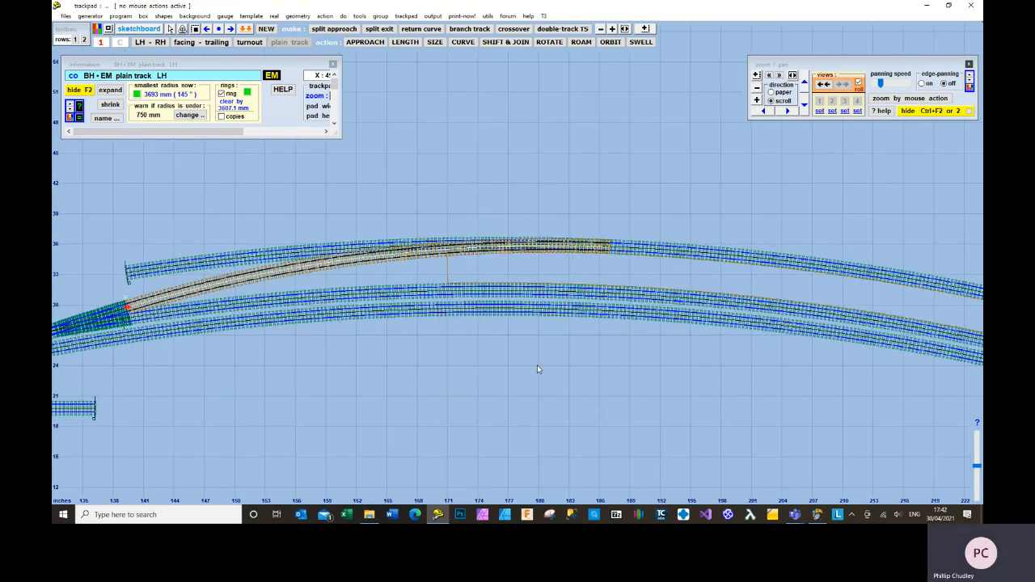
scroll(537, 368, down, 1)
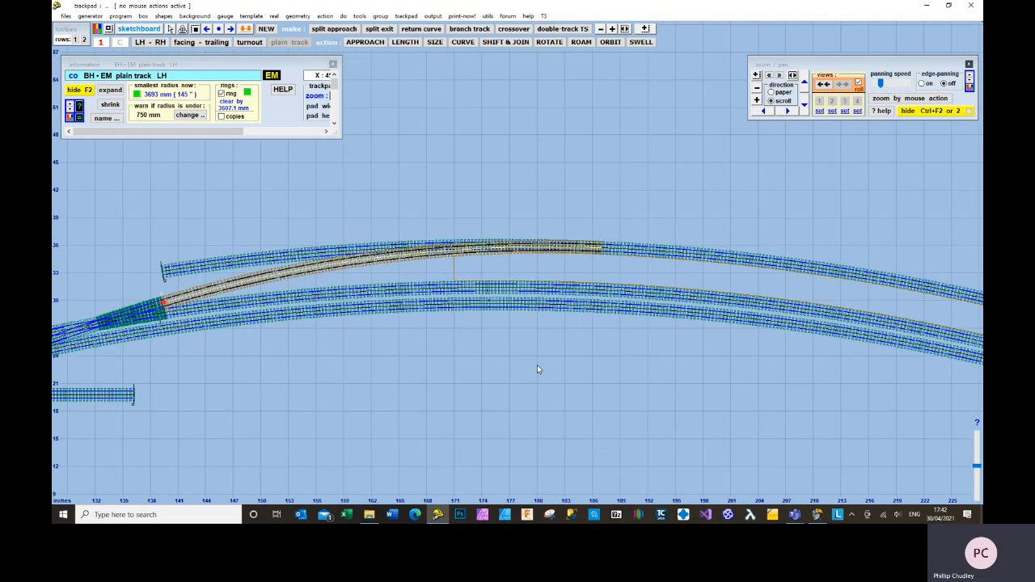
click(654, 254)
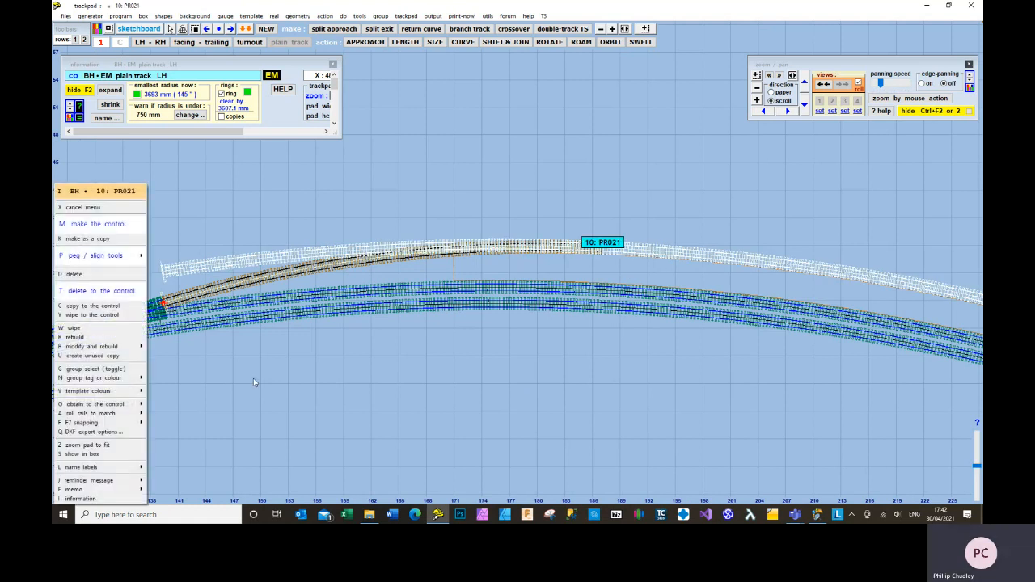
mouse_move(94, 262)
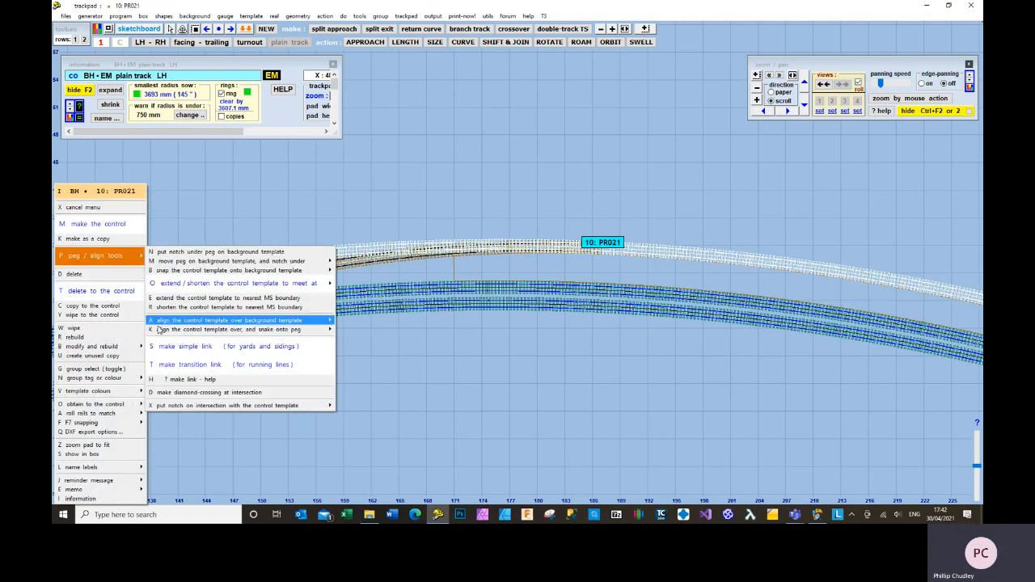
click(159, 364)
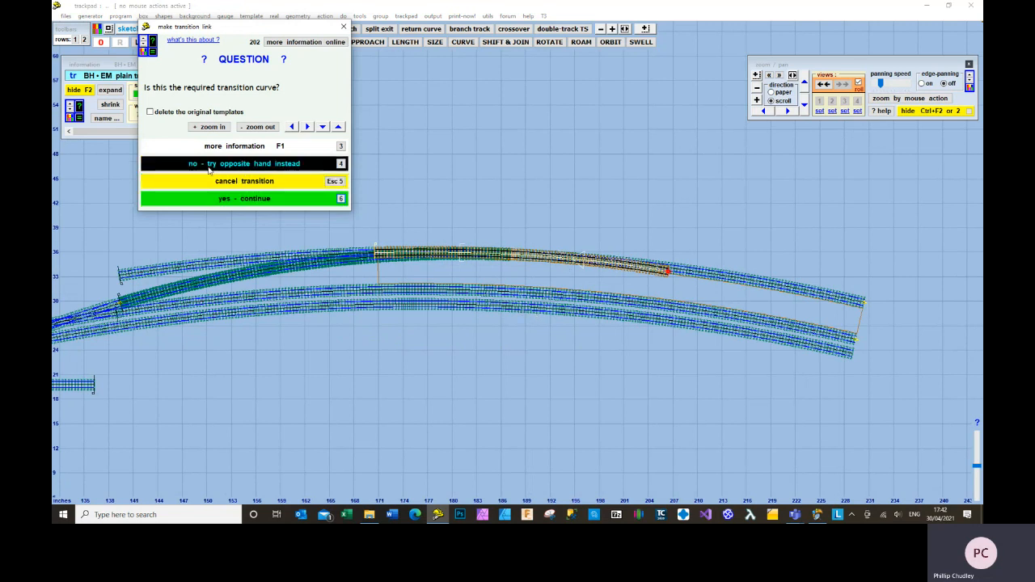
click(342, 163)
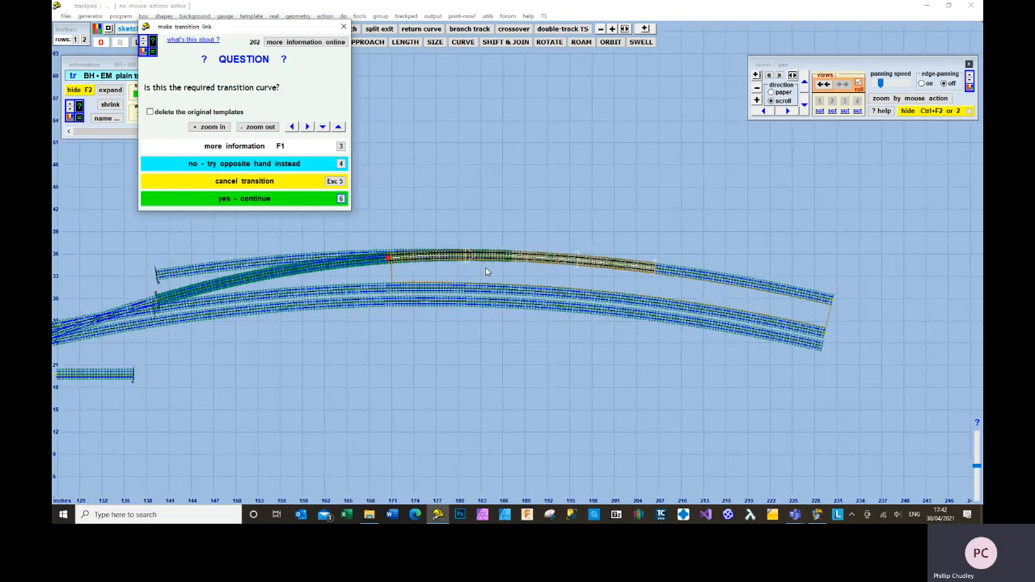
click(341, 198)
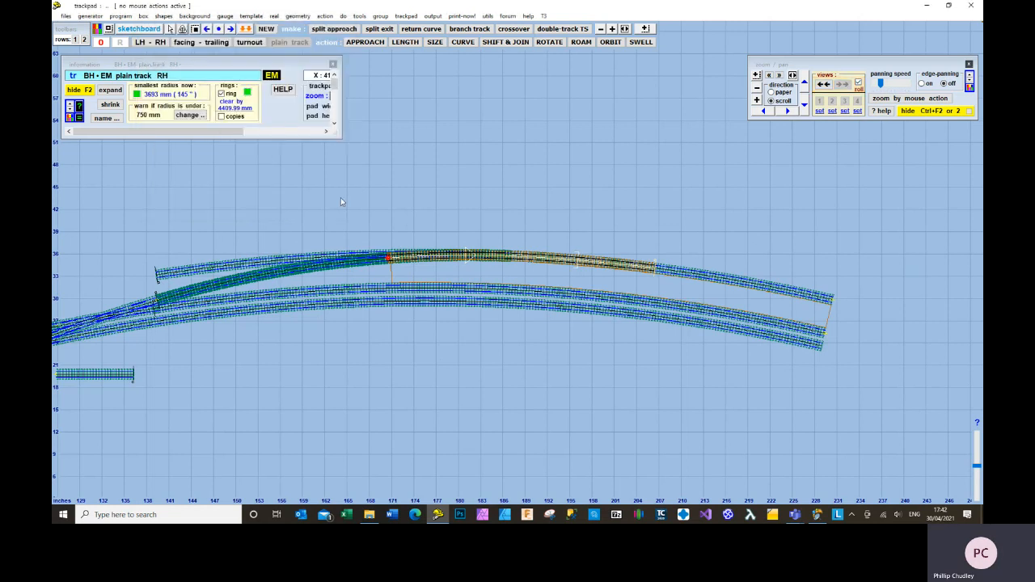
Make PR021 the control template and shorten it to about 617 mm so it ends at the transition curve's far end.
click(716, 277)
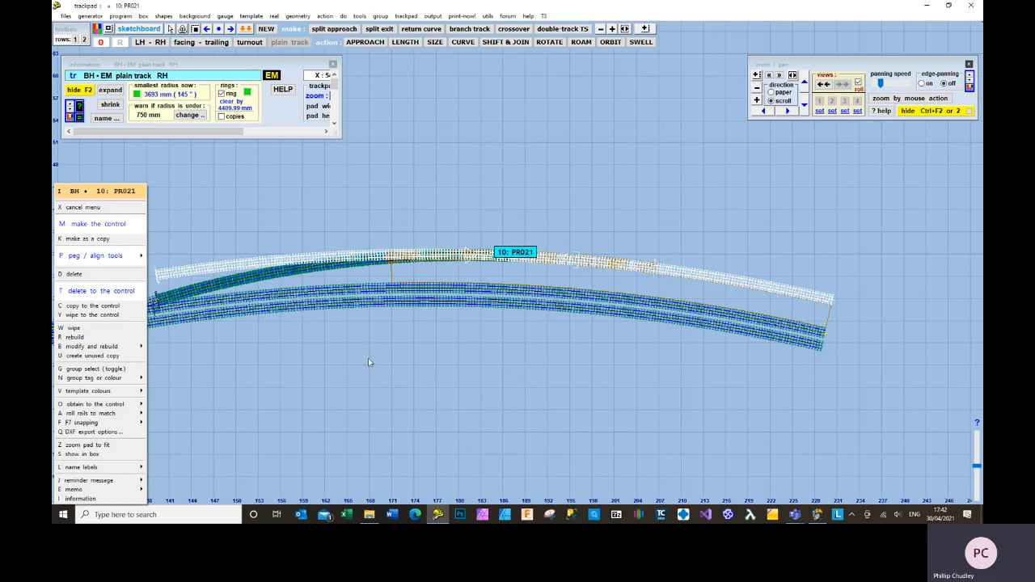
key(m)
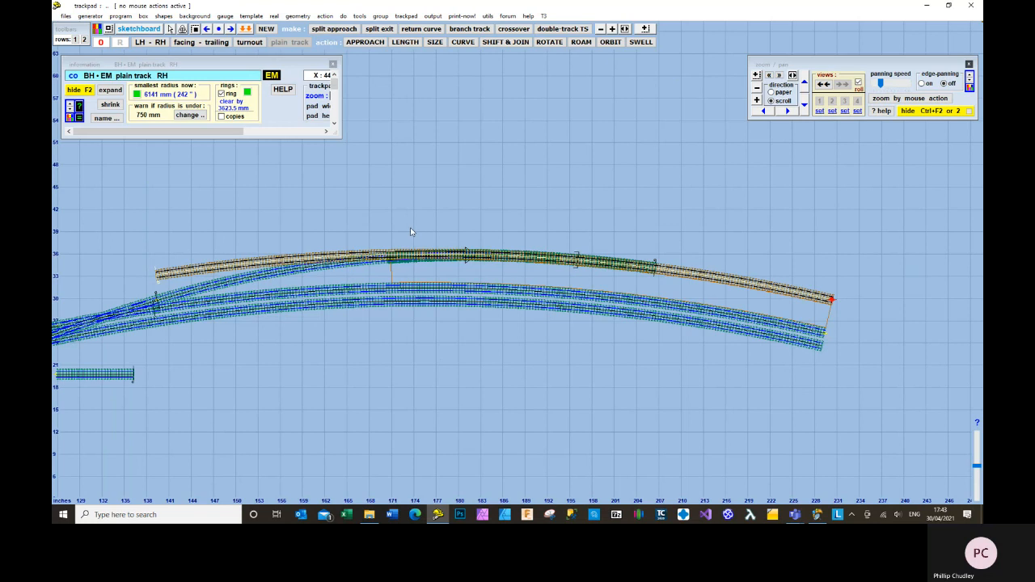
key(F3)
drag(364, 227, 838, 229)
drag(641, 215, 661, 285)
click(758, 77)
key(F3)
drag(465, 183, 542, 199)
scroll(542, 200, down, 8)
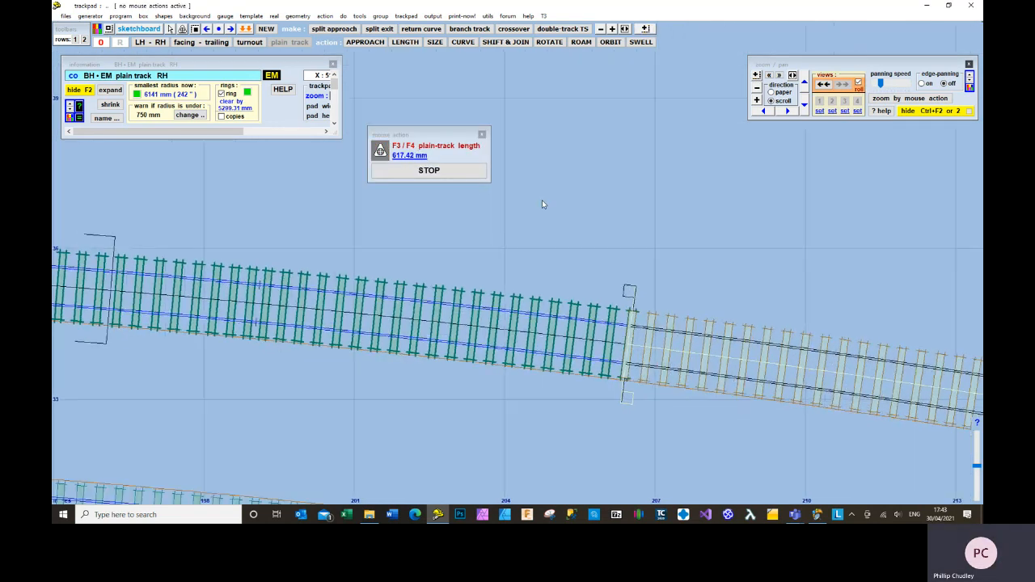
scroll(541, 205, down, 1)
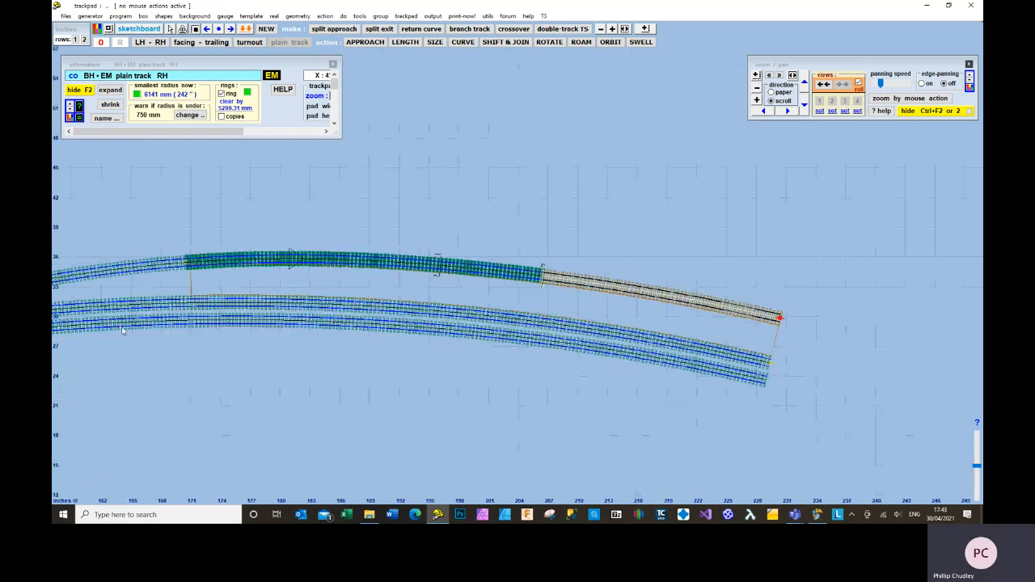
Make exit track PL024 the control template and shorten it to about 805 mm so it meets the start of the transition curve.
right_click(221, 349)
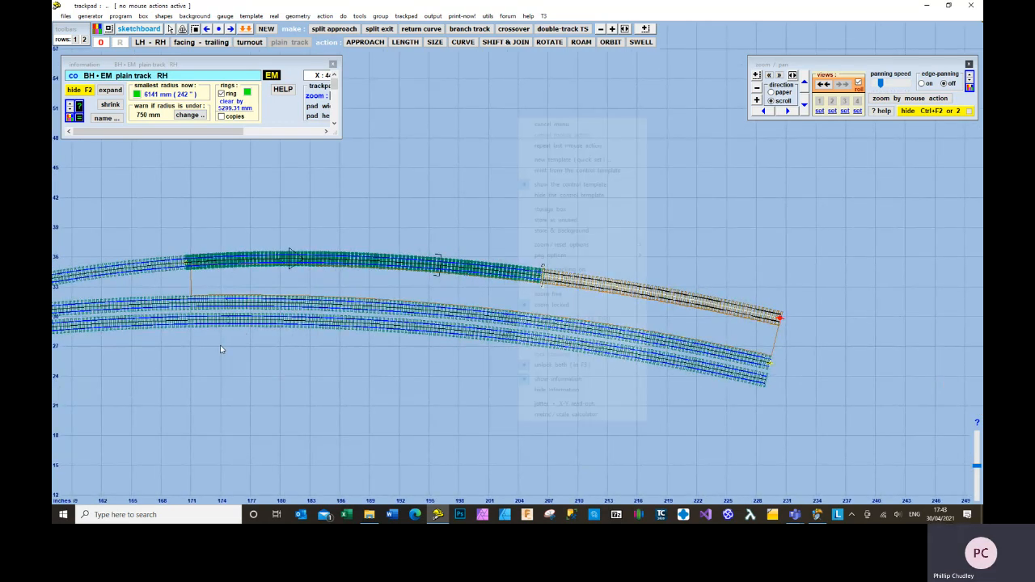
mouse_move(221, 347)
mouse_down()
mouse_move(366, 357)
mouse_move(540, 348)
mouse_up()
click(414, 274)
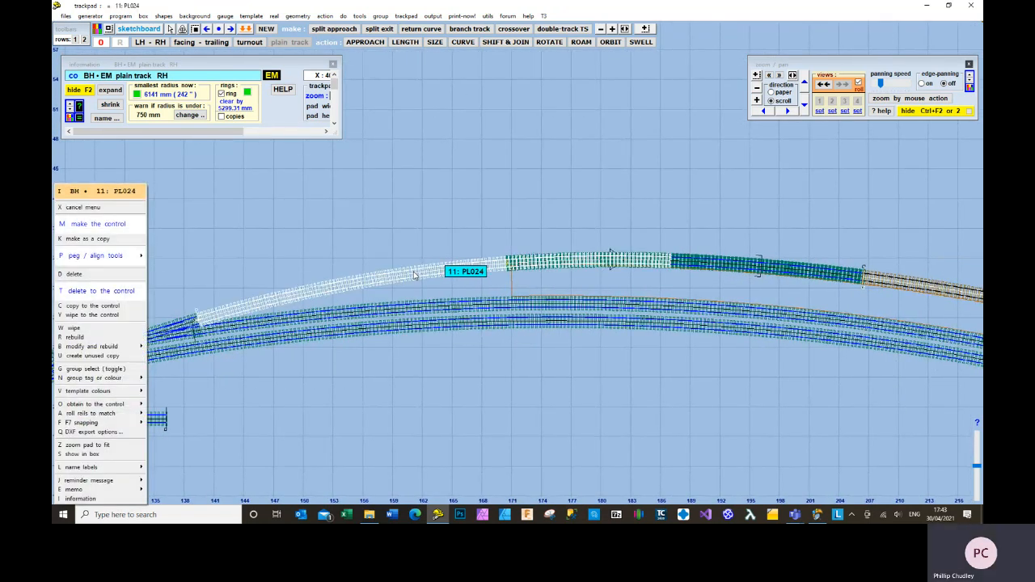
key(m)
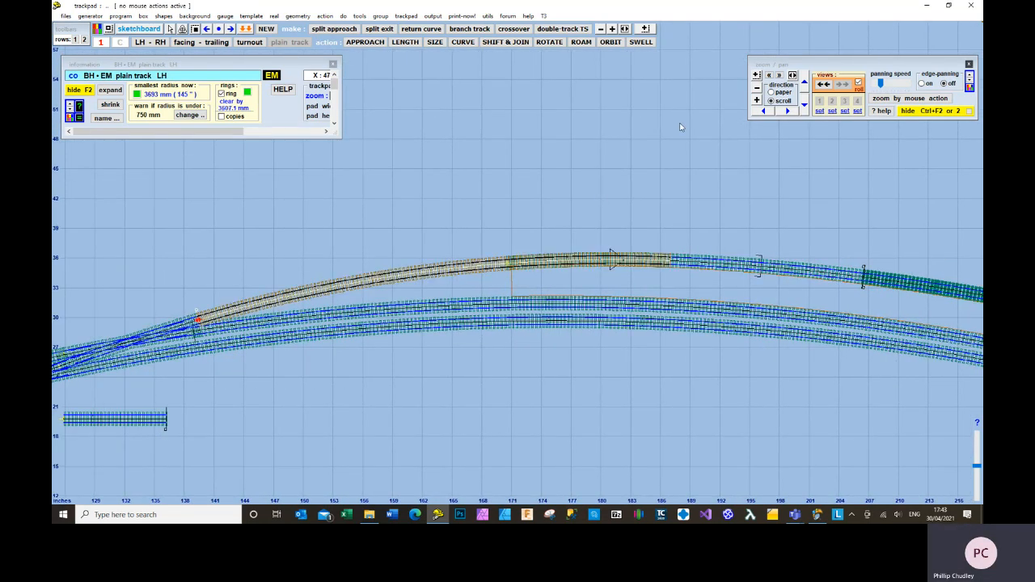
click(757, 74)
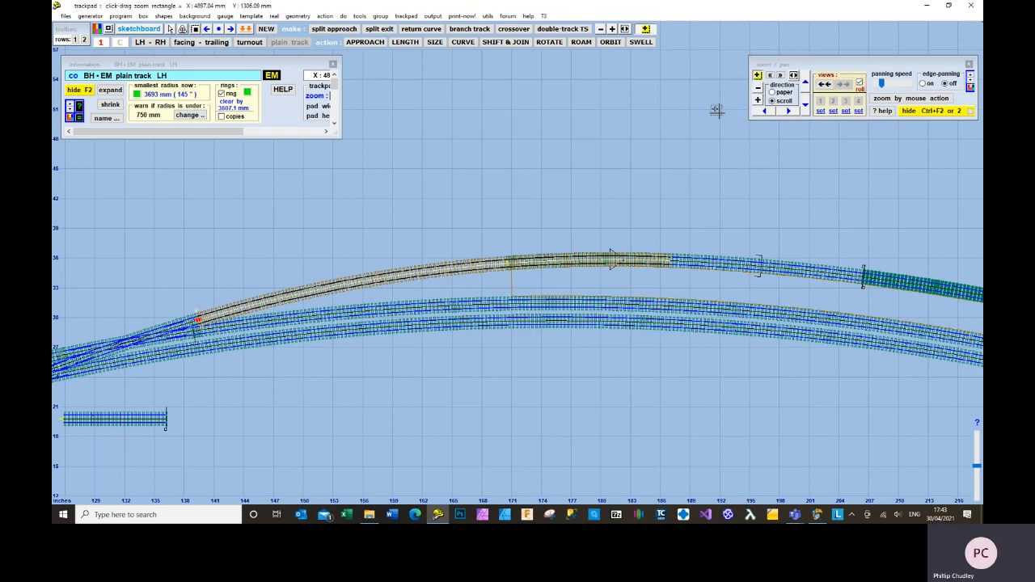
click(406, 42)
drag(591, 189, 538, 286)
click(758, 75)
click(404, 42)
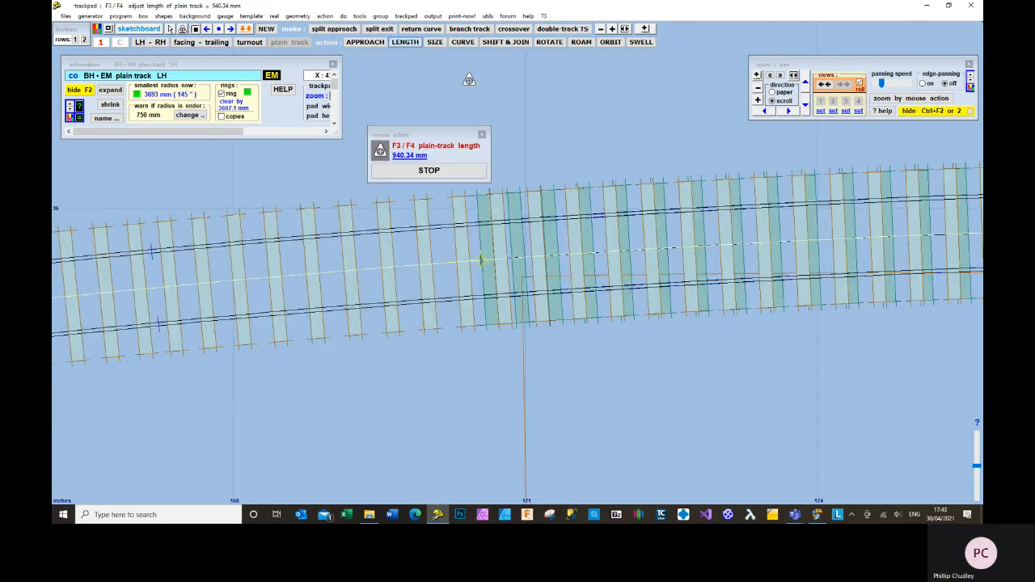
drag(614, 136, 95, 240)
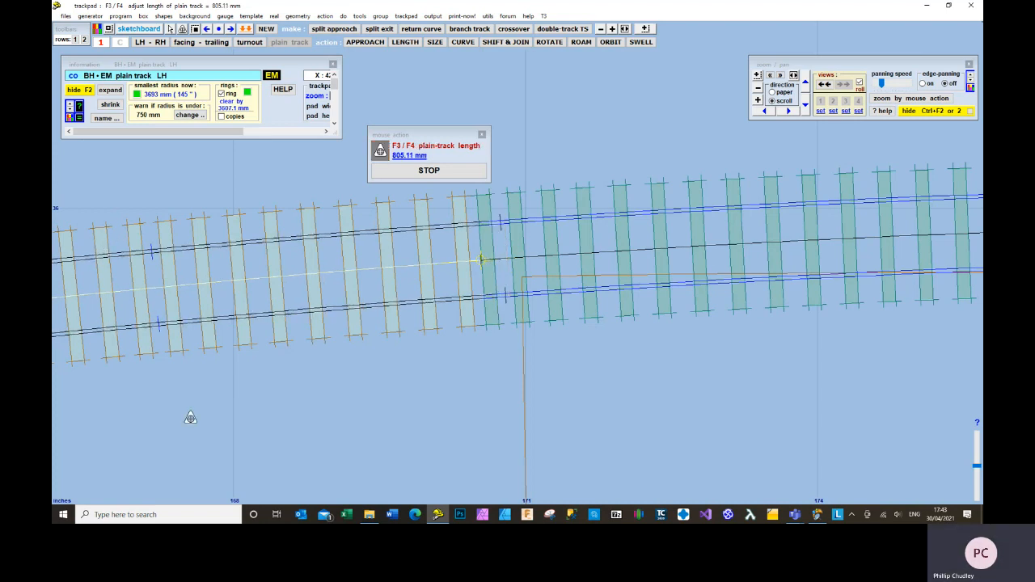
Examine the joined route from the half-diamond's exit through the transition curve to the track behind the platform.
scroll(190, 396, down, 2)
scroll(190, 397, down, 5)
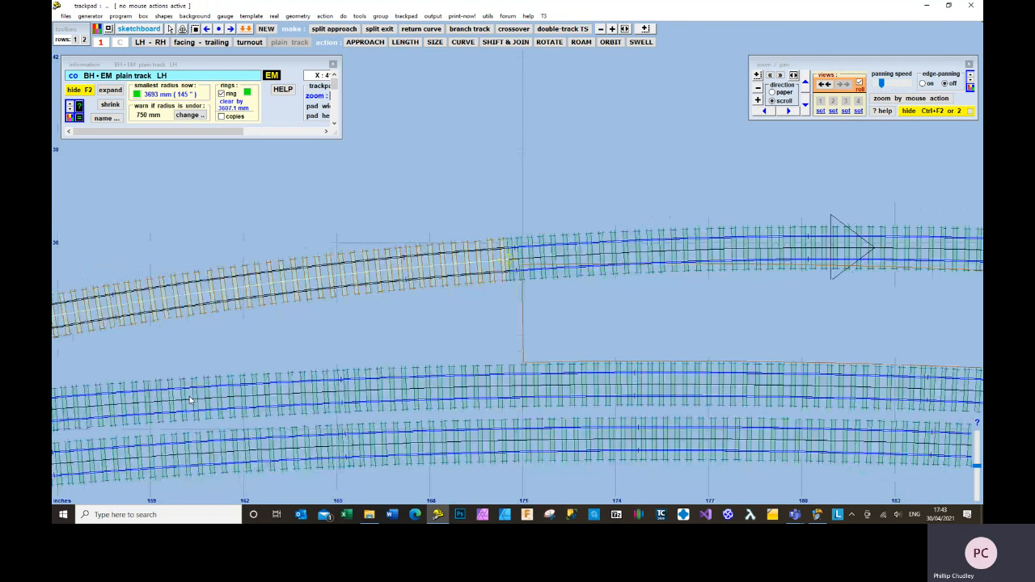
scroll(190, 398, down, 3)
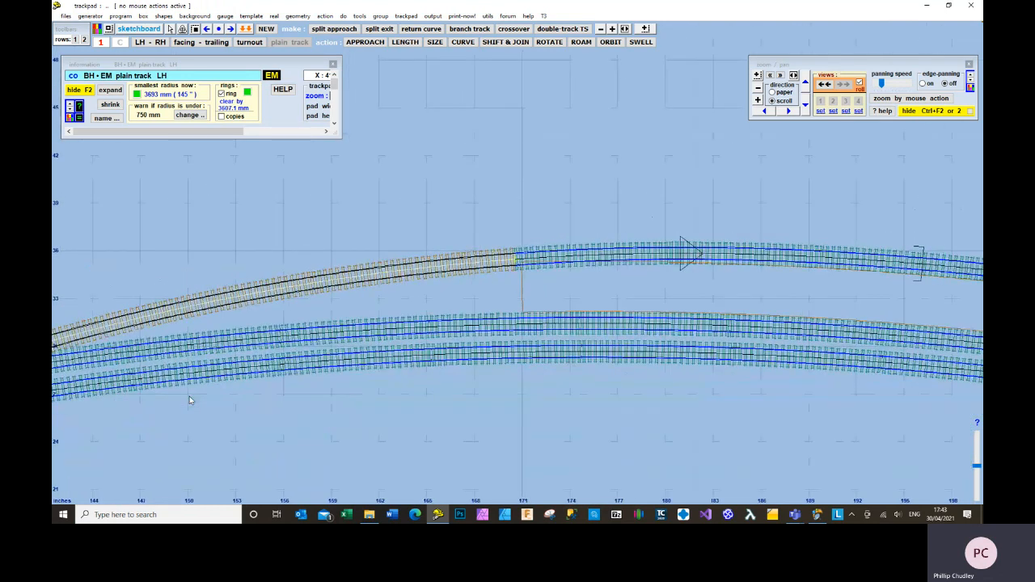
click(69, 366)
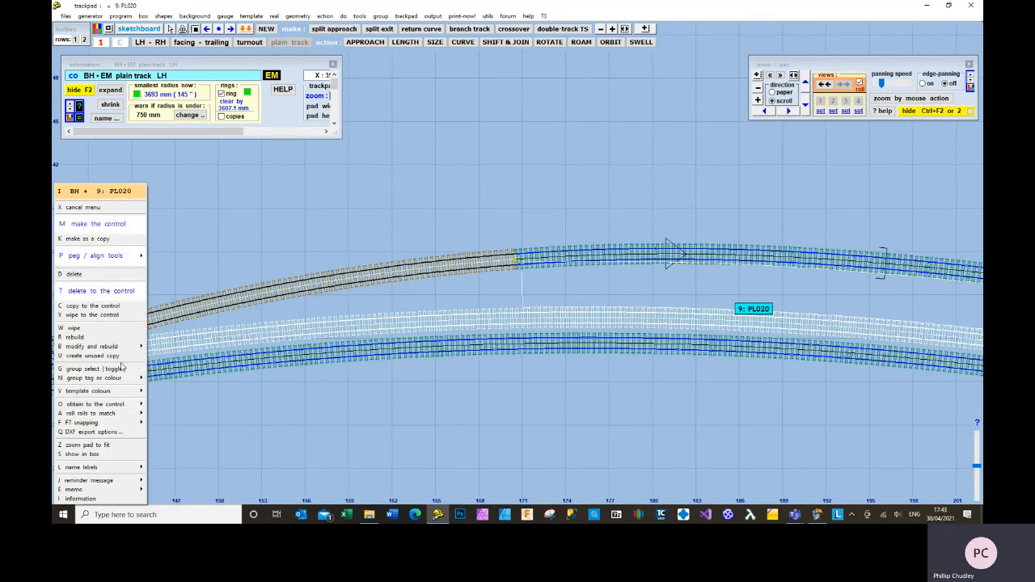
click(197, 358)
click(266, 245)
scroll(267, 245, down, 1)
scroll(266, 245, down, 1)
drag(267, 245, 412, 235)
scroll(411, 236, down, 2)
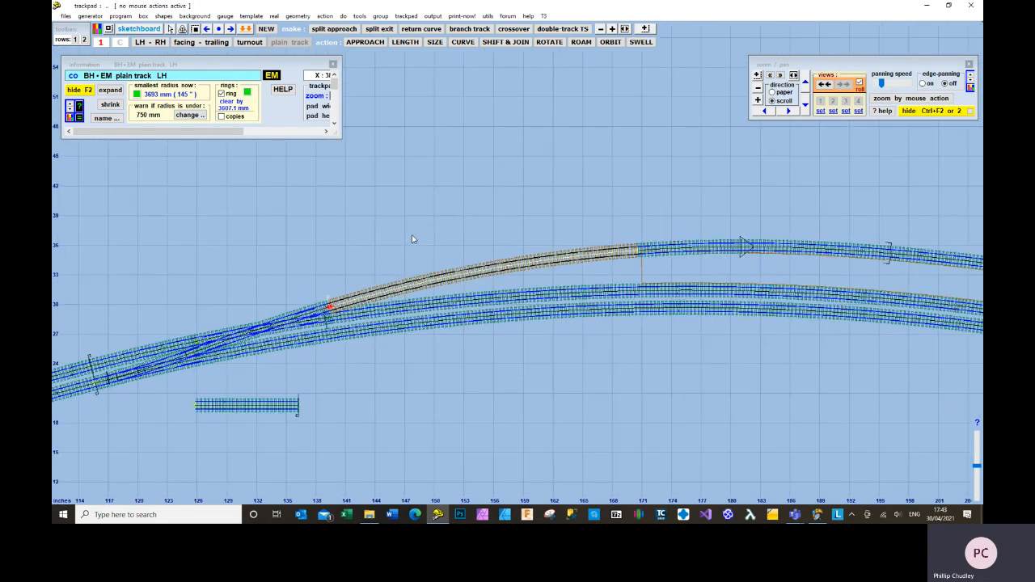
scroll(411, 236, down, 1)
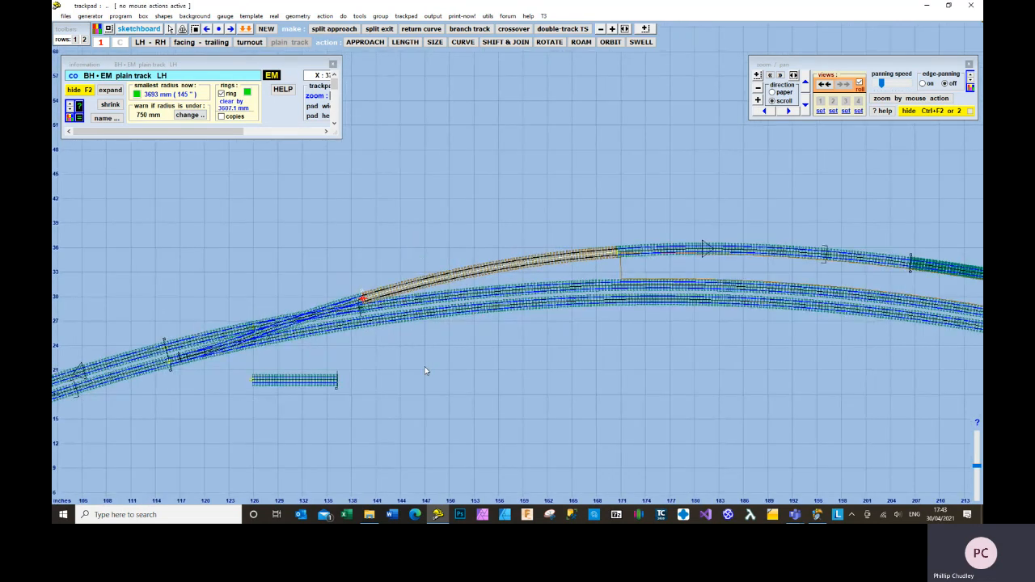
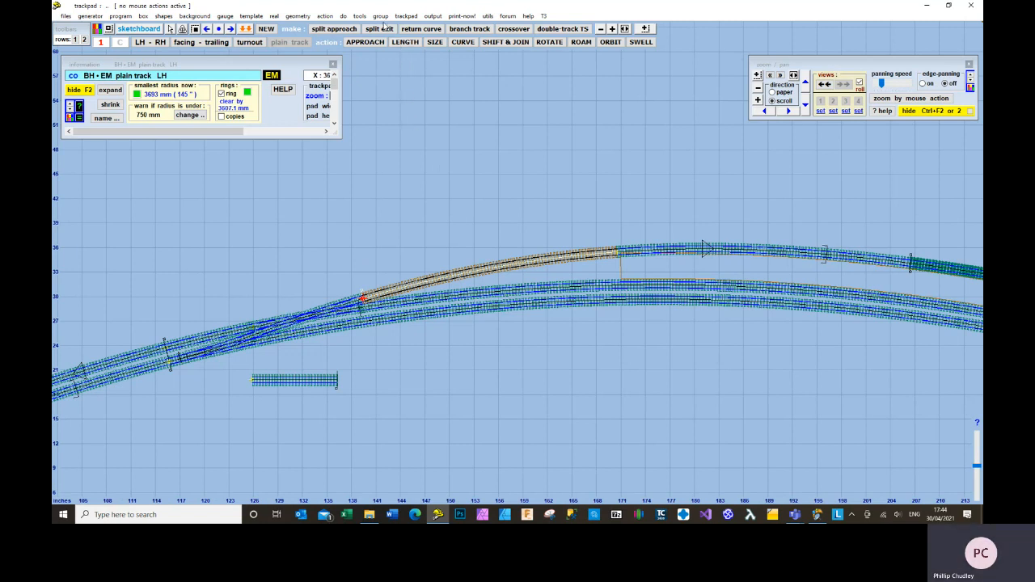
Make a main-side double track alongside the shortened exit track, keeping the adjacent track centres at 44.67 mm.
click(360, 16)
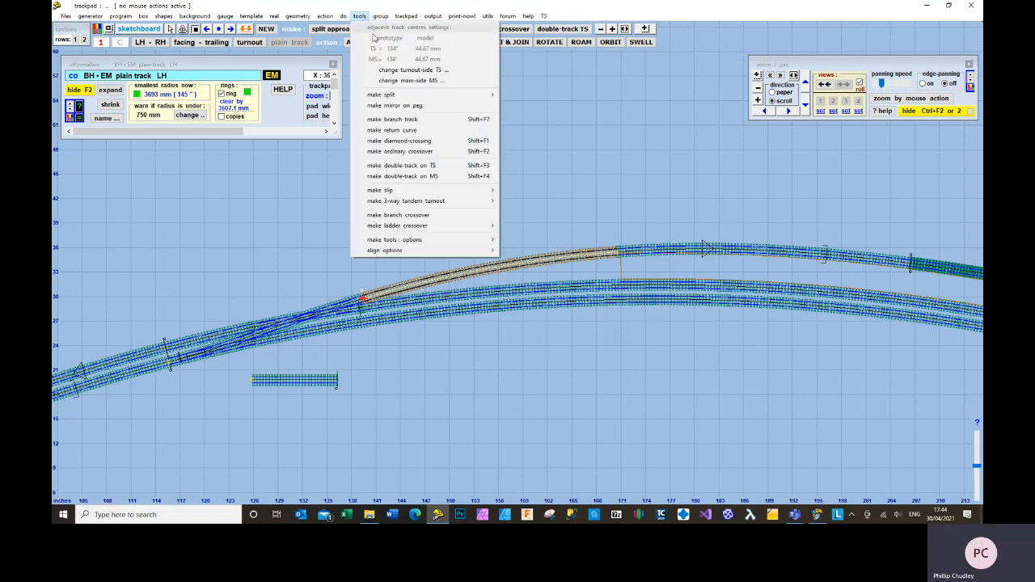
click(392, 177)
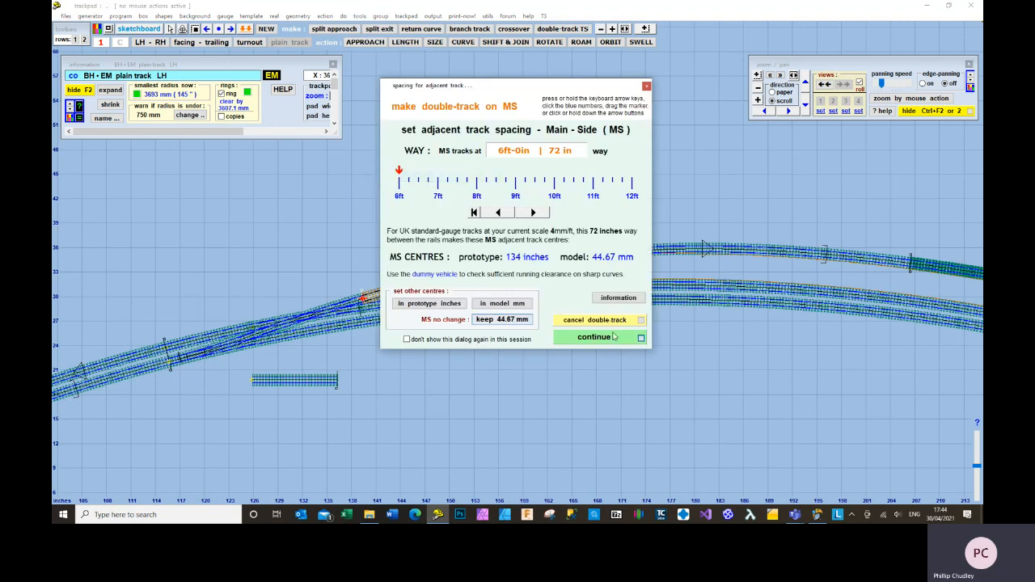
click(638, 337)
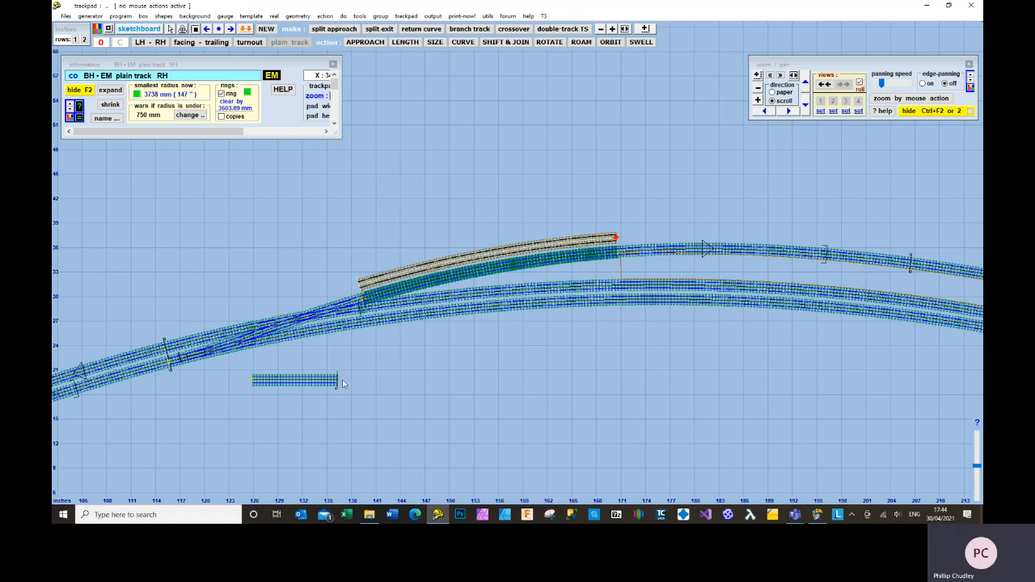
scroll(342, 381, down, 1)
middle_drag(286, 380, 344, 382)
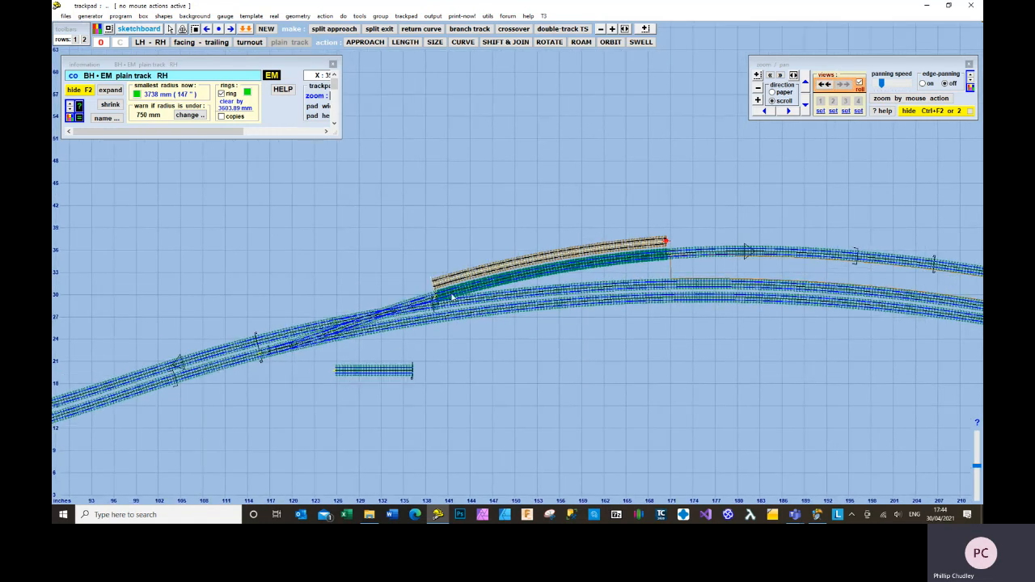
Make plain track PL015, before the half-diamond, the control template and insert a turnout in it.
click(298, 333)
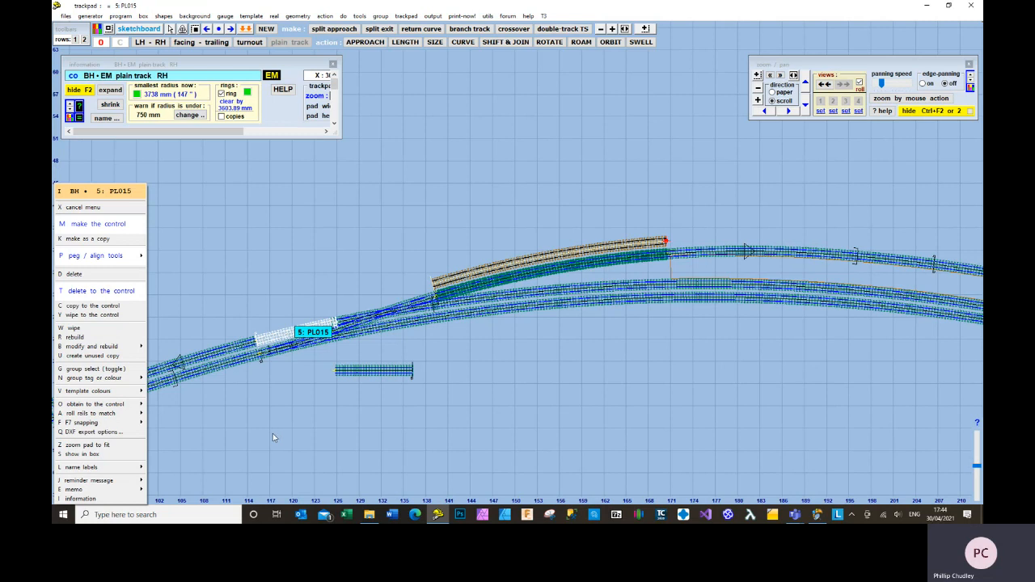
key(m)
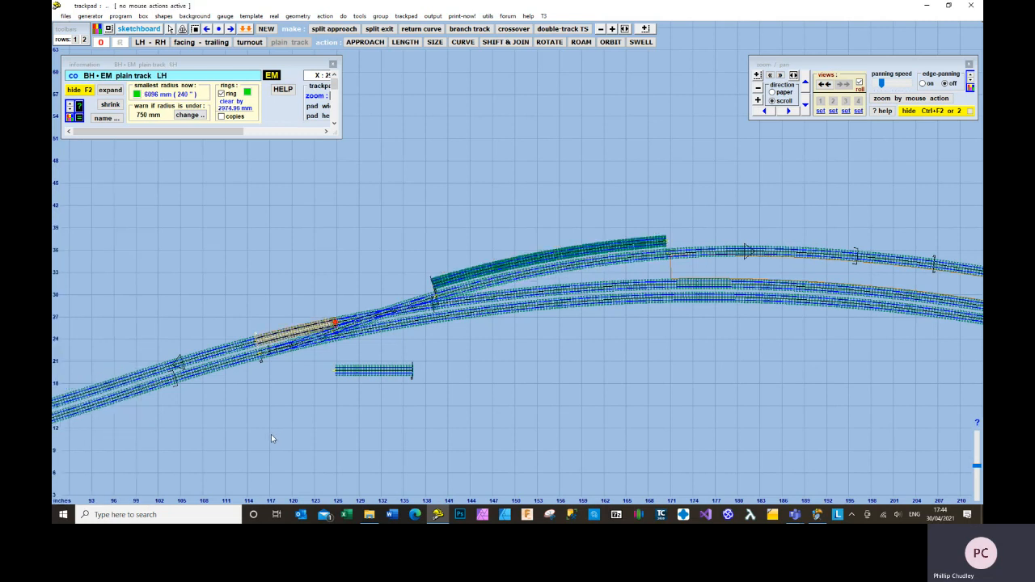
click(255, 16)
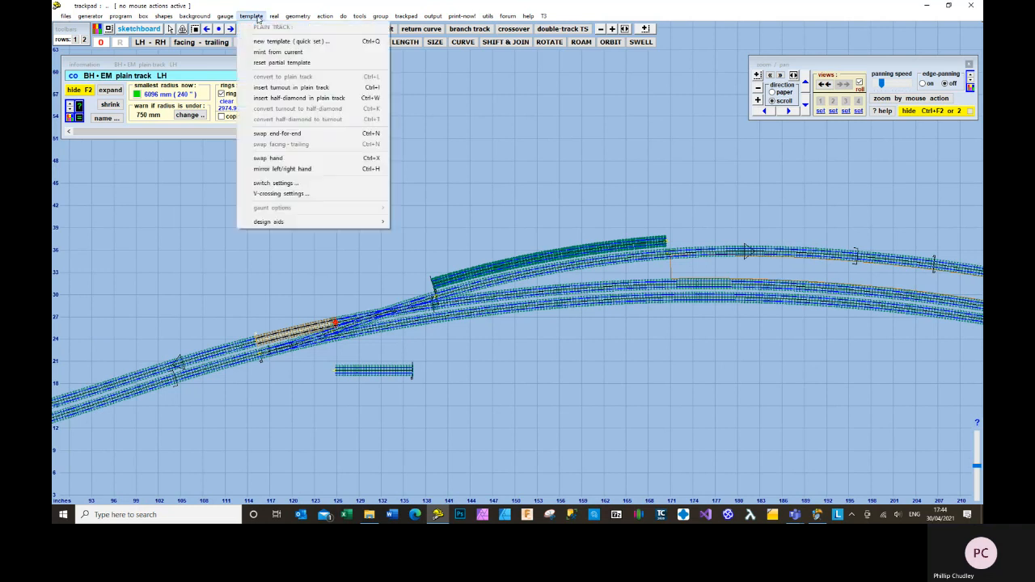
click(272, 89)
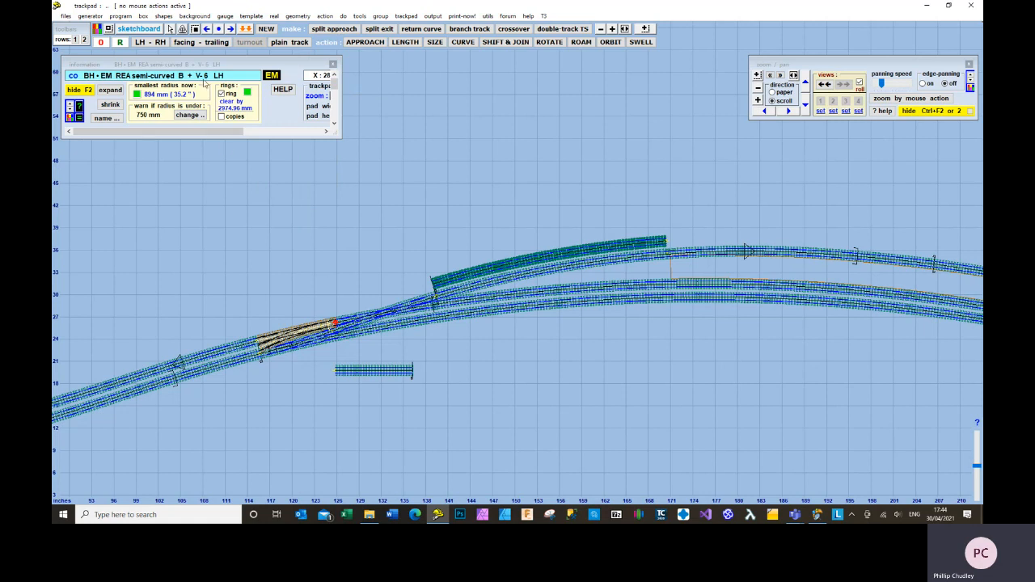
Set the inserted turnout's V-crossing angle to 1:7 and swap it end-for-end as a left-hand turnout.
click(250, 16)
click(279, 194)
click(125, 157)
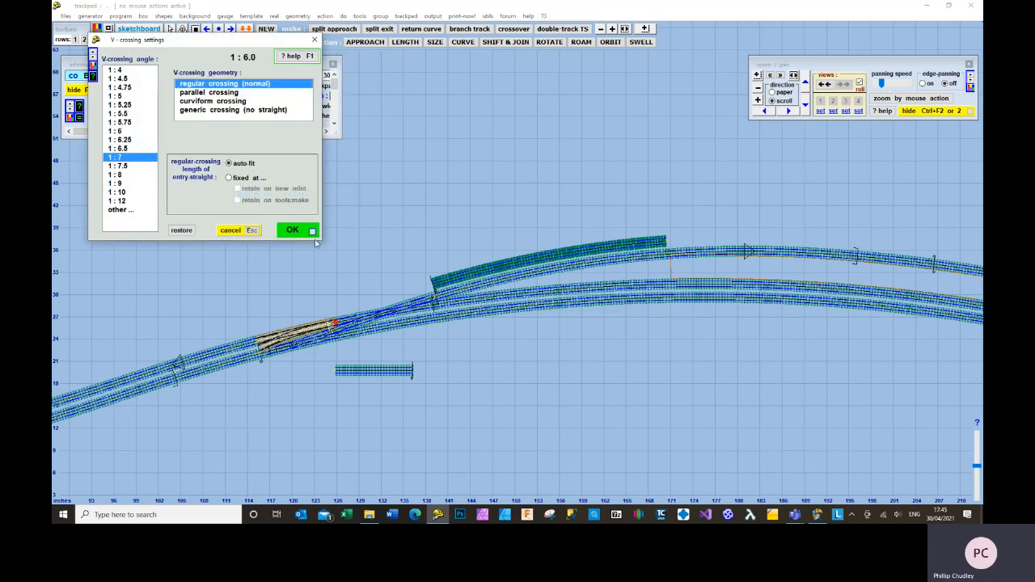
click(293, 231)
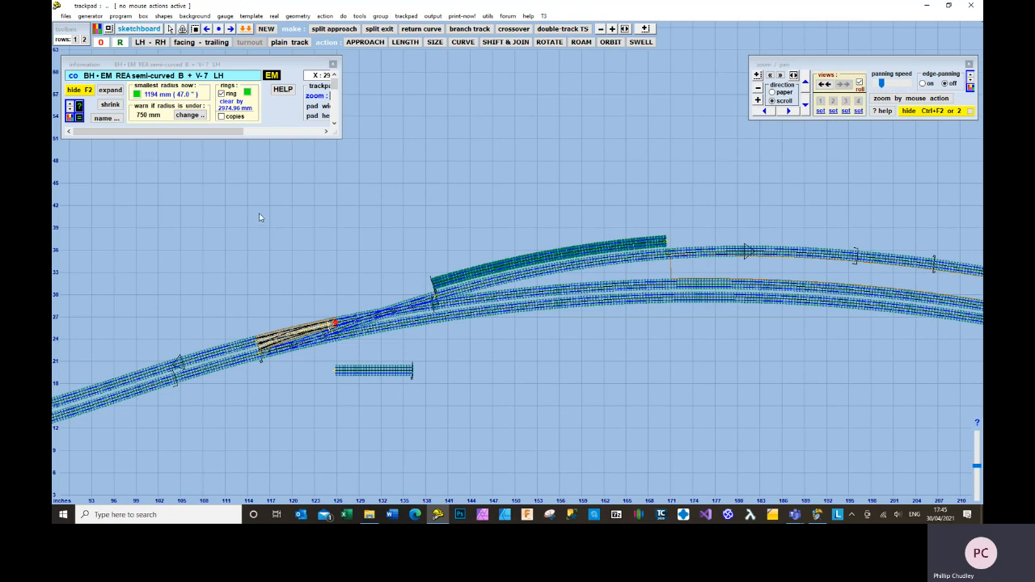
click(187, 46)
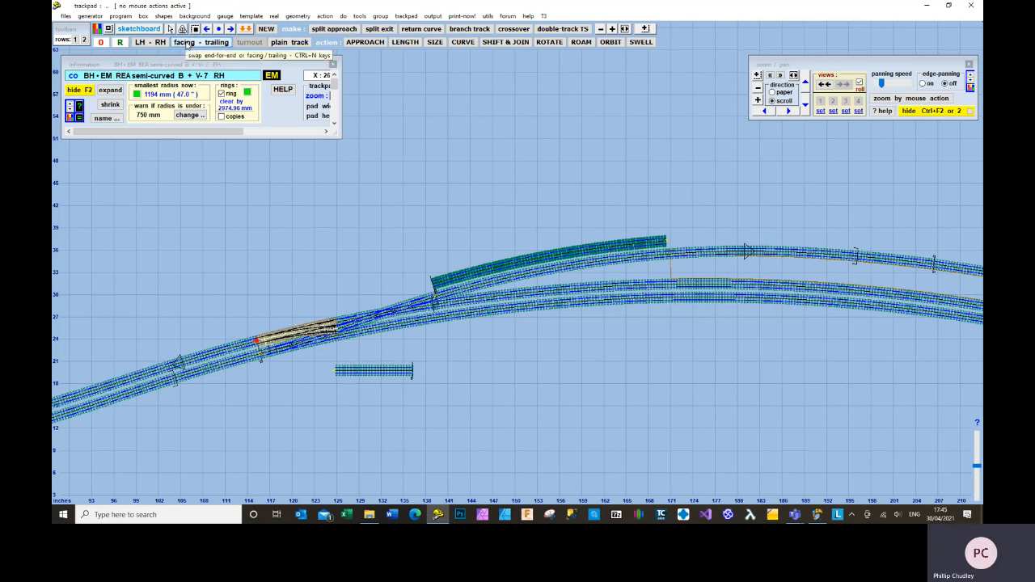
click(144, 43)
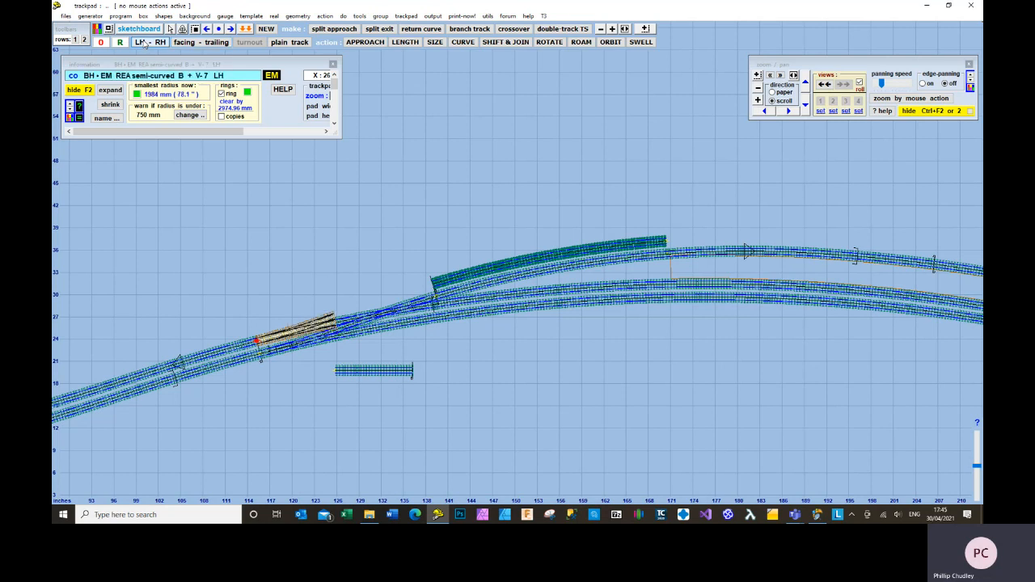
Snake the turnout through the peg to -0.66 mm, checking its exit against the adjacent half-diamond.
click(760, 76)
drag(242, 307, 357, 361)
scroll(592, 395, down, 1)
middle_drag(667, 386, 348, 431)
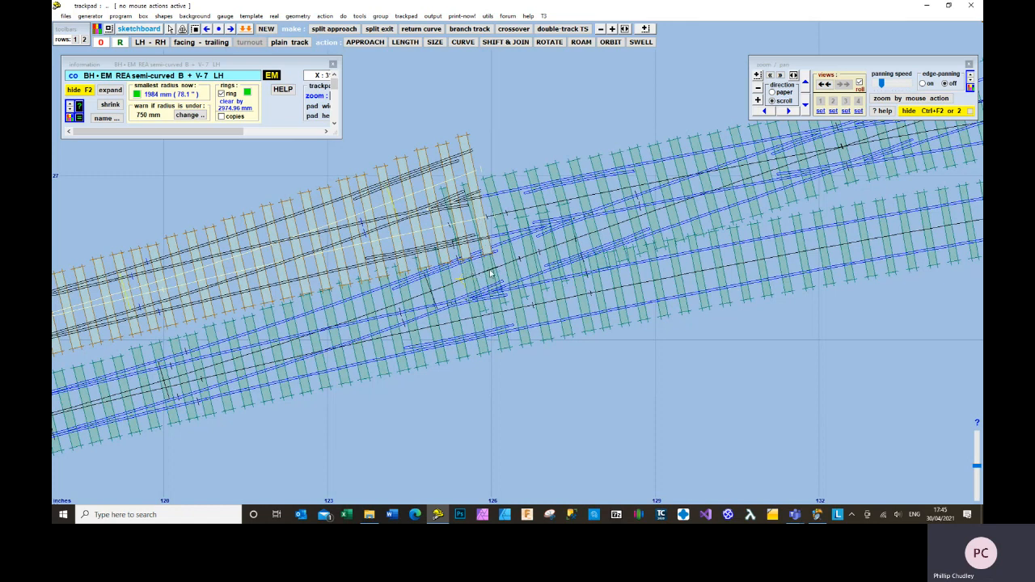
scroll(465, 344, down, 3)
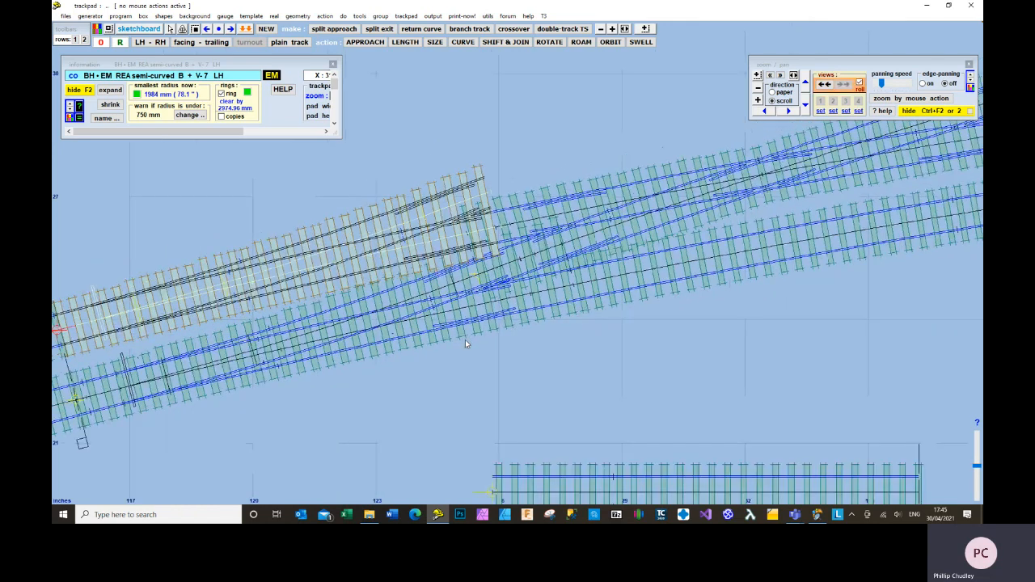
scroll(464, 344, up, 1)
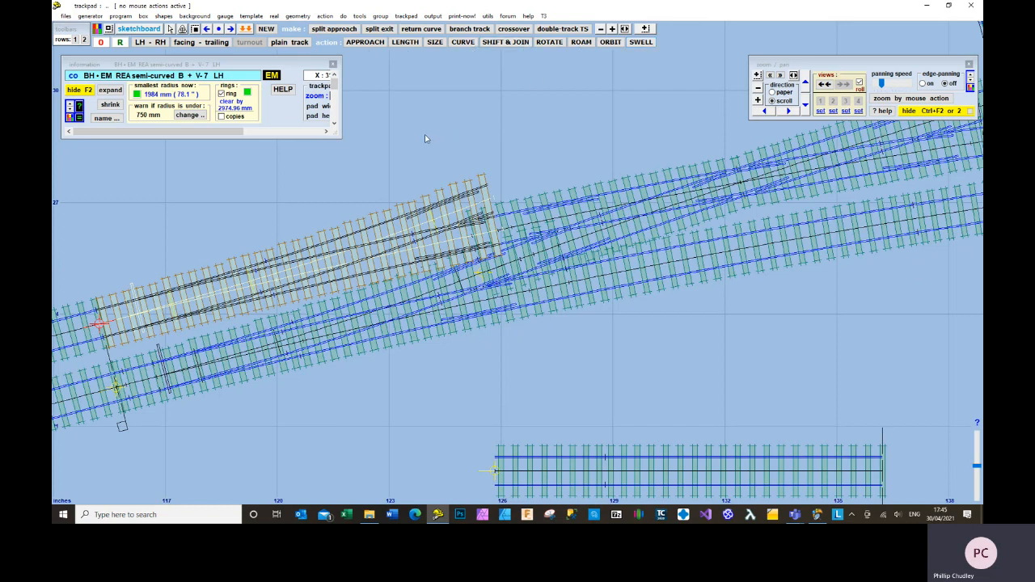
key(ctrl+F6)
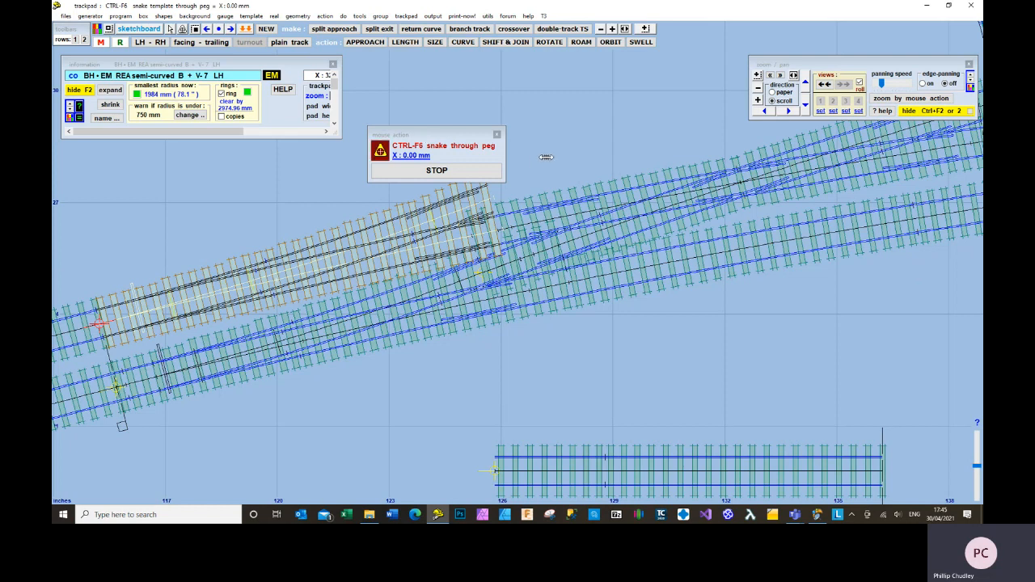
drag(545, 156, 545, 156)
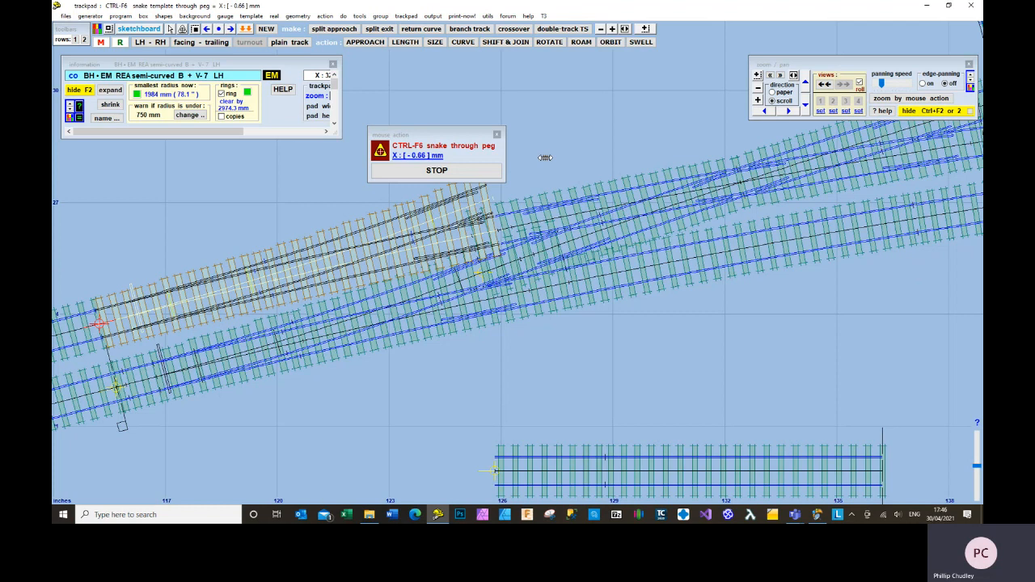
drag(546, 157, 545, 194)
click(497, 135)
Extend the turnout-road exit to 630.14 mm so it reaches the start of the parallel track.
scroll(667, 167, down, 9)
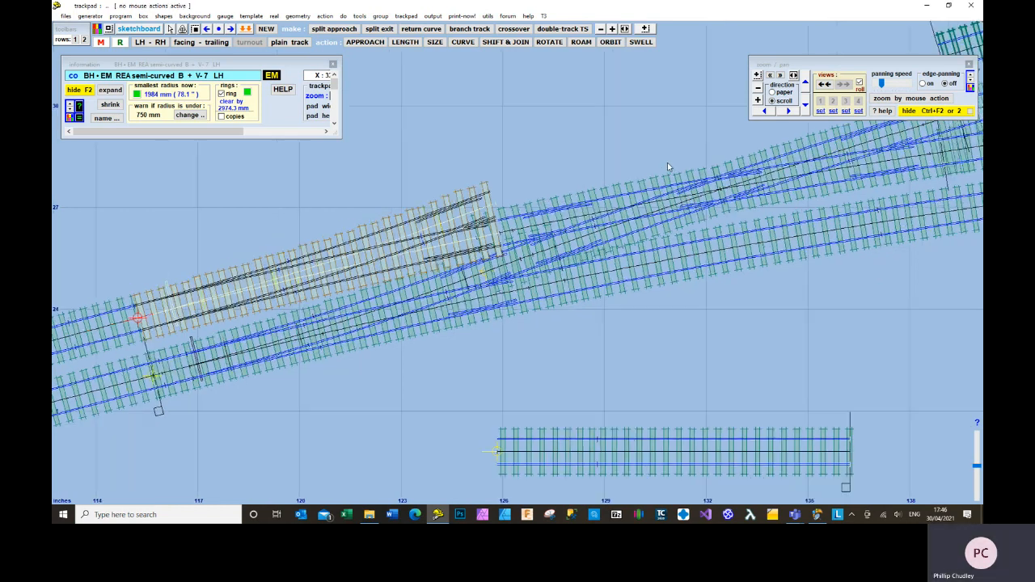
drag(659, 272, 579, 281)
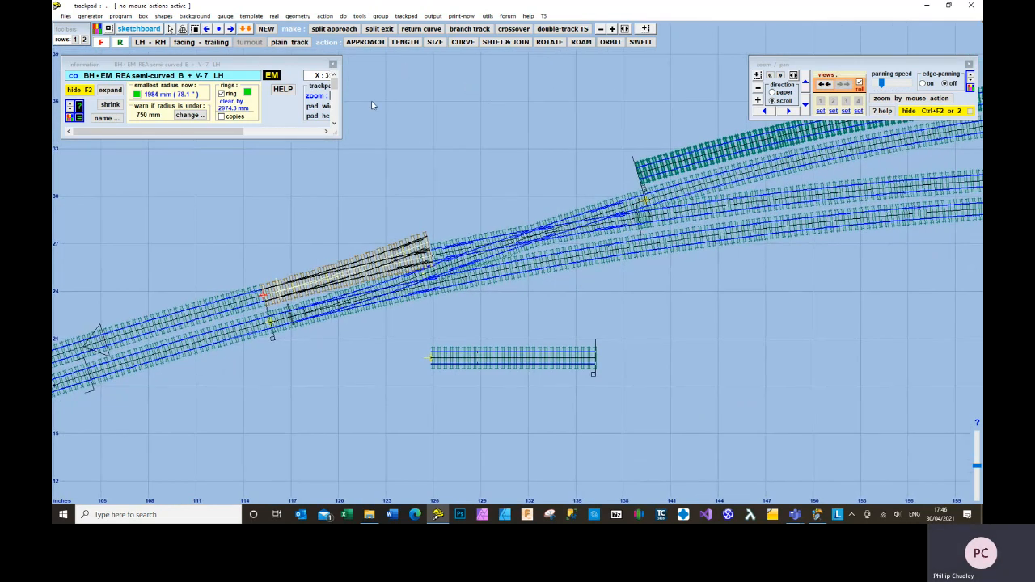
click(324, 16)
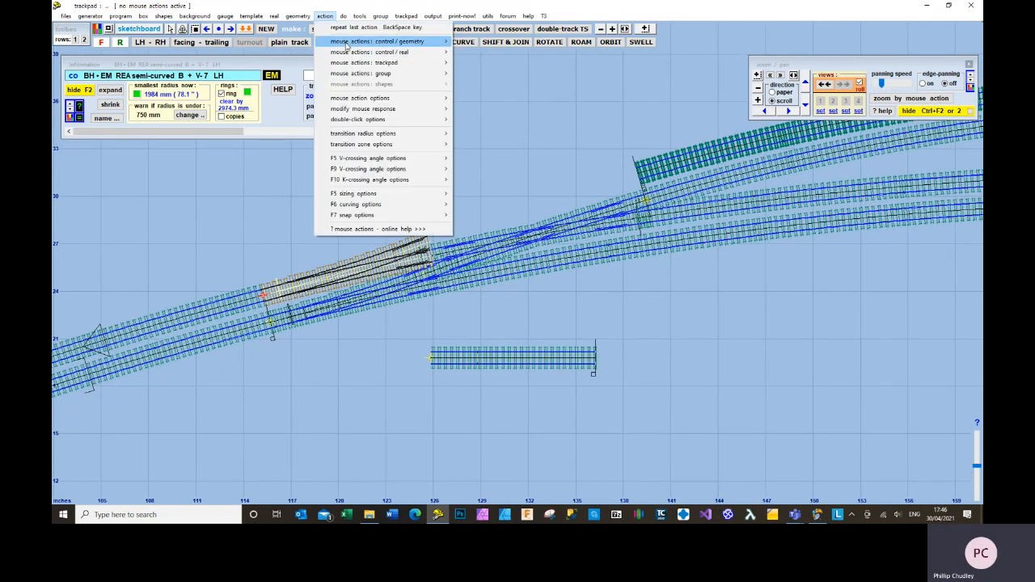
mouse_move(377, 45)
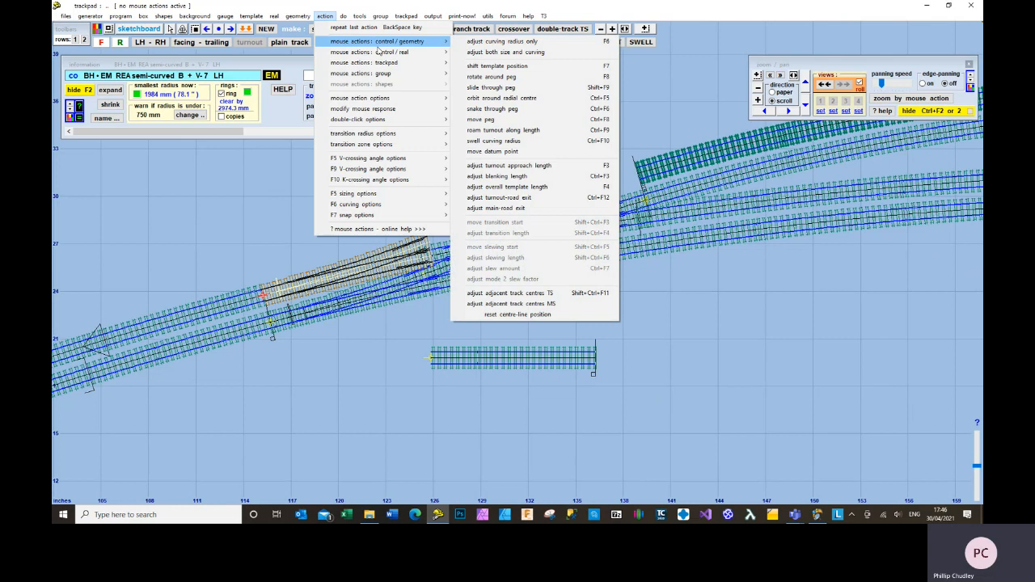
click(502, 200)
drag(485, 280, 680, 253)
click(757, 76)
drag(609, 147, 675, 220)
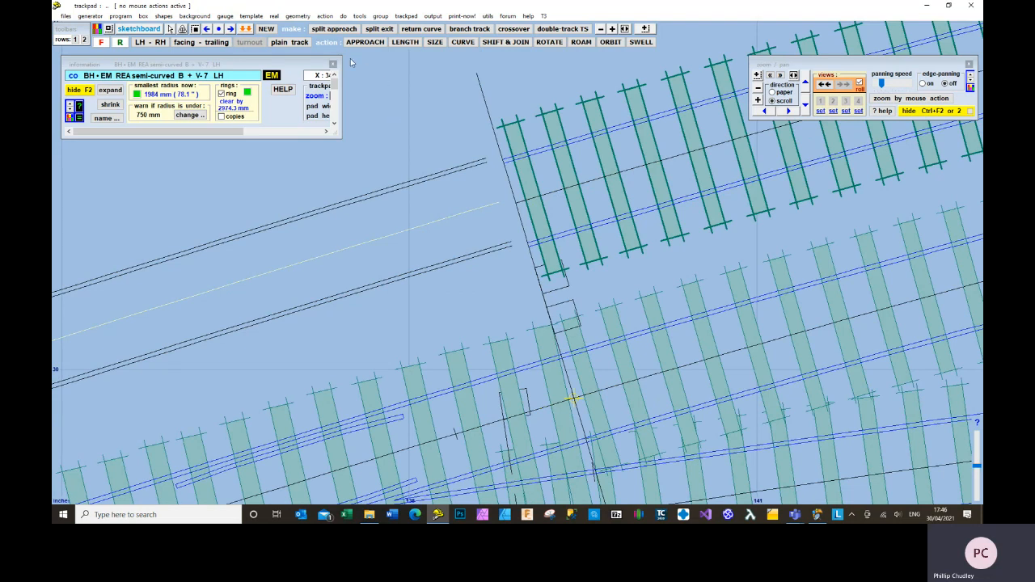
click(324, 16)
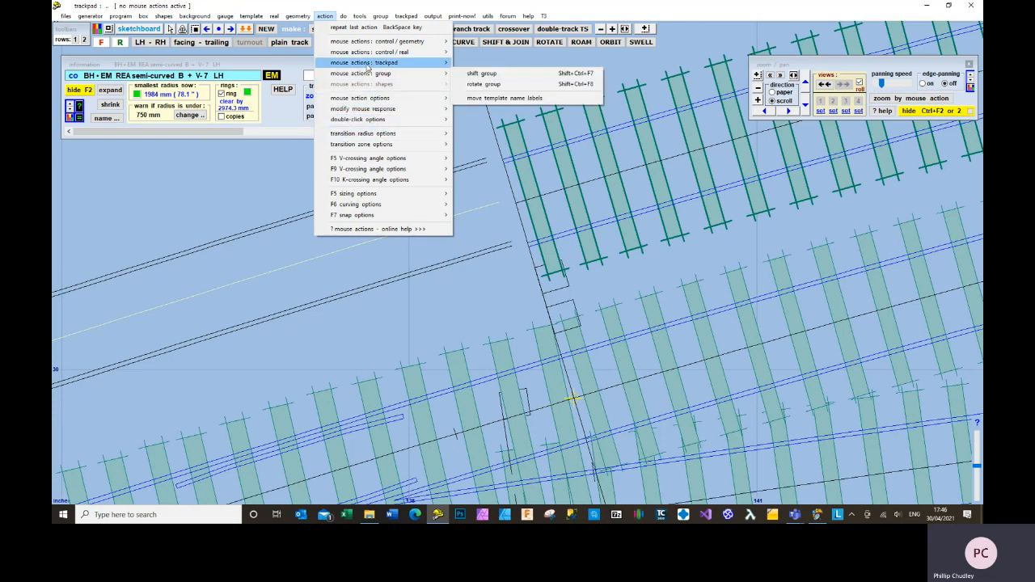
mouse_move(362, 45)
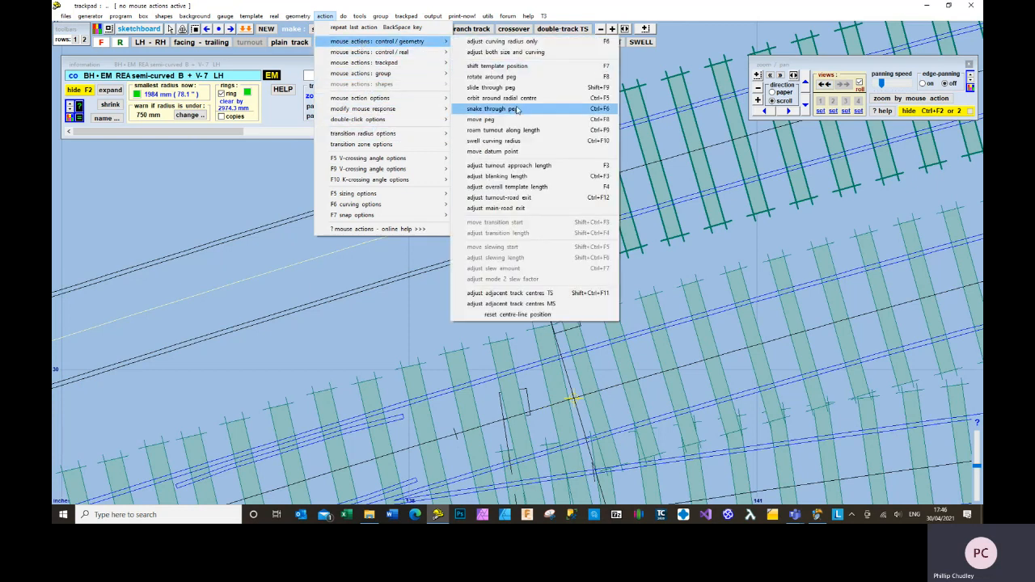
click(511, 197)
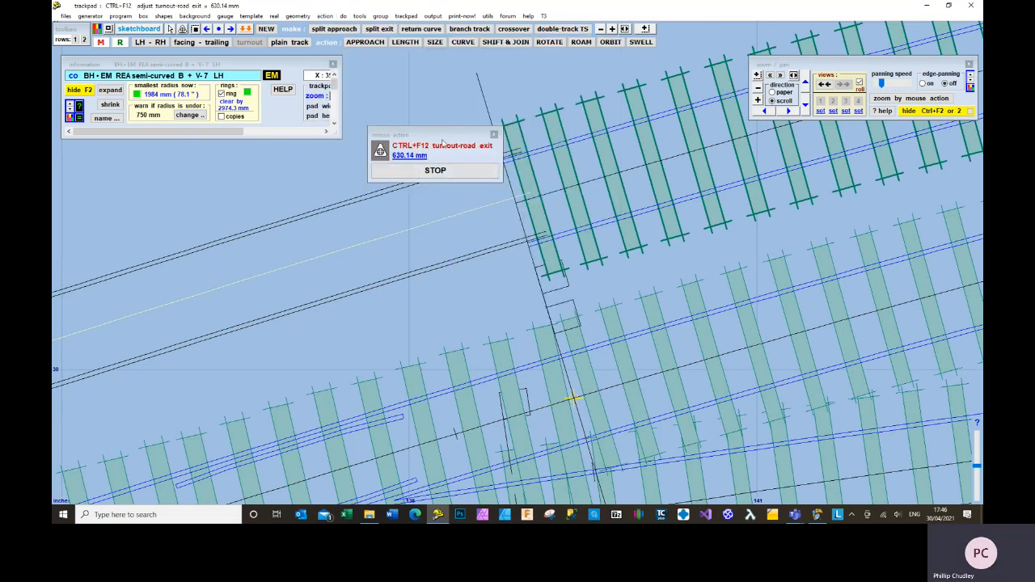
click(435, 170)
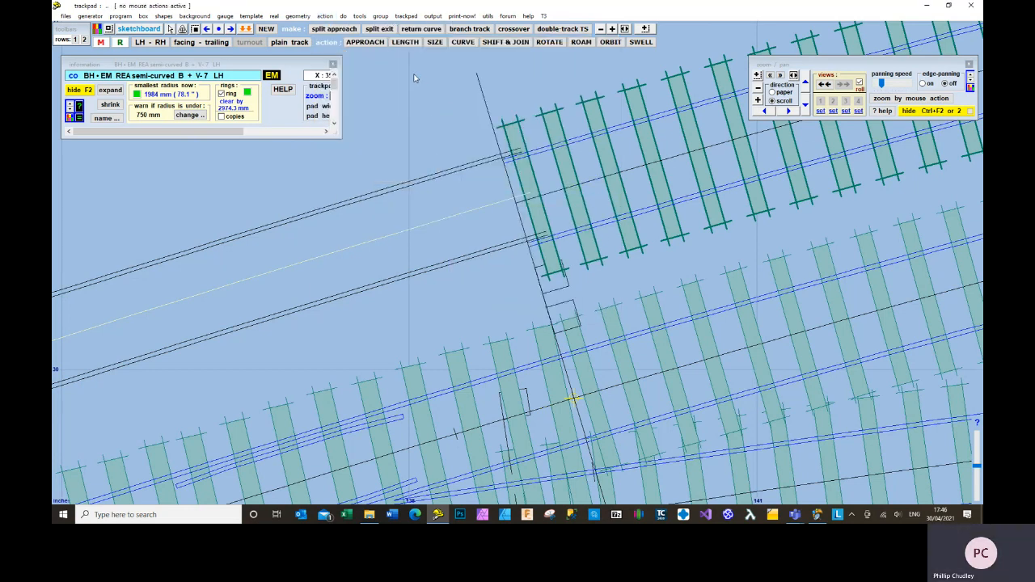
Snake the turnout through the peg to 8.81 mm so its extended exit rails line up with the parallel track.
key(ctrl+F6)
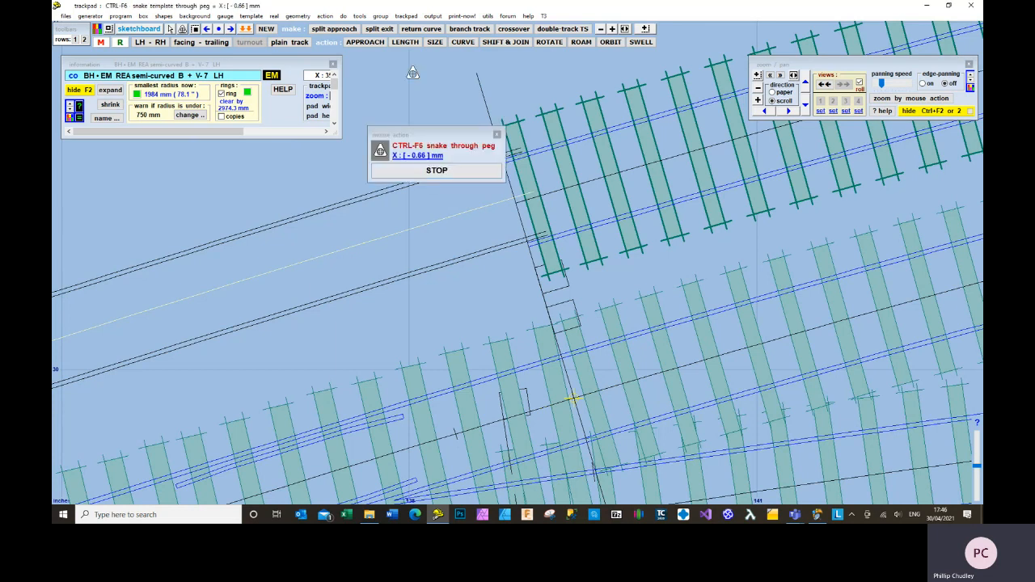
drag(413, 73, 429, 74)
drag(436, 75, 456, 86)
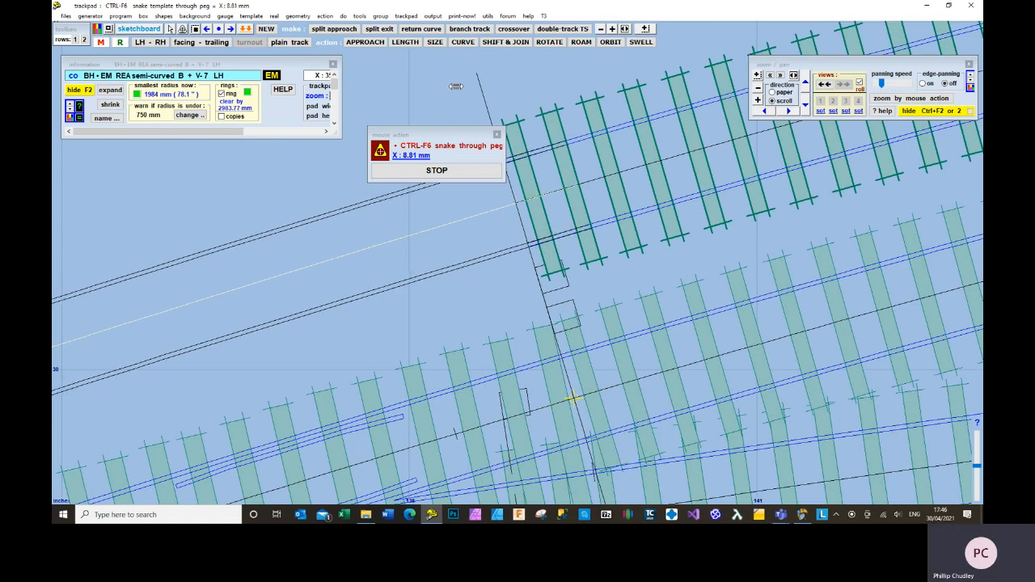
click(456, 89)
Make spare plain track PL018 the control template and shift it with snap joining onto the extended turnout road.
scroll(455, 93, down, 2)
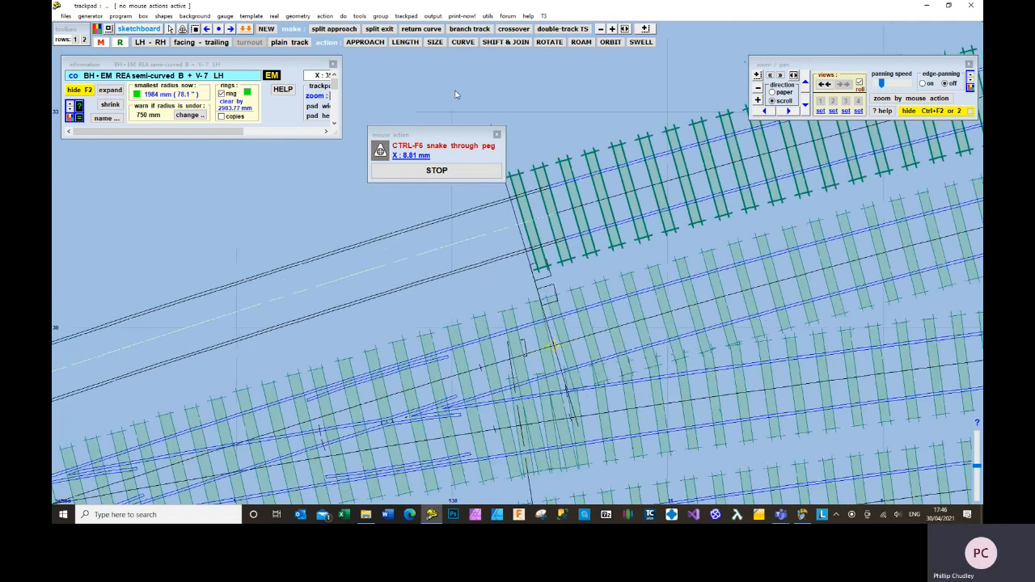
scroll(455, 95, down, 2)
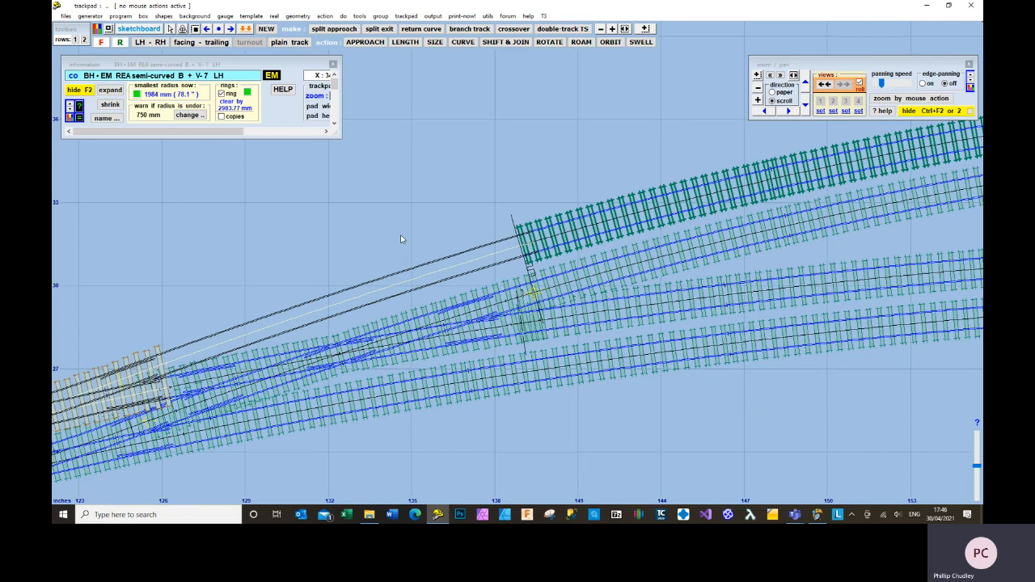
scroll(400, 237, down, 3)
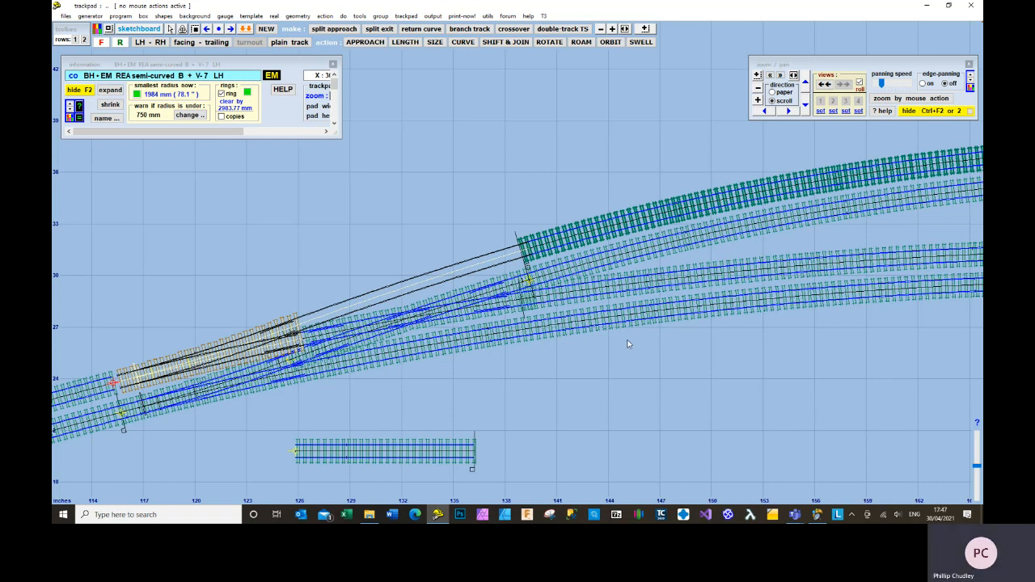
click(377, 458)
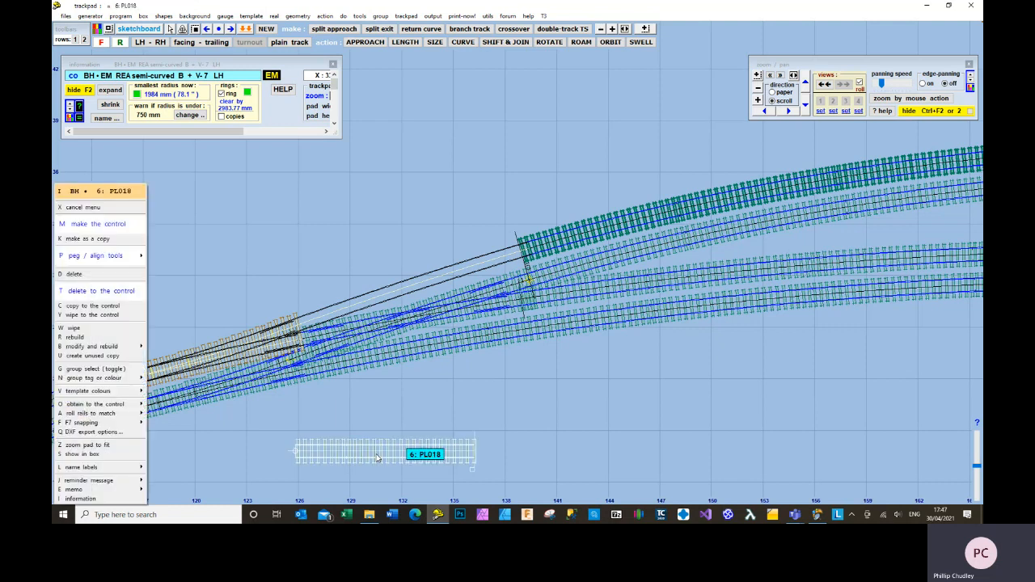
key(m)
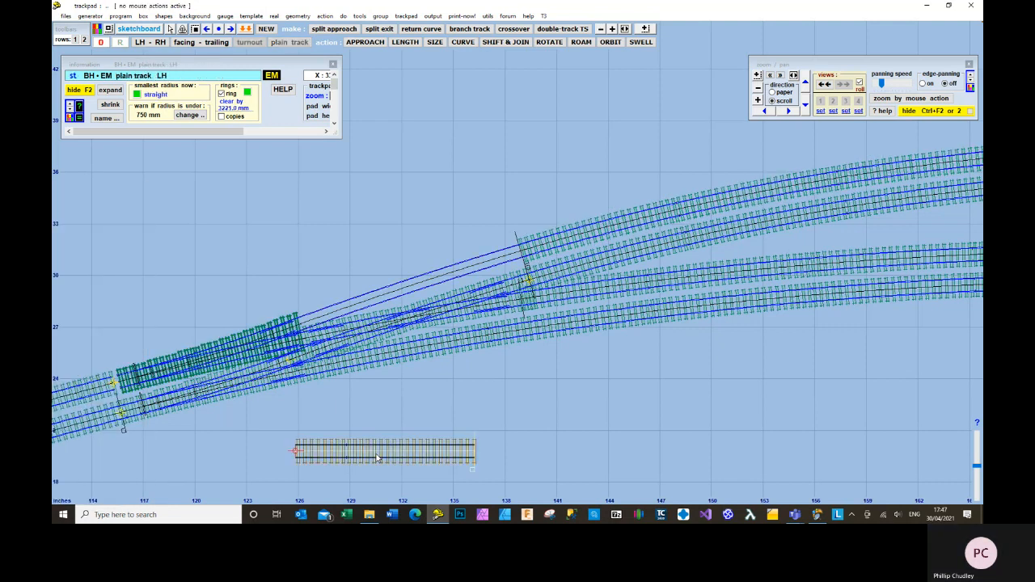
click(505, 41)
drag(516, 450, 519, 327)
drag(528, 380, 517, 388)
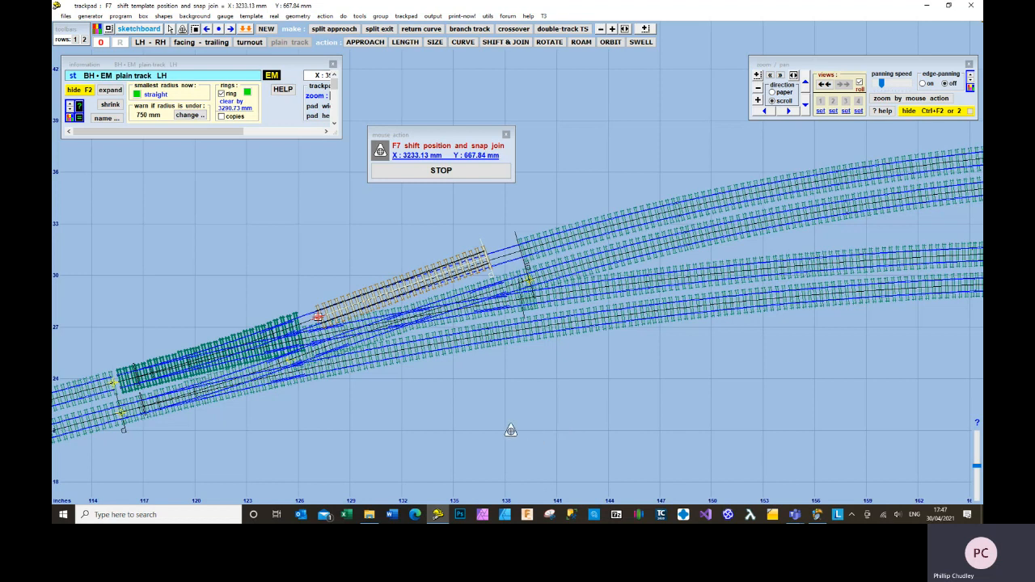
Lengthen the snapped plain track to 319.11 mm so it reaches the start of the parallel track.
click(403, 42)
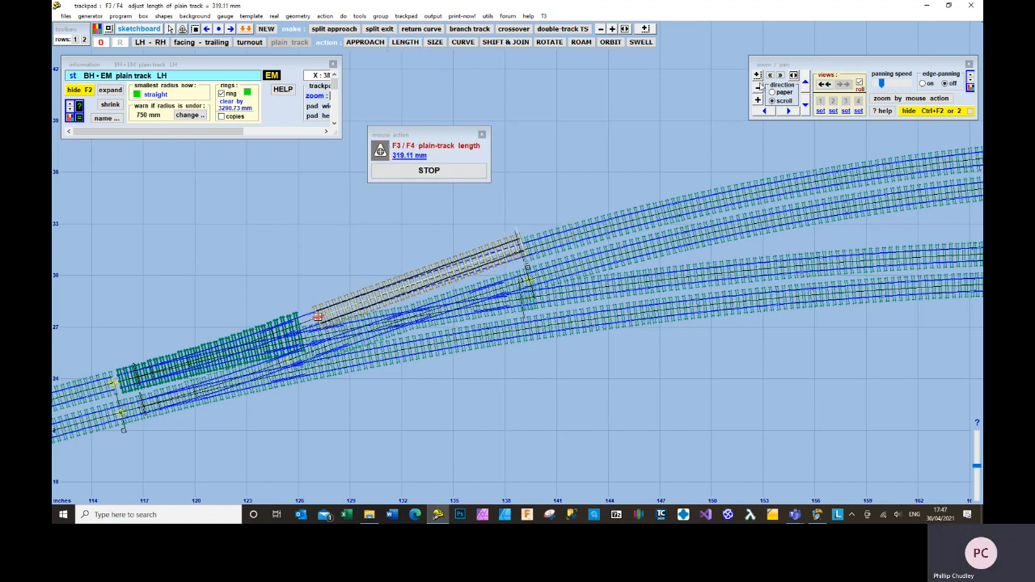
click(758, 75)
drag(464, 221, 565, 315)
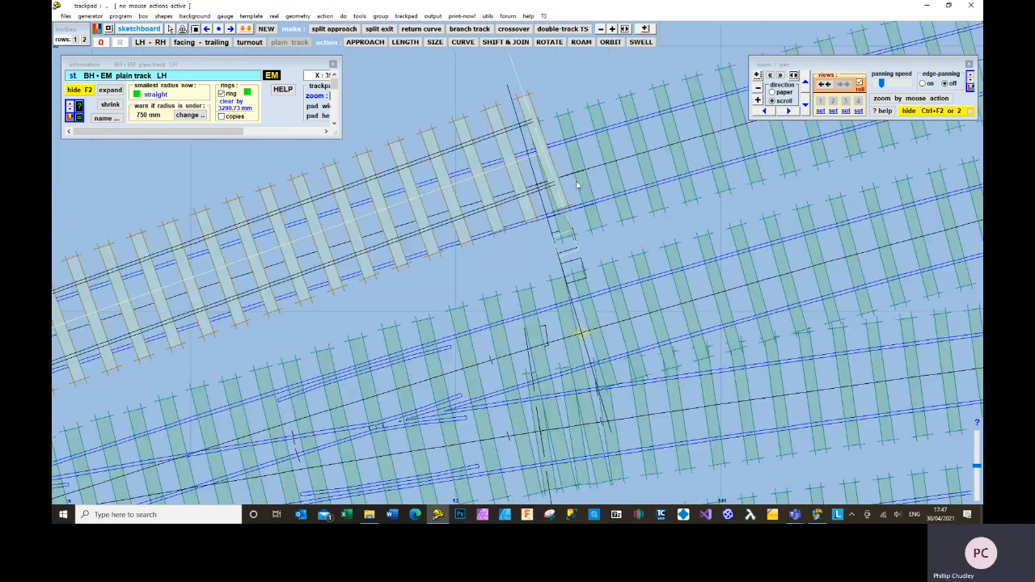
Curve the plain track to a radius of -6118.10 mm so its rails match the turnout-road exit at the parallel track.
click(463, 42)
drag(469, 89, 466, 152)
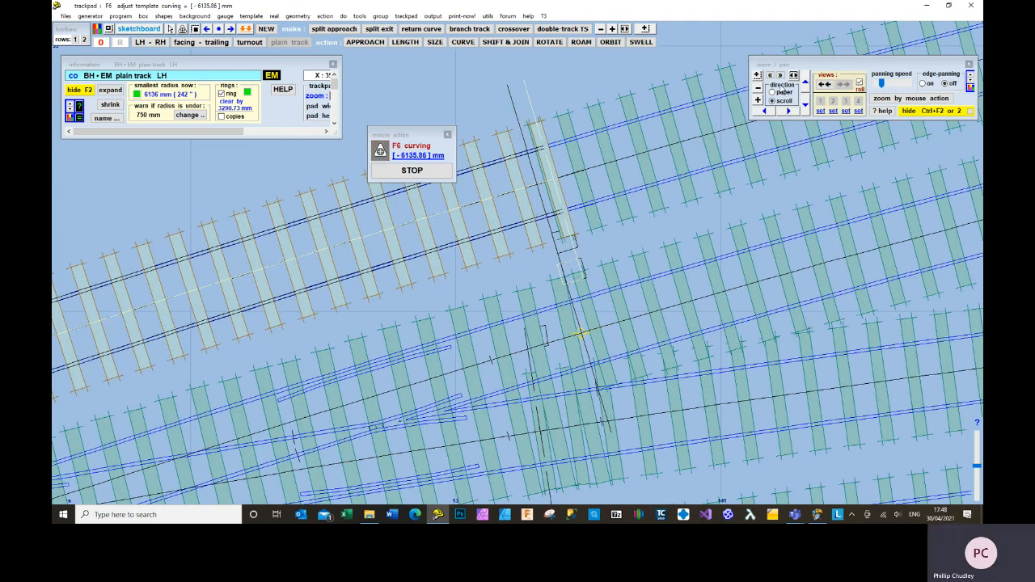
click(758, 75)
drag(525, 136, 558, 168)
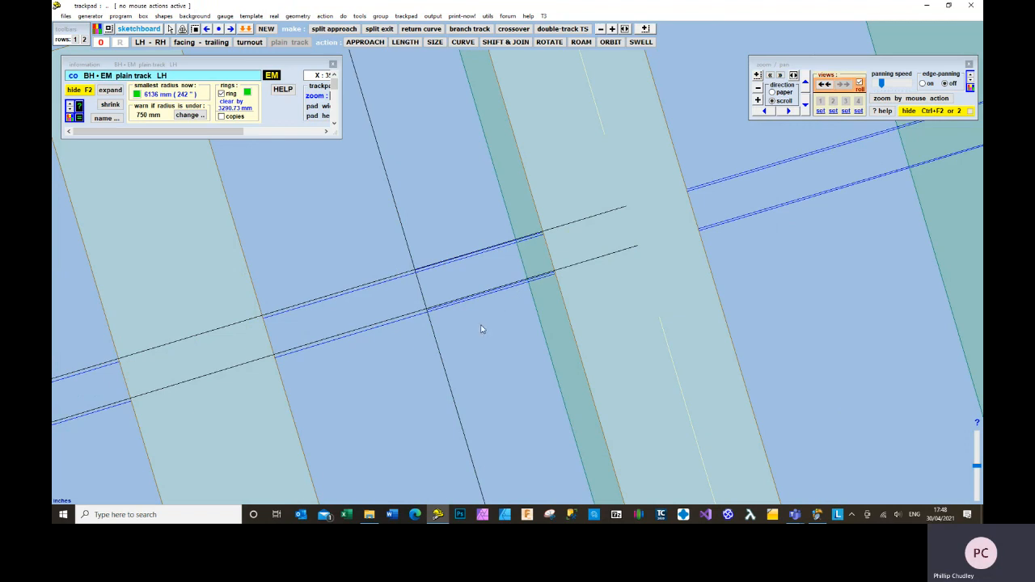
scroll(482, 329, down, 5)
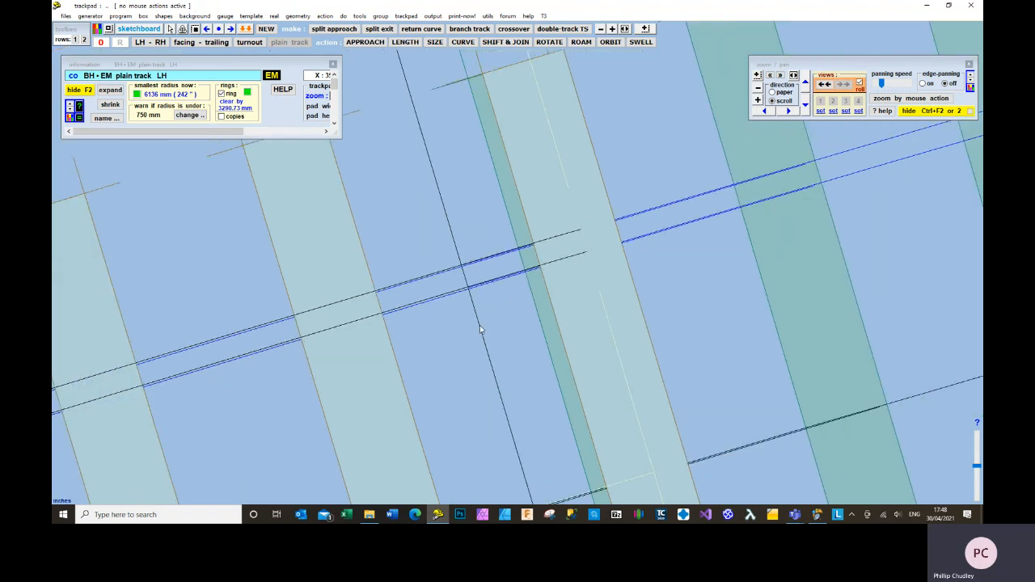
scroll(479, 329, down, 1)
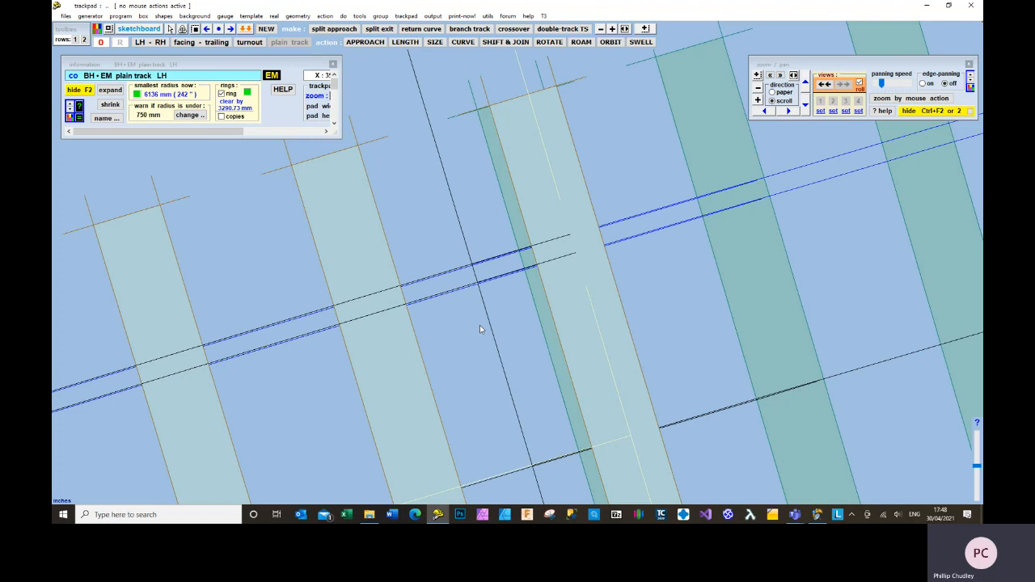
click(462, 42)
drag(460, 171, 460, 181)
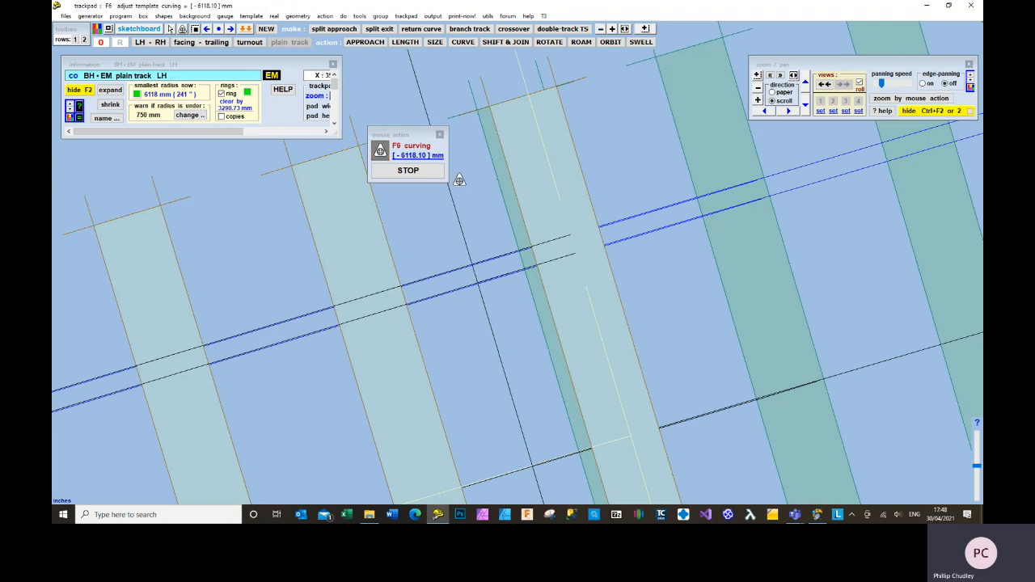
scroll(459, 181, down, 5)
scroll(459, 185, down, 8)
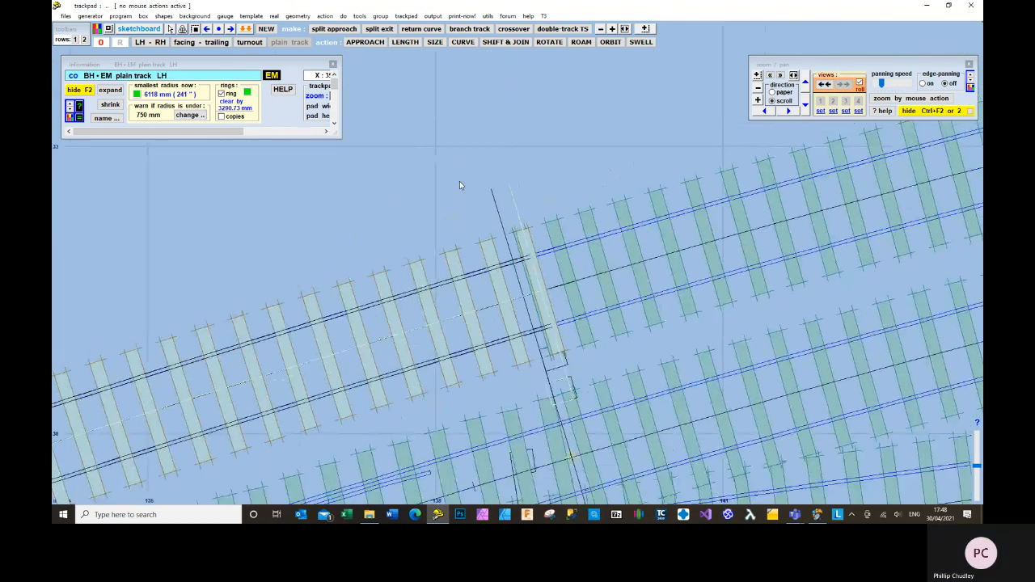
drag(386, 210, 503, 178)
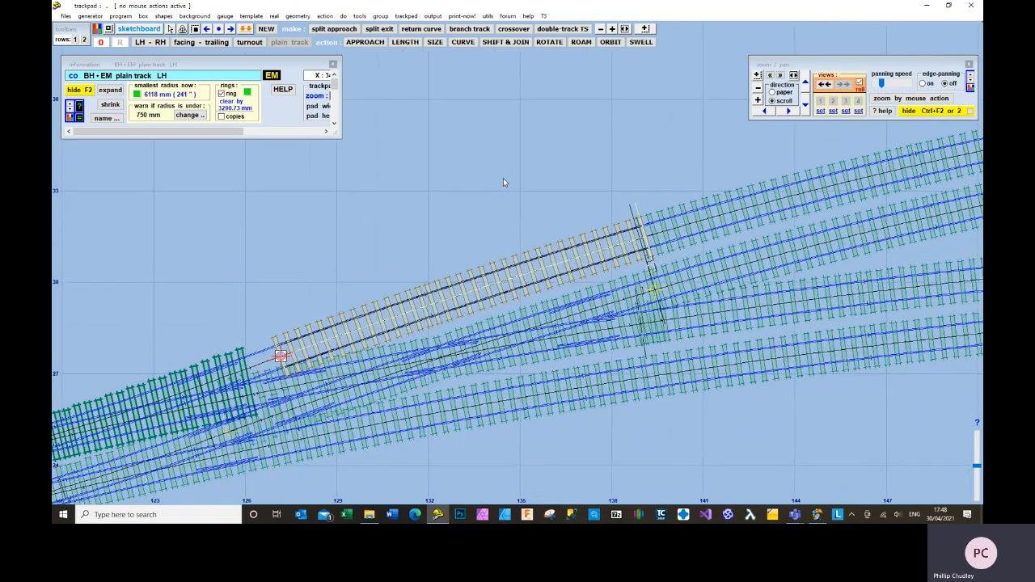
Make turnout TL029 the control template and shorten its turnout-road exit to 306.68 mm.
scroll(370, 246, down, 2)
drag(370, 245, 426, 227)
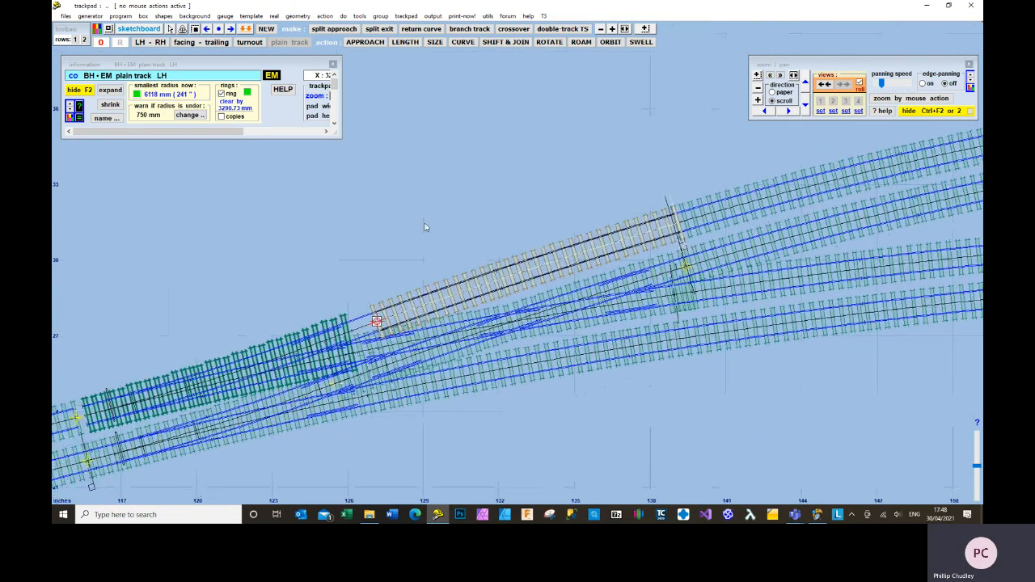
click(314, 350)
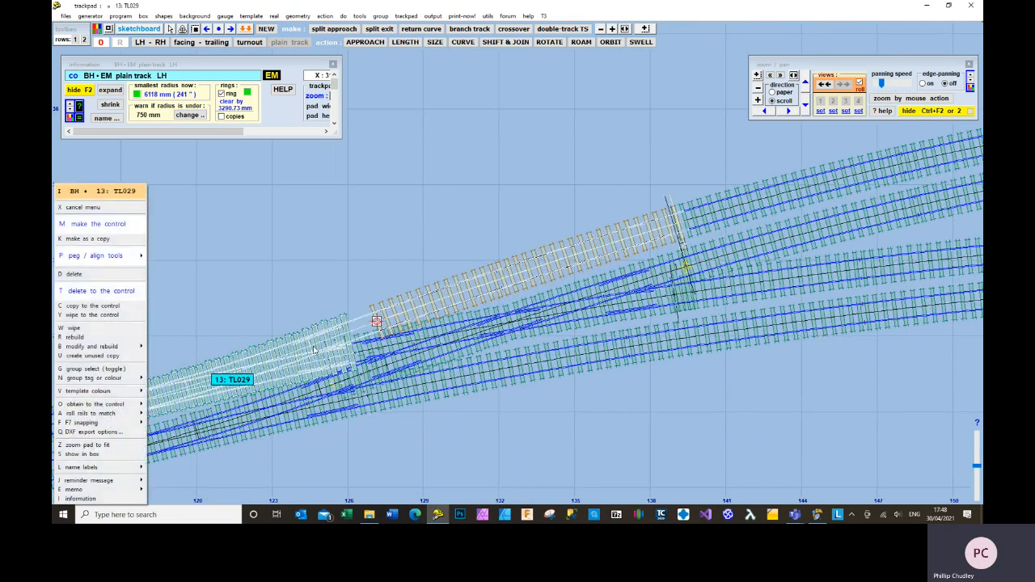
key(m)
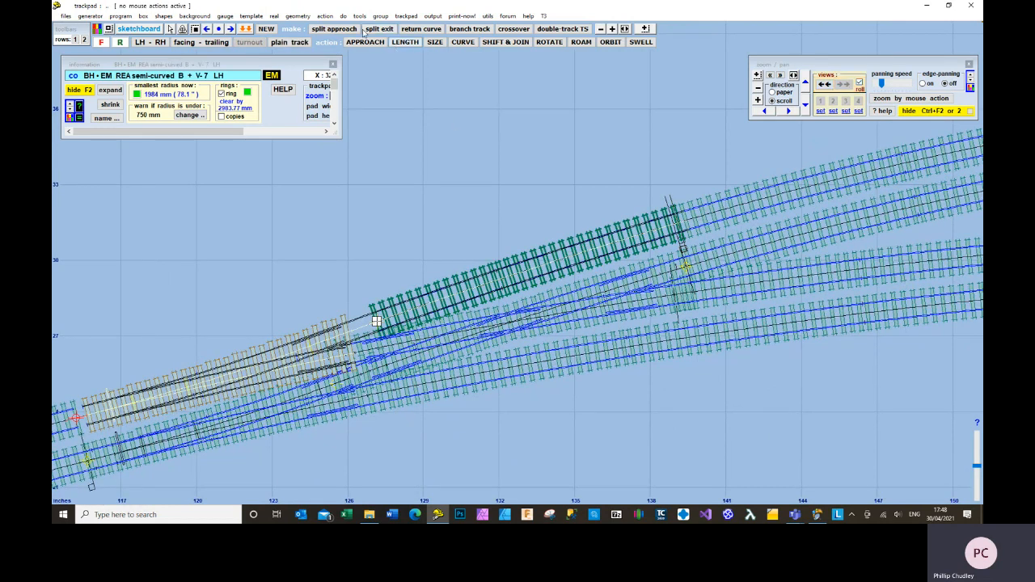
click(327, 17)
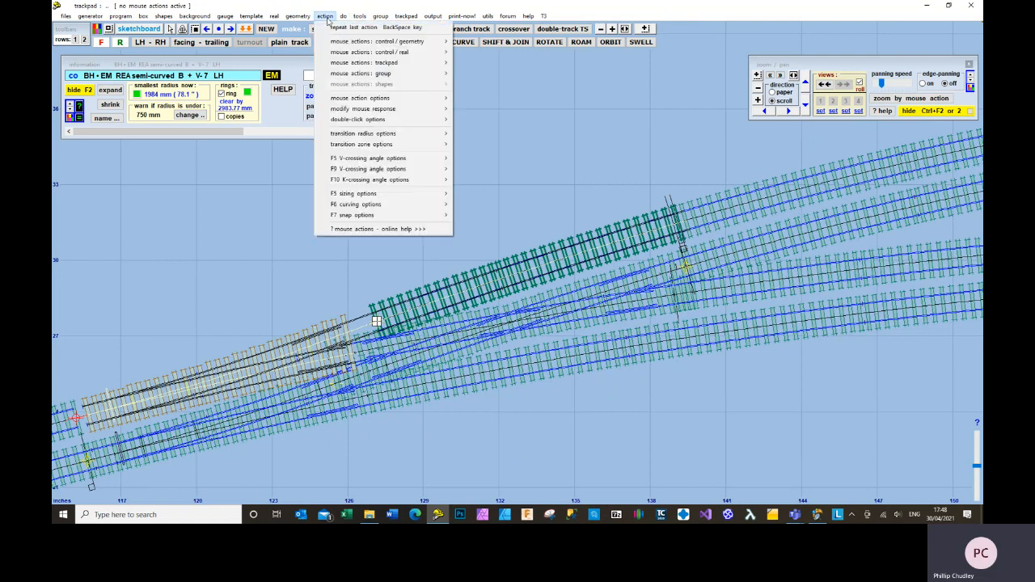
mouse_move(350, 48)
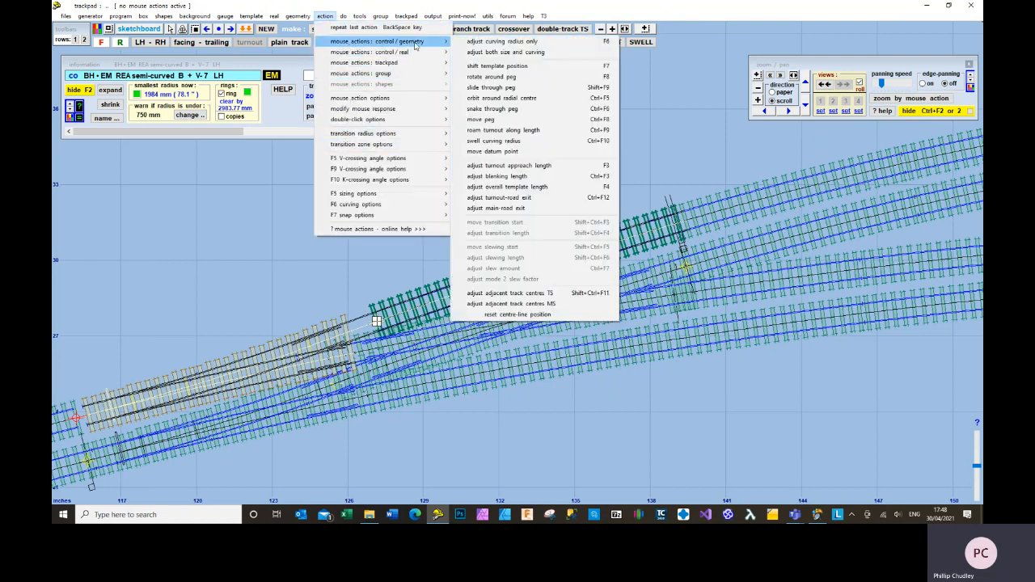
click(506, 198)
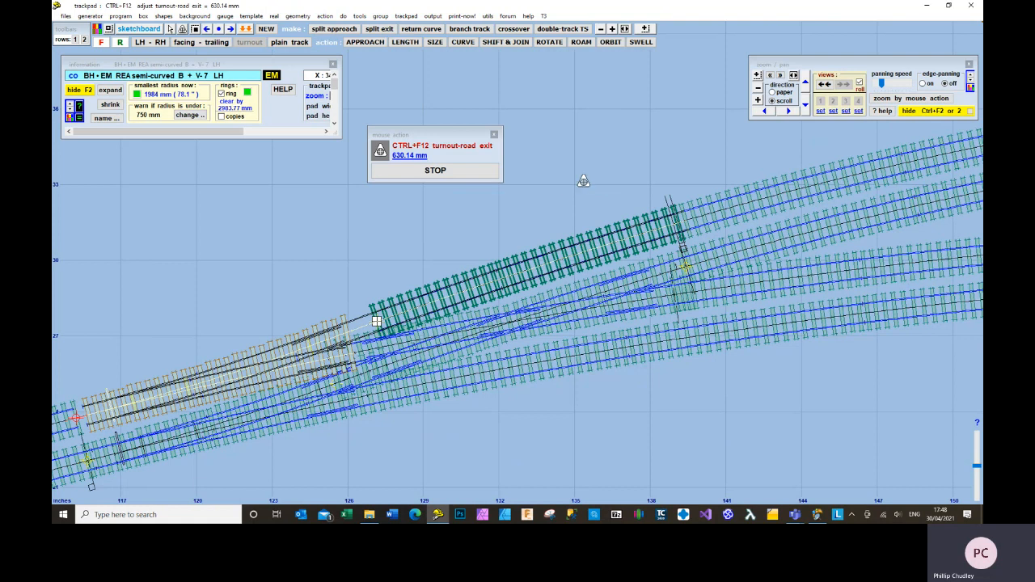
drag(361, 264, 278, 279)
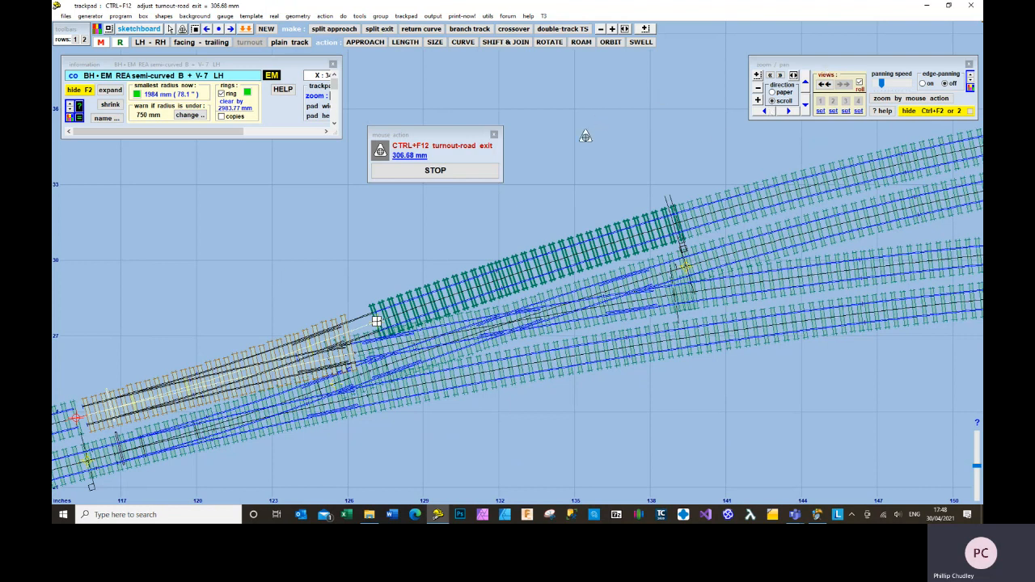
click(485, 174)
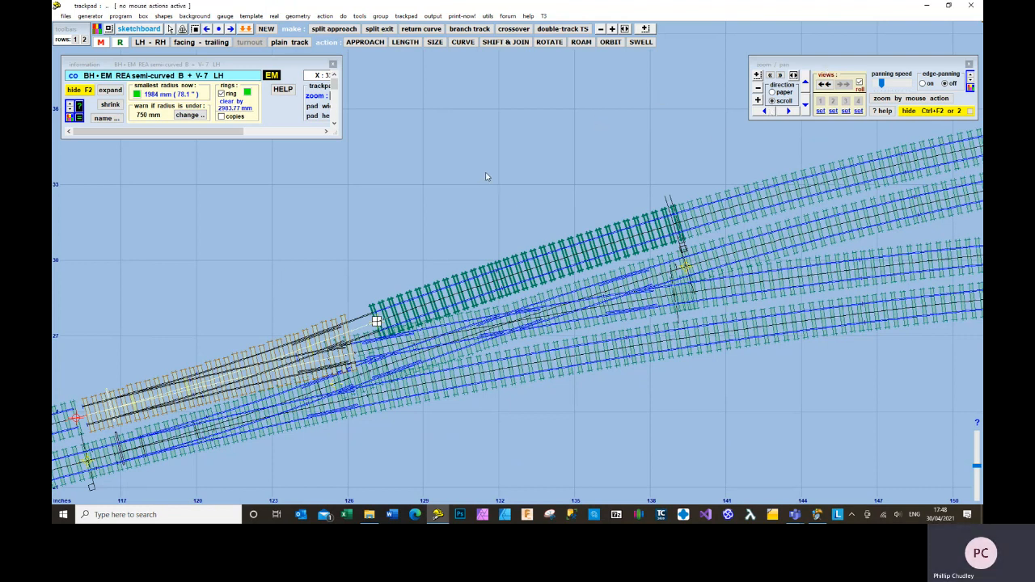
Make turnout TL019 the control template and open the shove timbers tool for it.
click(758, 75)
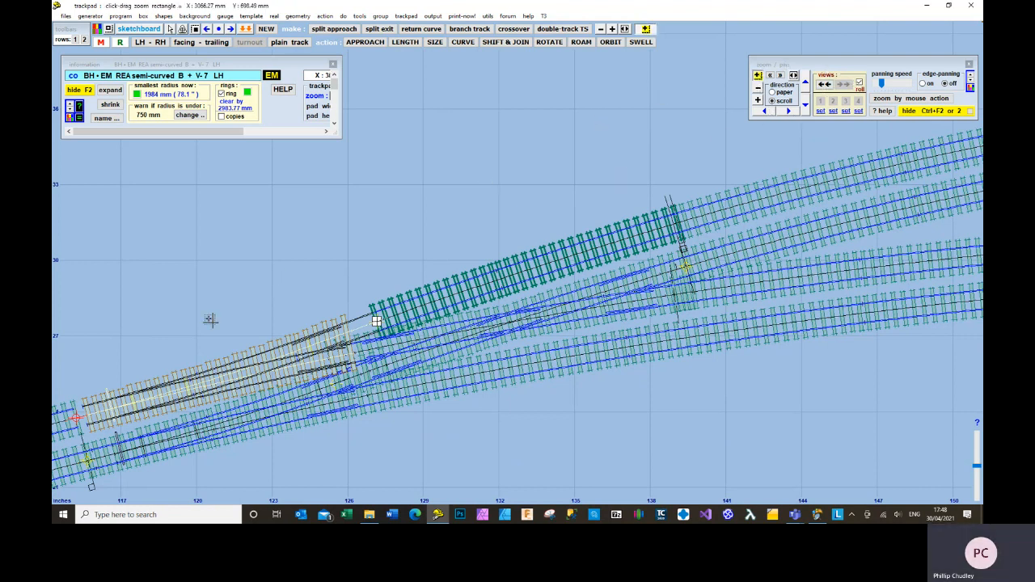
drag(208, 283, 418, 437)
click(641, 408)
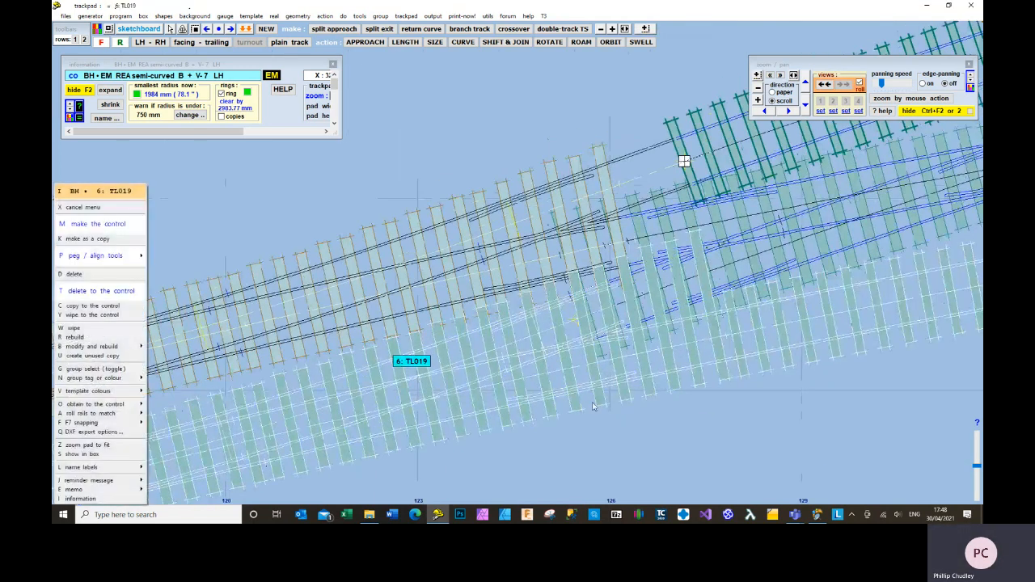
click(669, 425)
scroll(678, 418, down, 1)
middle_drag(684, 411, 474, 404)
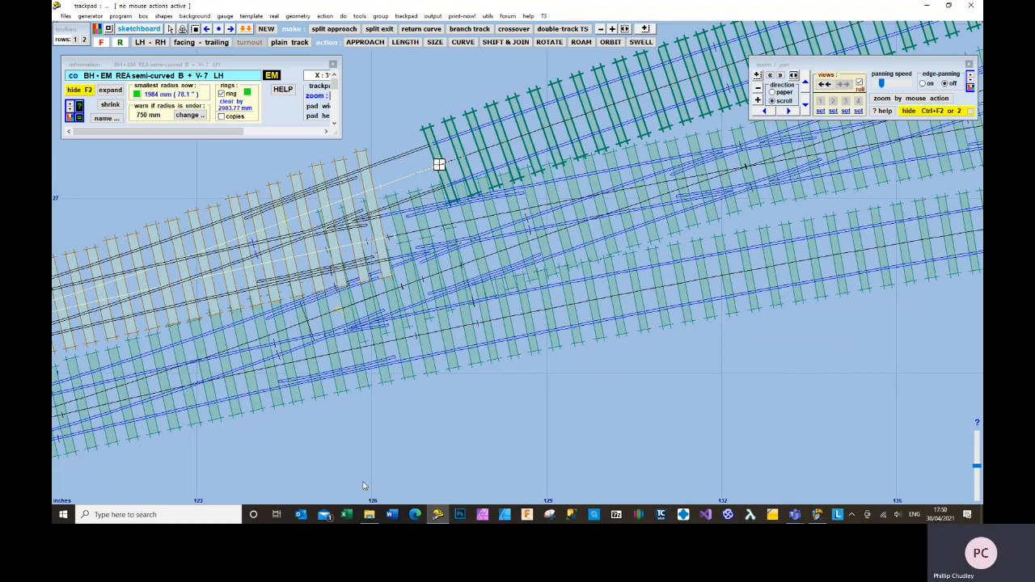
click(286, 374)
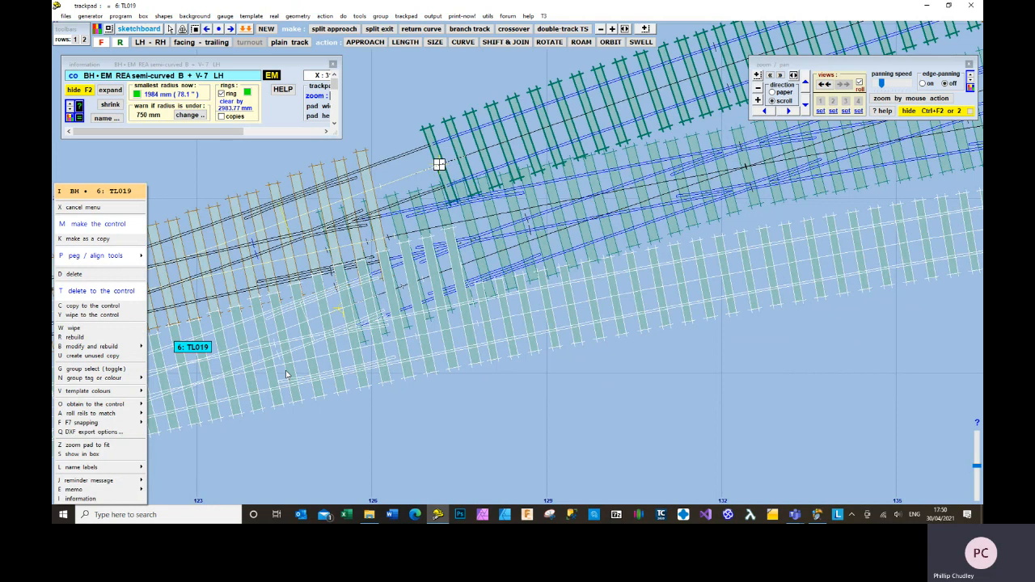
key(m)
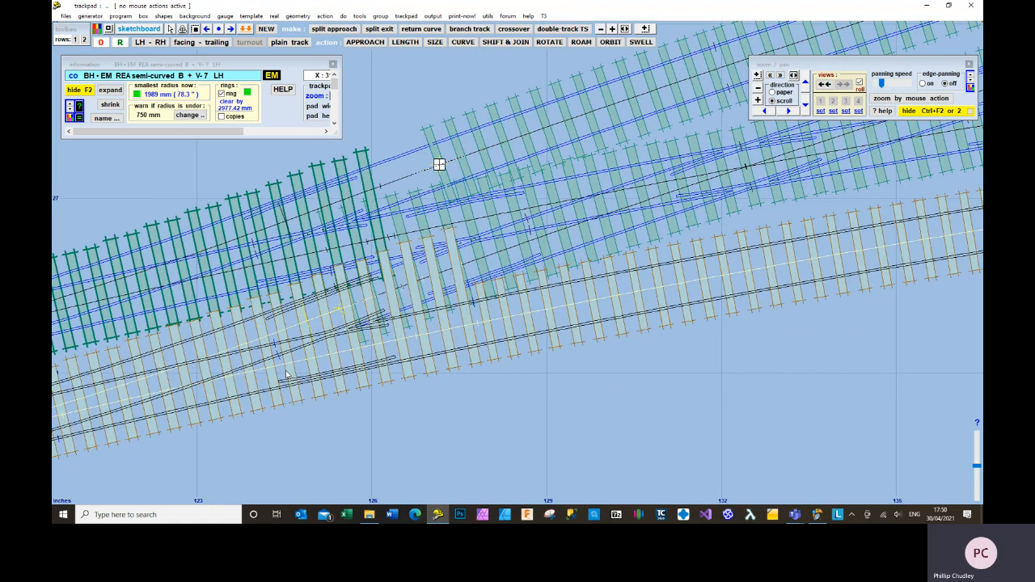
key(4)
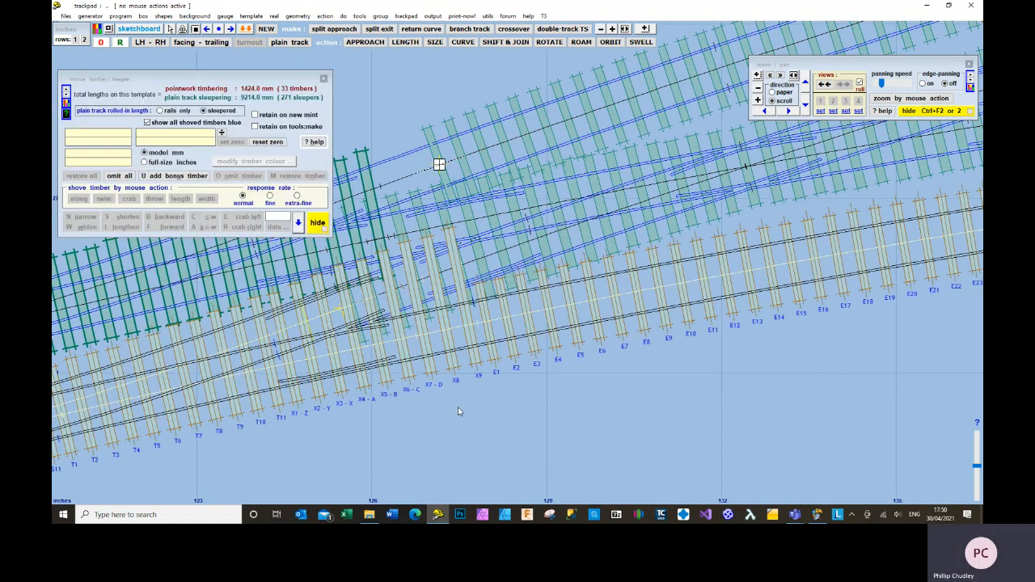
Lengthen crossing timber X9 of TL019 so it extends across the diverging track to the start of the plain track.
click(479, 376)
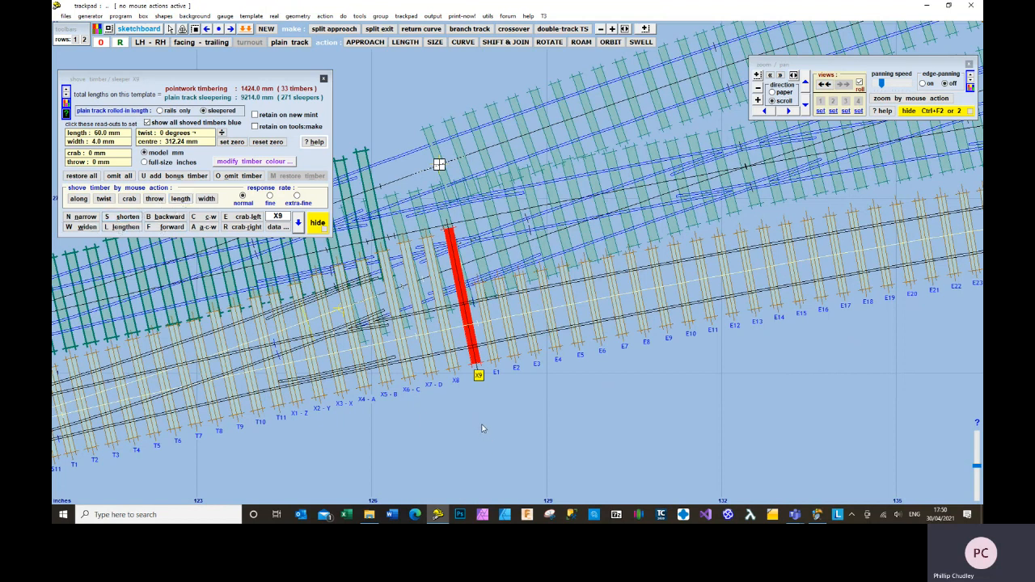
key(l)
key(l)
key(l)
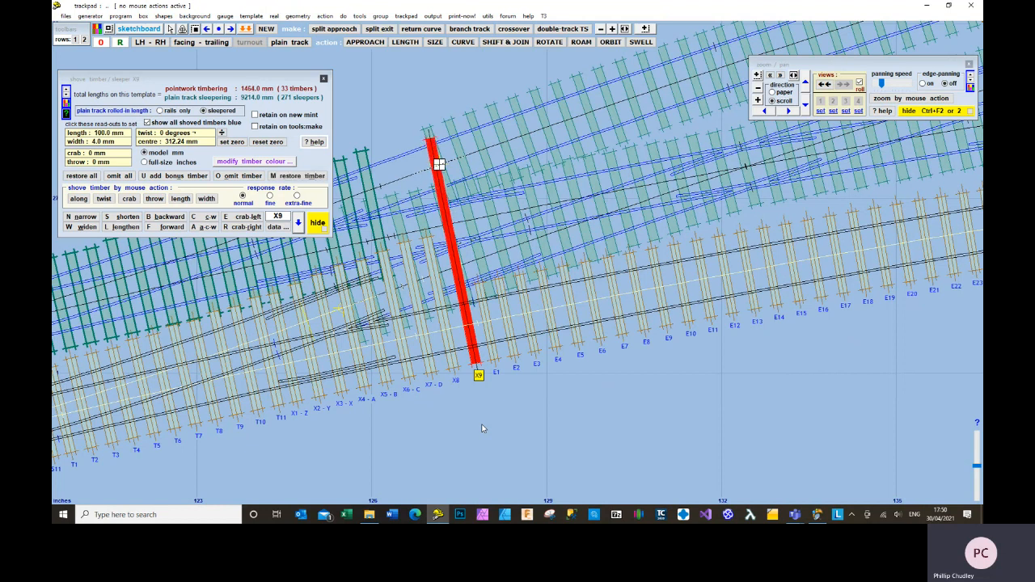
Move the shove timbers window clear of the track and lengthen timber X8 to 104 mm.
click(456, 382)
drag(272, 81, 838, 240)
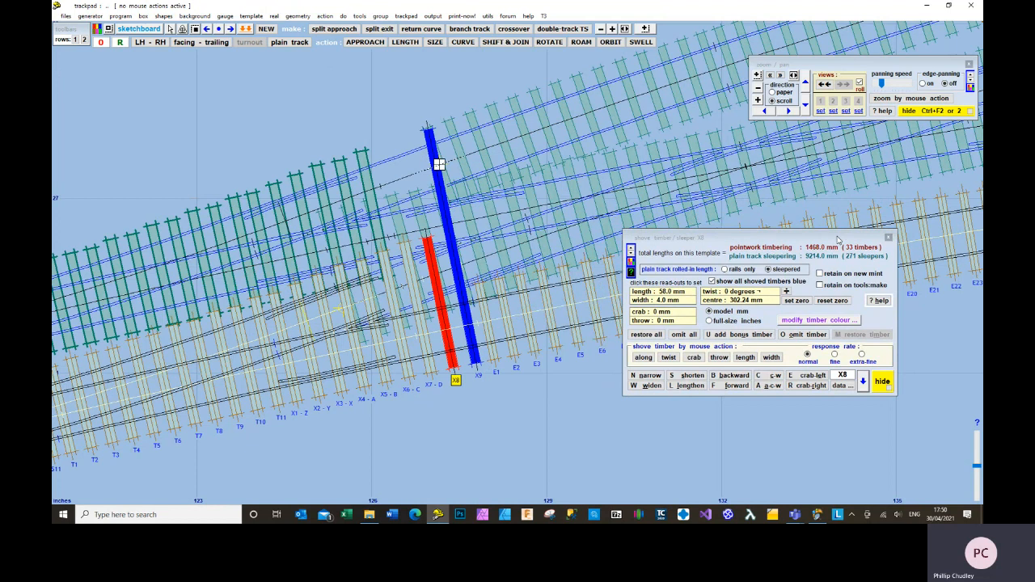
key(l)
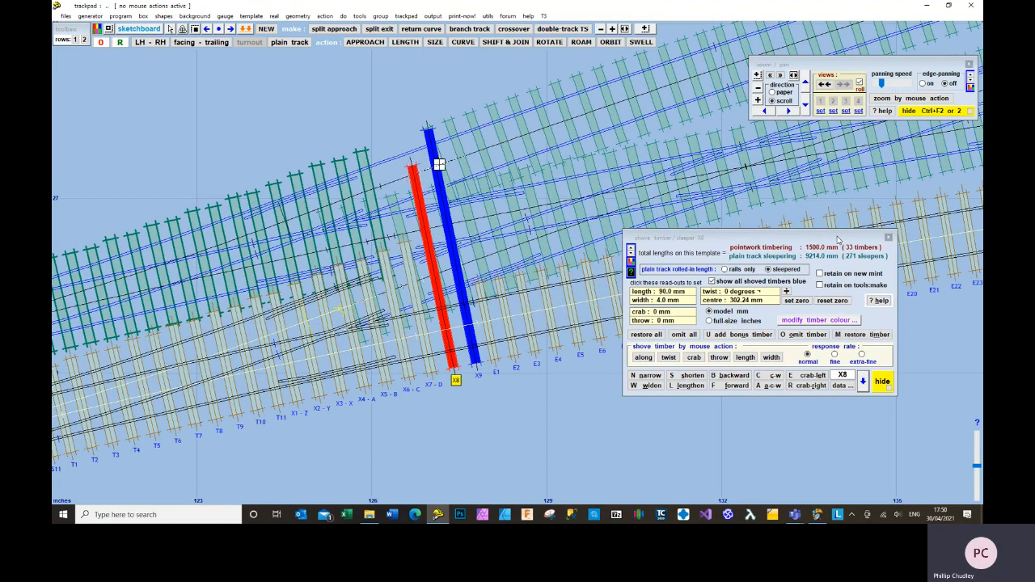
key(l)
key(s)
key(l)
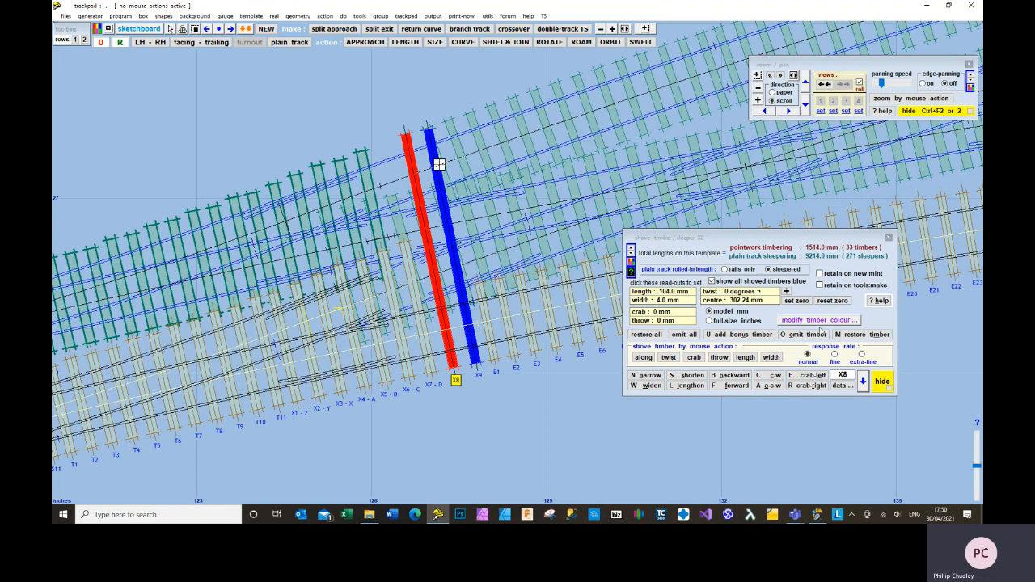
Lengthen timber X7 to 102 mm so it spans both roads.
click(440, 387)
key(l)
key(l)
key(l)
key(l)
key(l)
key(l)
key(l)
key(l)
key(l)
key(l)
key(l)
key(l)
key(l)
key(l)
key(l)
key(l)
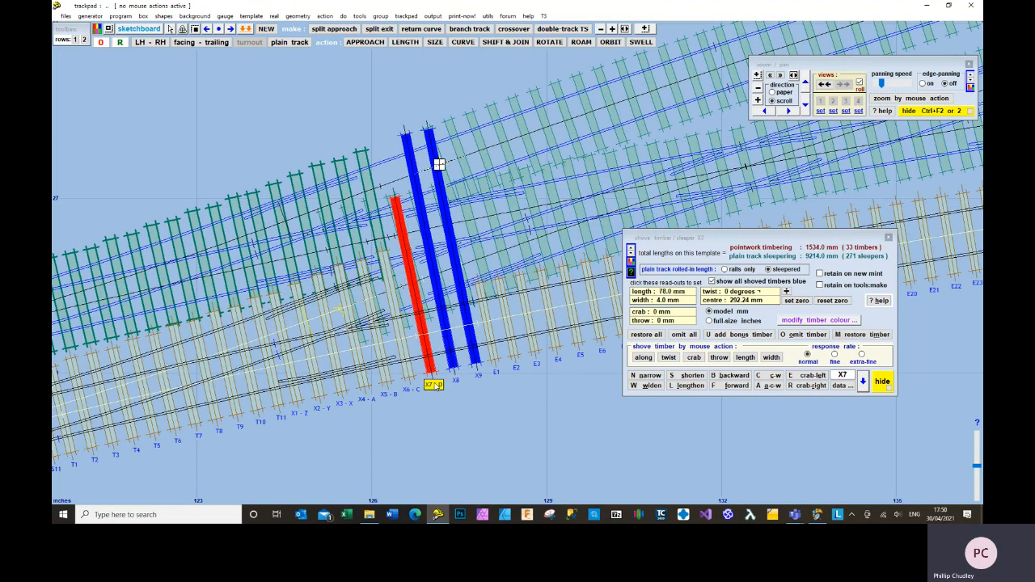
key(l)
key(l)
key(l)
key(l)
key(l)
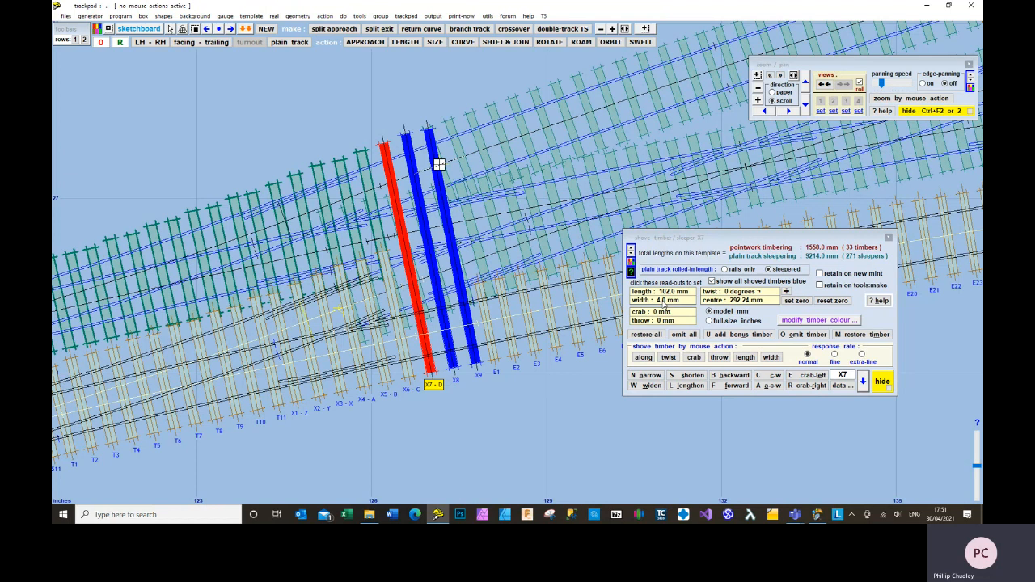
Lengthen timber X6 to 100 mm so it reaches the outer end of the adjoining turnout's last timber.
click(411, 390)
key(l)
key(l)
key(l)
key(l)
key(l)
key(l)
key(l)
key(l)
key(l)
key(l)
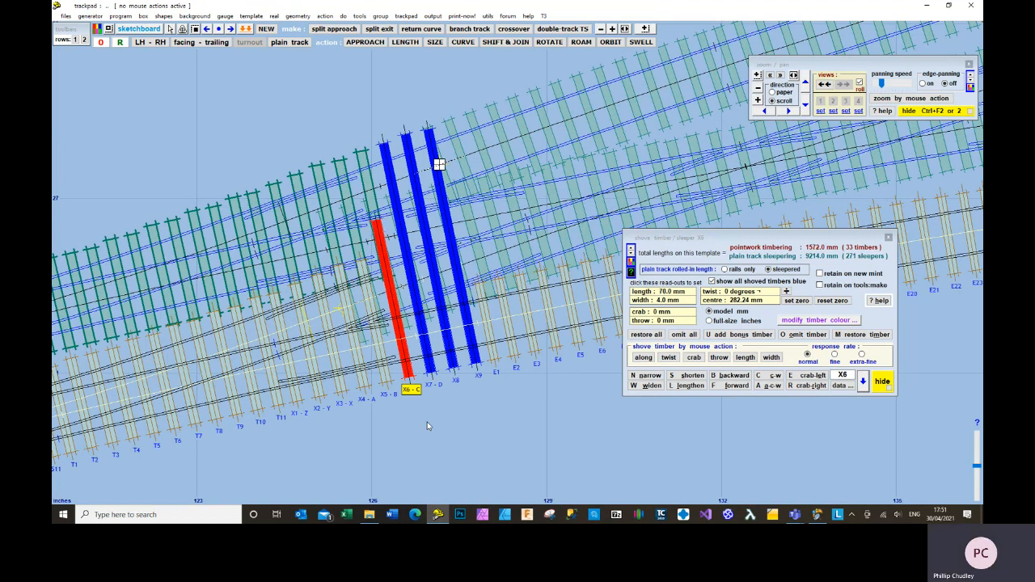
key(l)
key(l)
key(l)
key(l)
key(l)
key(l)
key(l)
key(l)
key(l)
key(l)
key(l)
key(l)
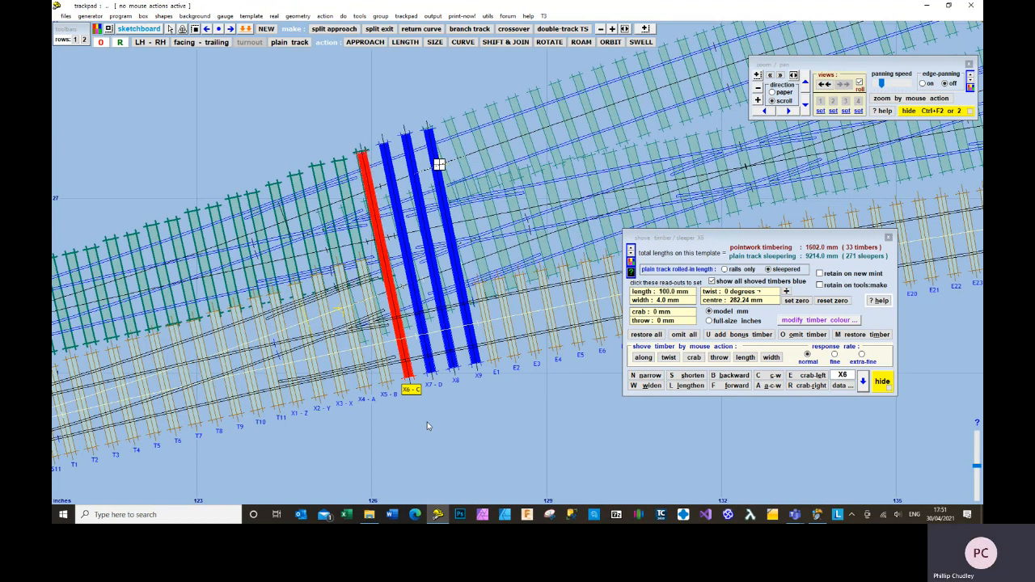
Lengthen timber X5 so it reaches the outer timber ends of the adjoining turnout.
click(393, 393)
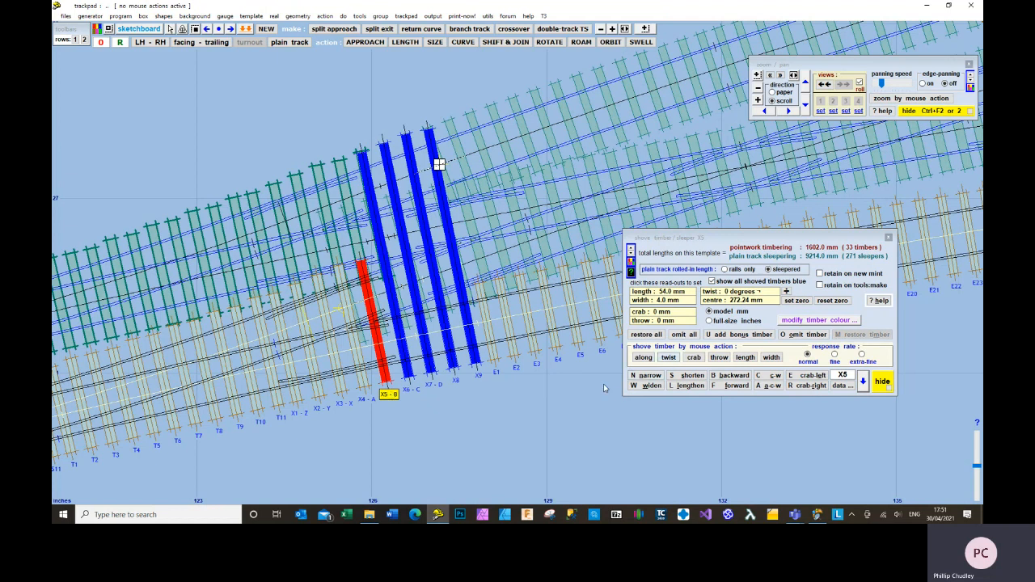
key(l)
key(l)
key(l)
key(l)
key(l)
key(l)
key(l)
key(l)
key(l)
key(l)
key(l)
key(l)
key(l)
key(l)
key(l)
key(l)
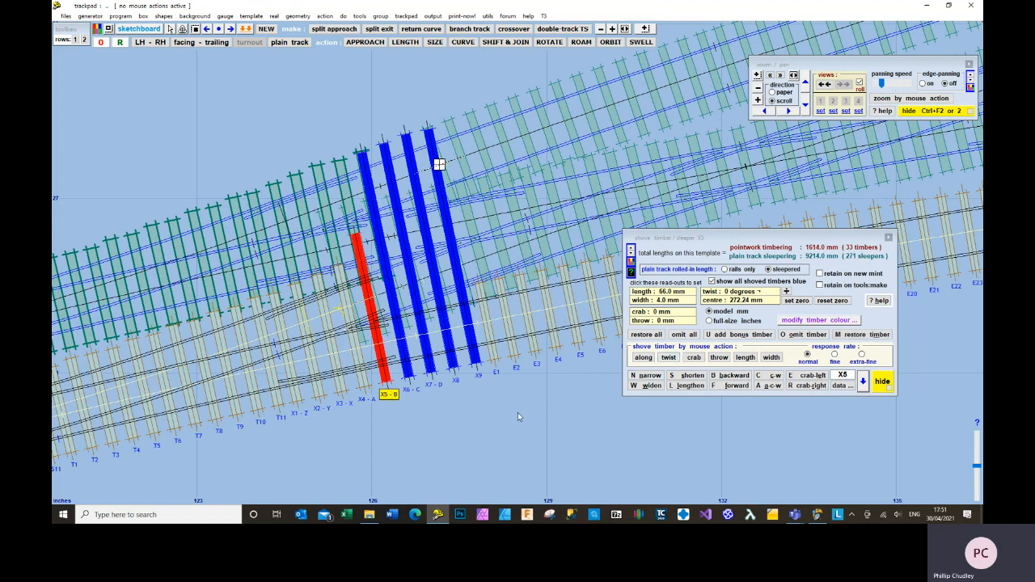
key(l)
key(l)
key(l)
key(l)
key(l)
Lengthen timber X4 so it runs under both turnouts to the adjoining turnout's outer timber ends.
click(368, 400)
key(l)
key(l)
key(l)
key(l)
key(l)
key(l)
key(l)
key(l)
key(l)
key(l)
key(l)
key(l)
key(l)
key(l)
key(l)
key(l)
key(l)
key(l)
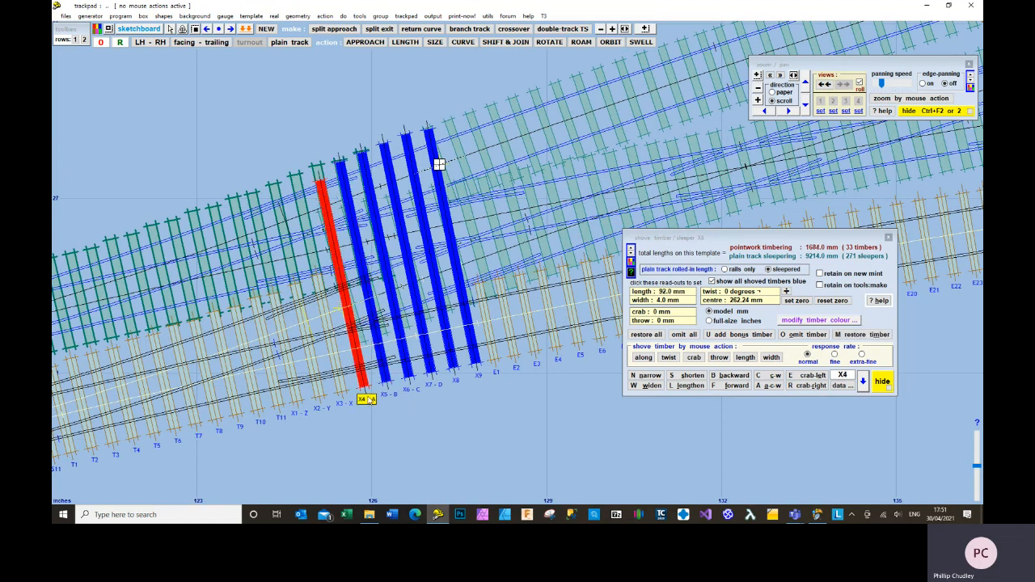
Lengthen timber X3 so it crosses the adjoining turnout to its outer timber ends.
click(343, 404)
key(l)
key(l)
key(l)
key(l)
key(l)
key(l)
key(l)
key(l)
key(l)
key(l)
key(l)
key(l)
key(l)
key(l)
key(l)
key(l)
key(l)
key(l)
key(l)
key(l)
key(l)
key(l)
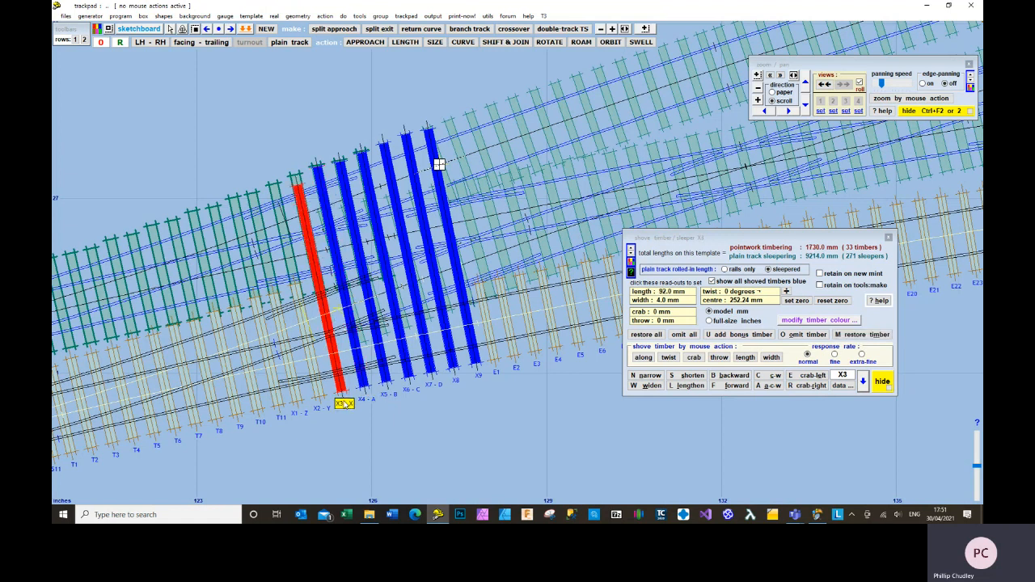
Lengthen timber X2 to 94 mm so it spans both turnouts.
click(322, 410)
key(l)
key(l)
key(l)
key(l)
key(l)
key(l)
key(l)
key(l)
key(l)
key(l)
key(l)
key(l)
key(l)
key(l)
key(l)
key(l)
key(l)
key(l)
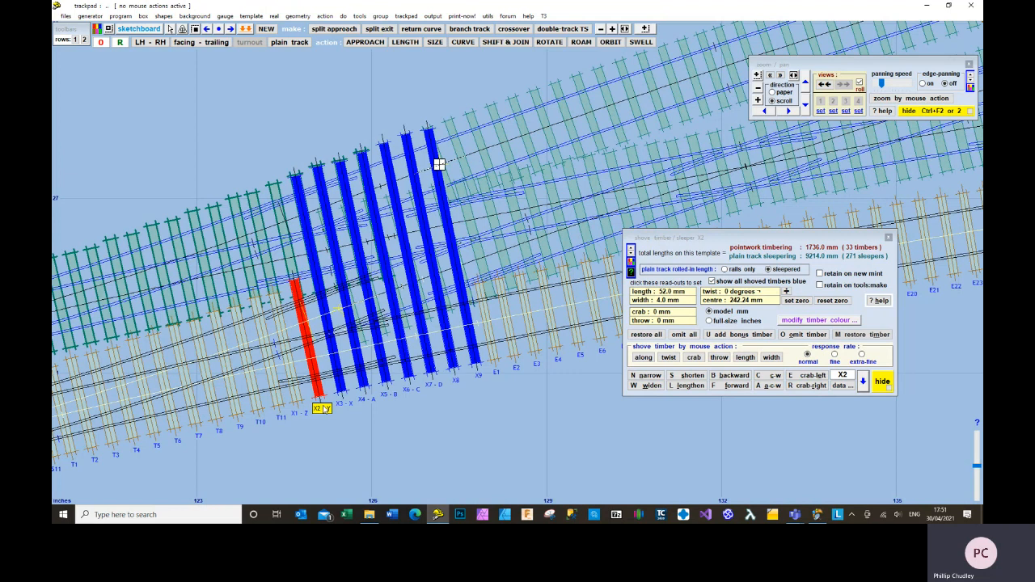
key(l)
key(l)
key(l)
key(l)
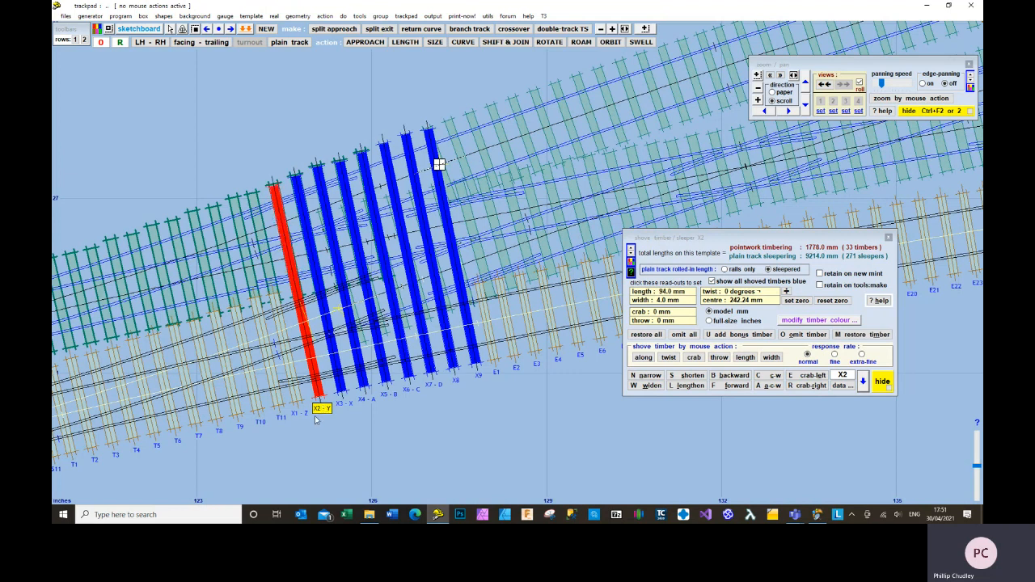
Lengthen timber X1 to 92 mm so it reaches the outer timber ends of the adjoining turnout.
click(301, 414)
key(l)
key(l)
key(l)
key(l)
key(l)
key(l)
key(l)
key(l)
key(l)
key(l)
key(l)
key(l)
key(l)
key(l)
key(l)
key(l)
key(l)
key(l)
key(l)
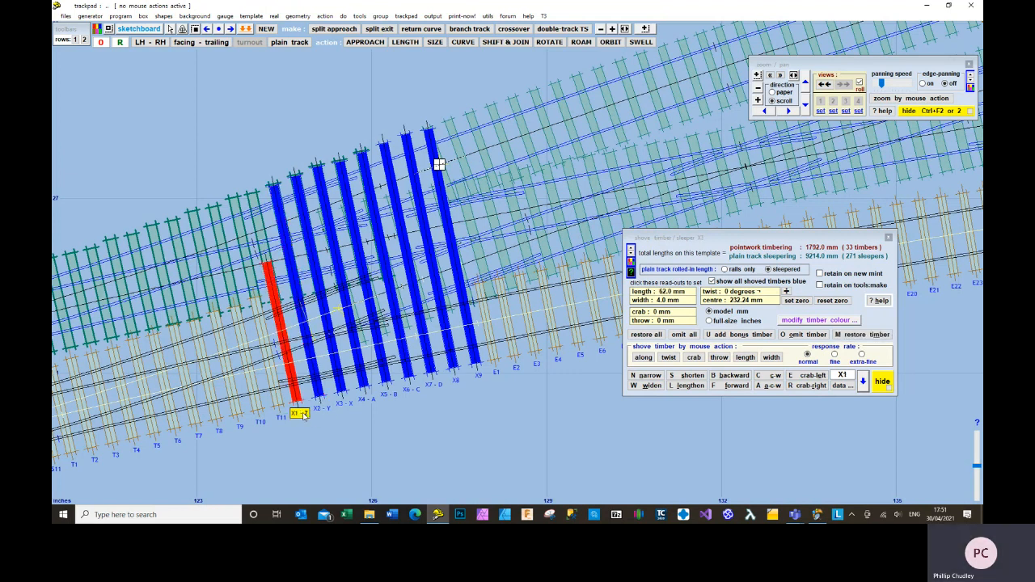
key(l)
key(l)
key(l)
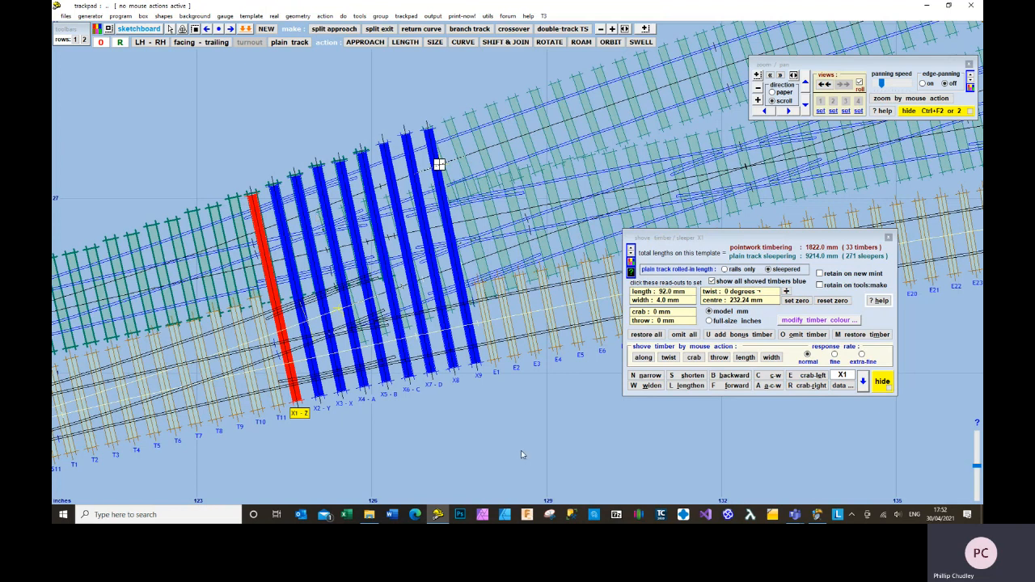
Make half-diamond DR017 the control template and omit its timbers X4 to X9 where the lengthened turnout timbers run.
click(479, 238)
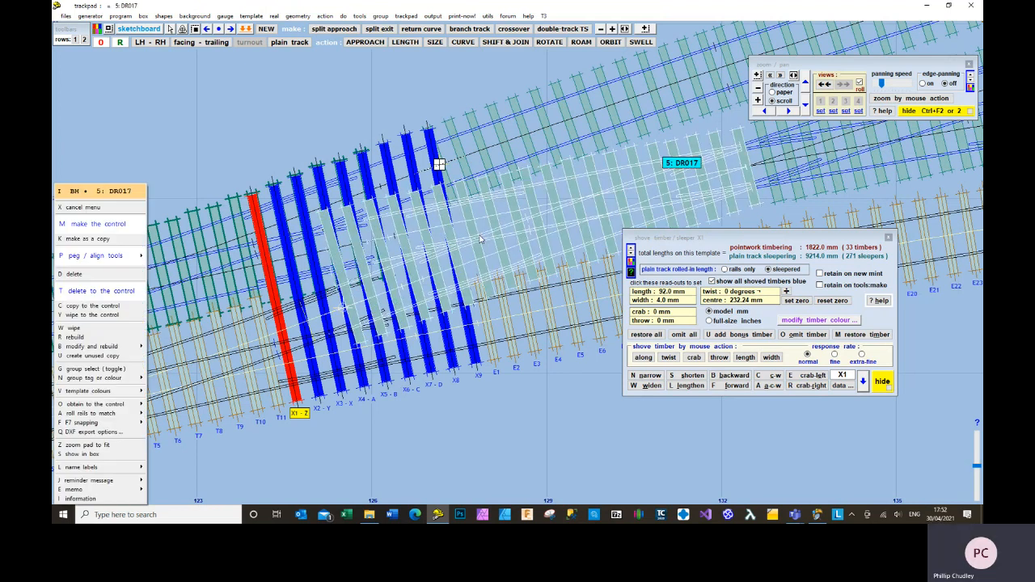
key(m)
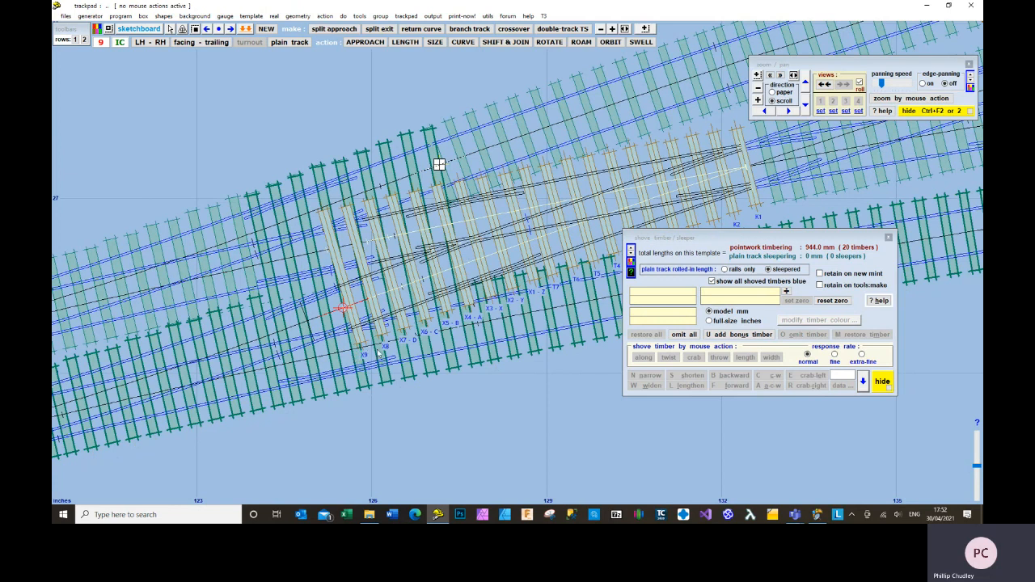
click(473, 318)
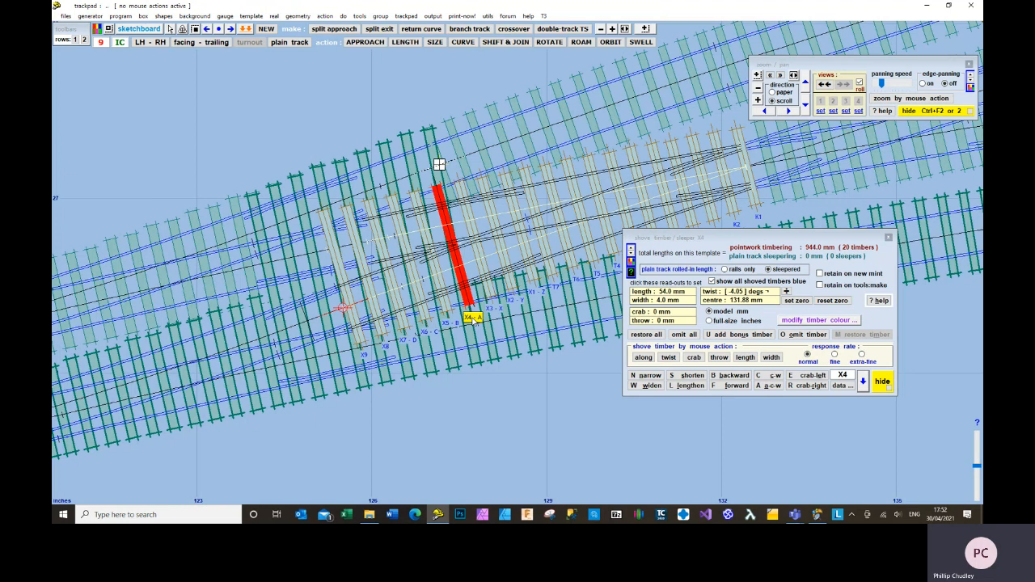
key(o)
click(449, 325)
key(o)
click(428, 337)
key(o)
click(407, 346)
key(o)
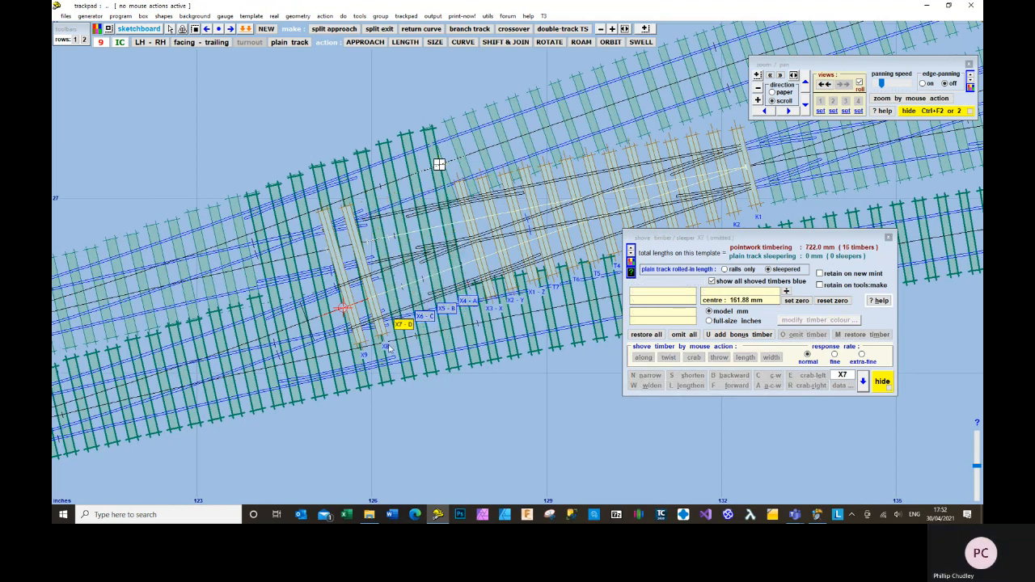
click(386, 352)
key(o)
click(359, 362)
key(o)
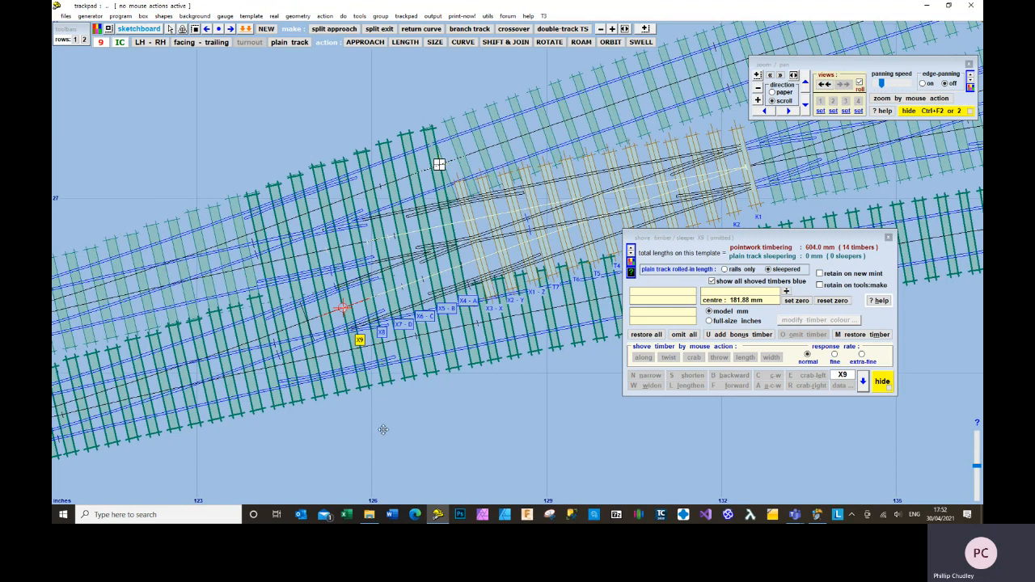
Make turnout TL031 the control template and omit its overlapping timbers X6, X5 and X4.
drag(381, 428, 439, 423)
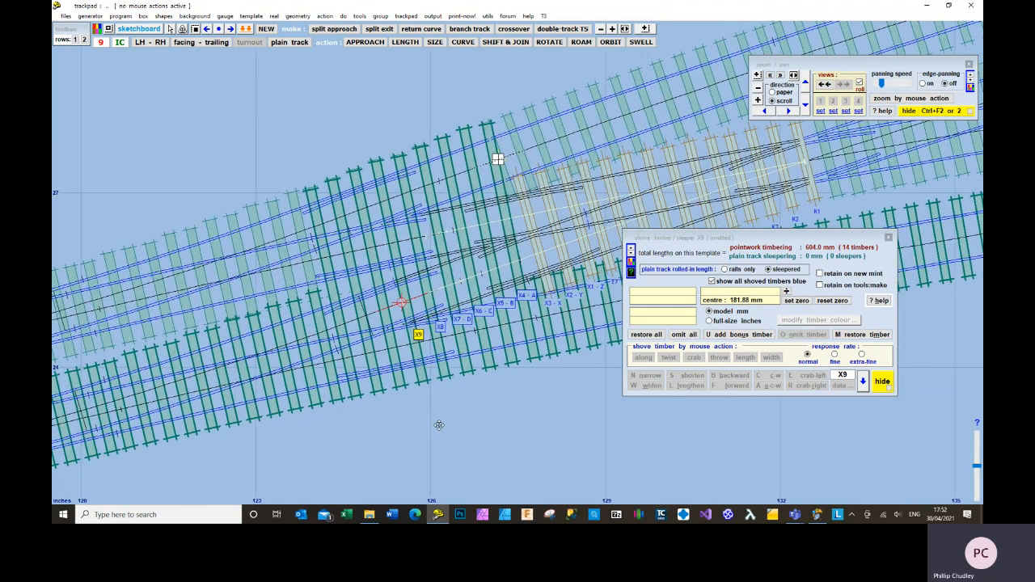
click(240, 266)
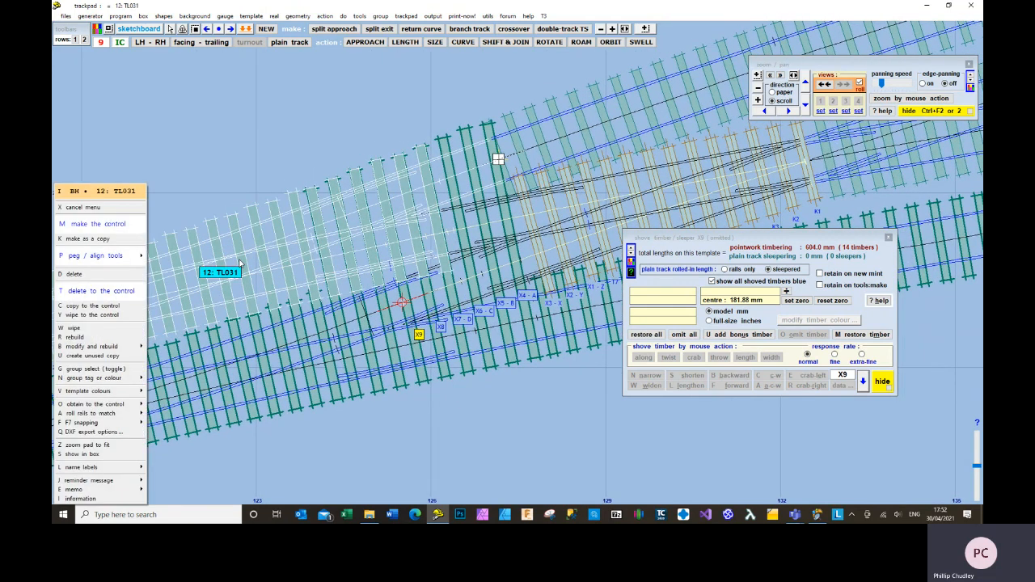
key(m)
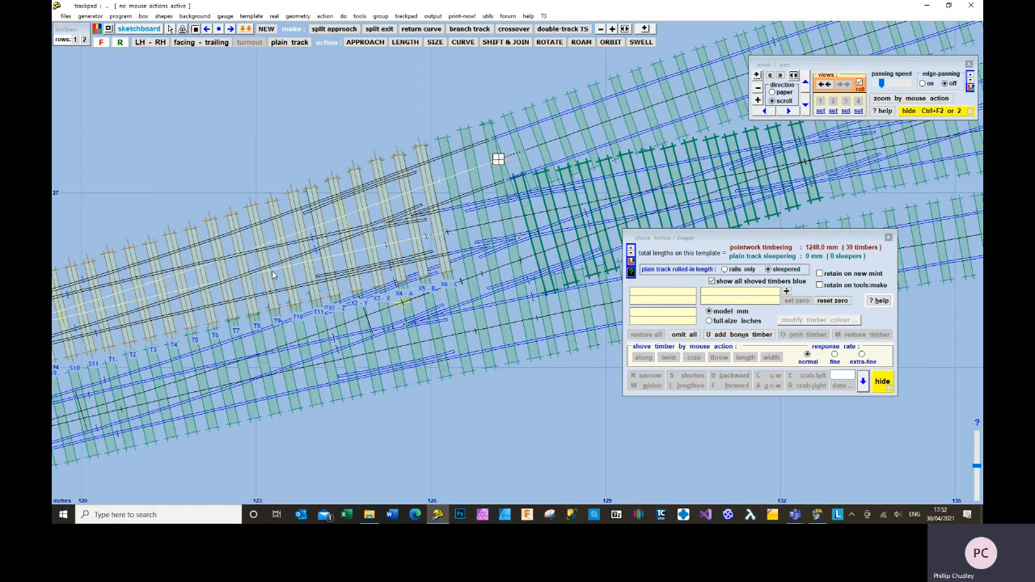
click(450, 284)
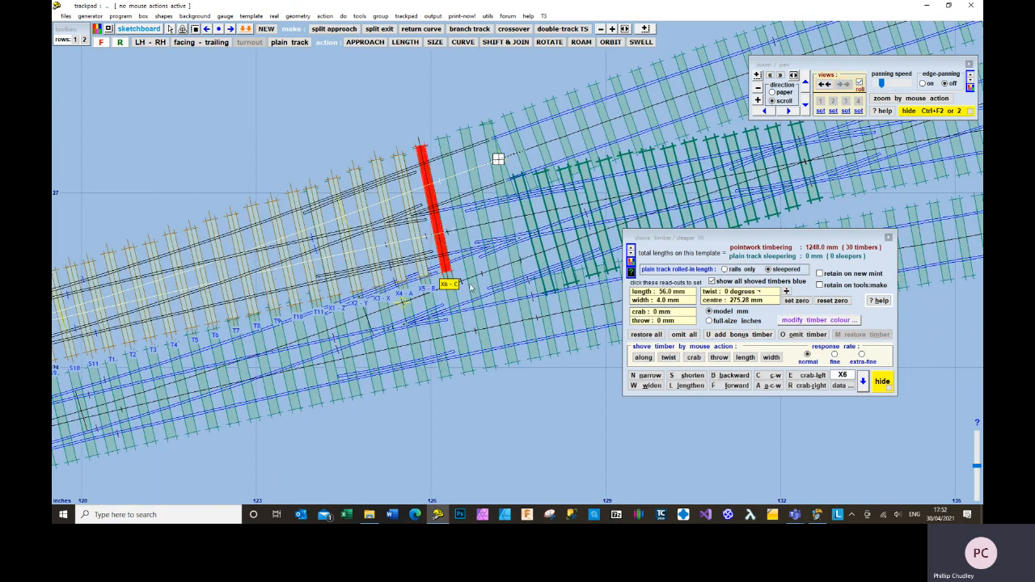
key(o)
click(427, 283)
key(o)
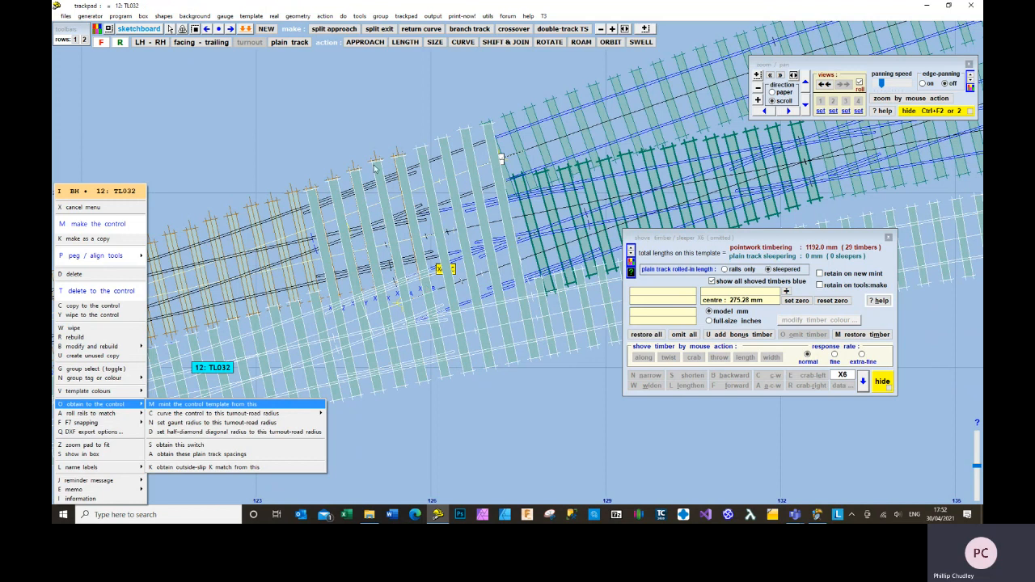
key(m)
click(428, 293)
key(o)
click(389, 298)
key(o)
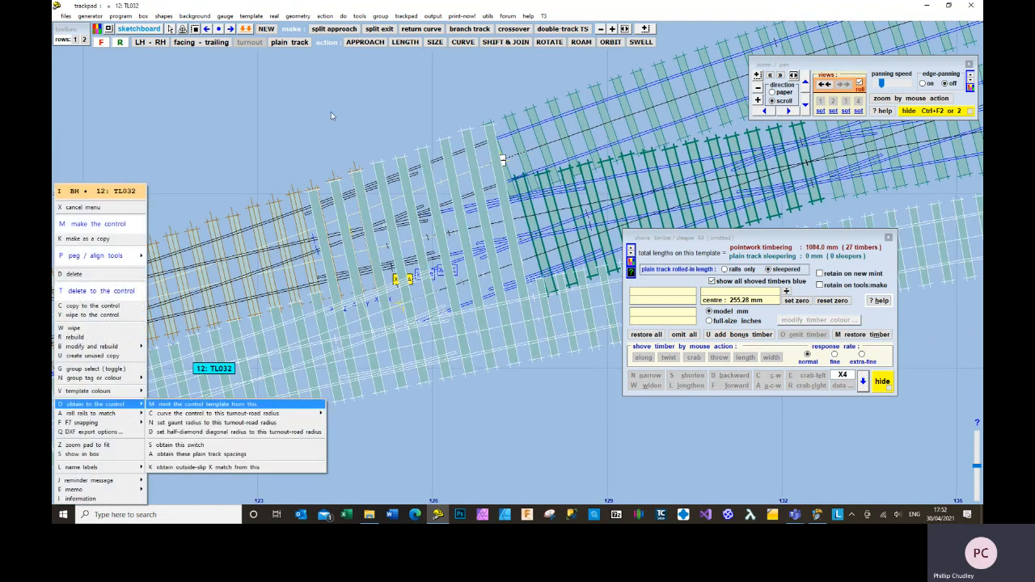
Omit timbers X3, X2 and X1 of turnout TL031.
key(m)
click(381, 298)
key(o)
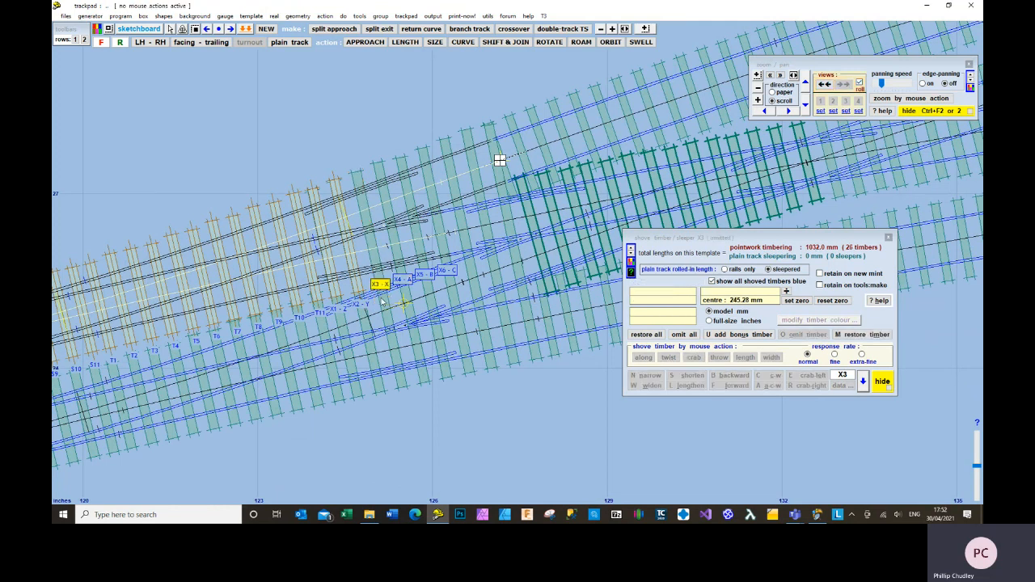
click(362, 305)
key(o)
click(341, 311)
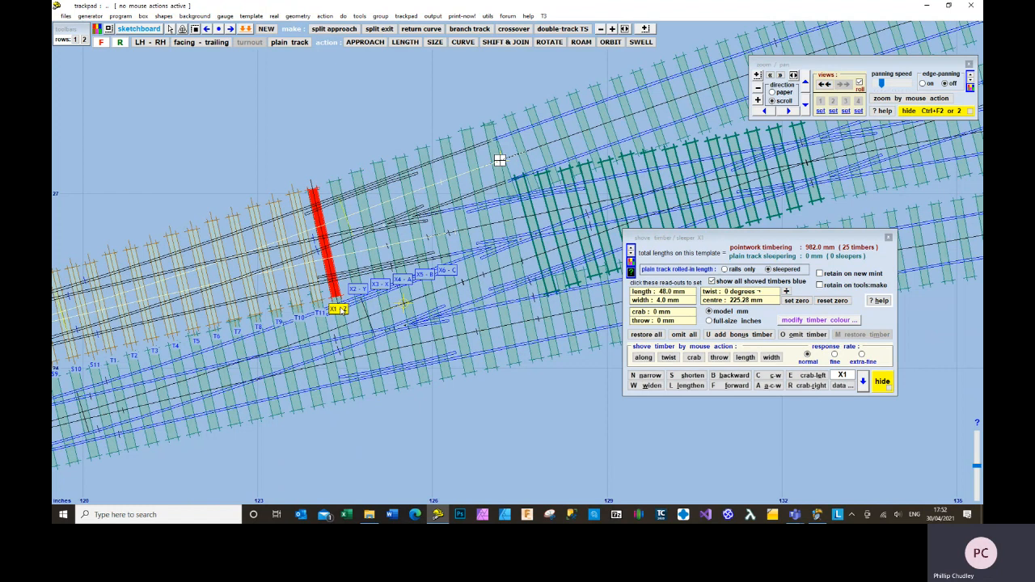
key(o)
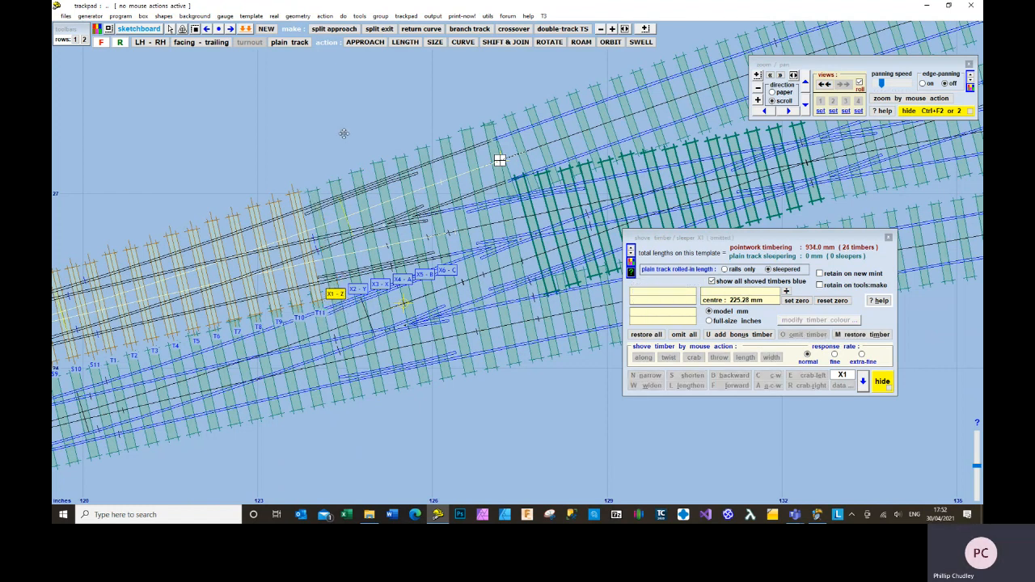
drag(343, 134, 345, 134)
Make plain track PL030 the control template and roll its rails and sleepers to about 76.68 % of a rail.
drag(793, 238, 635, 333)
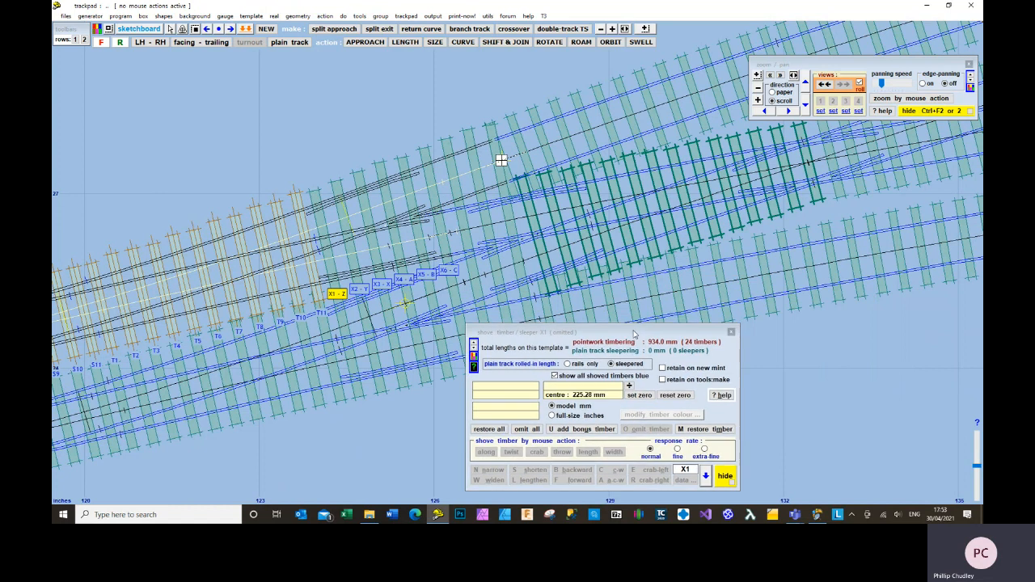
click(579, 137)
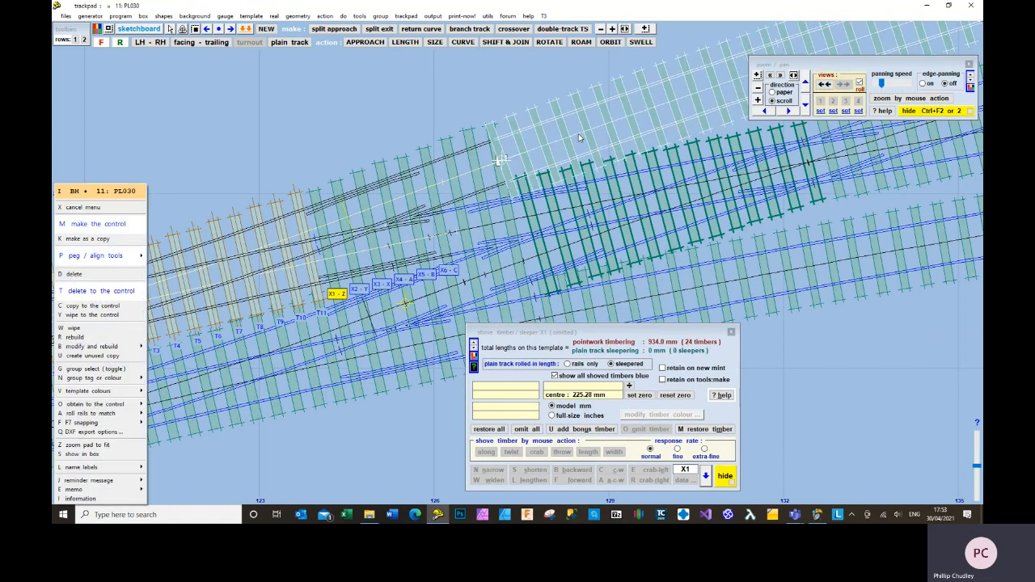
key(m)
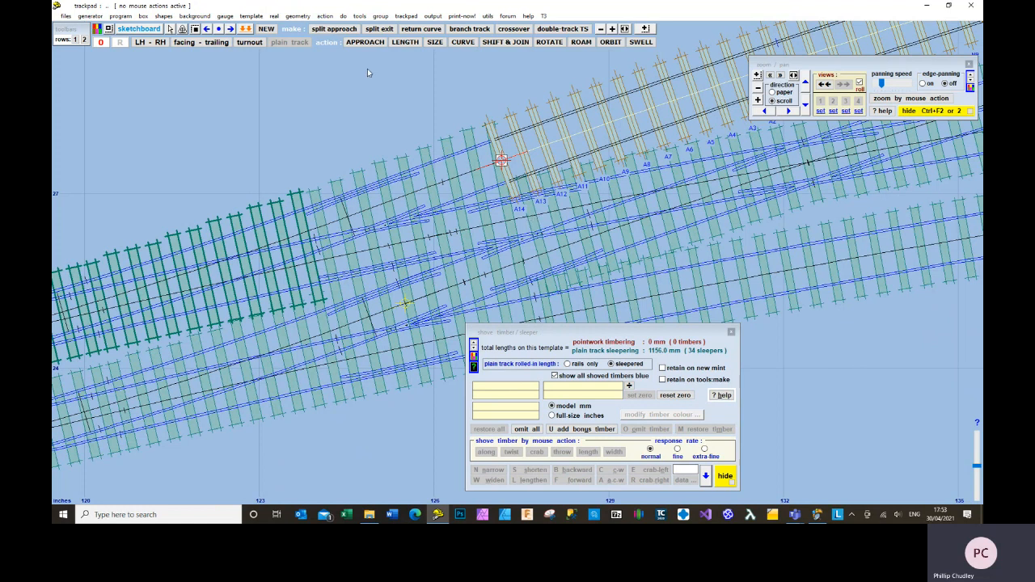
click(330, 17)
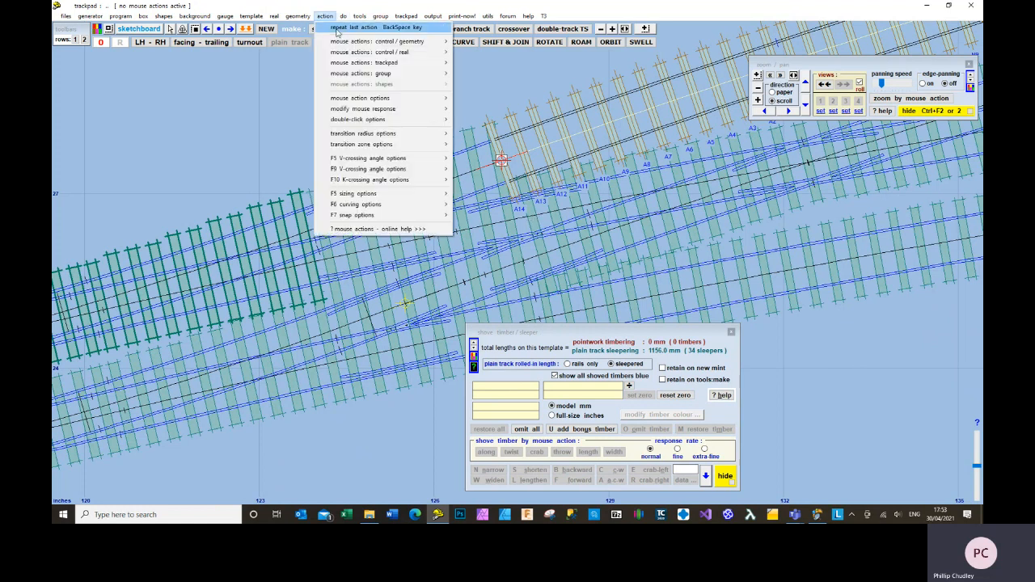
mouse_move(342, 41)
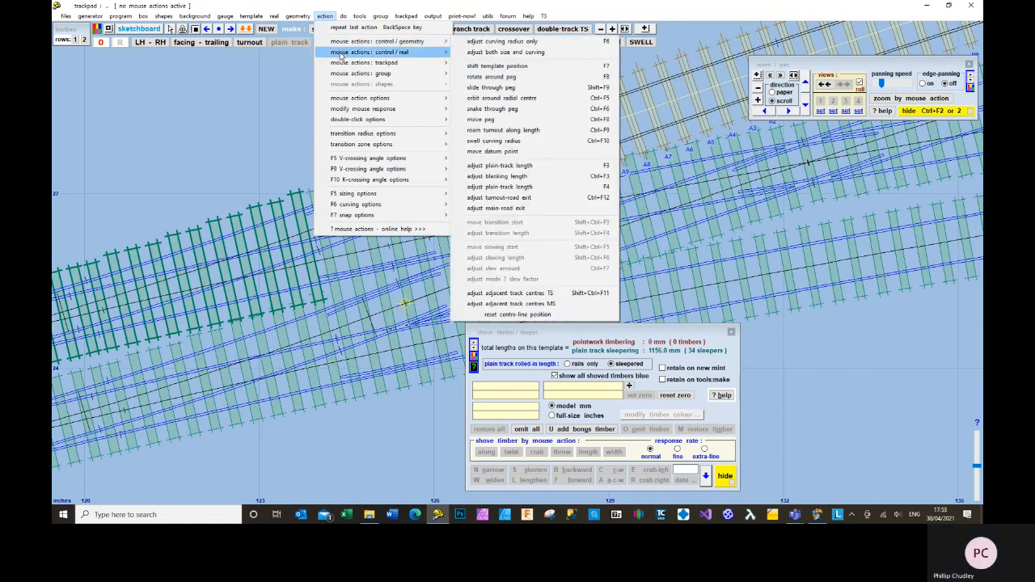
mouse_move(341, 53)
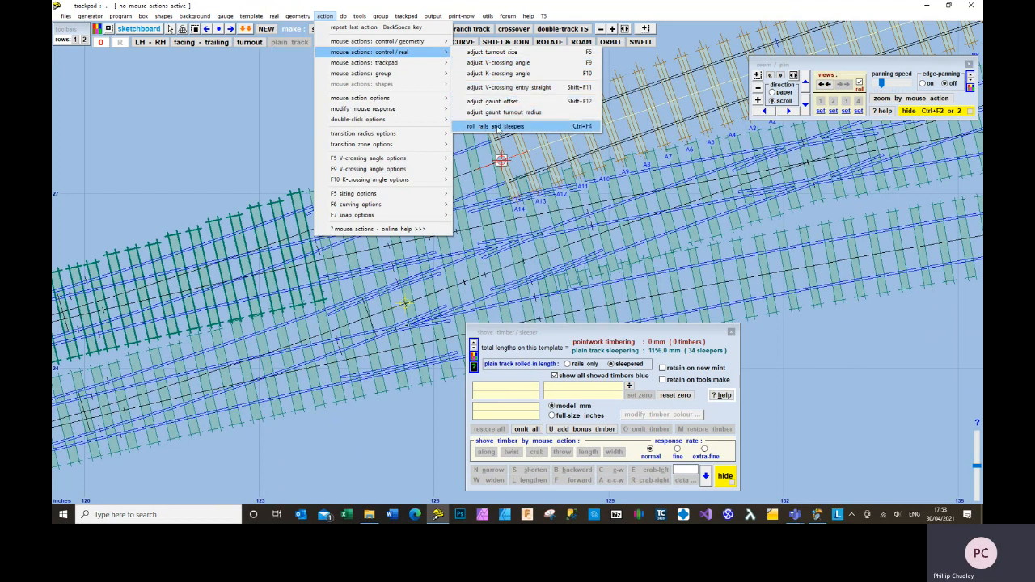
click(497, 128)
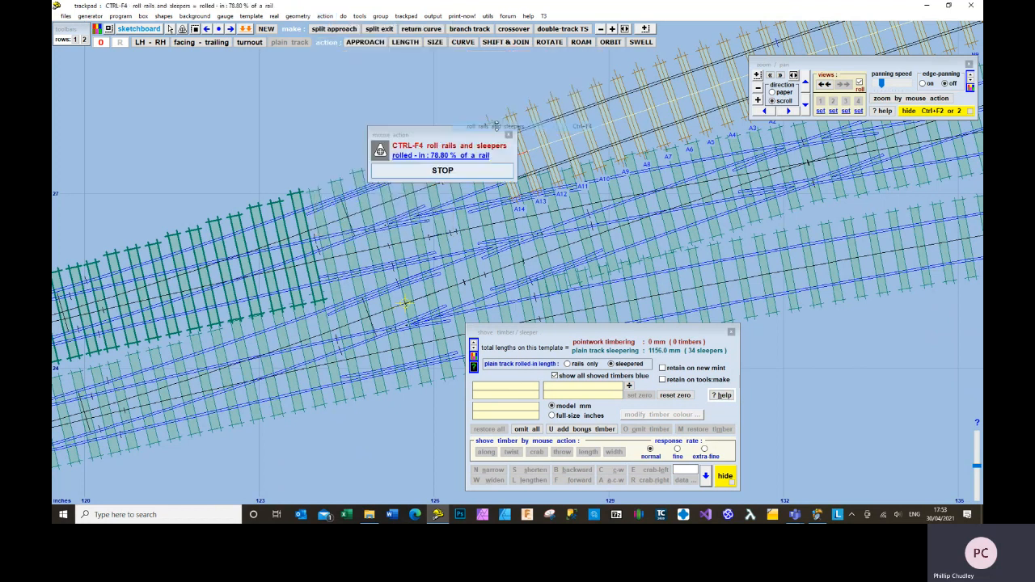
mouse_move(457, 84)
mouse_down()
mouse_move(488, 84)
mouse_move(473, 89)
mouse_up()
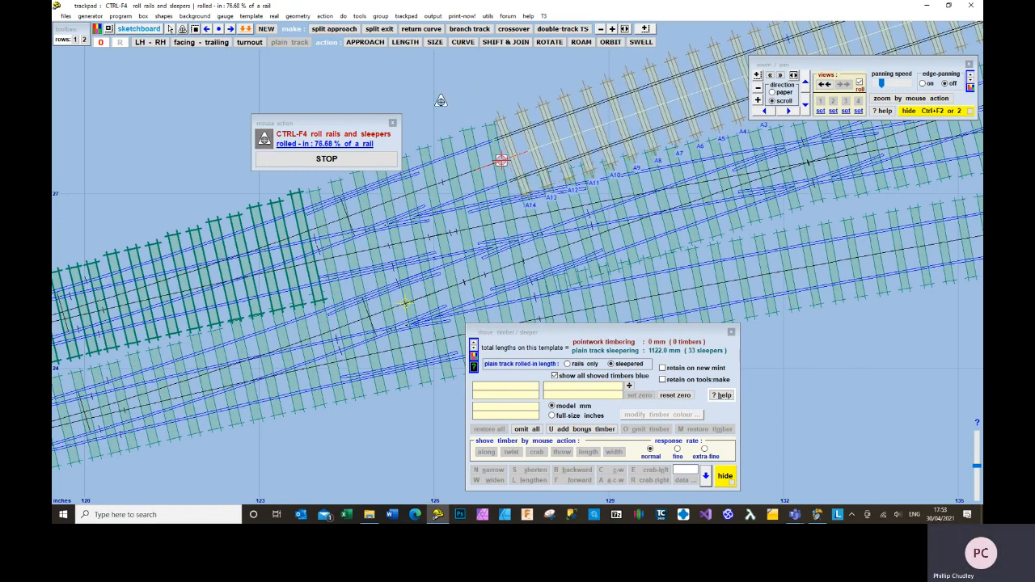
click(393, 123)
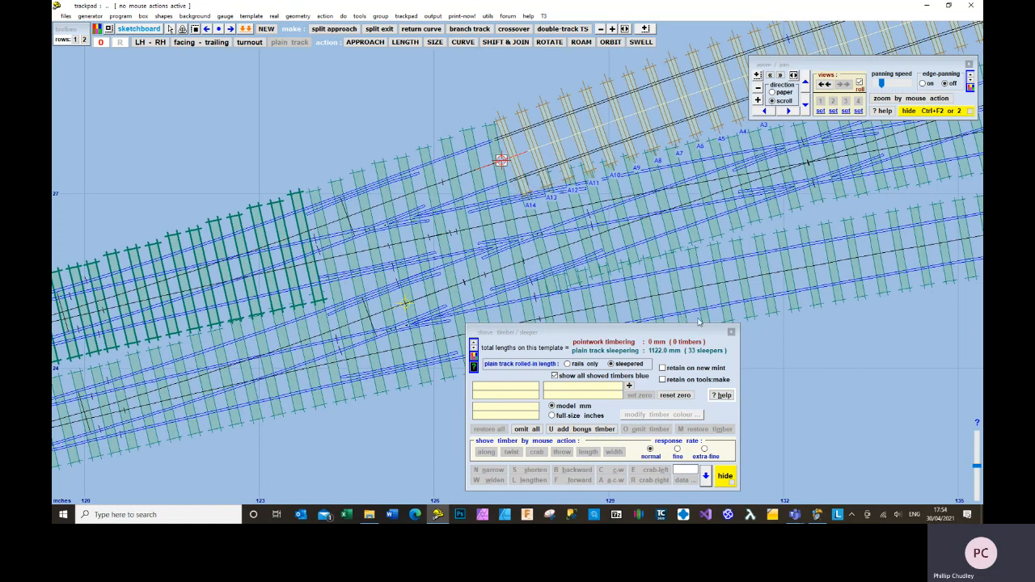
Close the timber shoving dialog and store the re-rolled plain track in the background drawing.
click(731, 331)
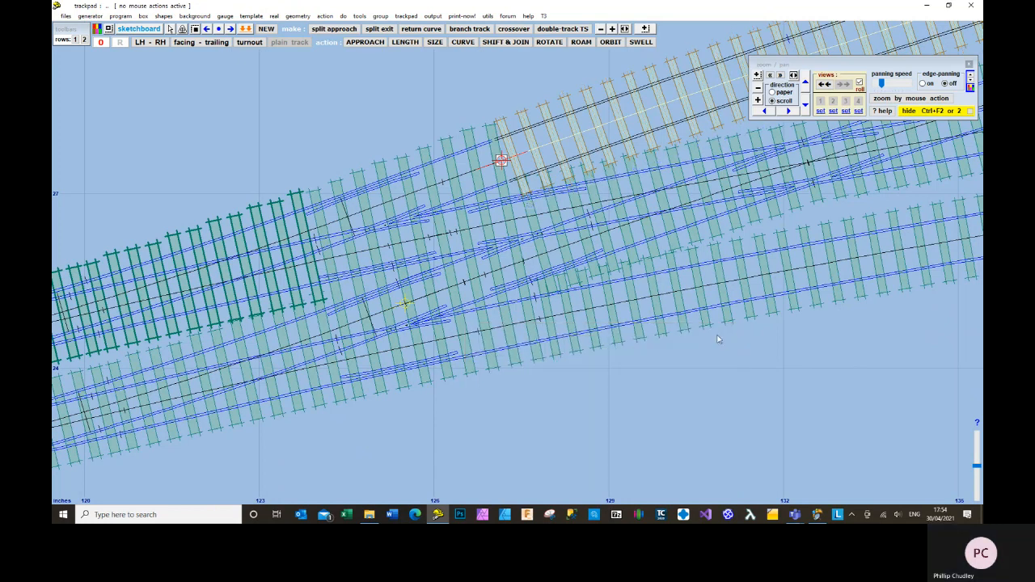
scroll(718, 340, down, 5)
drag(873, 64, 672, 345)
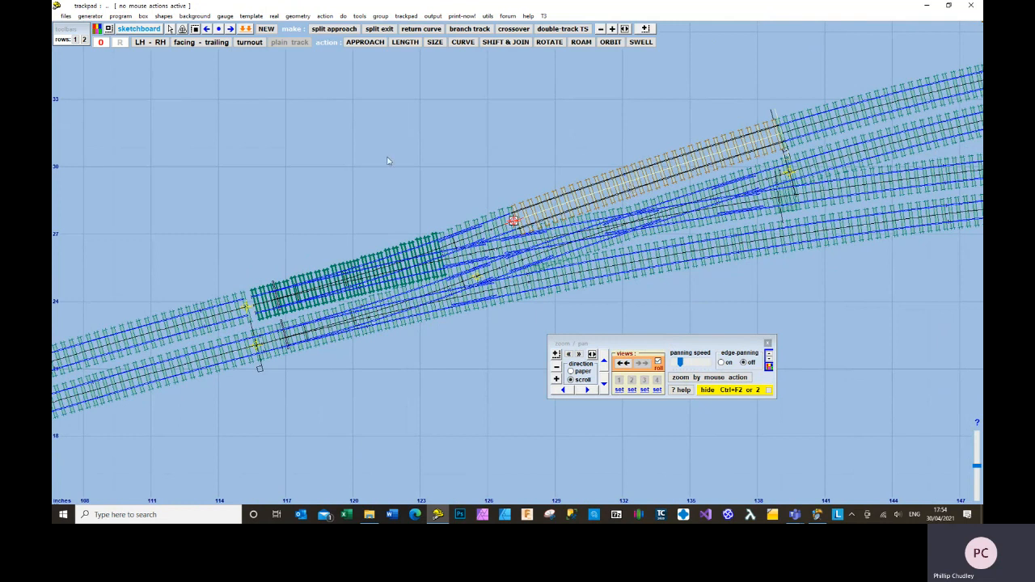
click(245, 29)
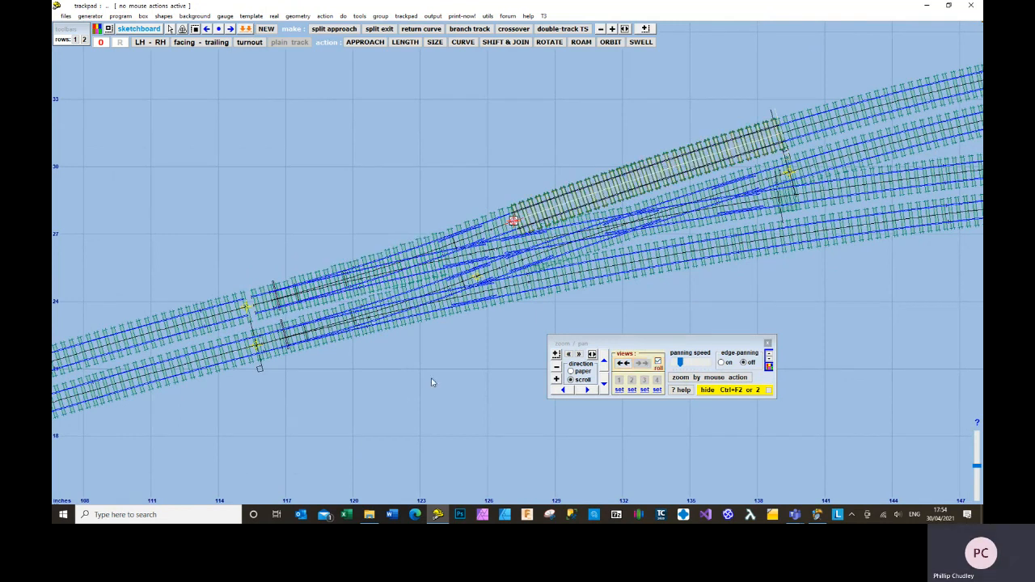
Make plain track PL003 the control, move its peg to position 1 and extend it to about 1739.7 mm to meet the turnout.
drag(220, 283, 275, 330)
click(424, 275)
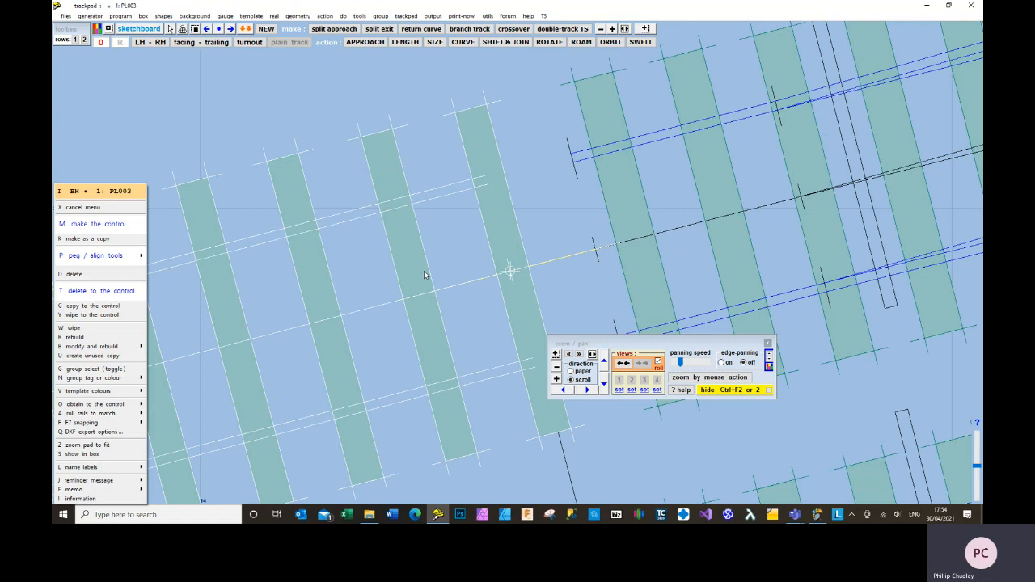
key(Escape)
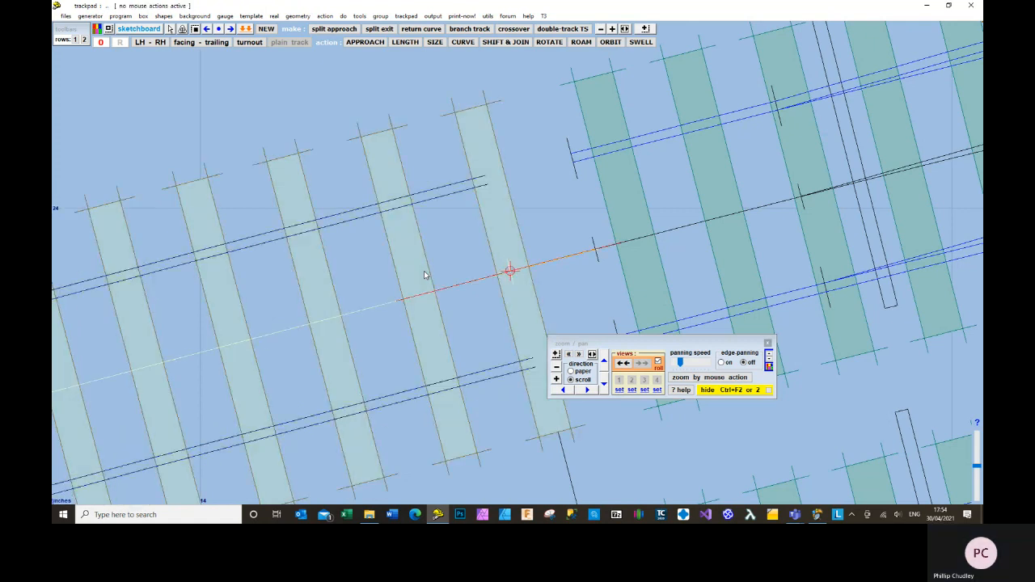
click(101, 43)
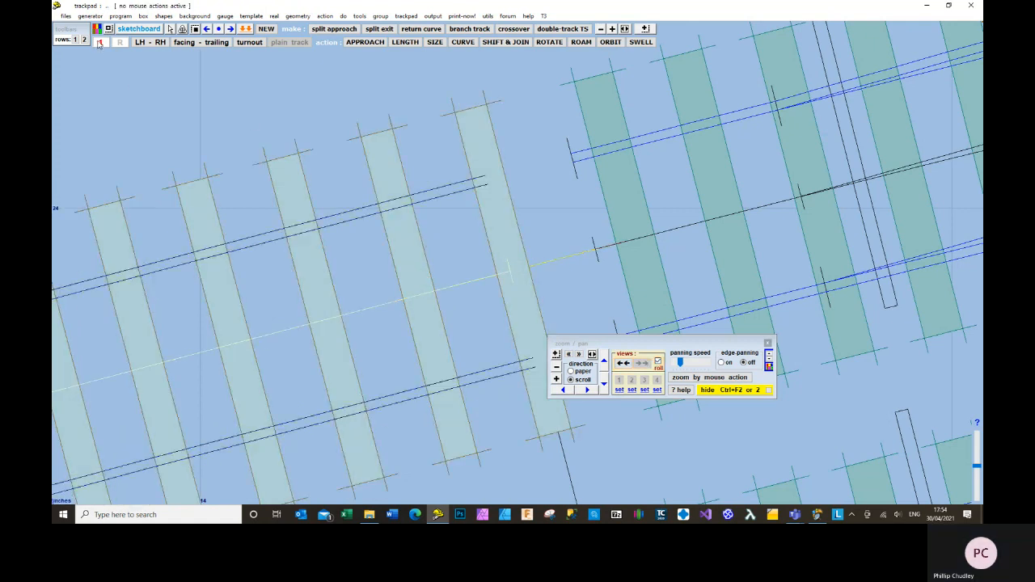
click(400, 43)
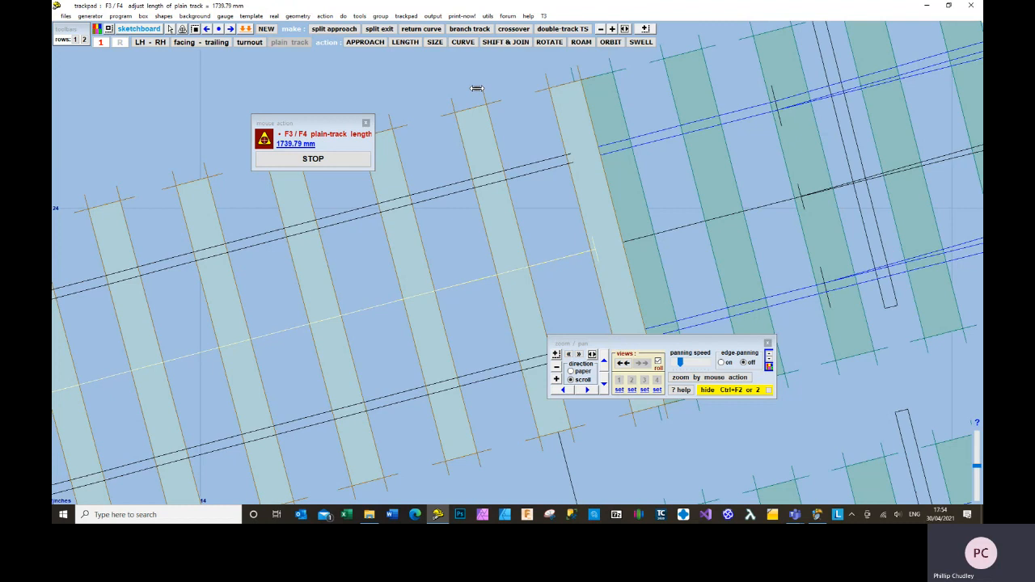
click(475, 88)
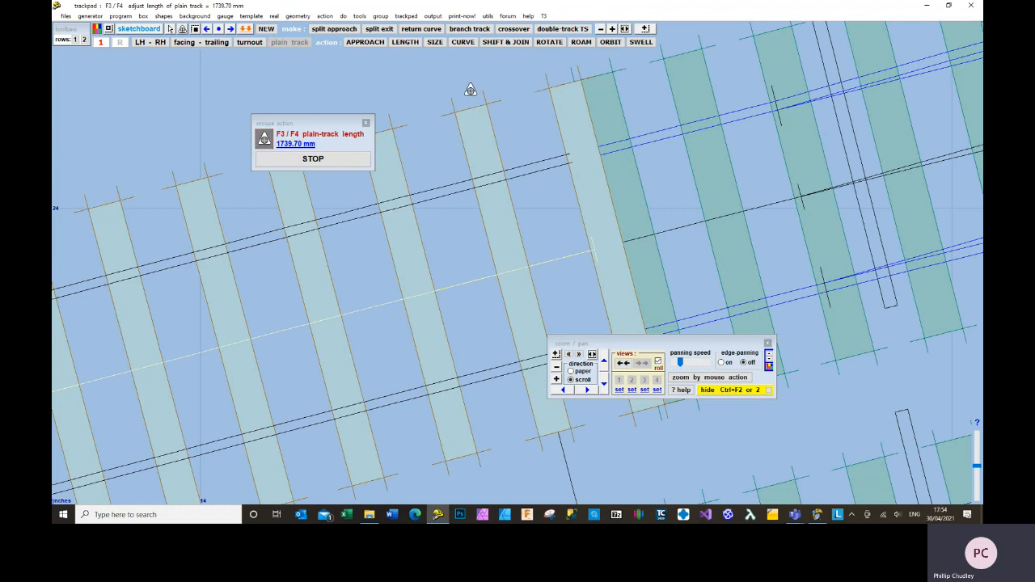
scroll(470, 90, down, 5)
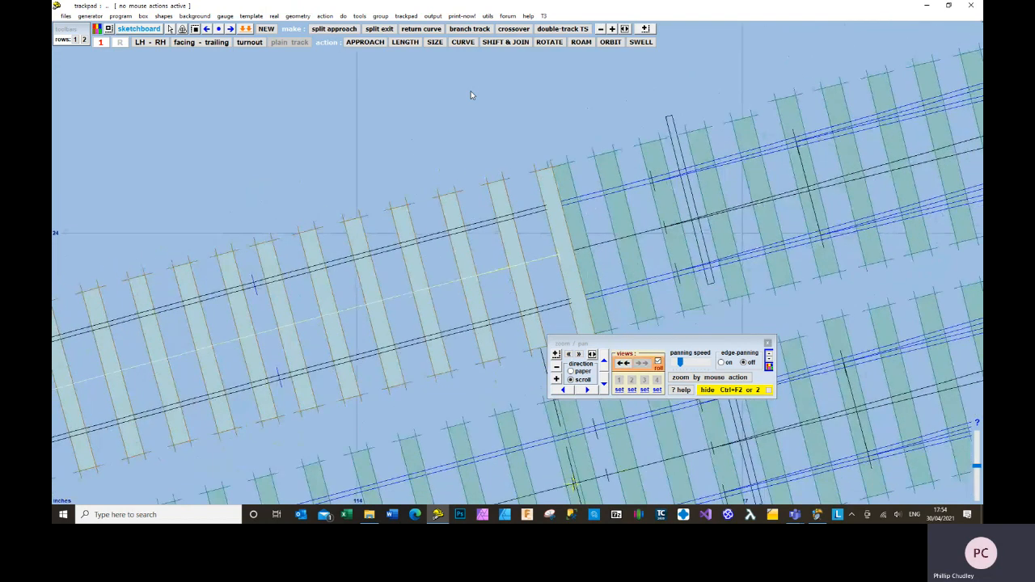
scroll(471, 94, down, 3)
scroll(469, 96, down, 3)
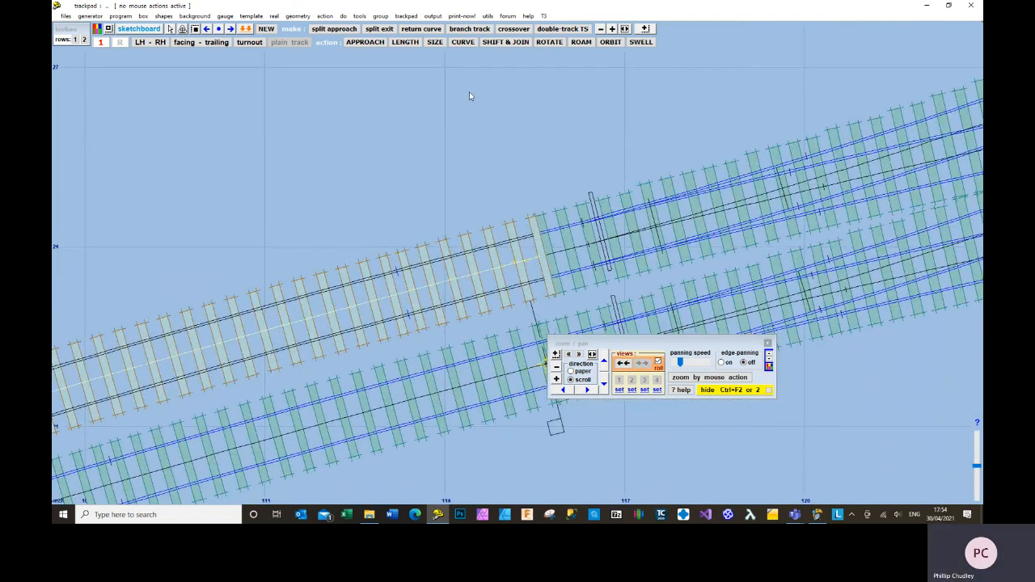
Store the extended plain track in the background drawing and show the whole track plan.
click(247, 30)
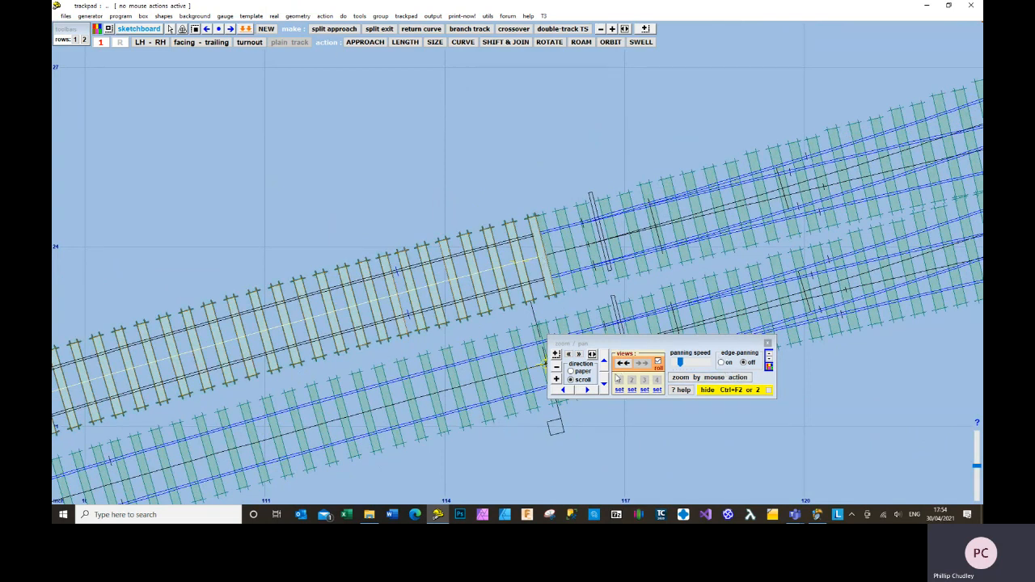
click(592, 354)
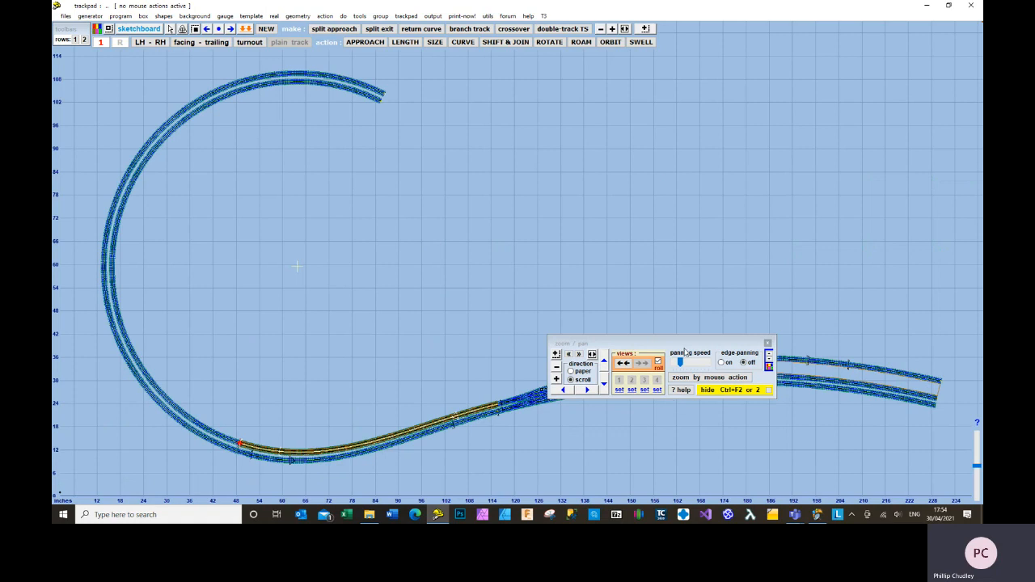
drag(684, 353, 619, 225)
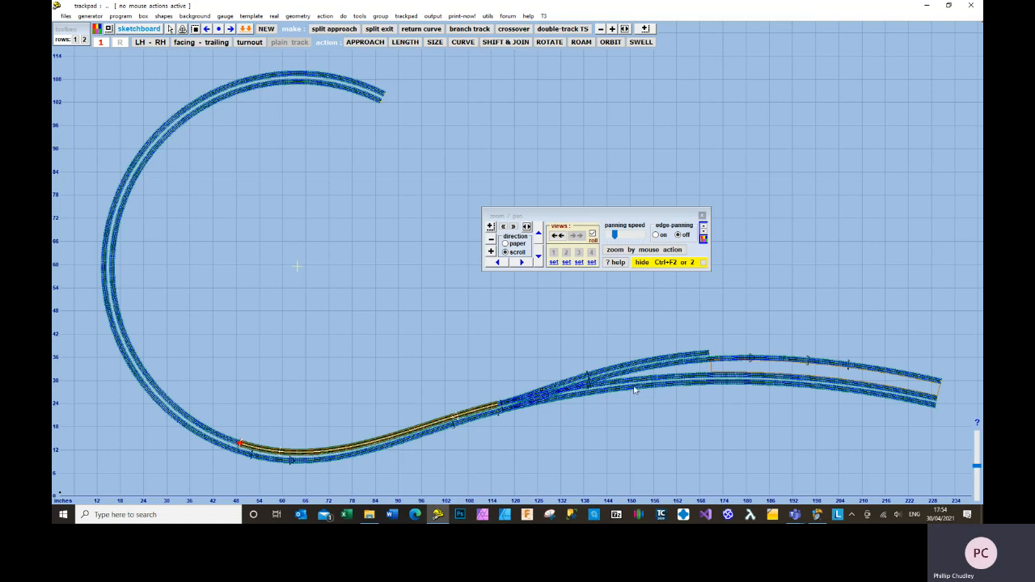
Make background plain track PR025 the control template.
click(803, 363)
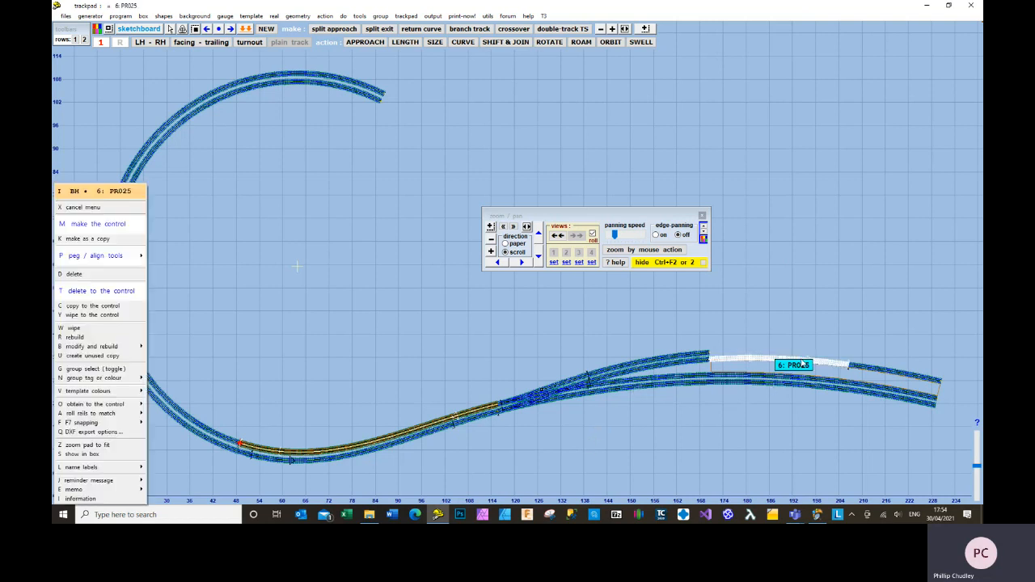
click(894, 373)
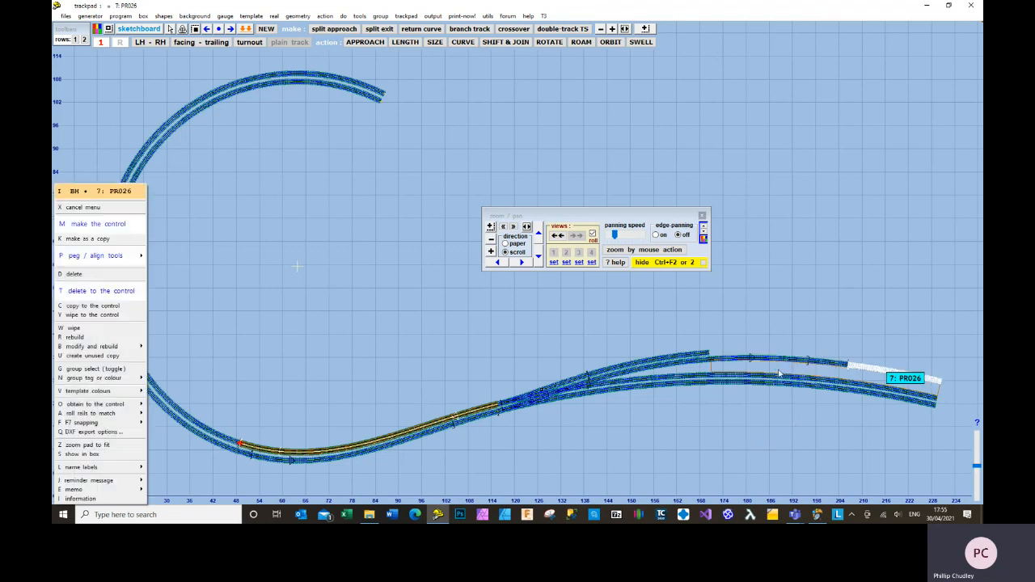
click(786, 361)
click(786, 361)
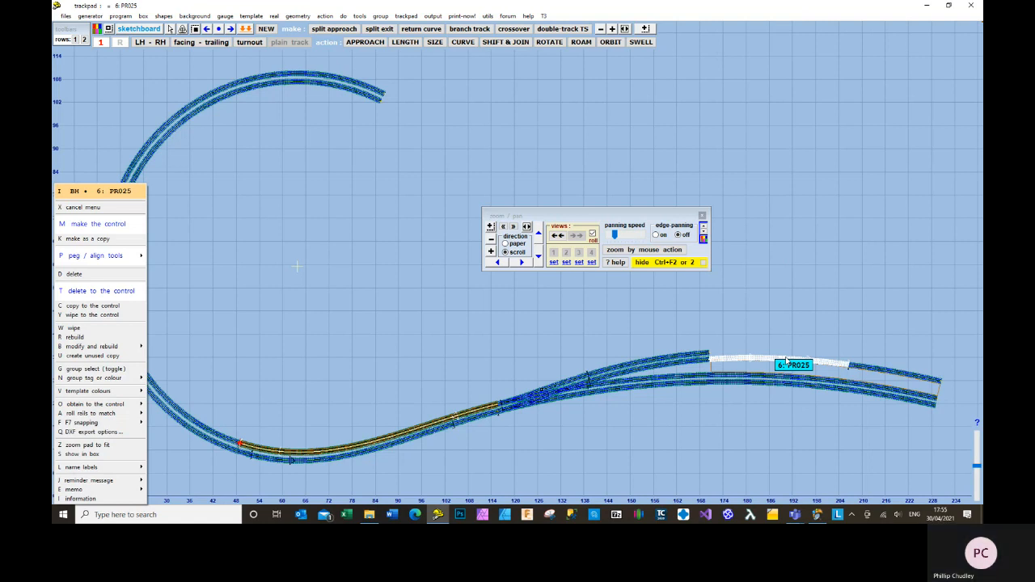
key(m)
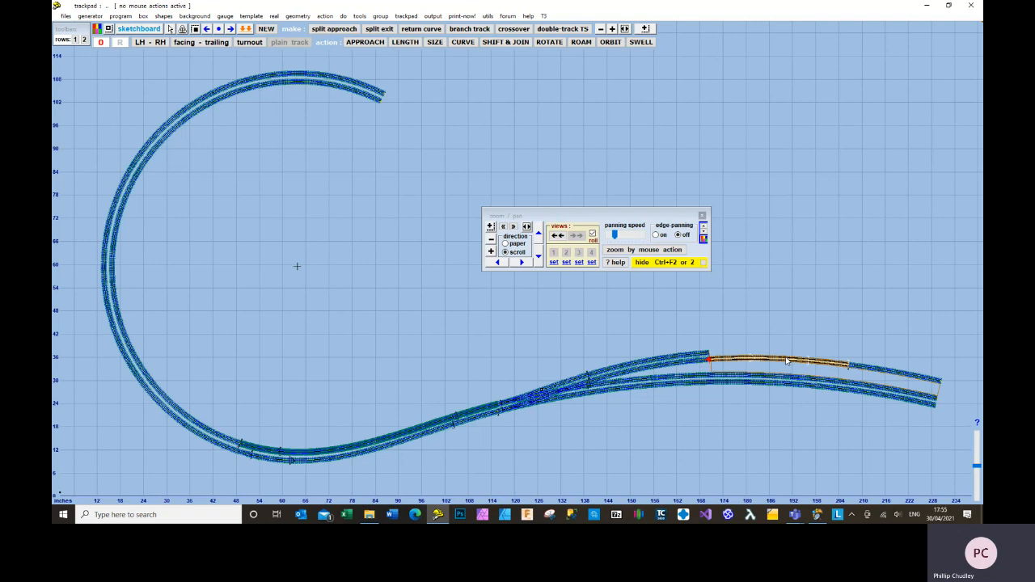
Make a double track on the main side of the control at 72 in way (44.67 mm centres), with automatic transition adjustment.
key(Home)
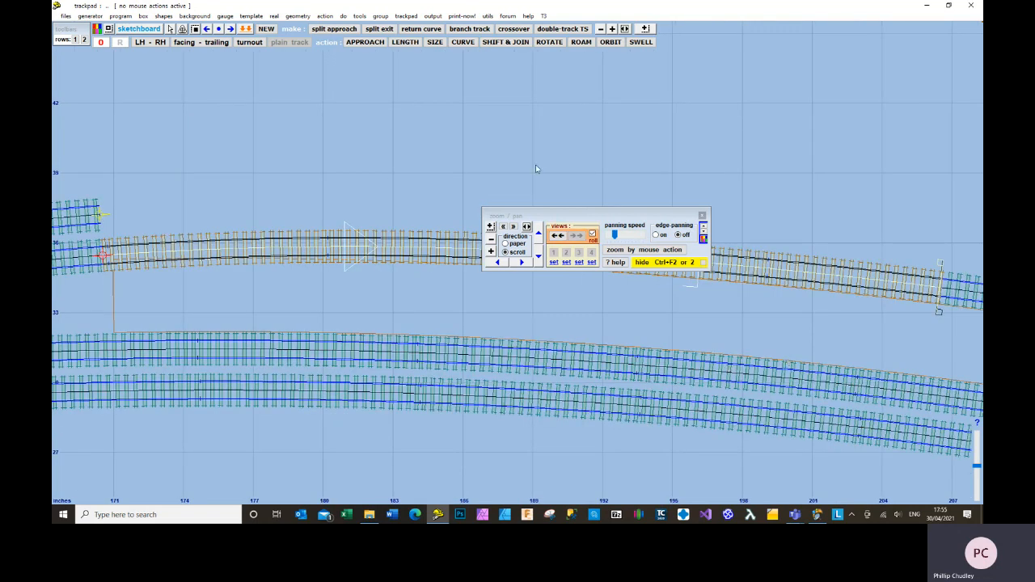
click(359, 15)
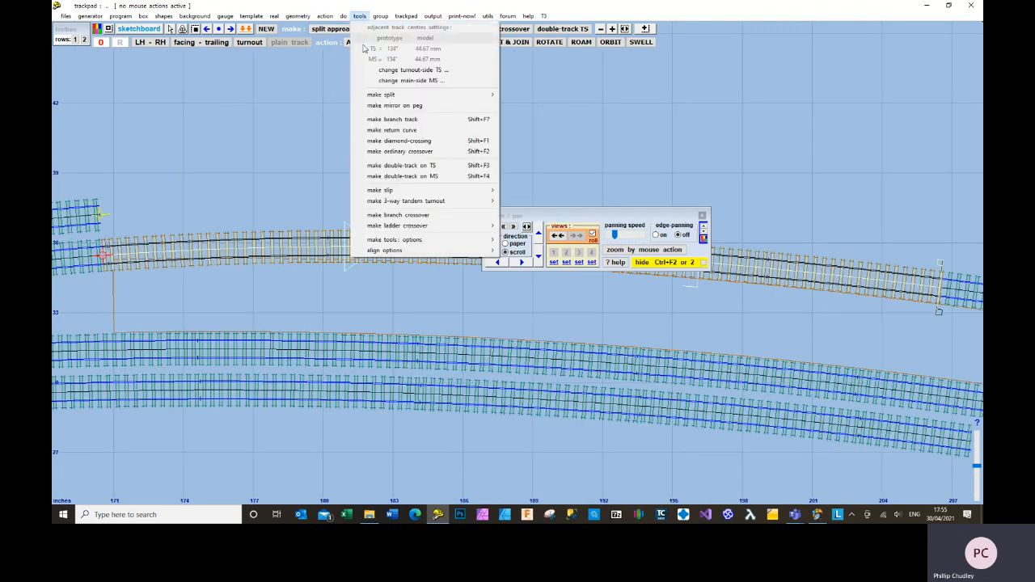
click(386, 176)
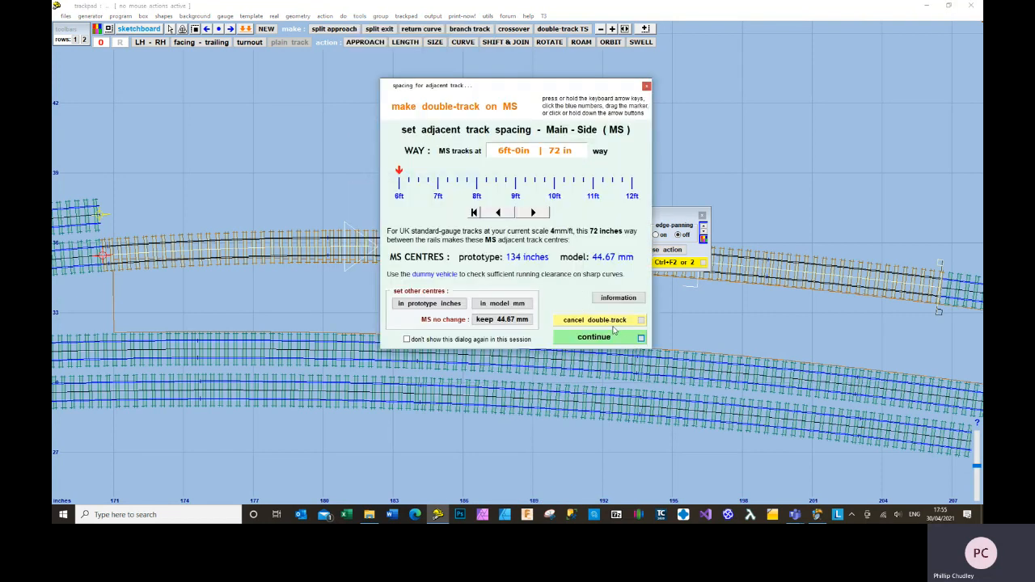
click(639, 338)
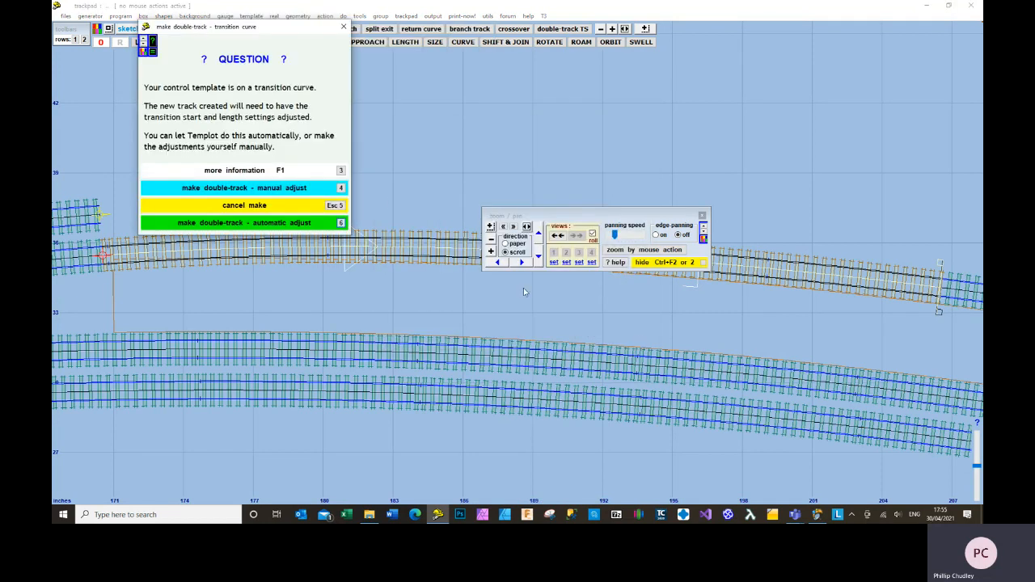
click(340, 223)
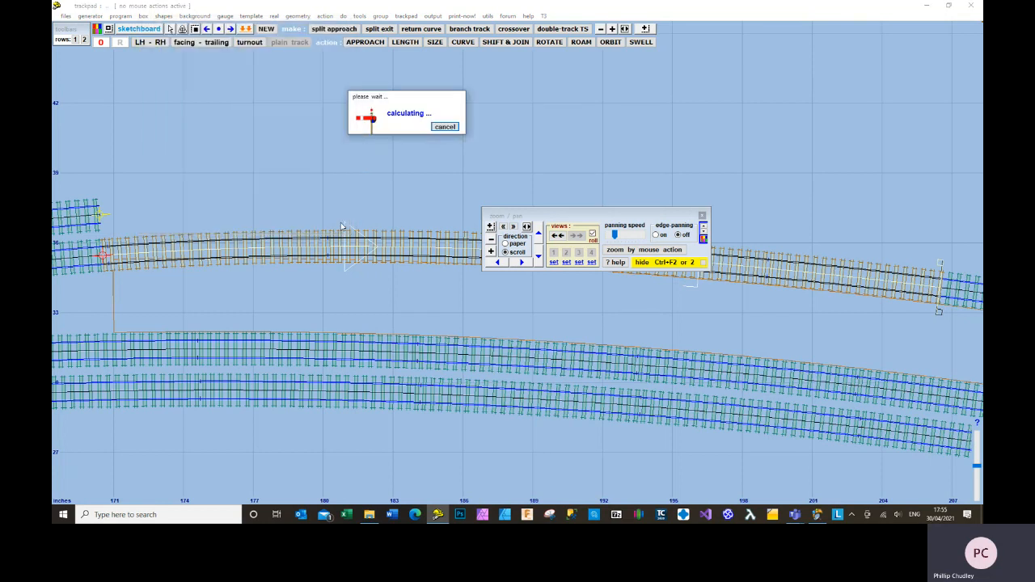
drag(625, 219, 503, 261)
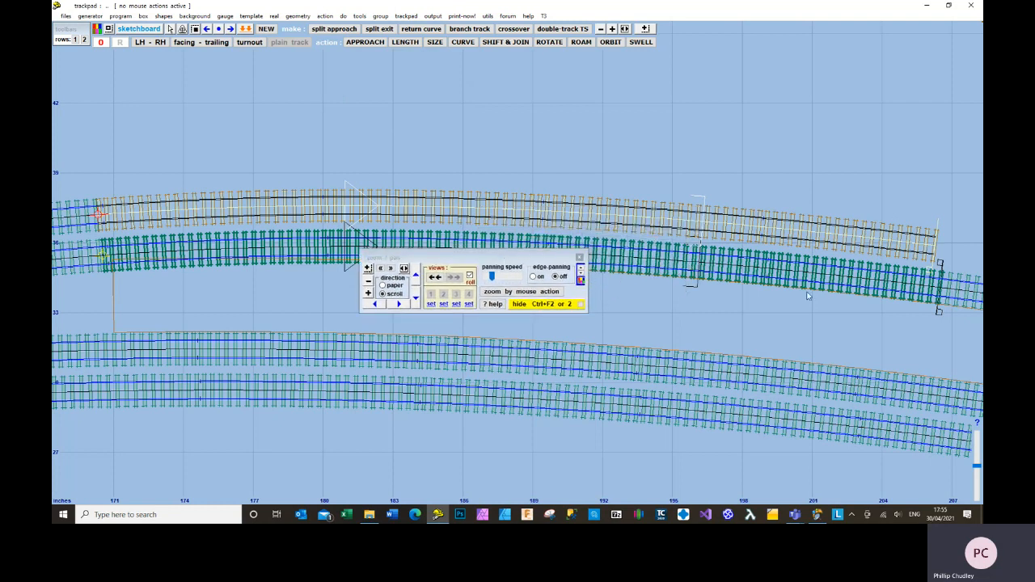
Make plain track PR026 the control and create a double track on its turnout side at 72 in way (44.67 mm centres).
drag(871, 323, 542, 263)
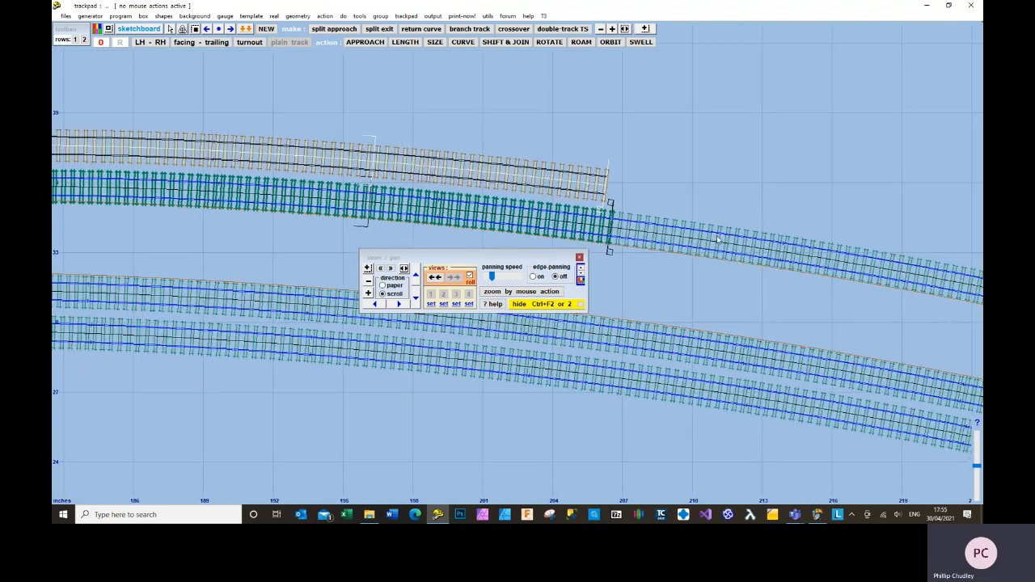
click(717, 238)
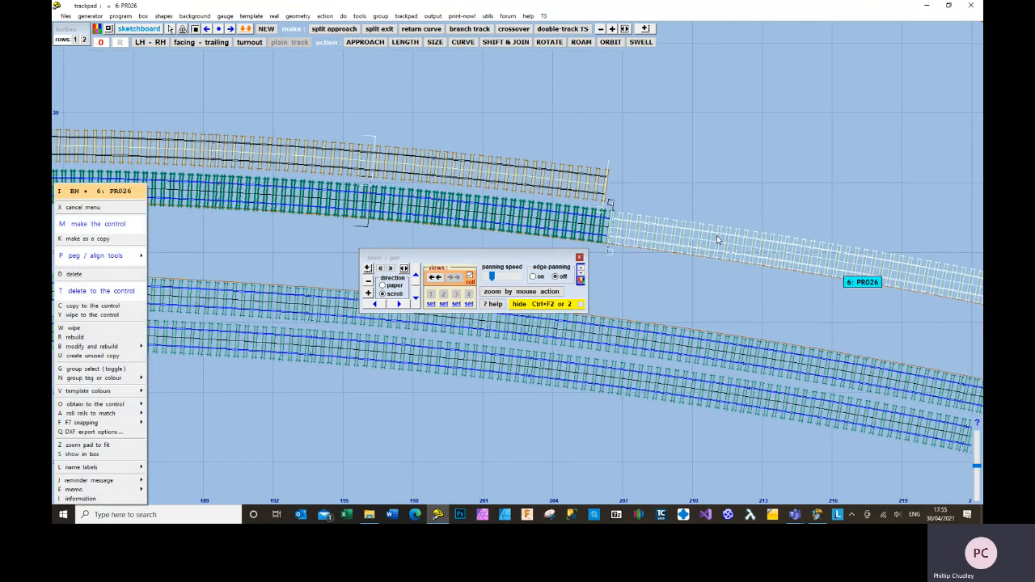
key(m)
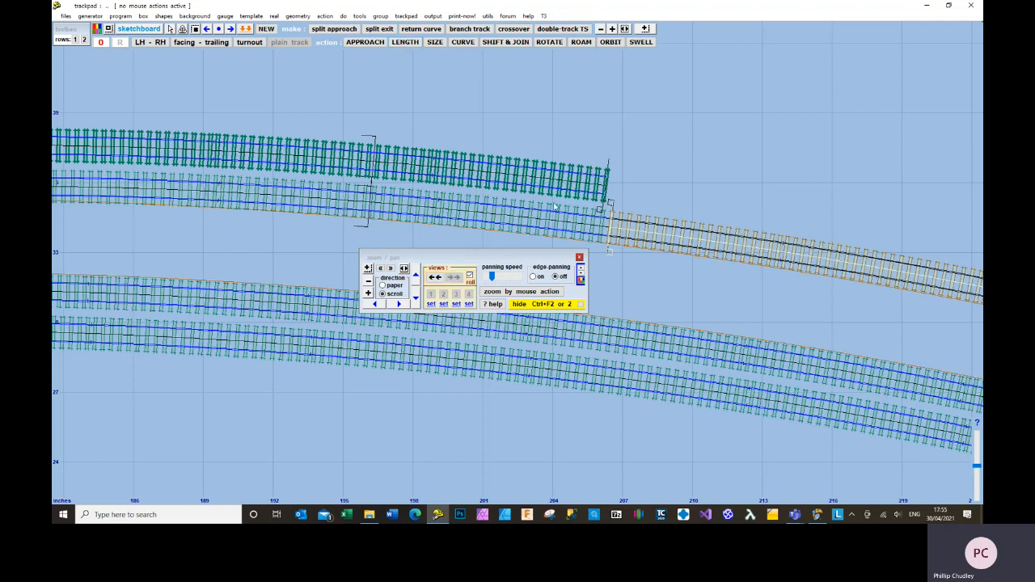
click(570, 30)
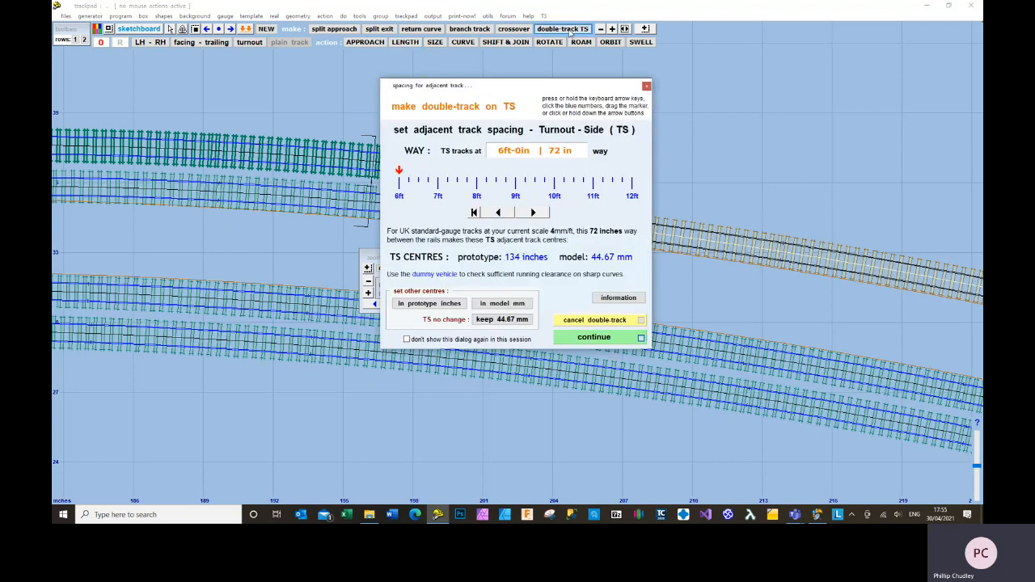
click(638, 337)
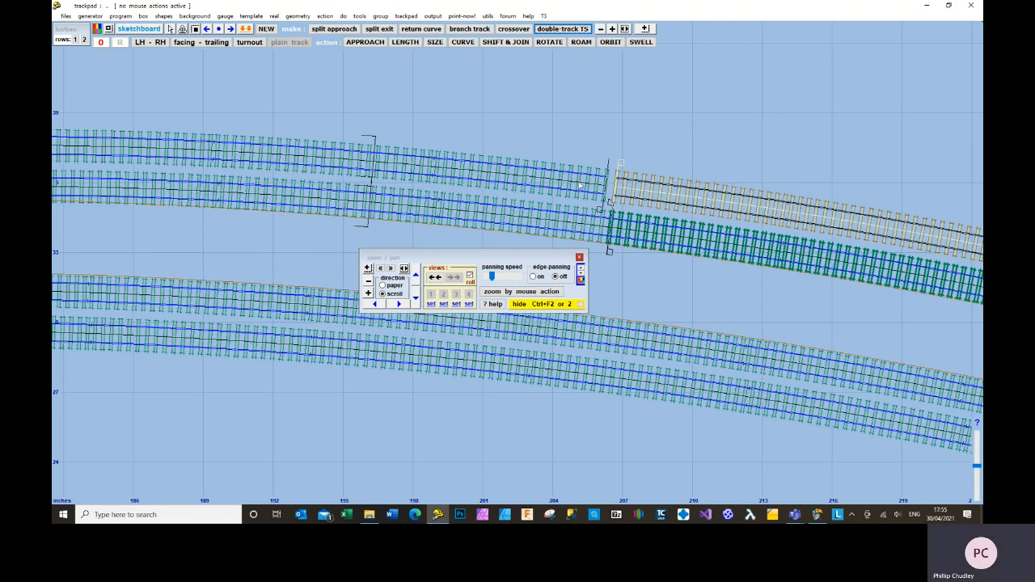
Extend the new plain track to about 633.03 mm to meet the adjoining track, store it in the background and hide the control.
click(404, 42)
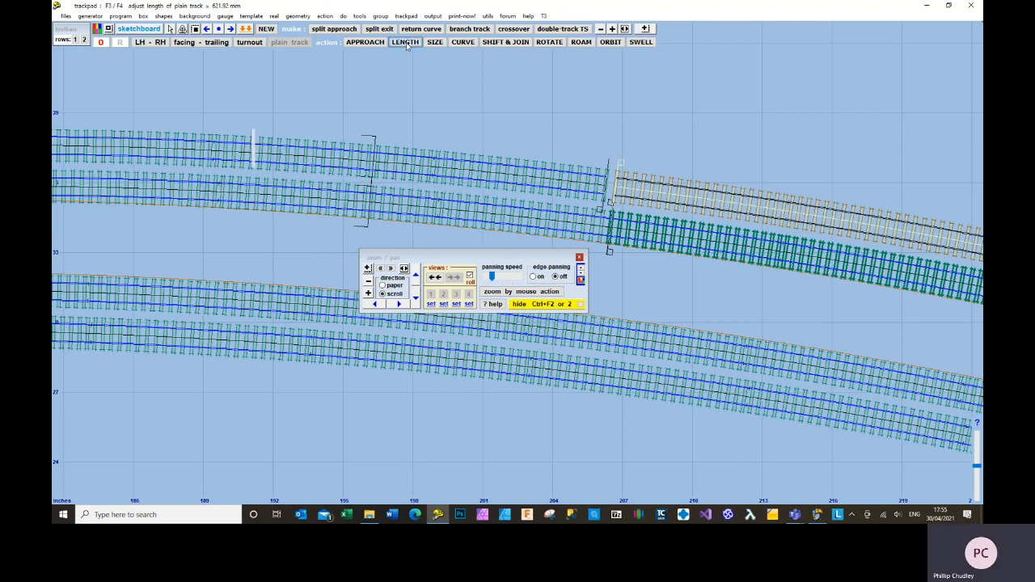
click(687, 141)
key(Home)
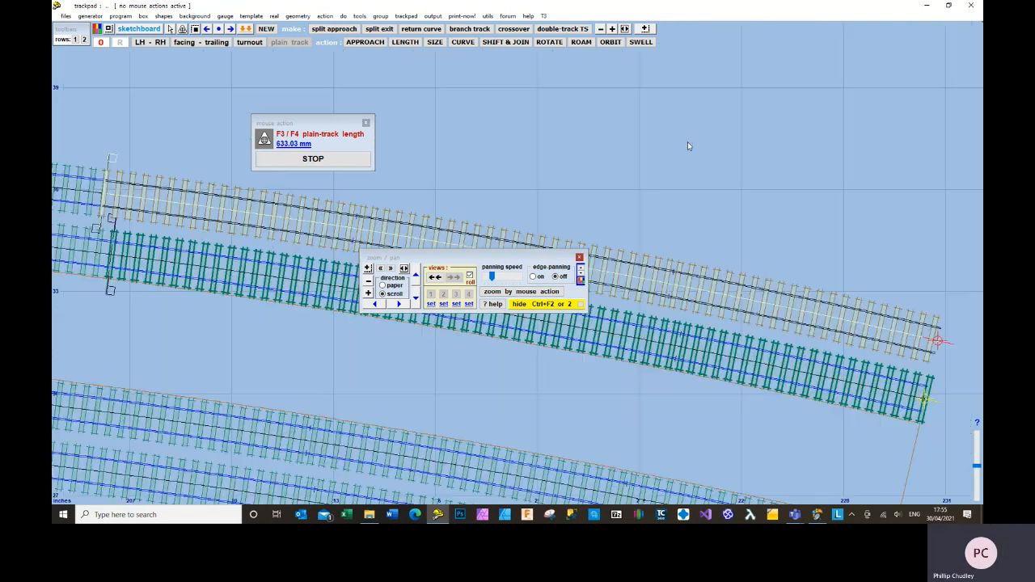
scroll(687, 141, down, 2)
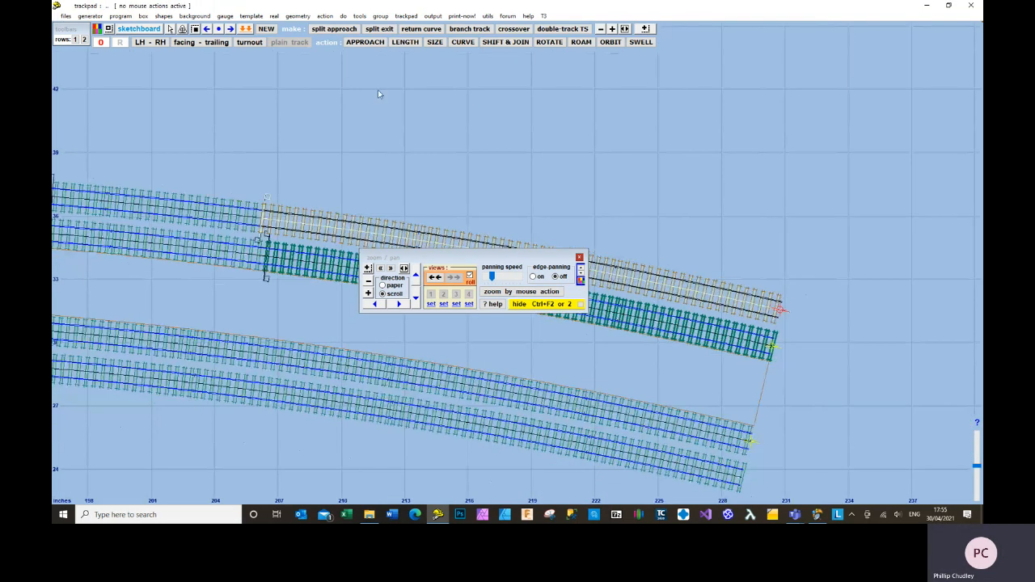
click(246, 29)
click(404, 269)
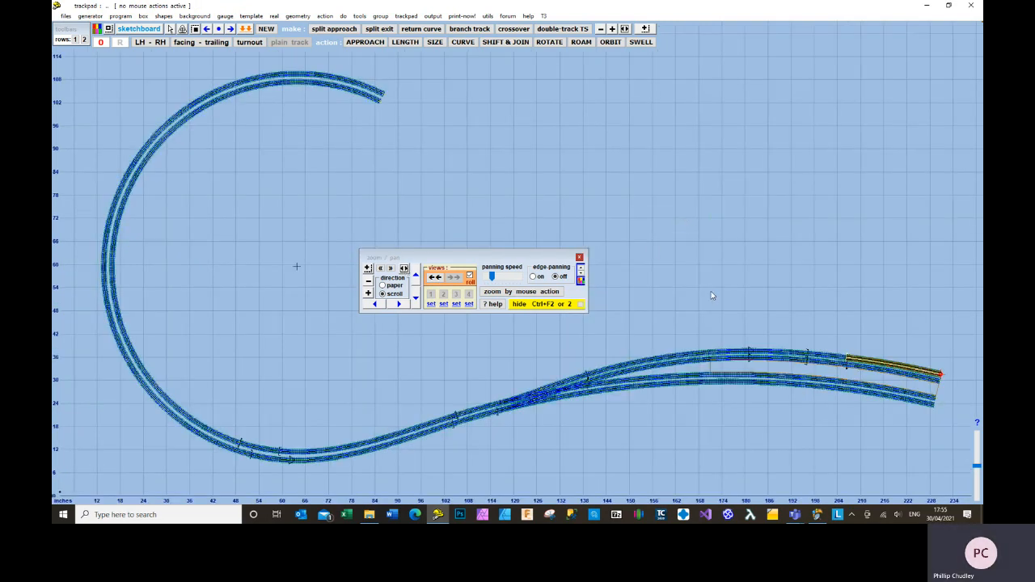
key(Home)
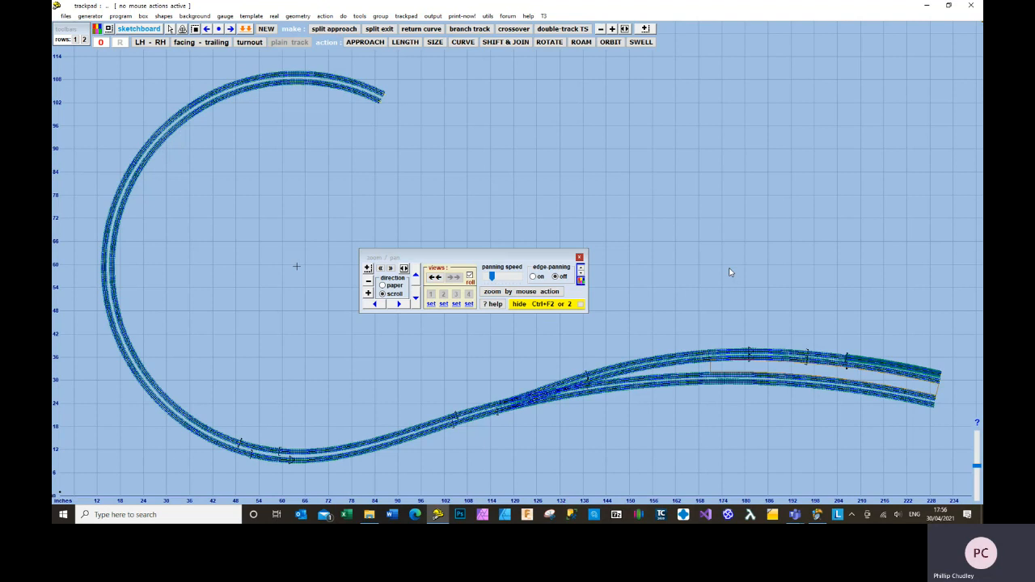
drag(555, 262, 913, 71)
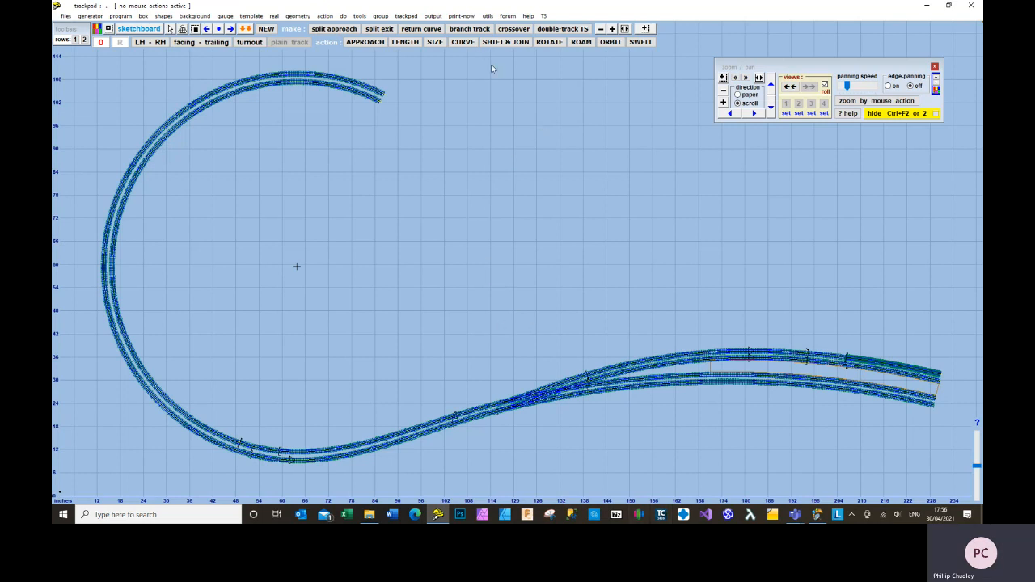
Start printing the background templates on the HP Smart Tank Plus 550 with A4 portrait paper, identifying it as an ink-jet printer.
click(432, 18)
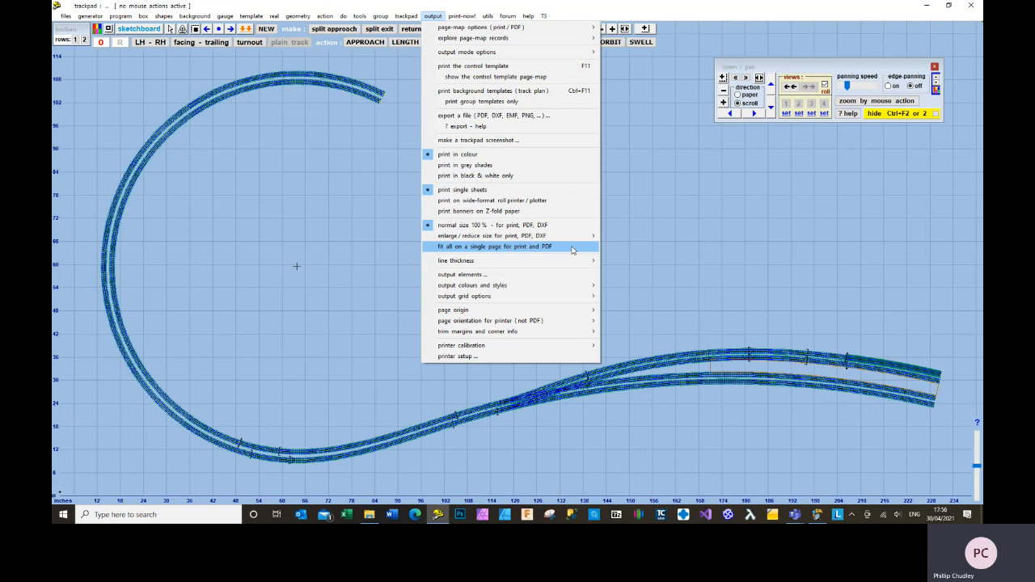
mouse_move(532, 237)
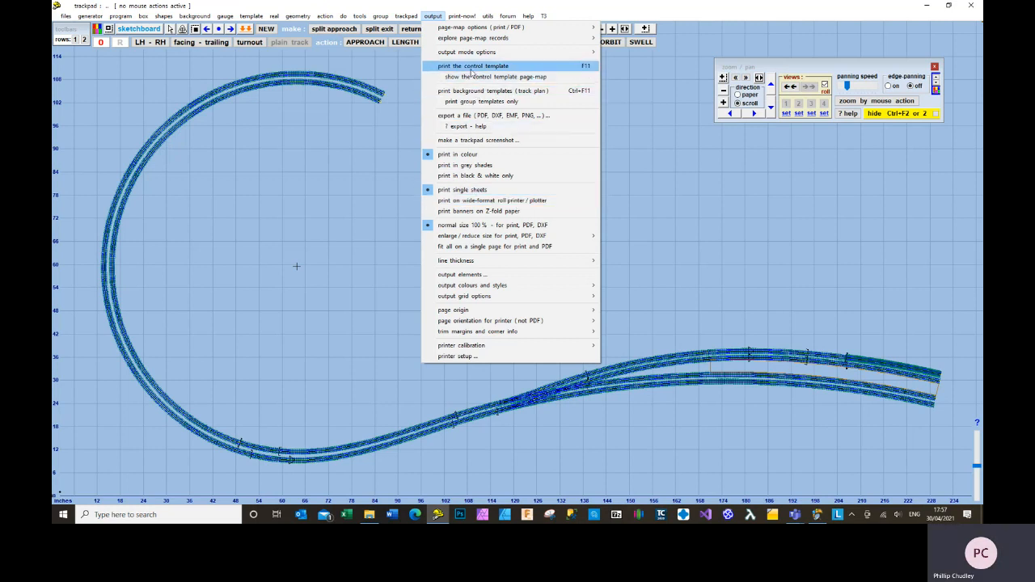
click(469, 91)
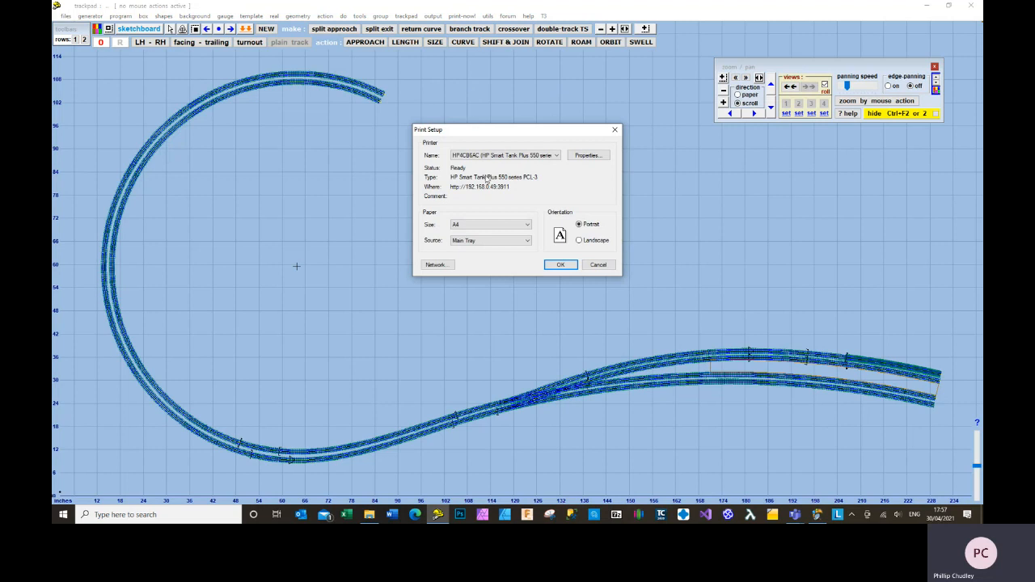
click(561, 266)
drag(234, 32, 532, 75)
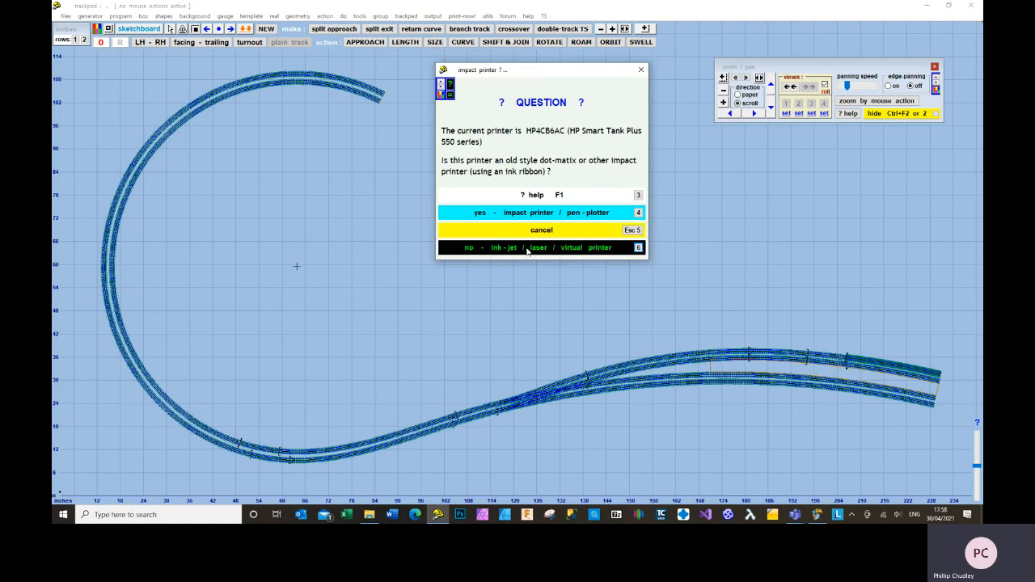
click(638, 249)
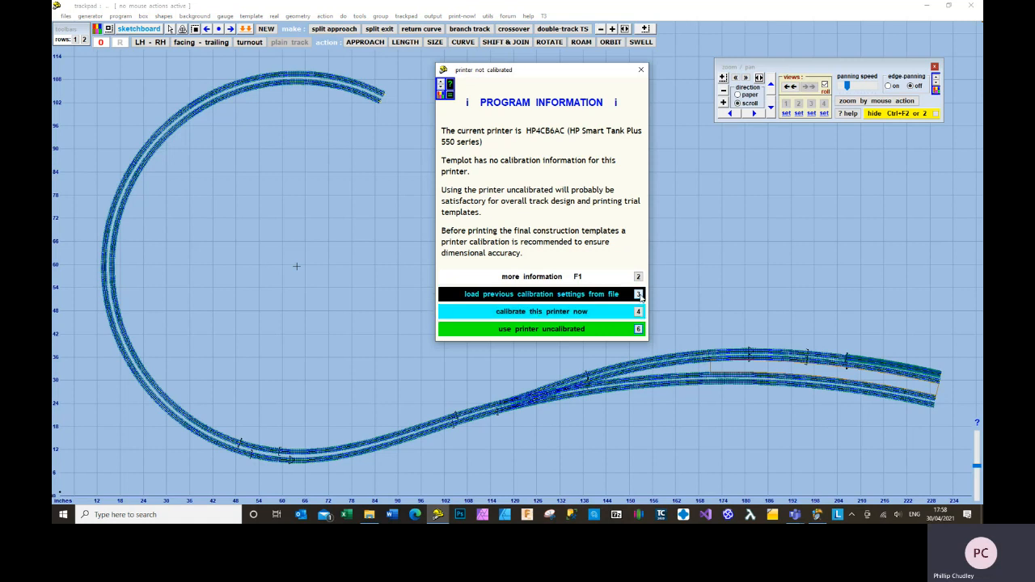
Load the printer's previous calibration settings from HP Smart Tank 550.cal.
click(640, 295)
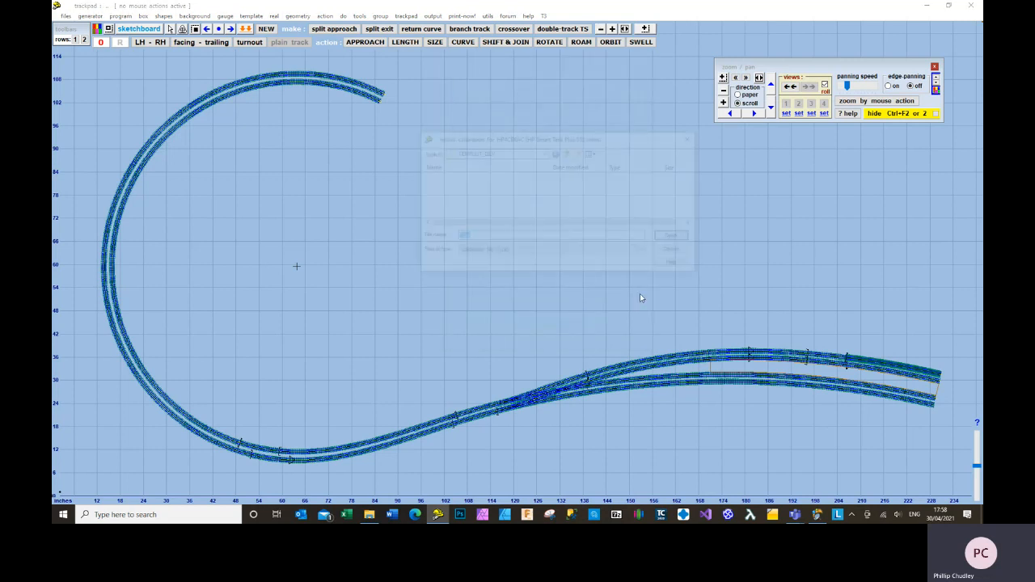
drag(694, 175, 694, 209)
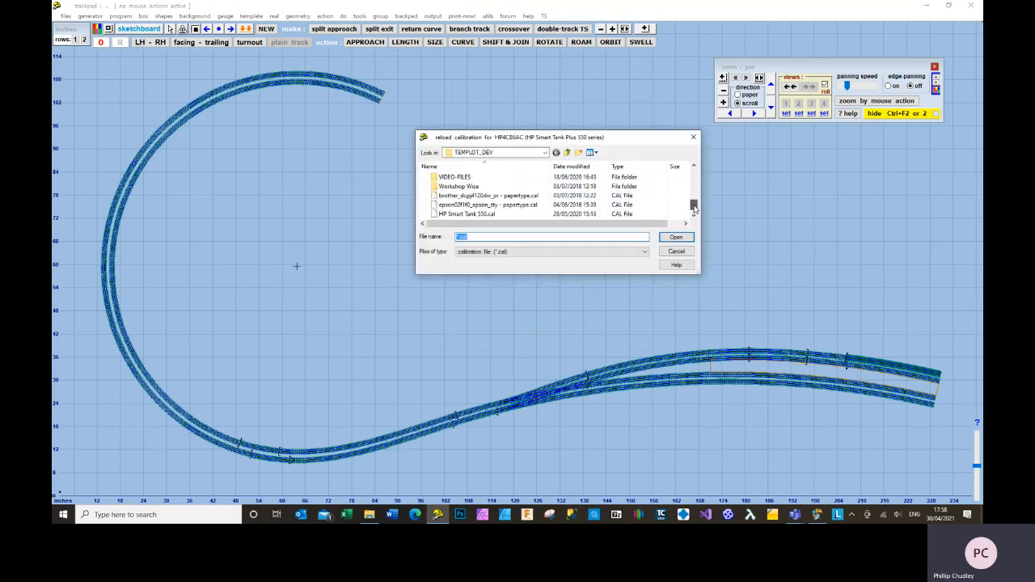
click(467, 213)
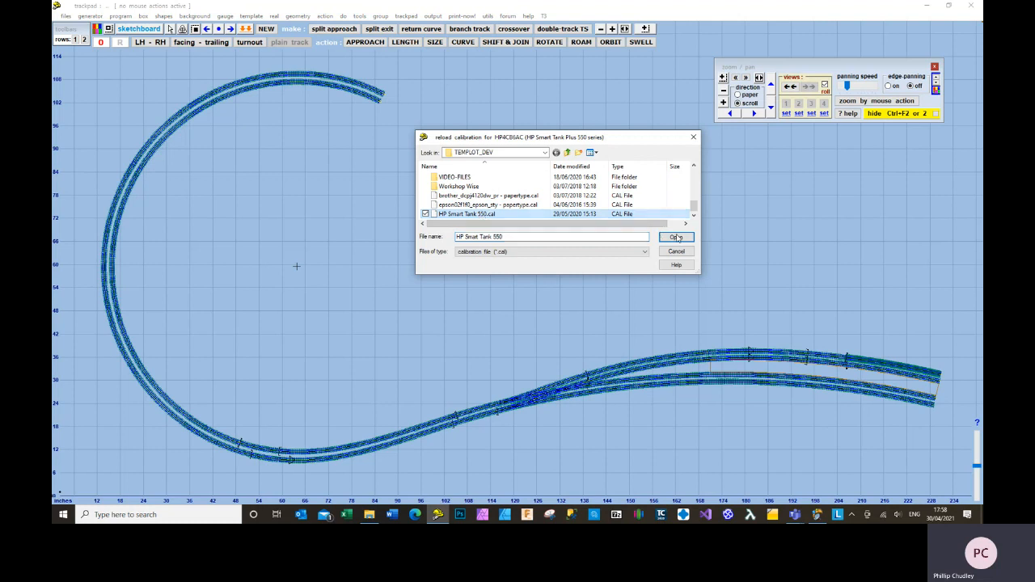
click(676, 236)
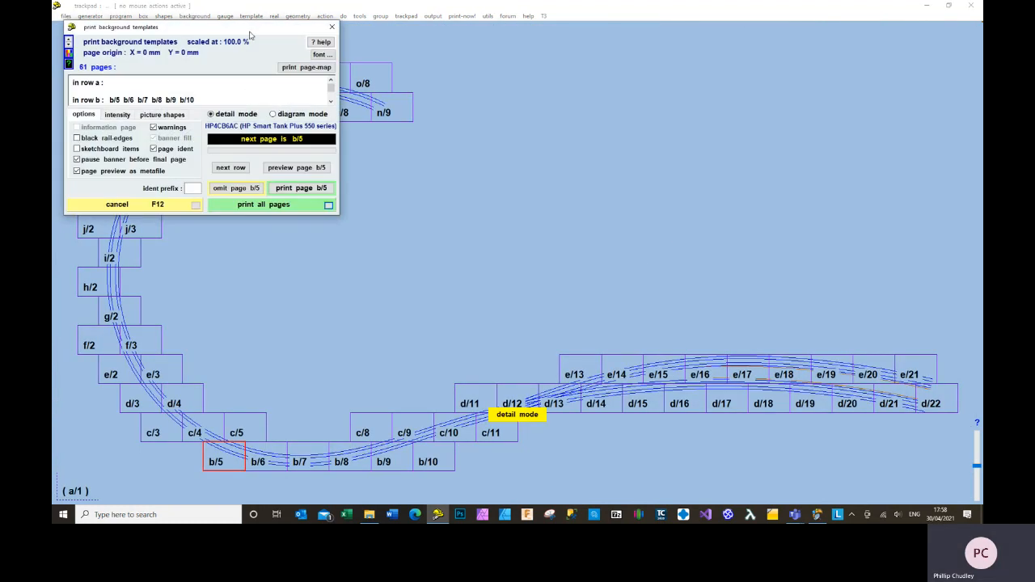
Examine the page layout for printing the background templates and cancel without printing.
drag(252, 34, 738, 70)
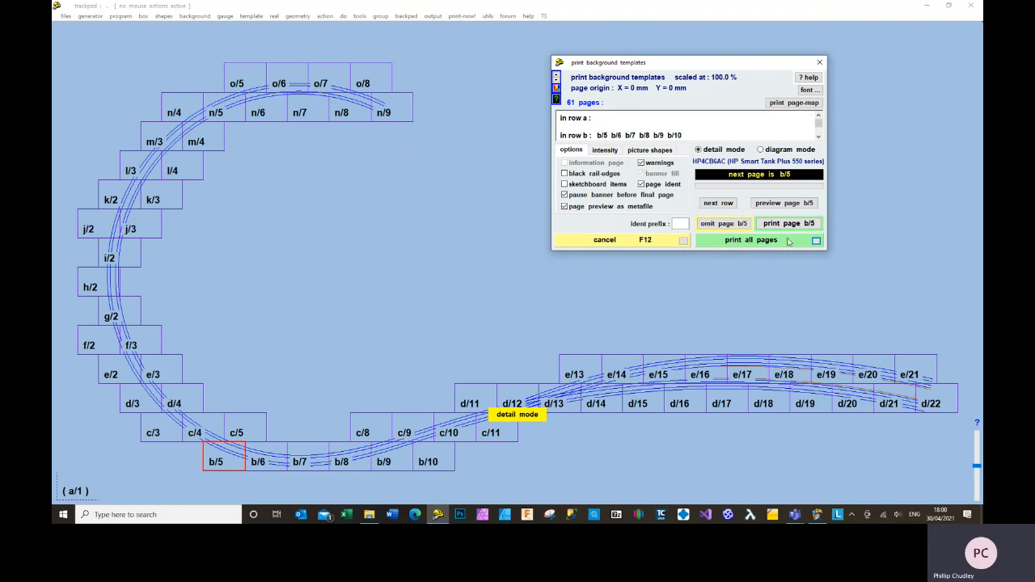
click(685, 240)
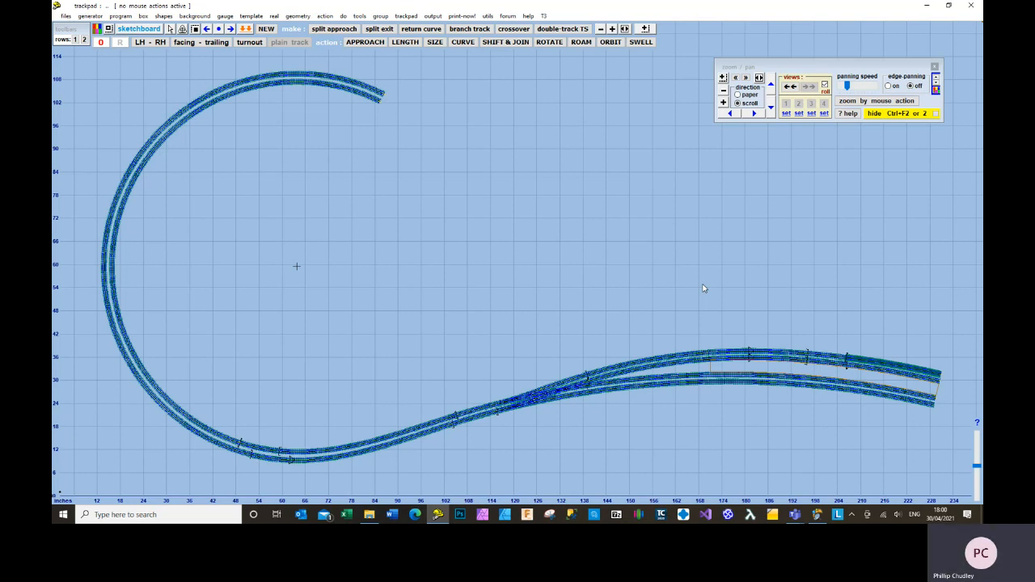
Open the storage box and change the project title to expoEM 2021.
key(ctrl+b)
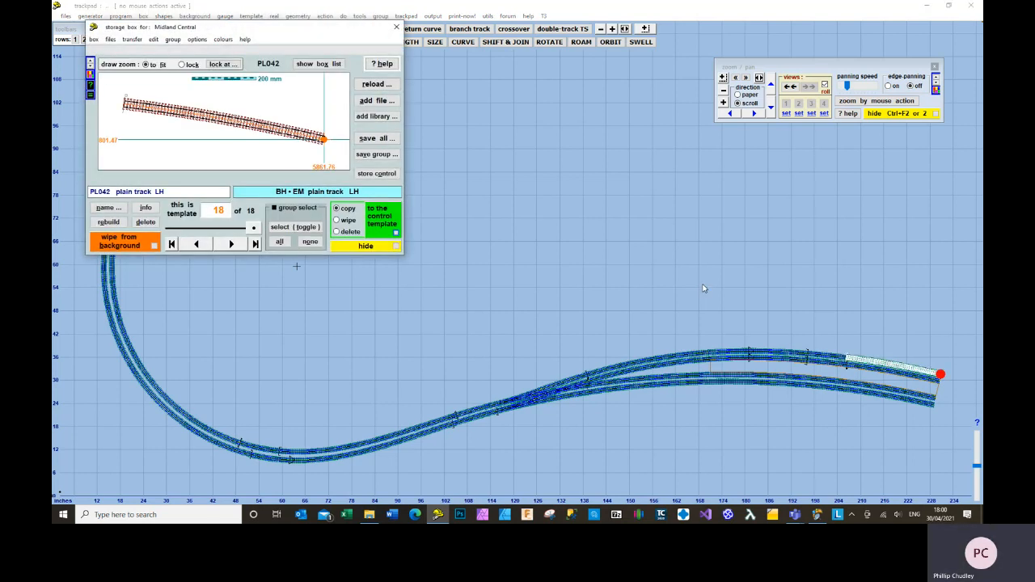
drag(298, 33, 609, 111)
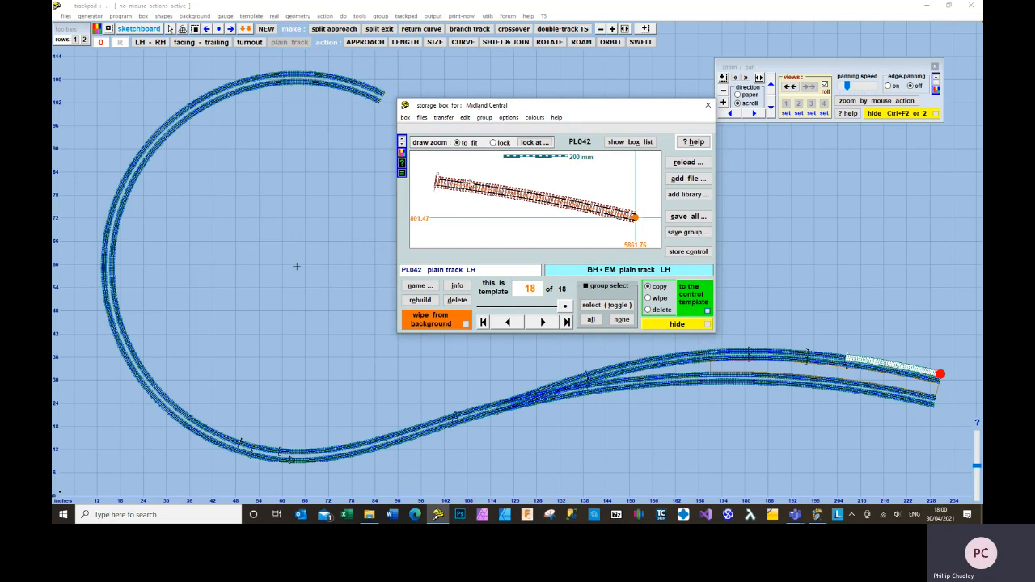
click(466, 118)
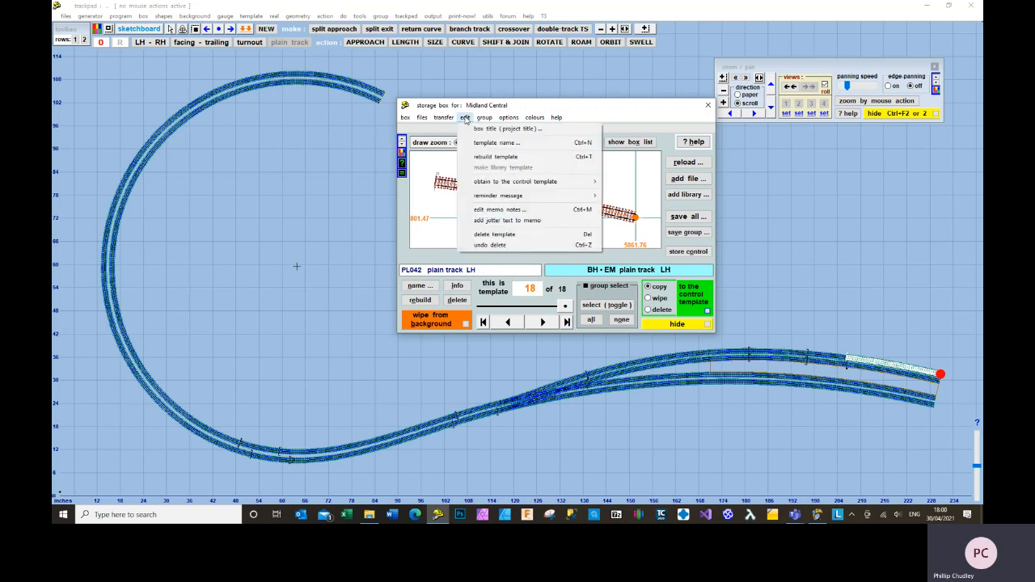
click(506, 129)
drag(170, 235, 54, 234)
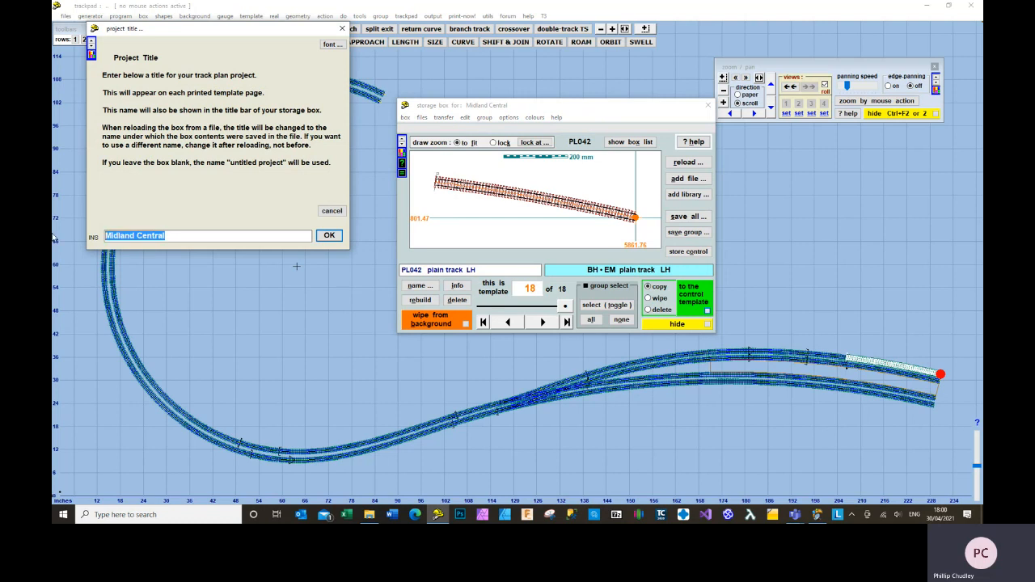
text(expo)
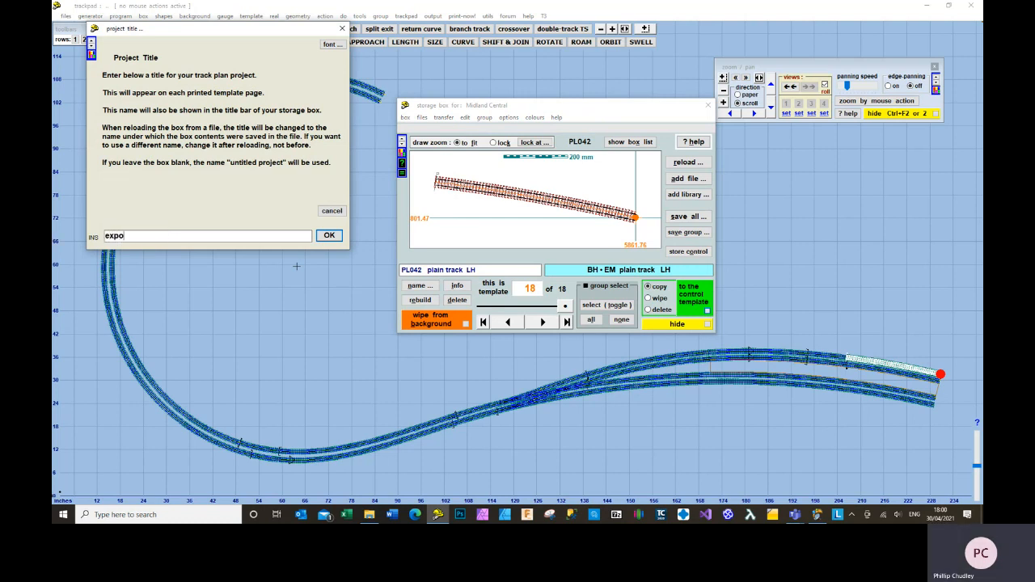
text(EM 2021)
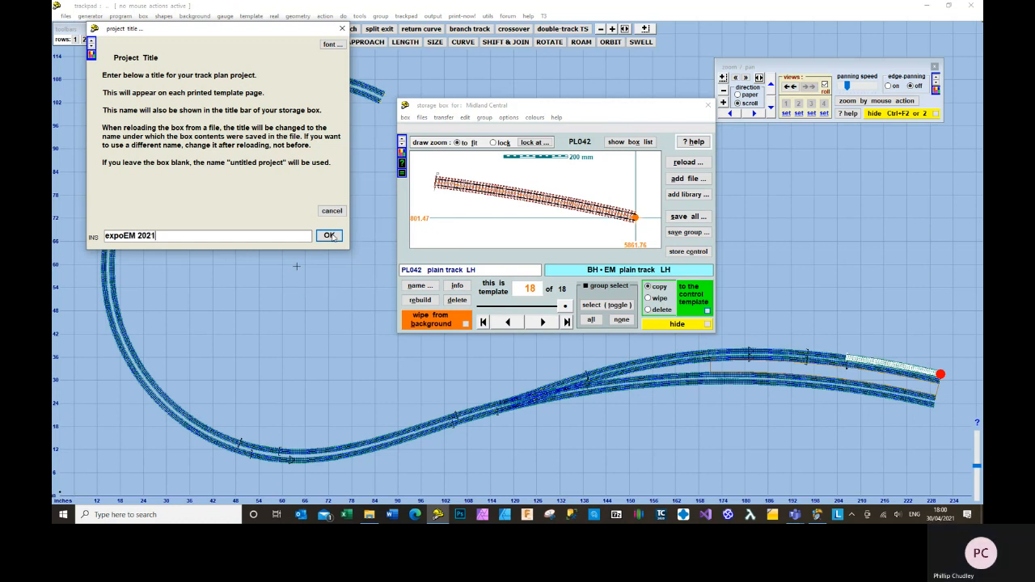
click(332, 236)
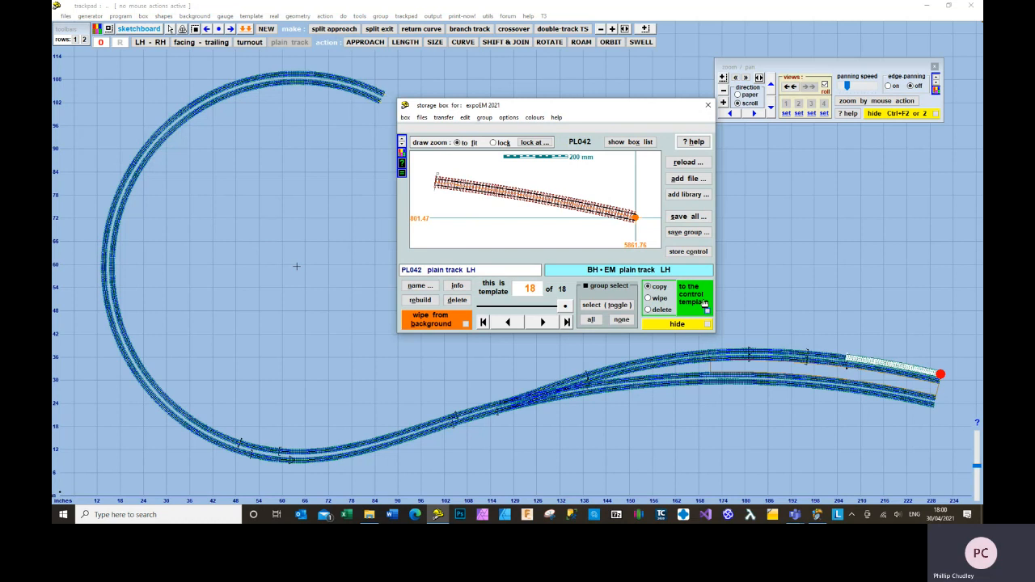
Save all templates as expoem_2021_2021_04_30_1800_55.box, choose never to export MECBOX files, and close the storage box.
click(684, 216)
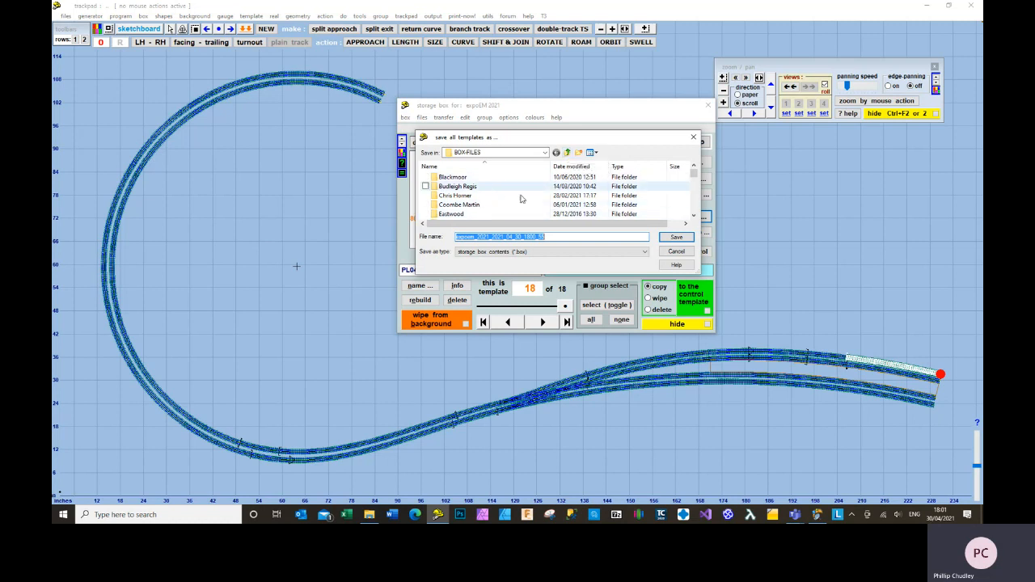
click(564, 236)
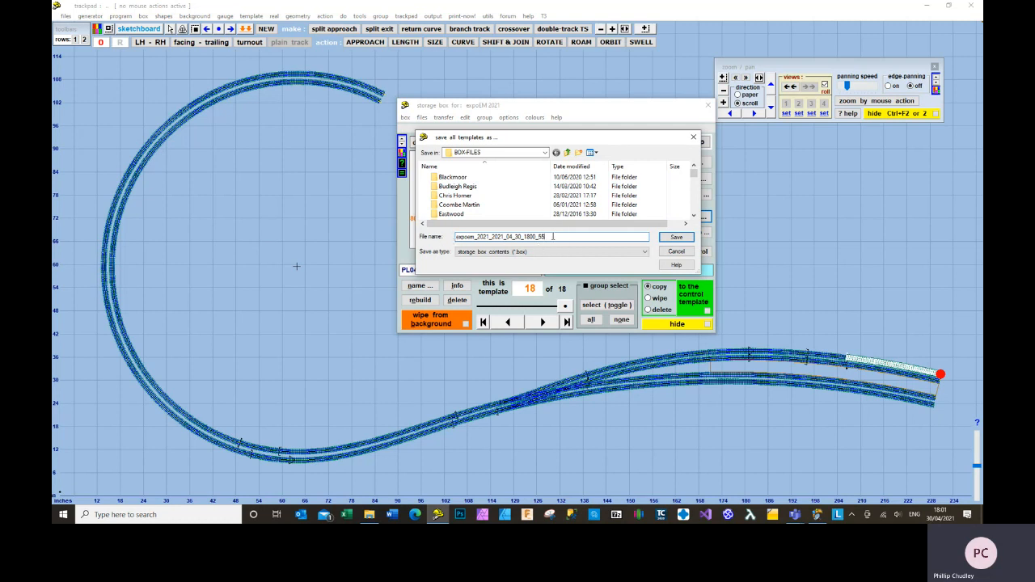
click(678, 237)
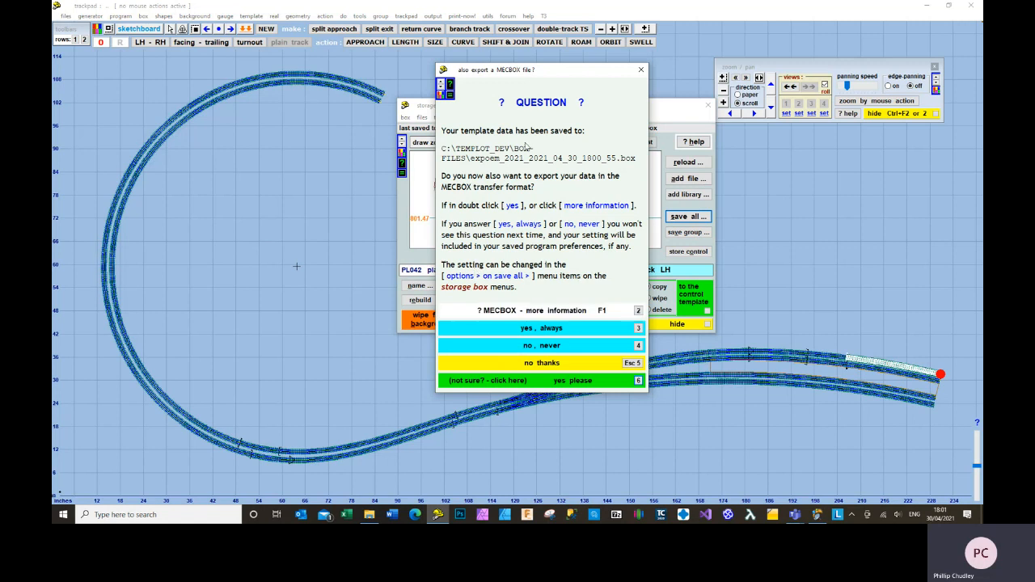
click(640, 346)
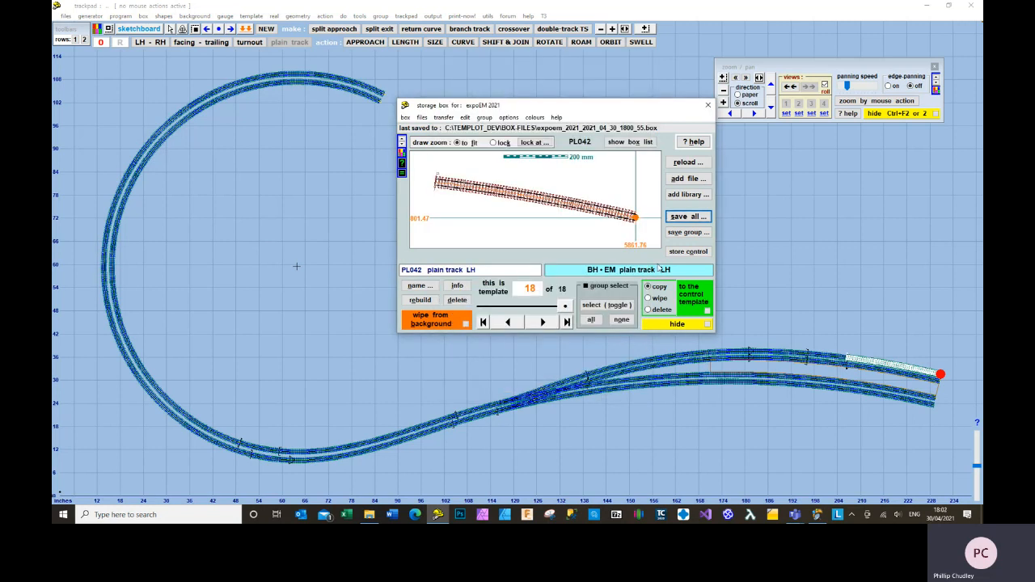
click(710, 106)
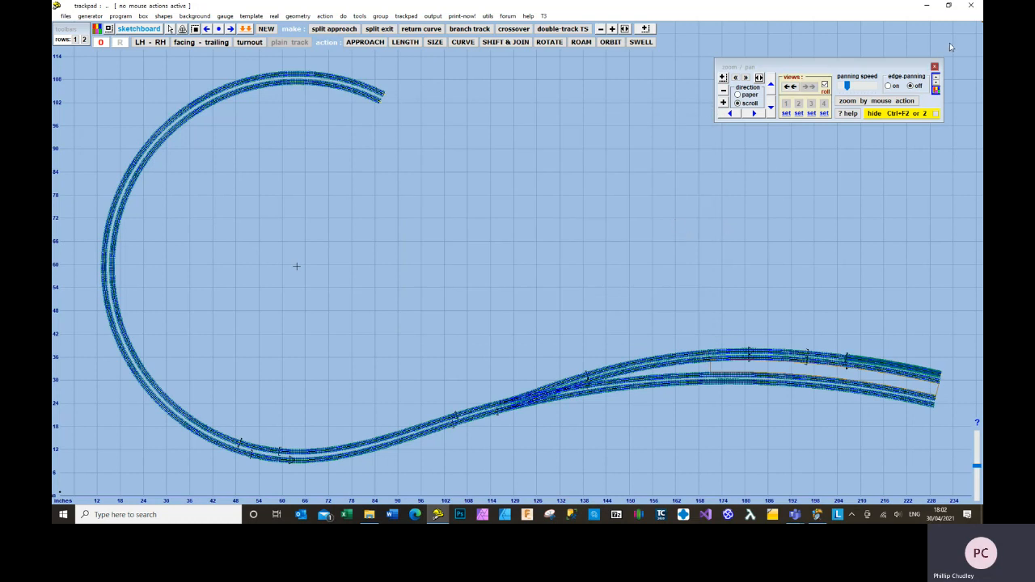
Quit the program and save the current program preferences.
click(971, 6)
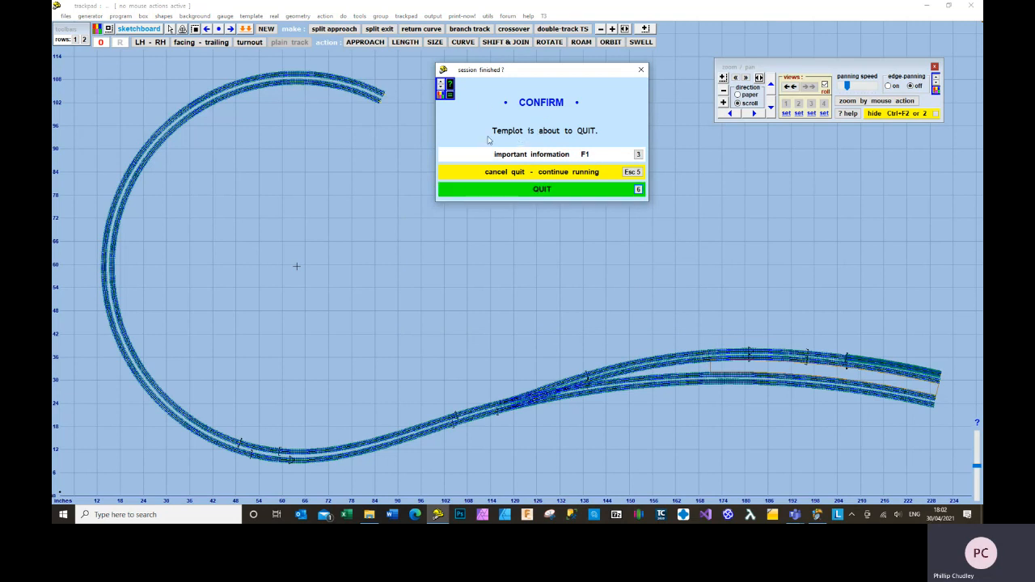
click(638, 190)
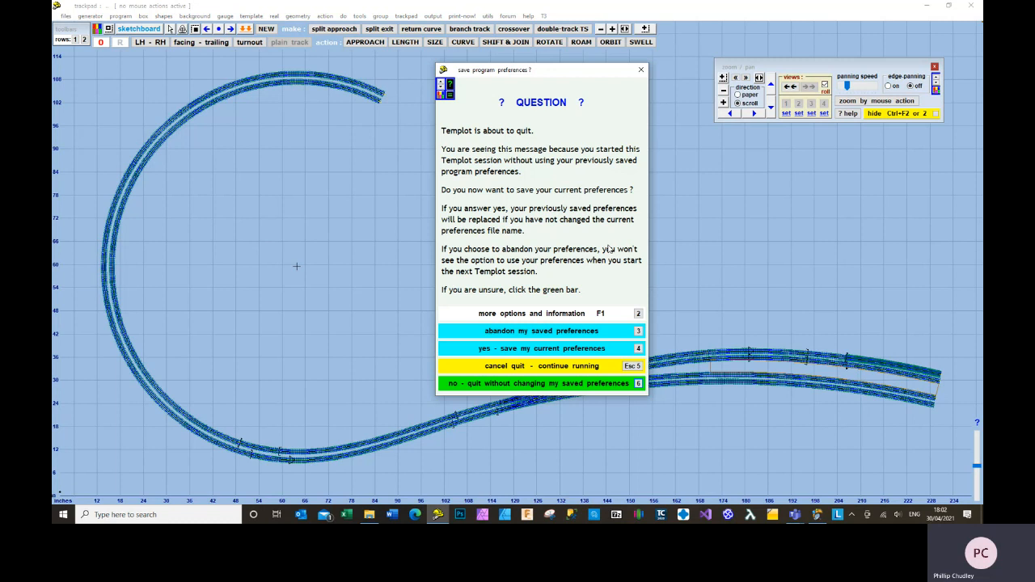
click(639, 349)
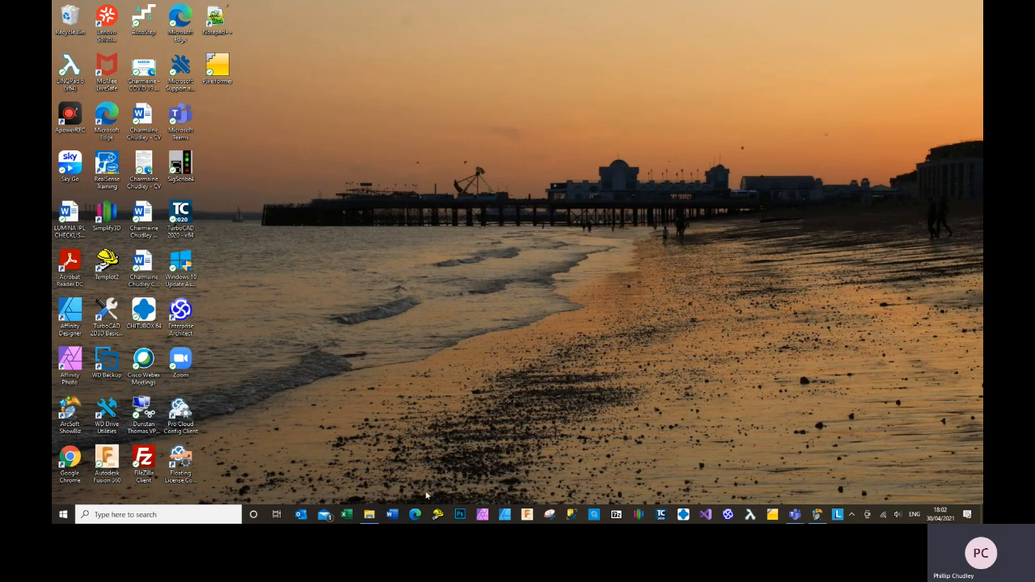
Relaunch Templot using the saved preferences, restore the previous work, and dismiss the startup hint and program panel.
click(436, 514)
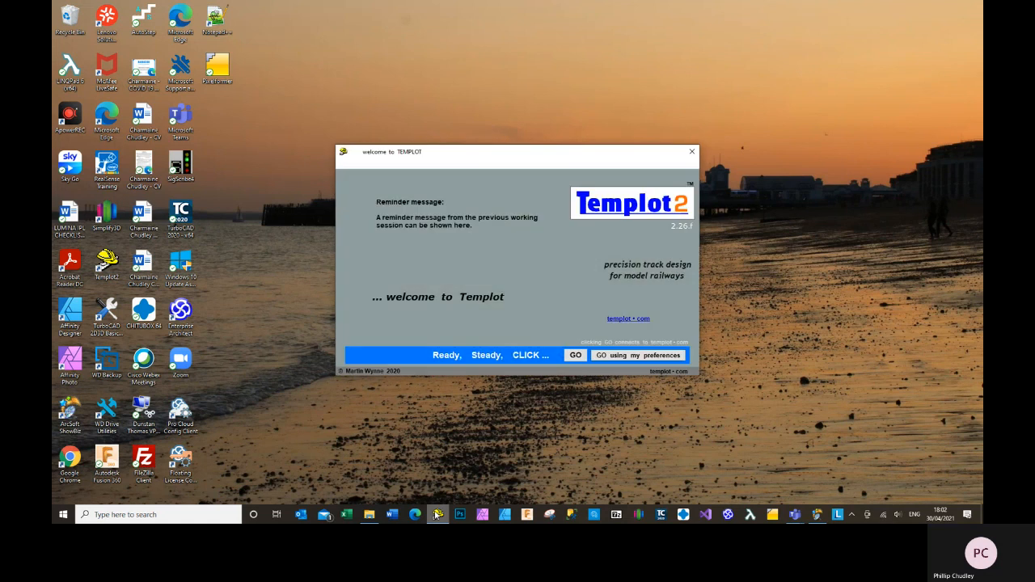
click(639, 356)
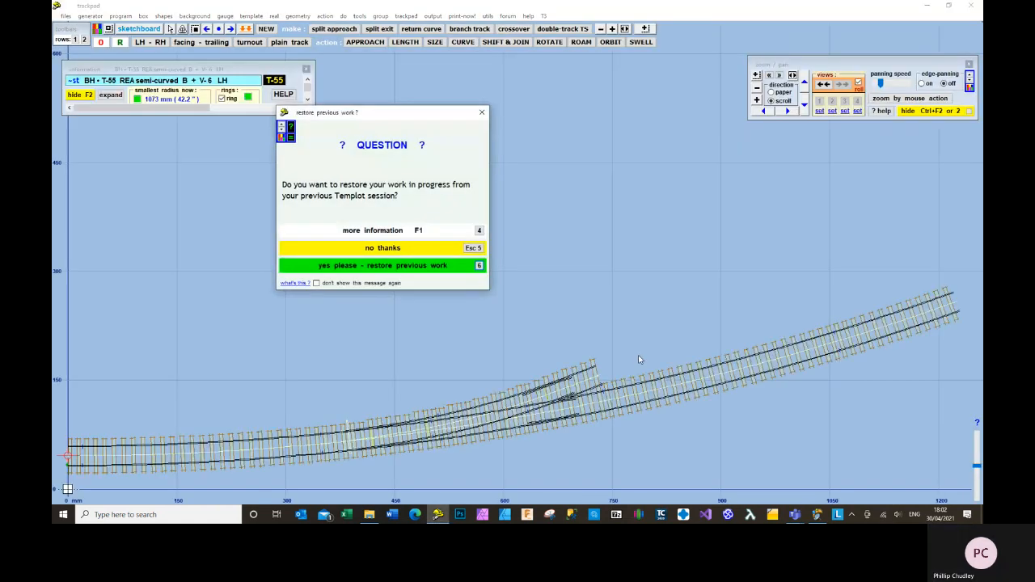
click(482, 269)
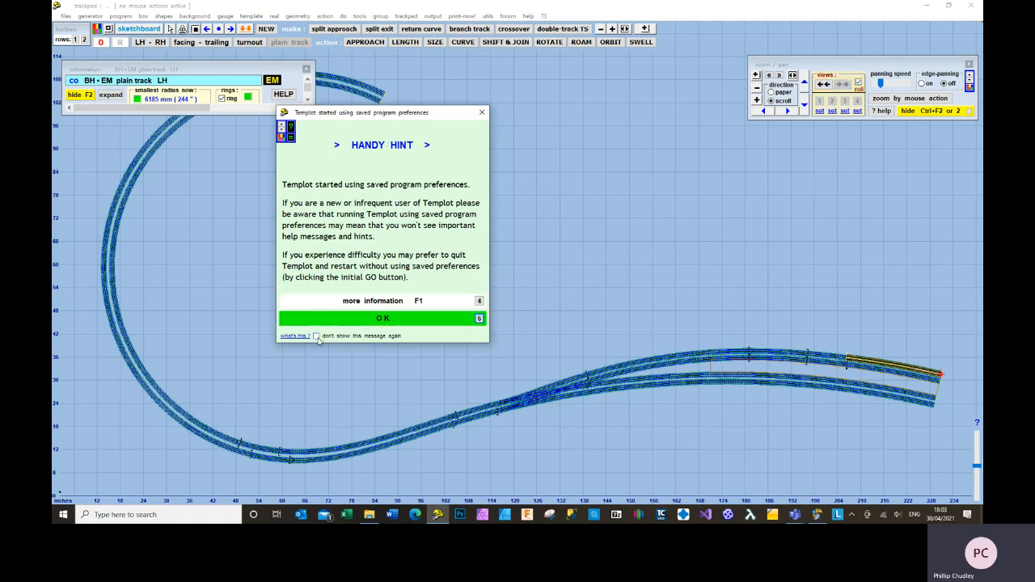
click(480, 319)
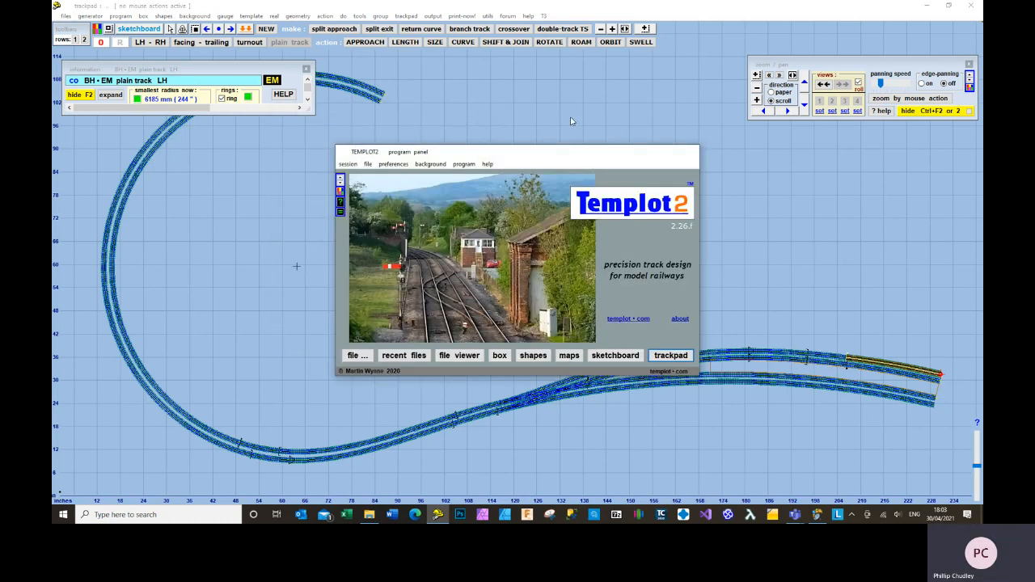
click(569, 116)
click(432, 16)
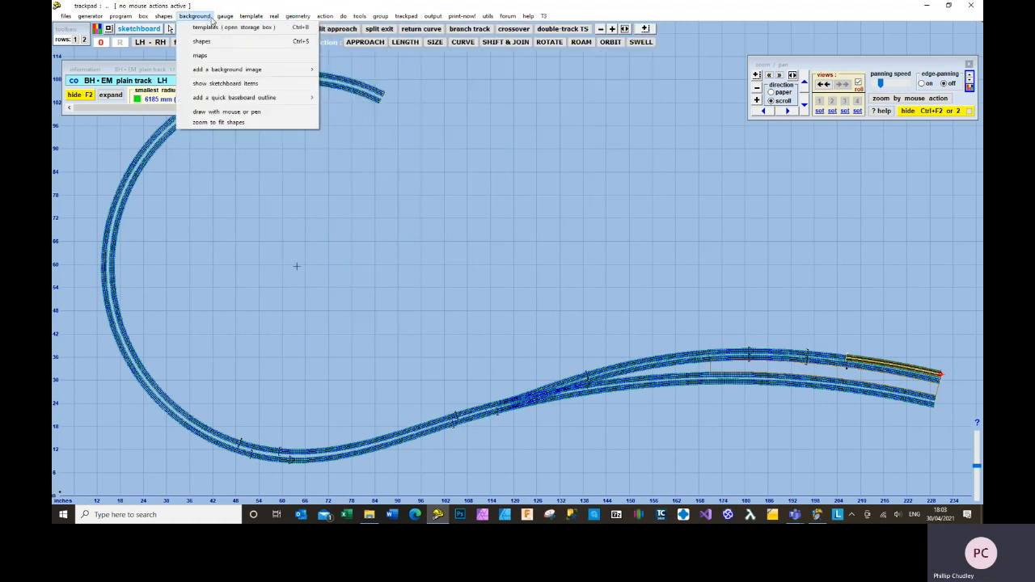
mouse_move(298, 16)
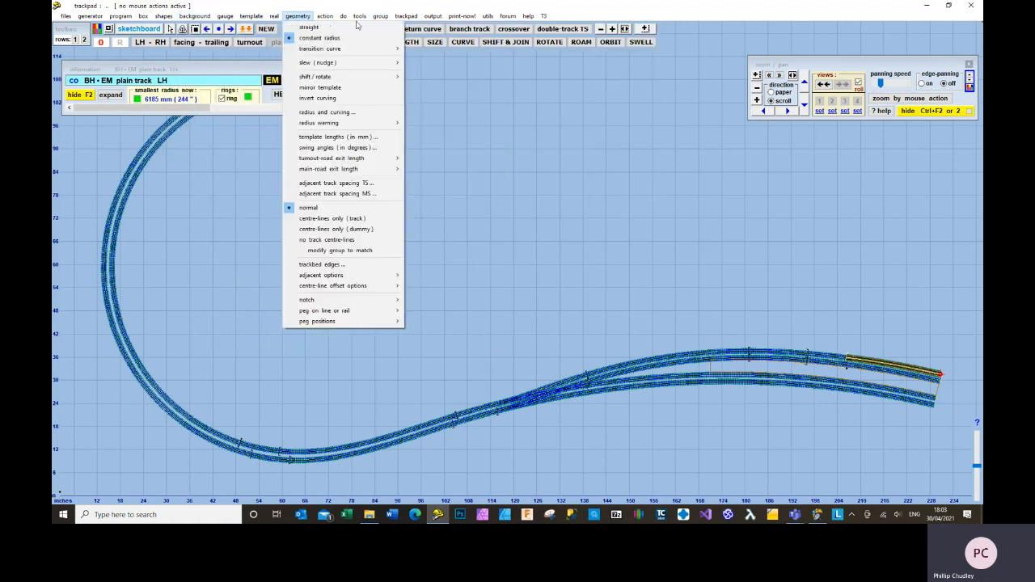
click(528, 190)
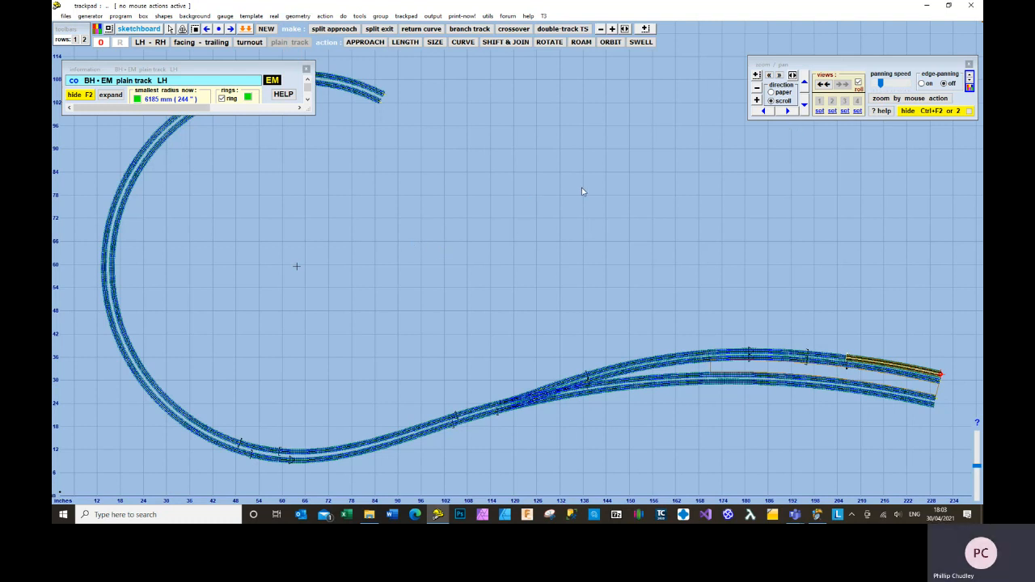
Quit Templot and launch it again to its welcome window.
click(970, 7)
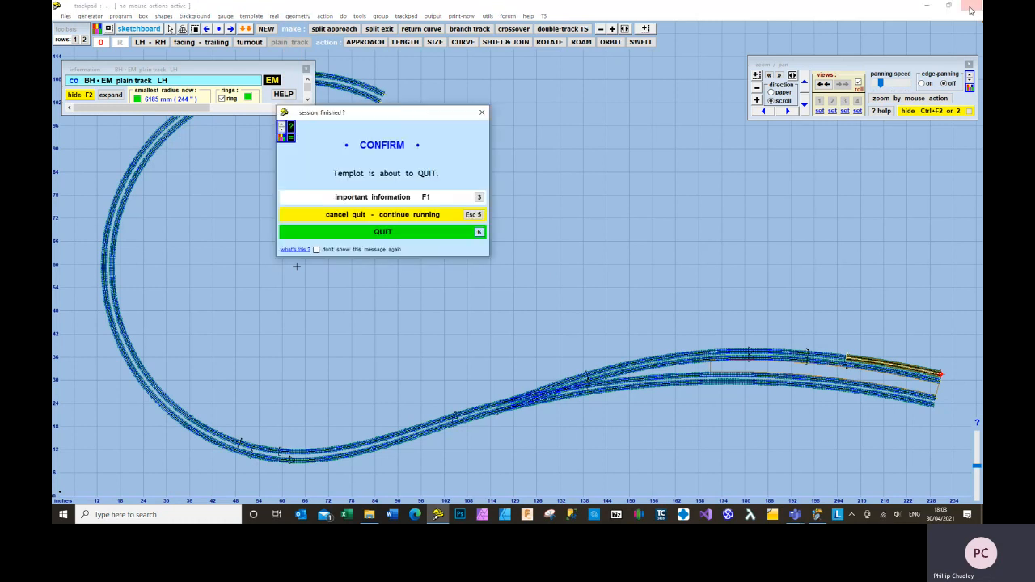
click(479, 233)
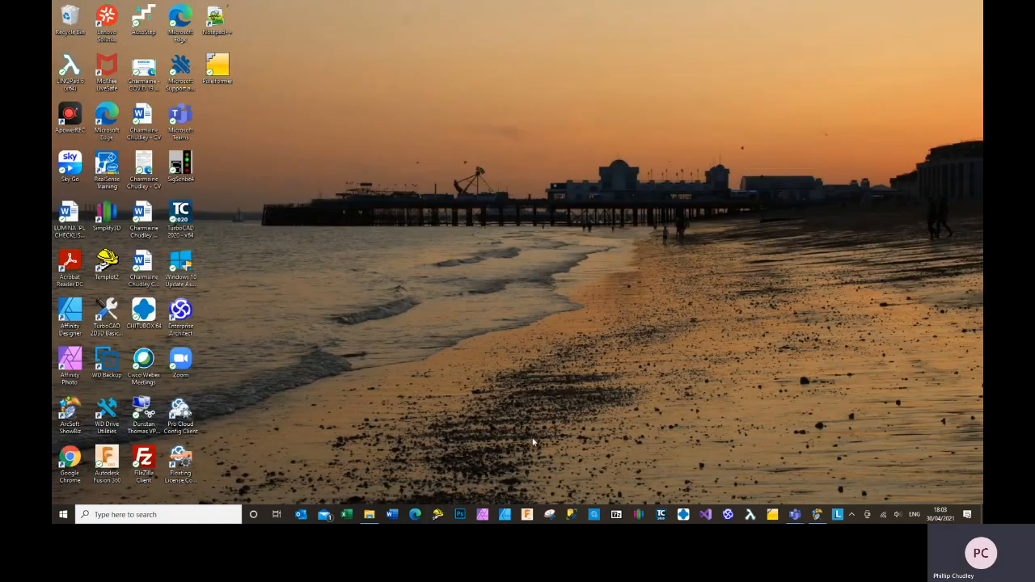
click(438, 515)
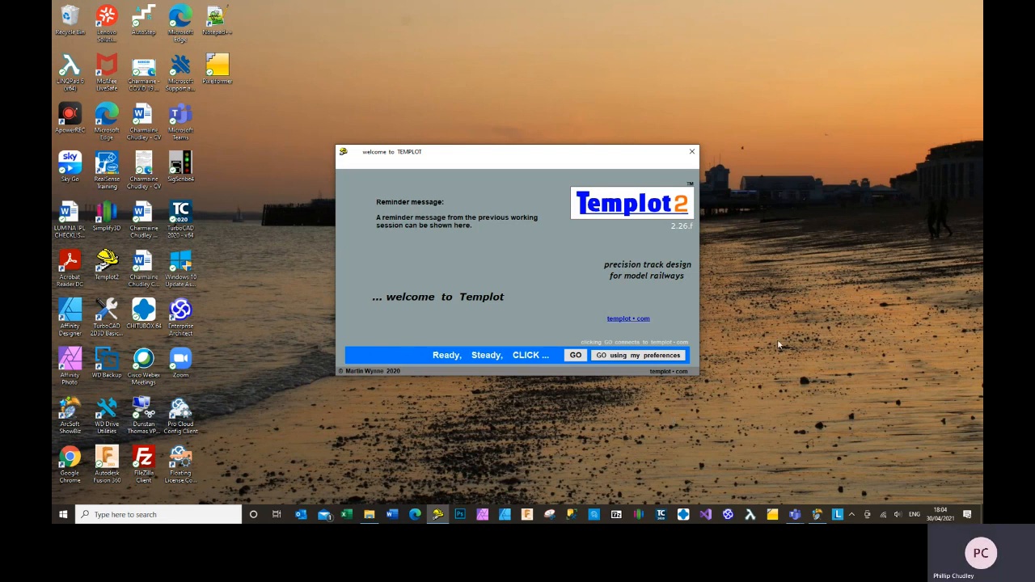
Set the program panel colour on the welcome window to red 10, green 20, blue 30.
click(691, 186)
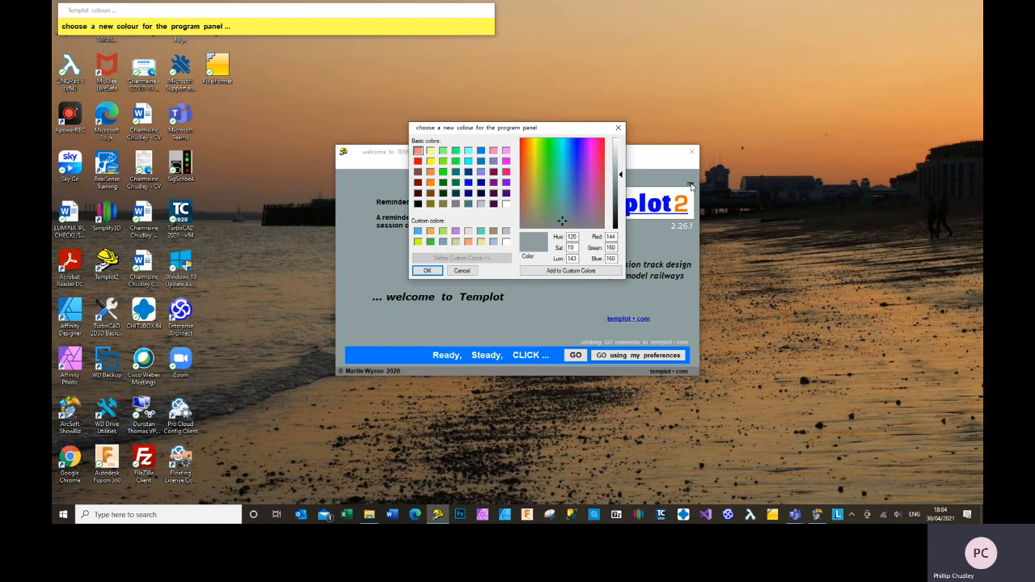
double_click(612, 237)
text(10)
key(Tab)
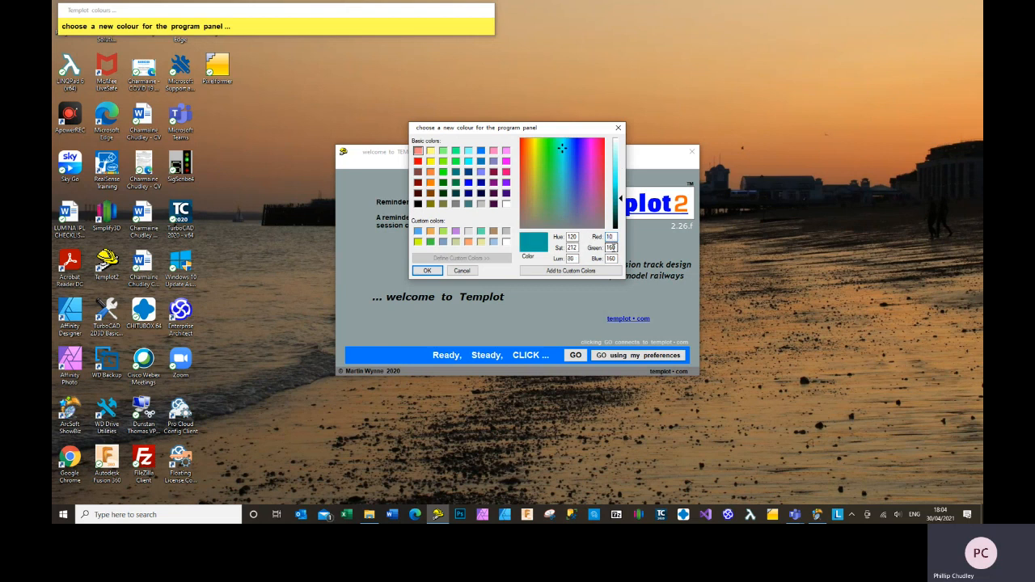
text(20)
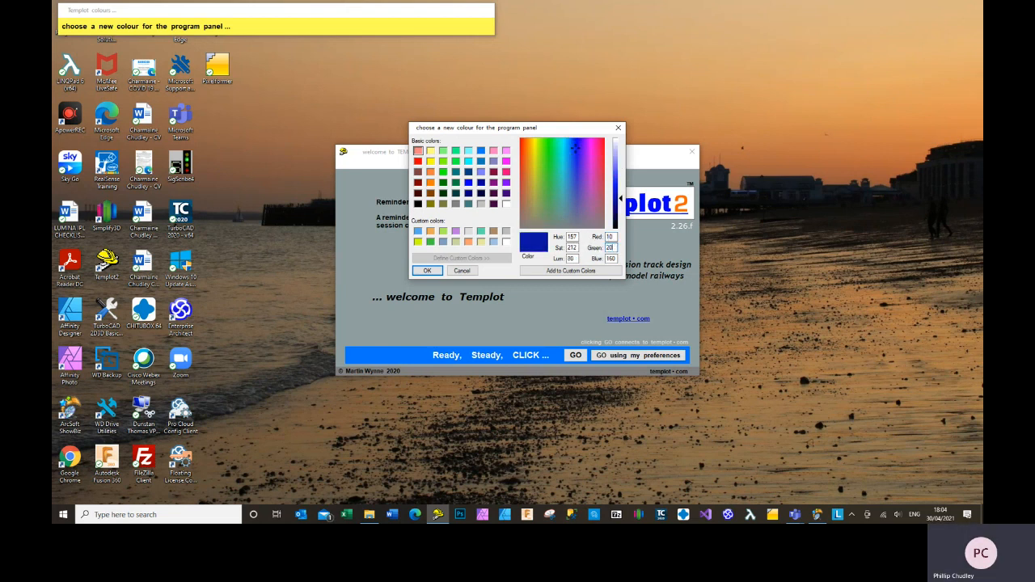
drag(617, 260, 604, 261)
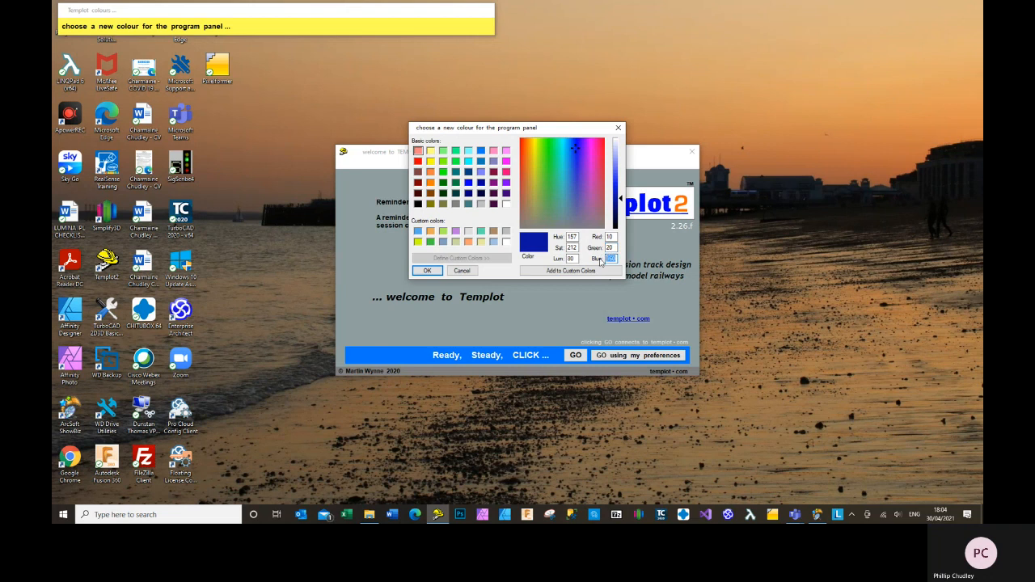
text(30)
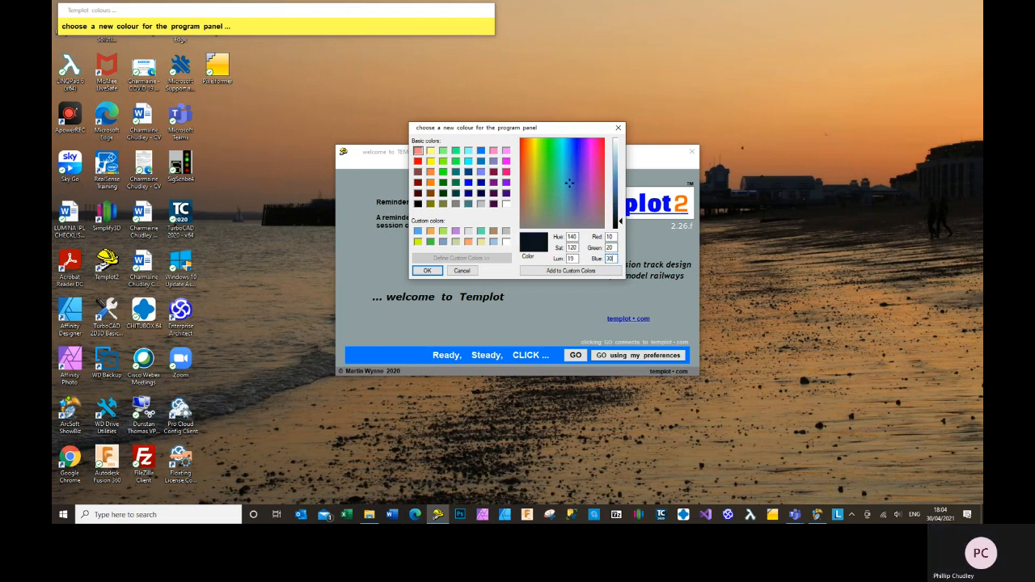
click(427, 271)
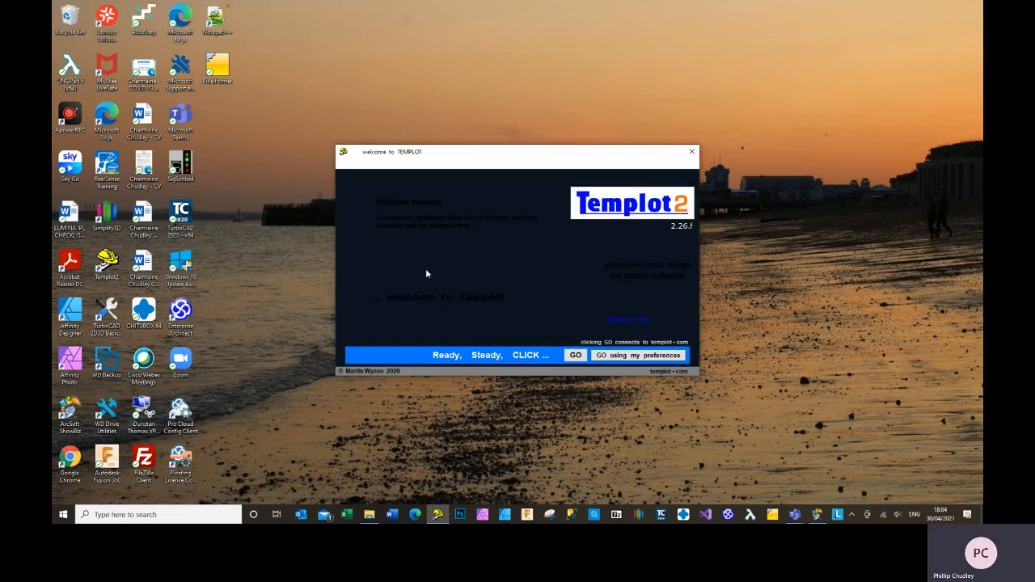
Start the session with the saved preferences, restore the previous work and close the startup hint.
click(604, 356)
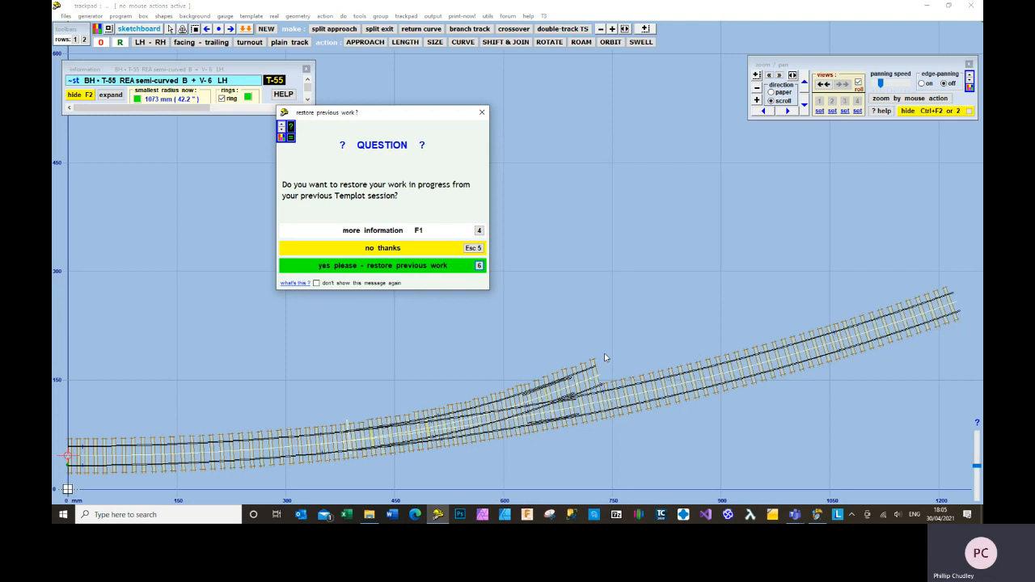
click(485, 267)
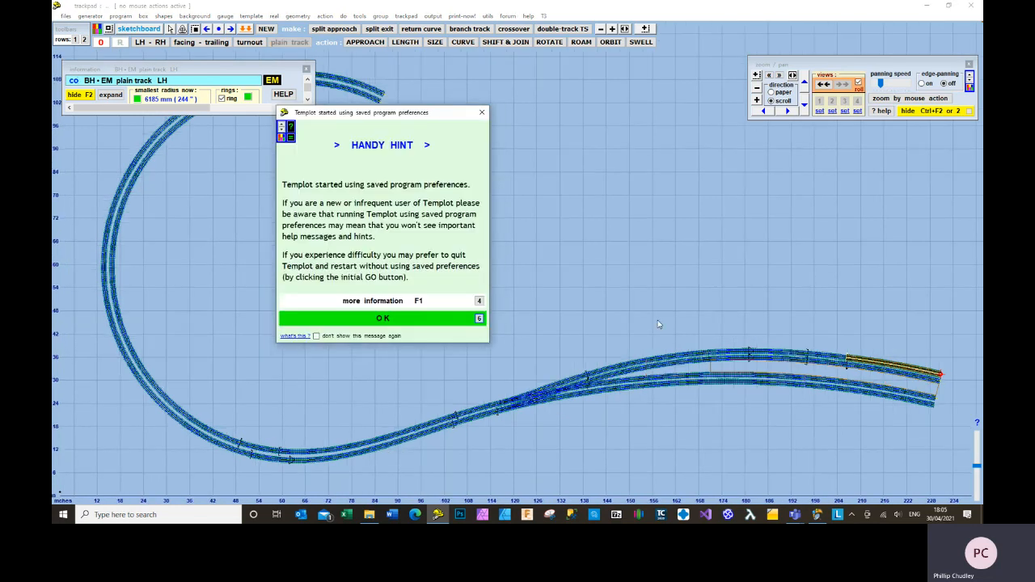
click(482, 113)
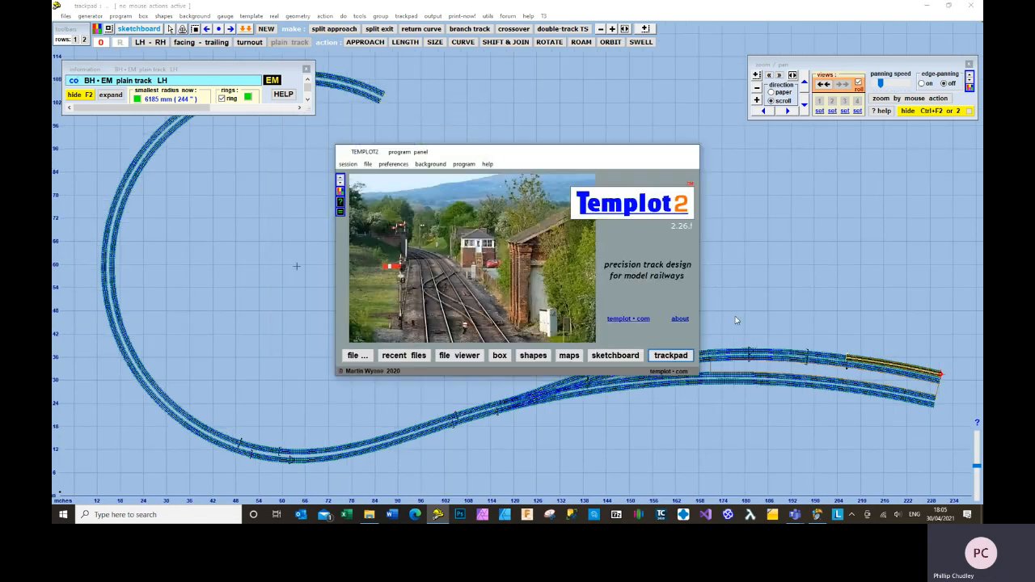